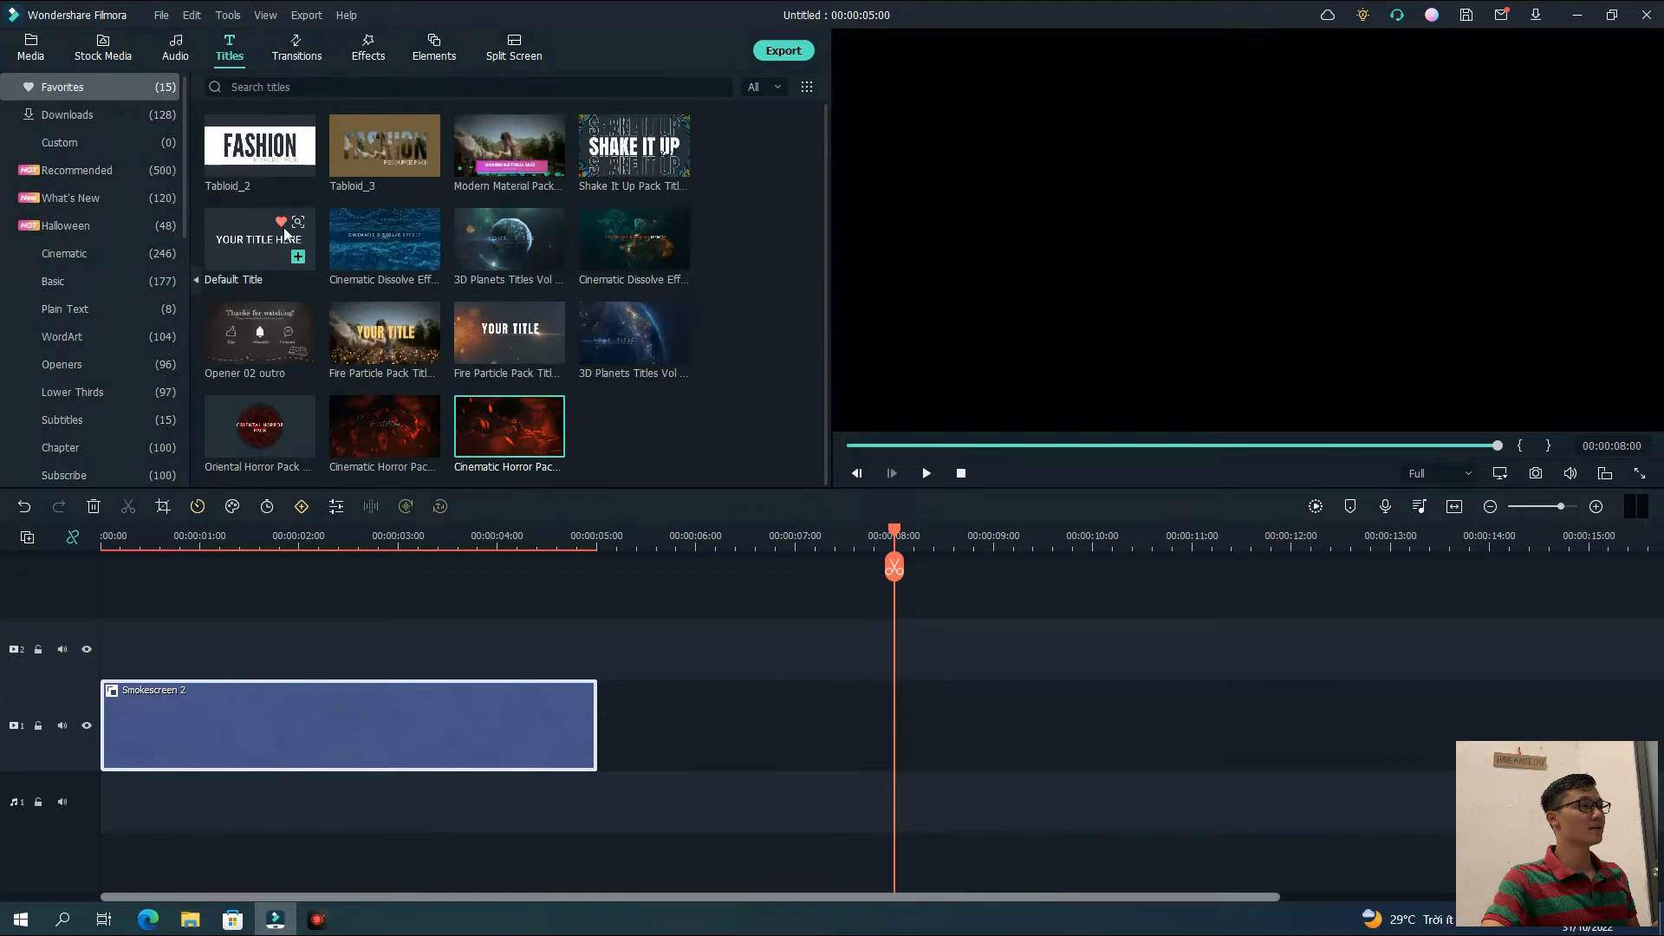
Place Default Title on the track above Smokescreen 2 at the timeline start and replace its text with HORRIBLE using advanced text editing
{"action": "left_click_drag", "start_coordinate": [265, 248], "coordinate": [122, 646]}
{"action": "left_click", "coordinate": [492, 646]}
{"action": "double_click", "coordinate": [388, 635]}
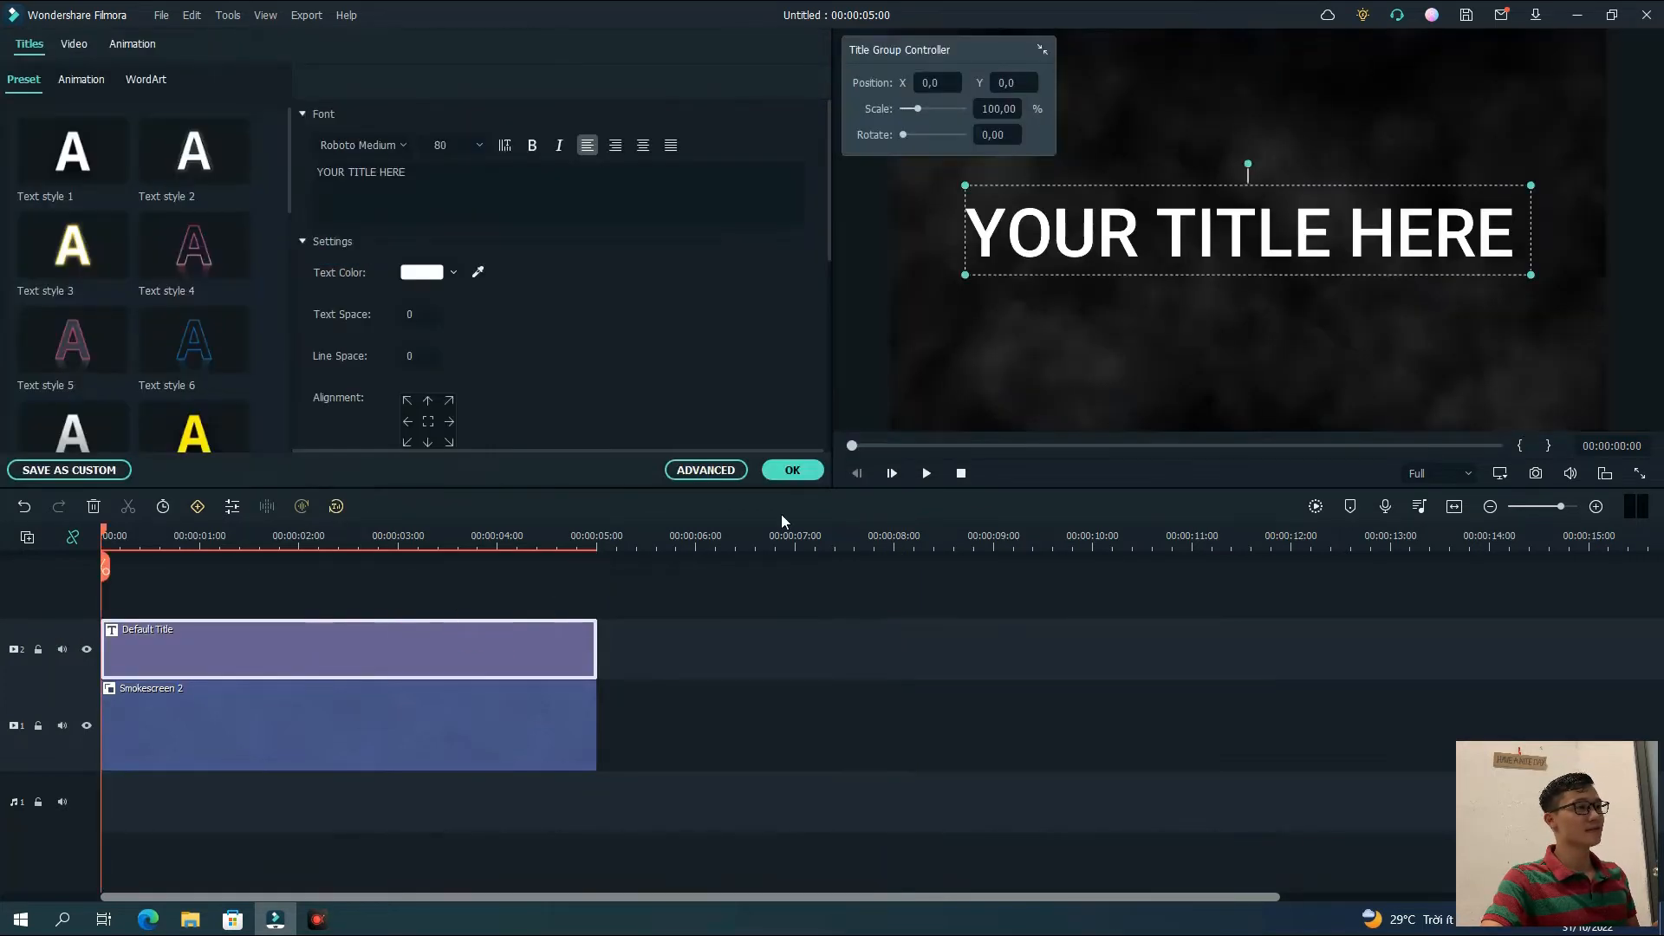
{"action": "left_click", "coordinate": [716, 476]}
{"action": "left_click", "coordinate": [365, 268]}
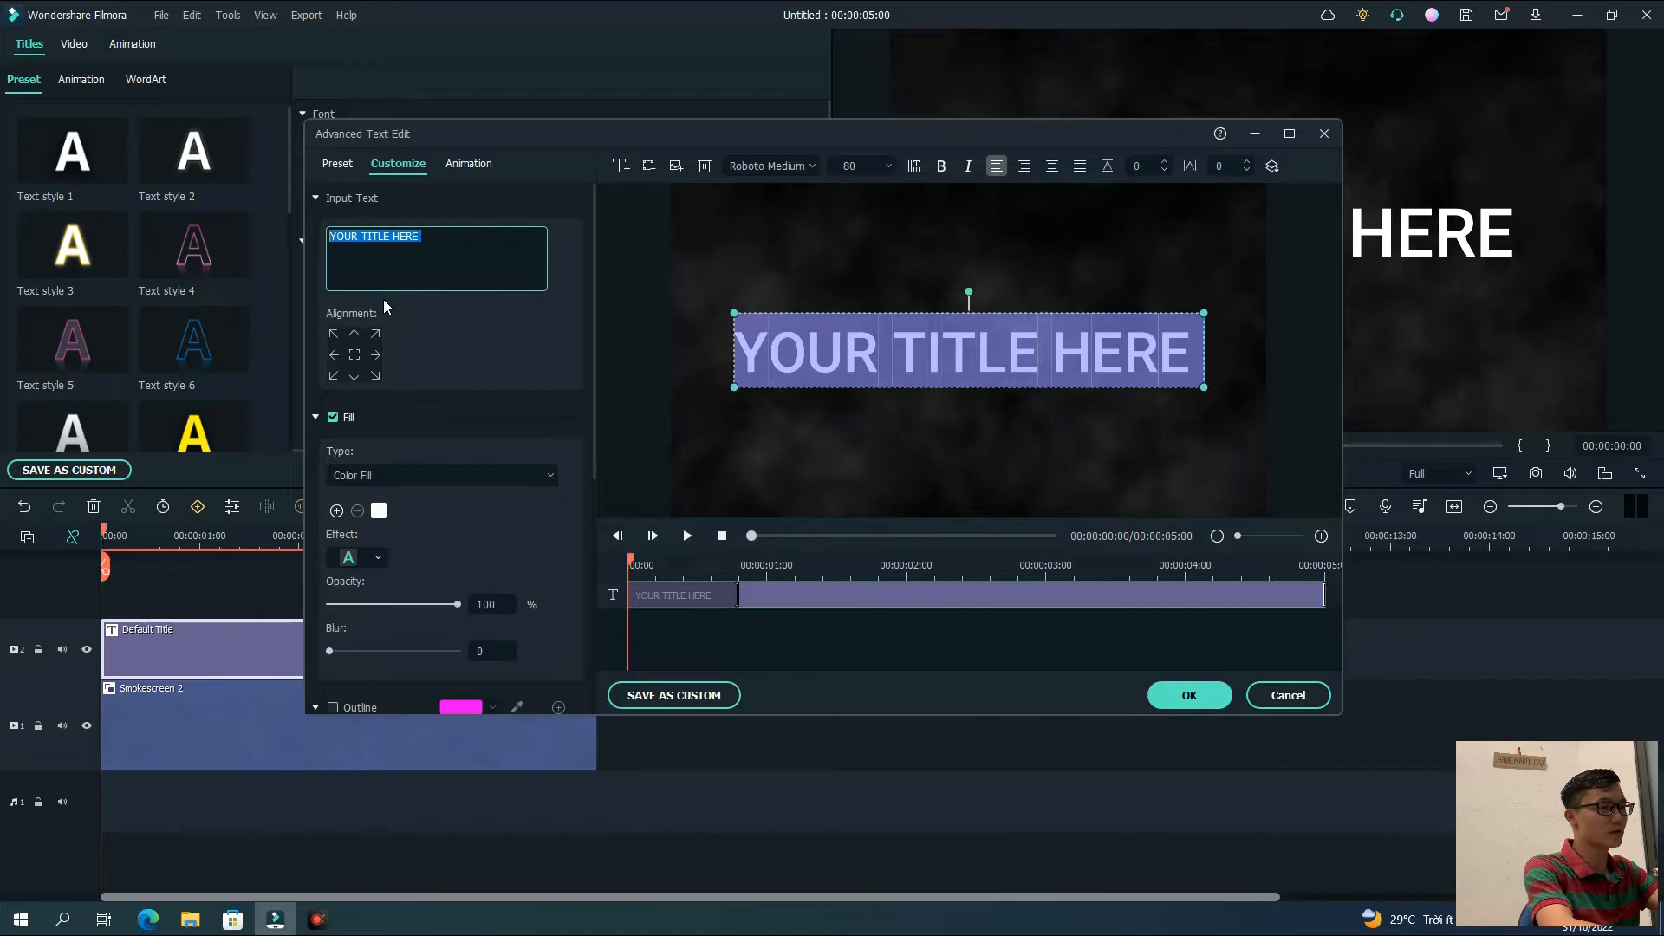
{"action": "type", "text": "HORRIBLE"}
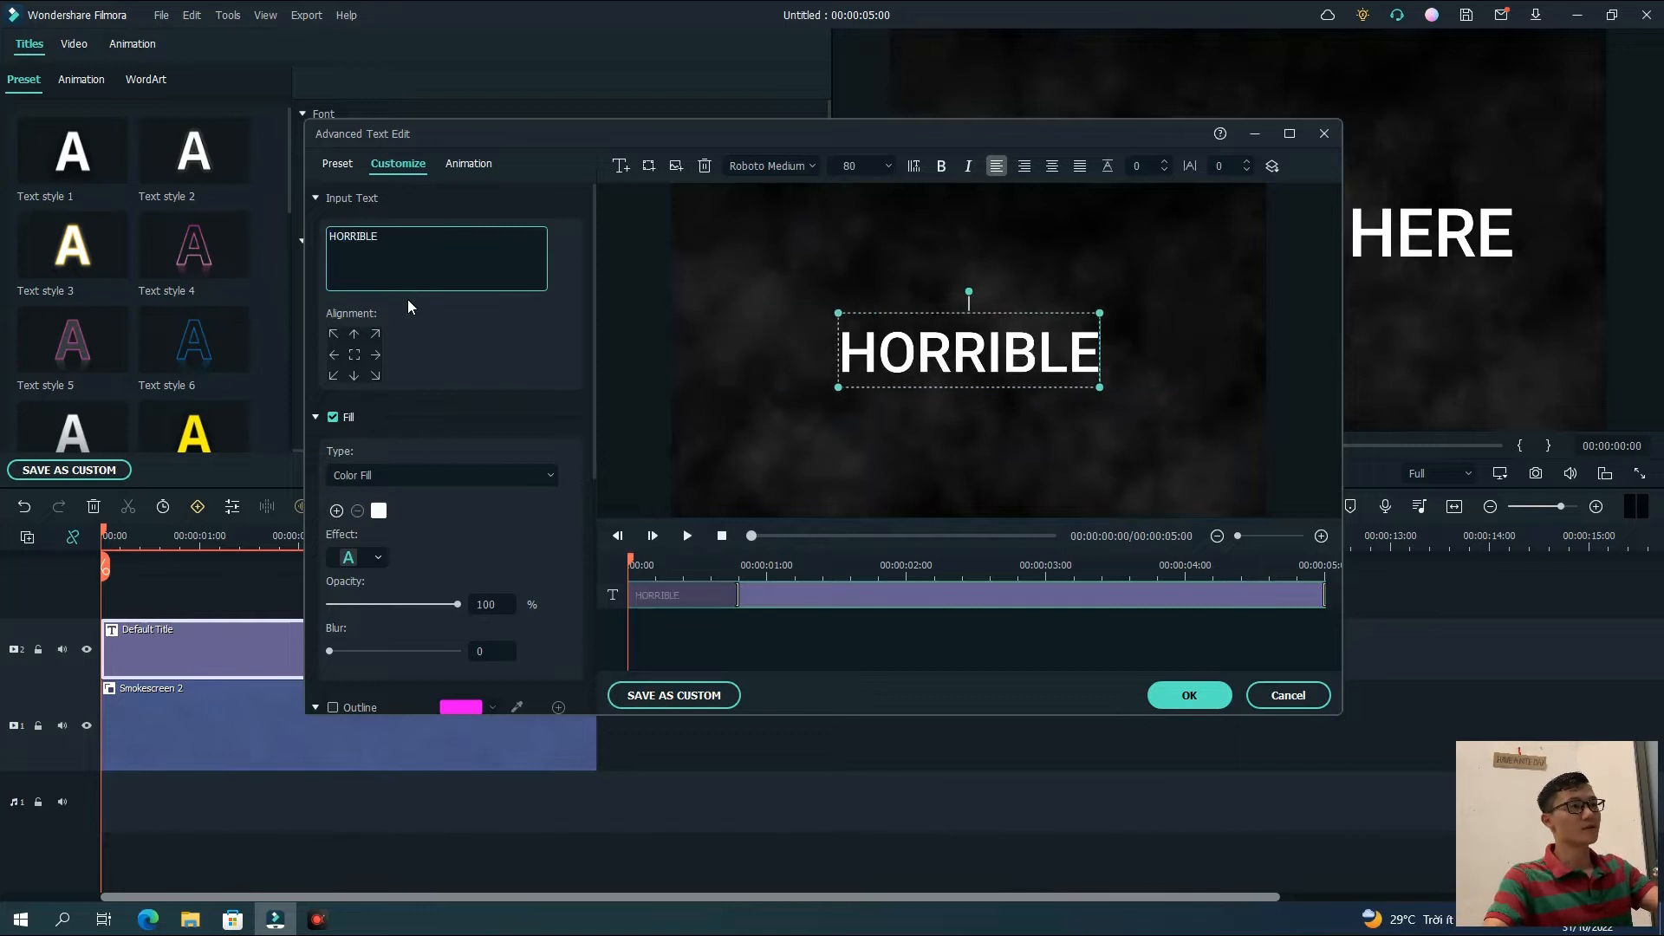
Format the HORRIBLE text in Roboto Condensed Light, size 75, bold, with a character spacing of 15
{"action": "left_click", "coordinate": [742, 169]}
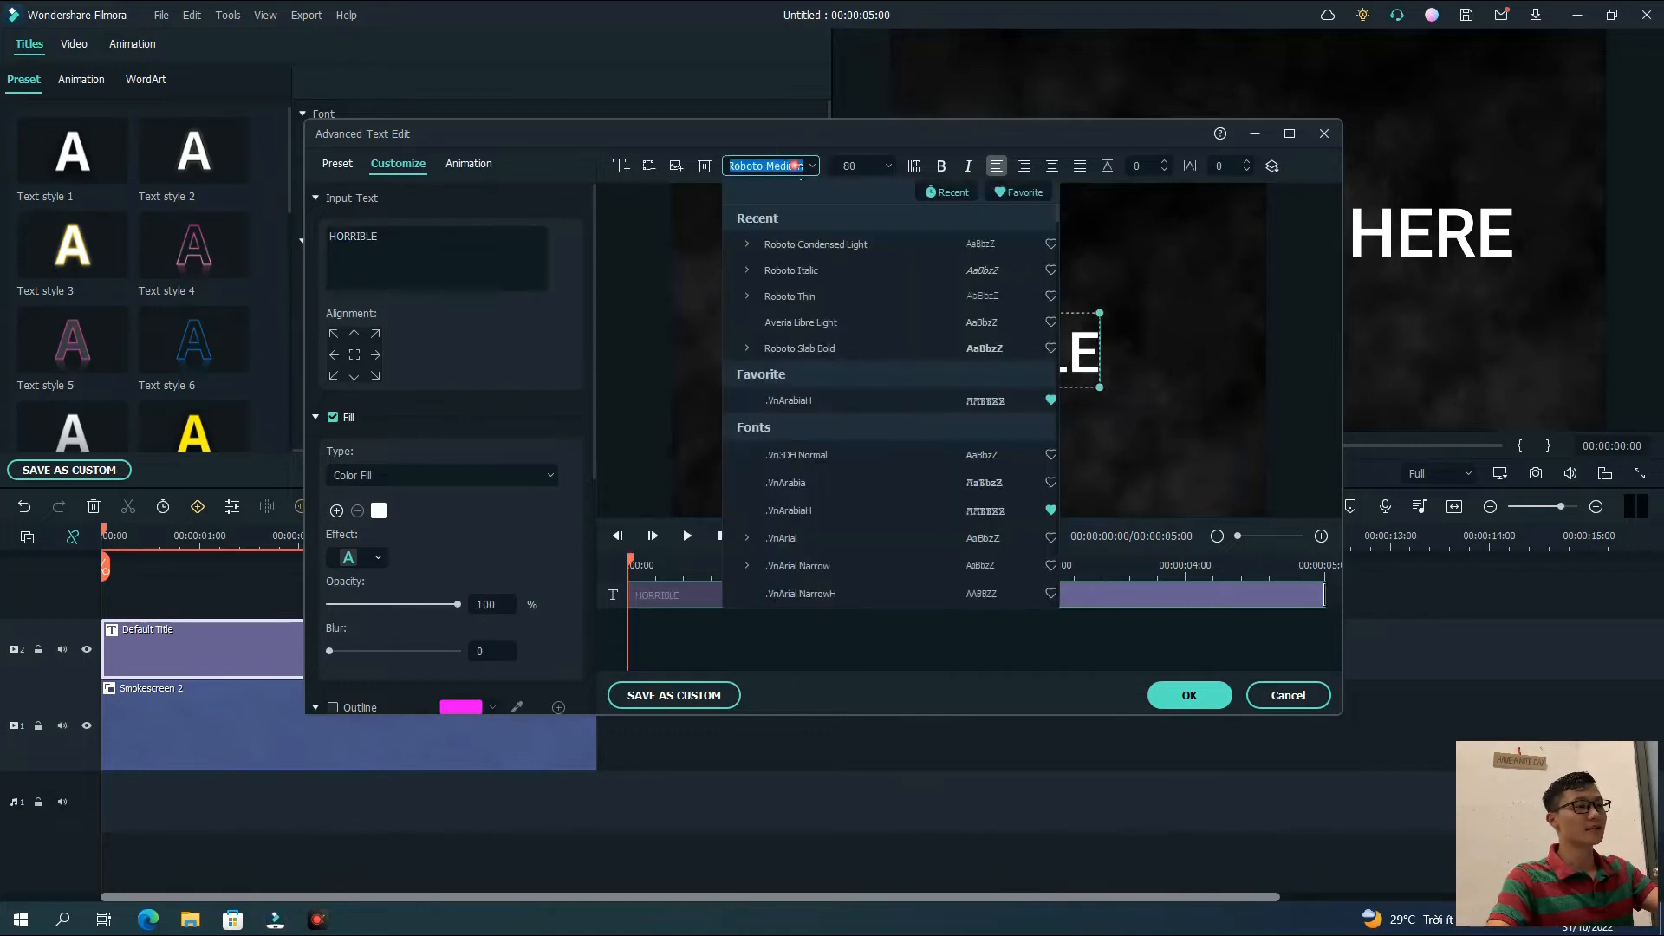
{"action": "left_click", "coordinate": [831, 248]}
{"action": "left_click", "coordinate": [873, 168]}
{"action": "type", "text": "75"}
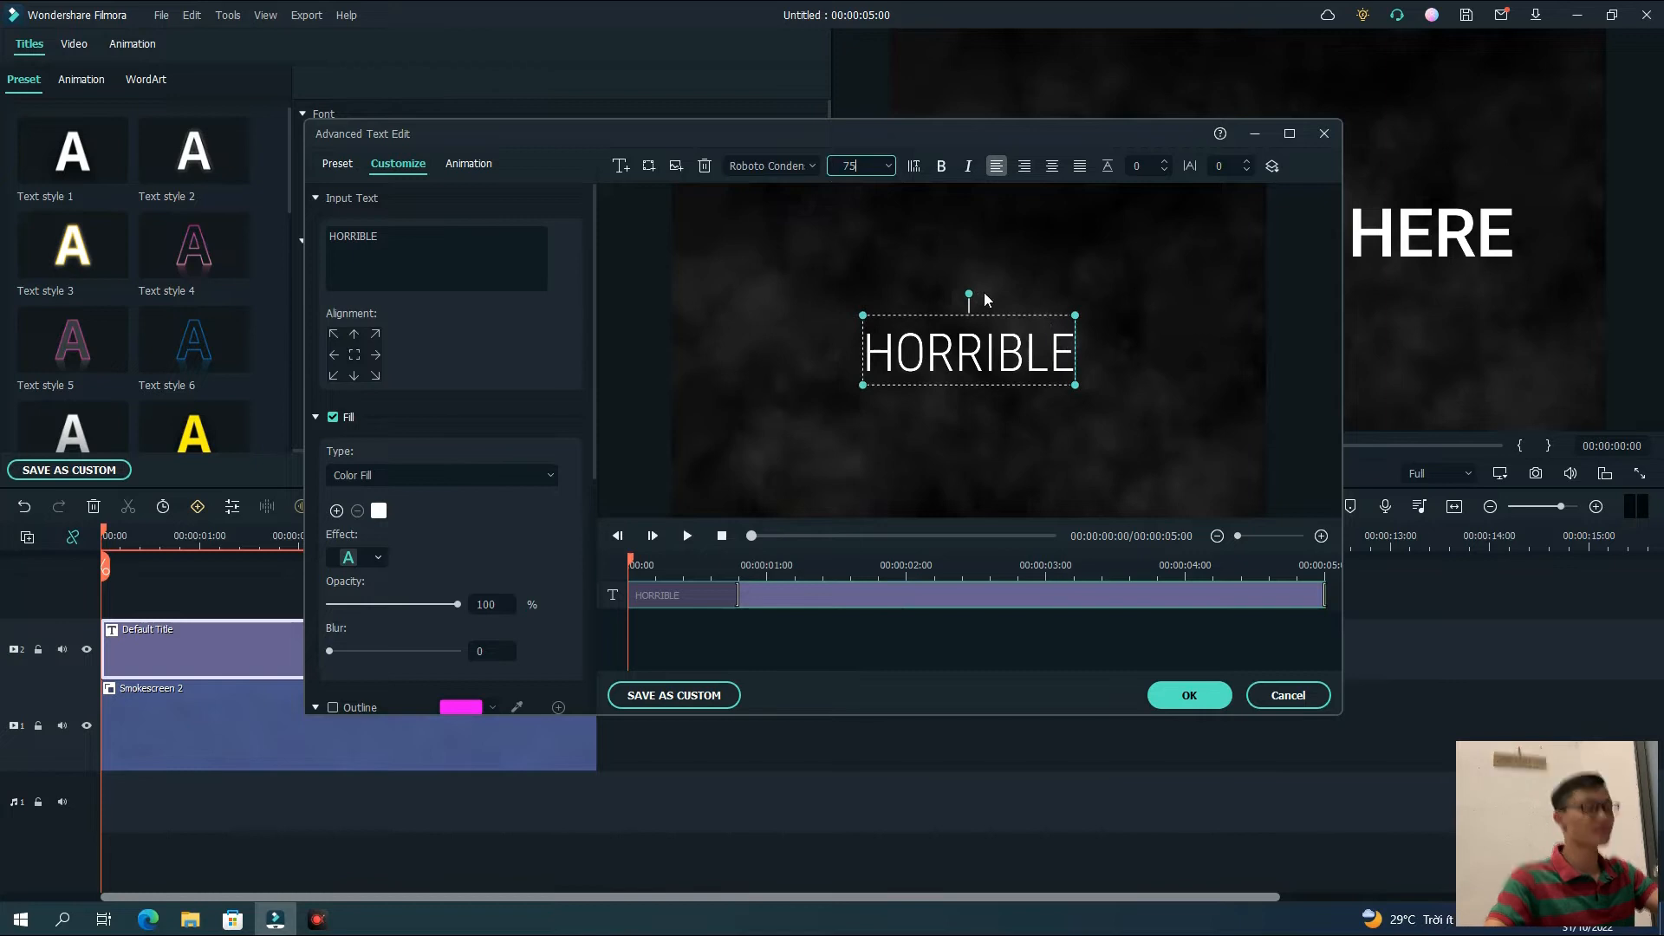
{"action": "left_click", "coordinate": [941, 165]}
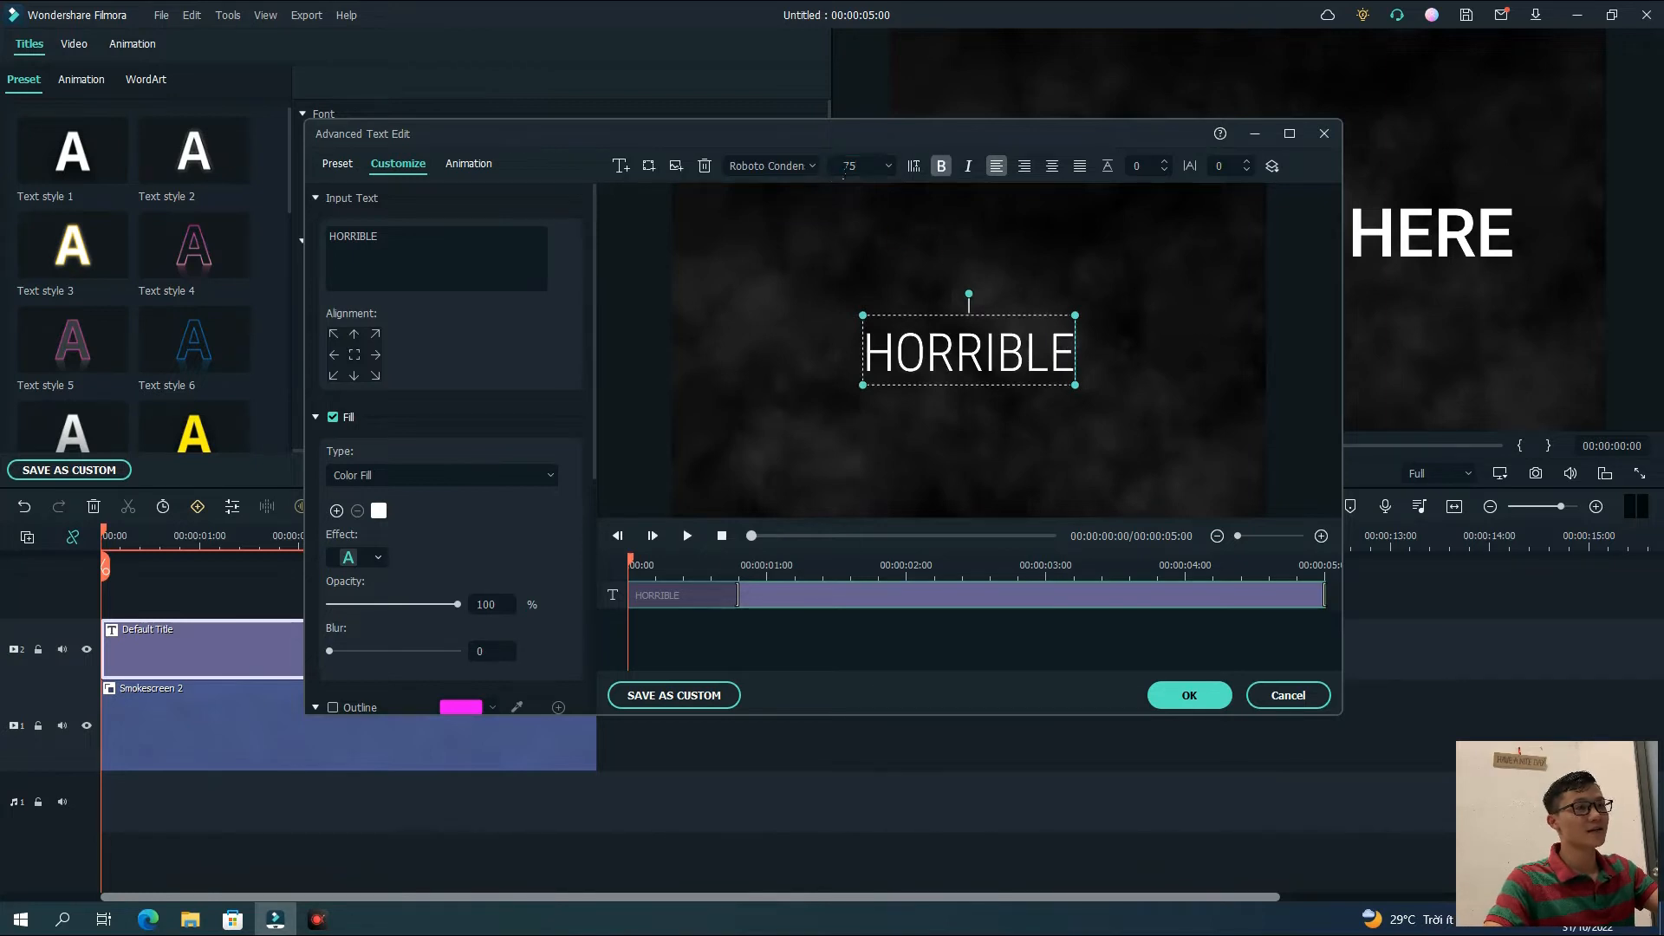
{"action": "left_click", "coordinate": [1218, 166]}
{"action": "type", "text": "15"}
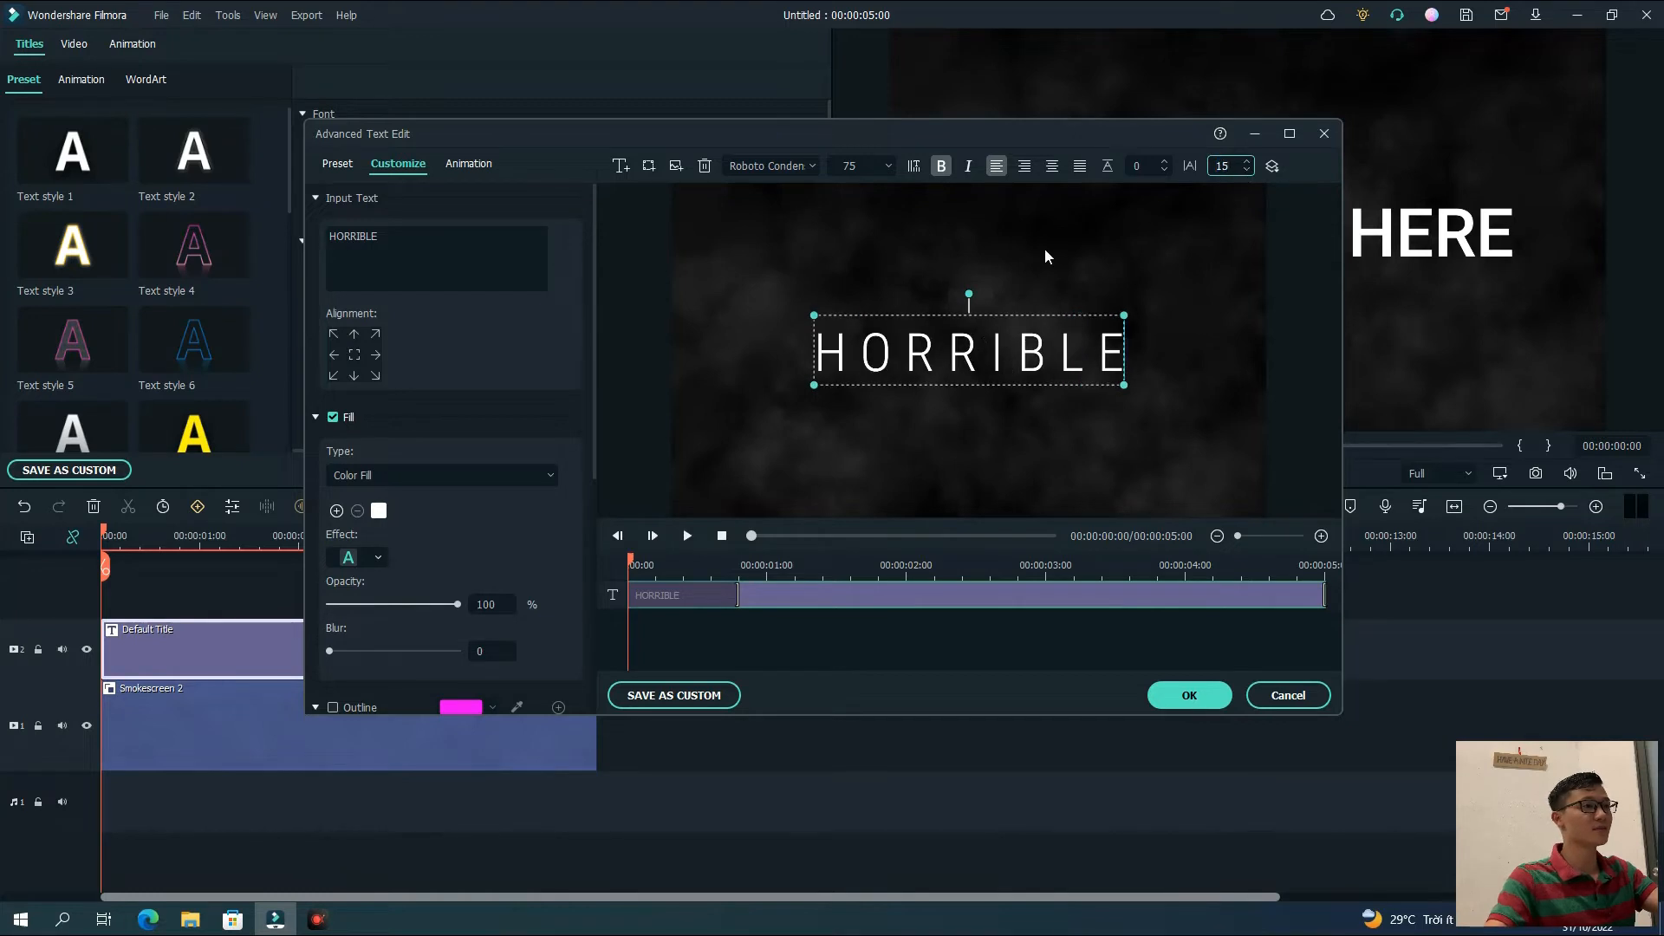
Apply the WordArt style with a red-to-black fill and thin white outline to the HORRIBLE text
{"action": "scroll", "coordinate": [443, 364], "scroll_direction": "down", "scroll_amount": 2}
{"action": "scroll", "coordinate": [444, 364], "scroll_direction": "up", "scroll_amount": 2}
{"action": "left_click", "coordinate": [337, 163]}
{"action": "scroll", "coordinate": [413, 378], "scroll_direction": "down", "scroll_amount": 5}
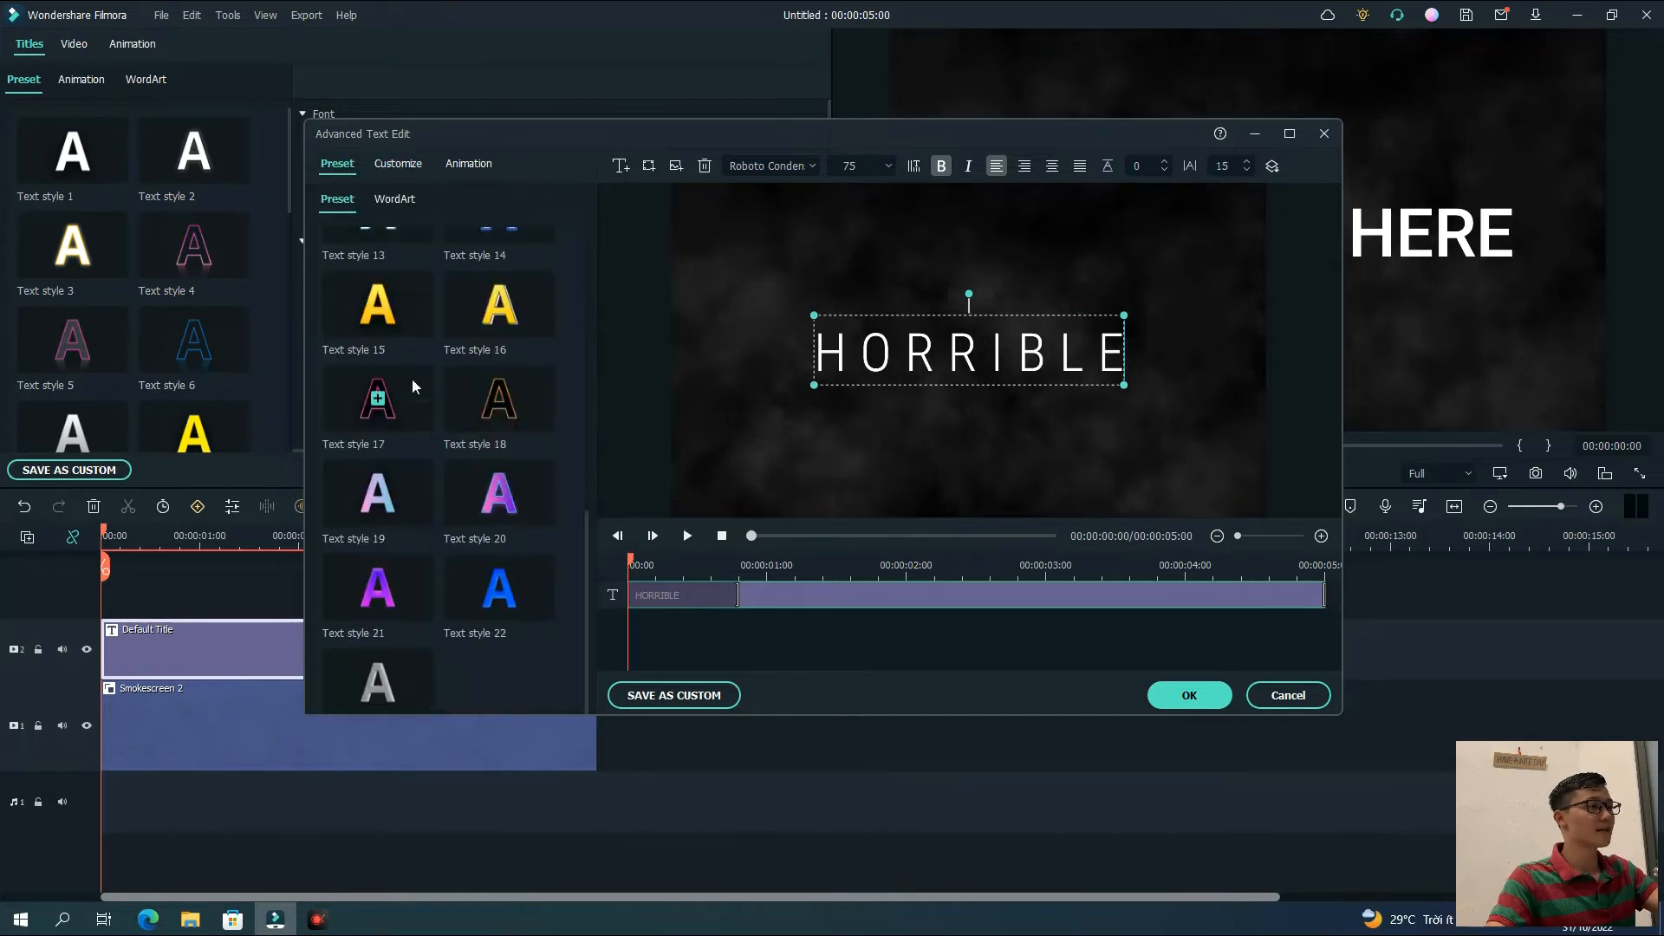
{"action": "left_click", "coordinate": [407, 201]}
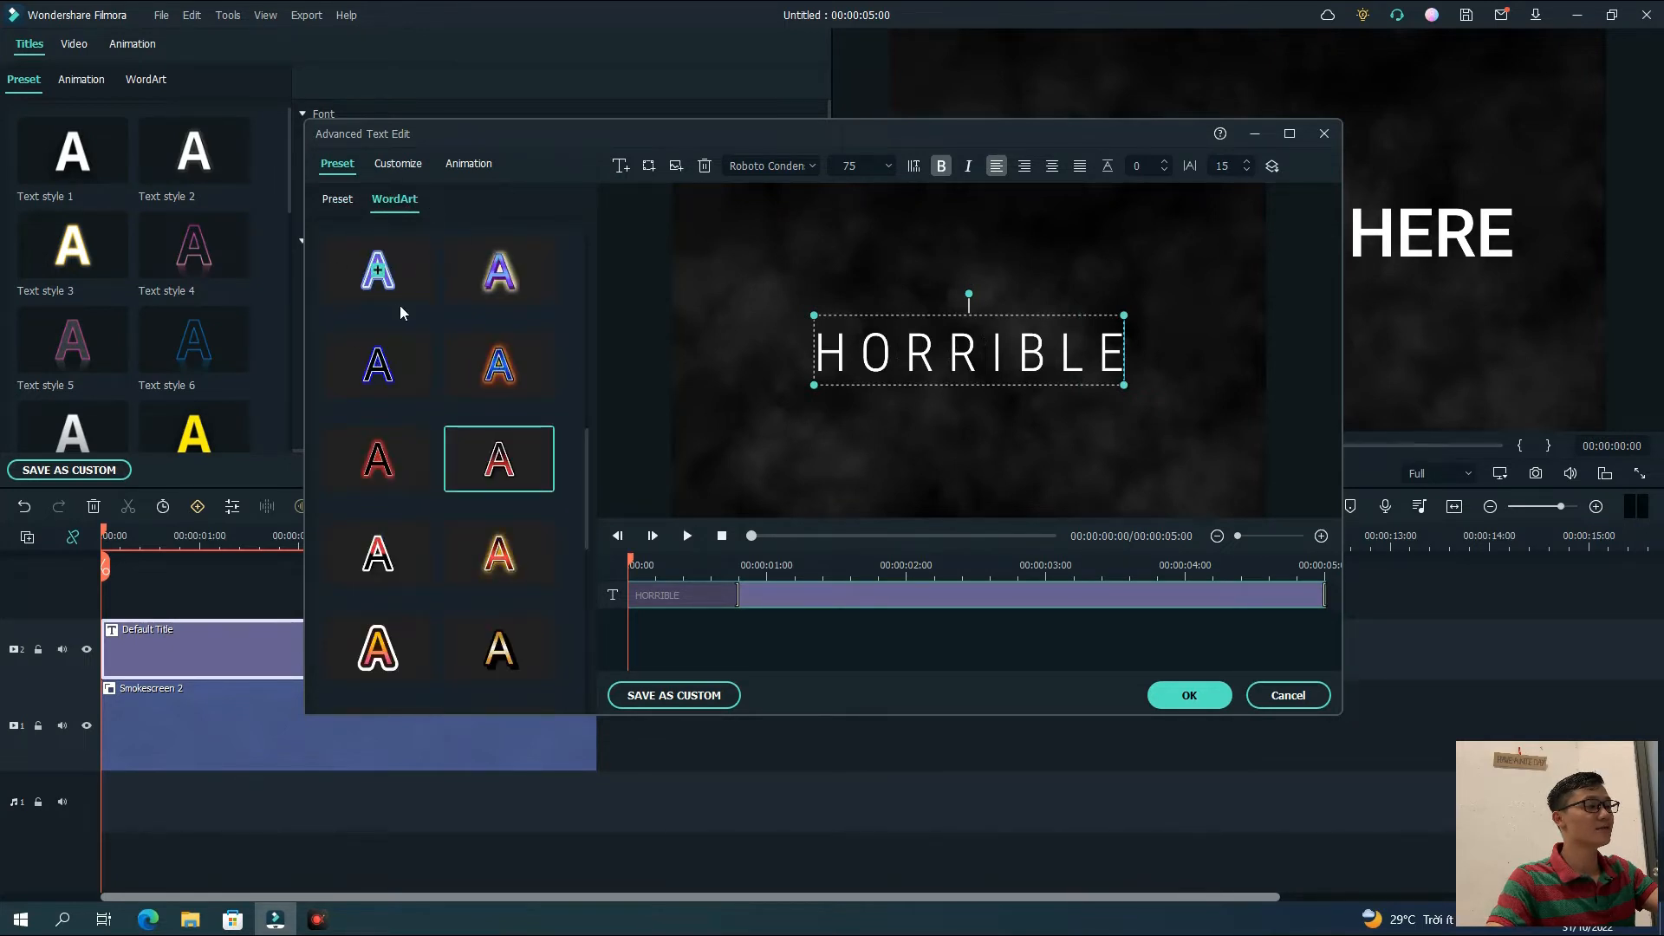
{"action": "left_click", "coordinate": [527, 468]}
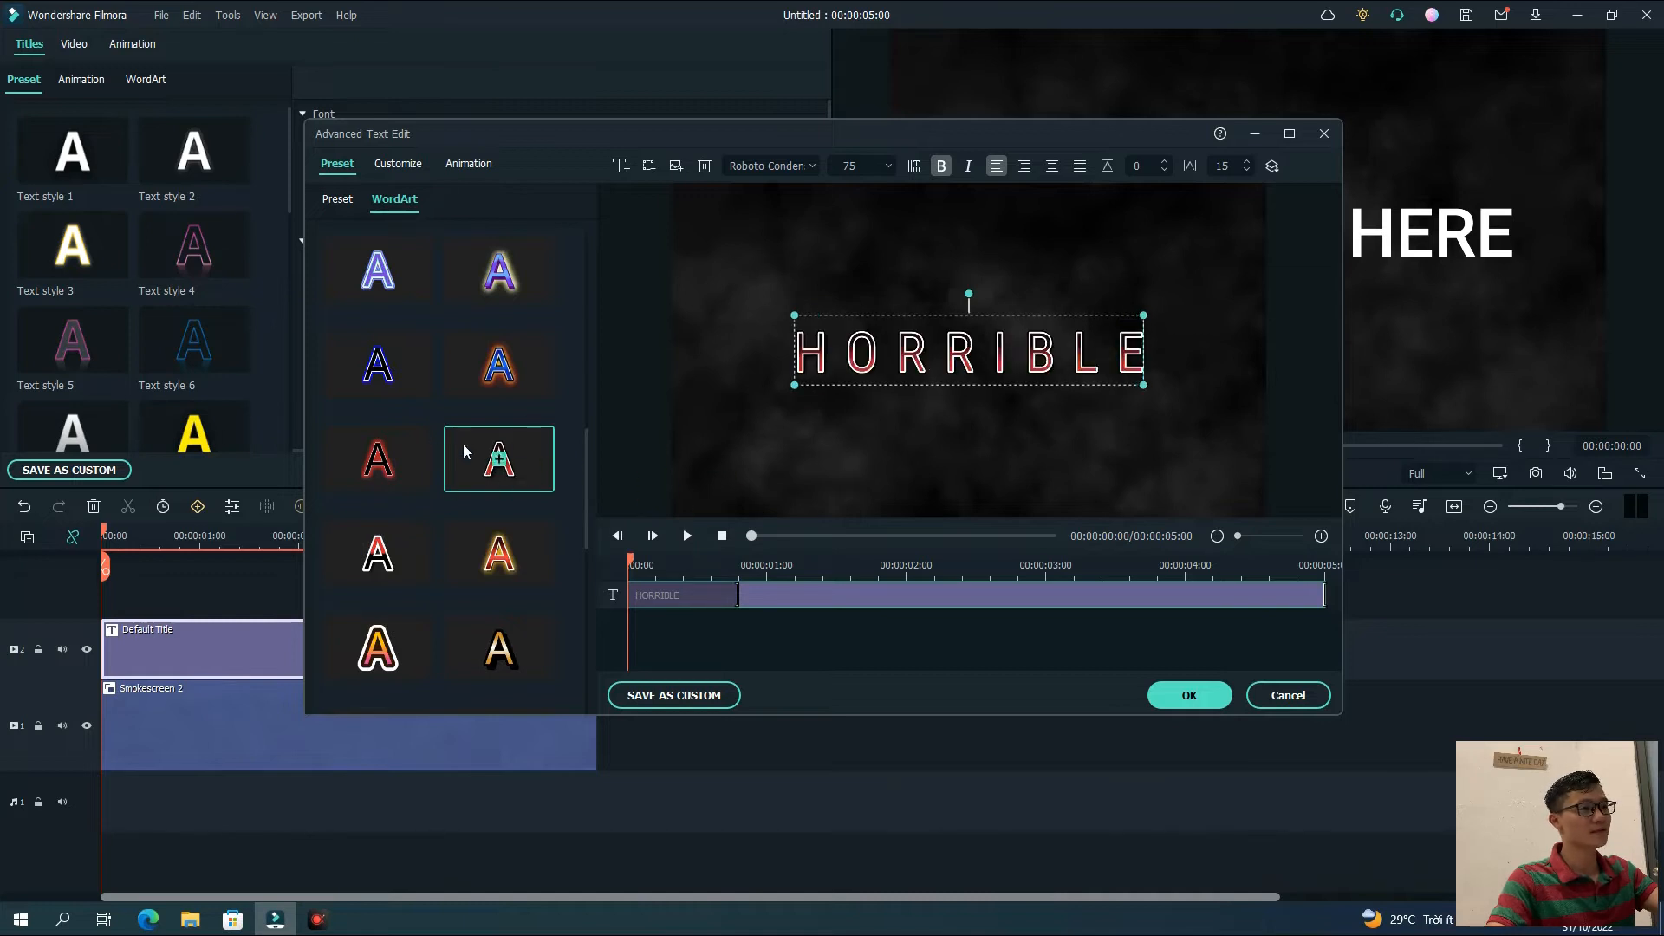
Set the blur of the HORRIBLE text's gradient fill to 3
{"action": "left_click", "coordinate": [402, 165]}
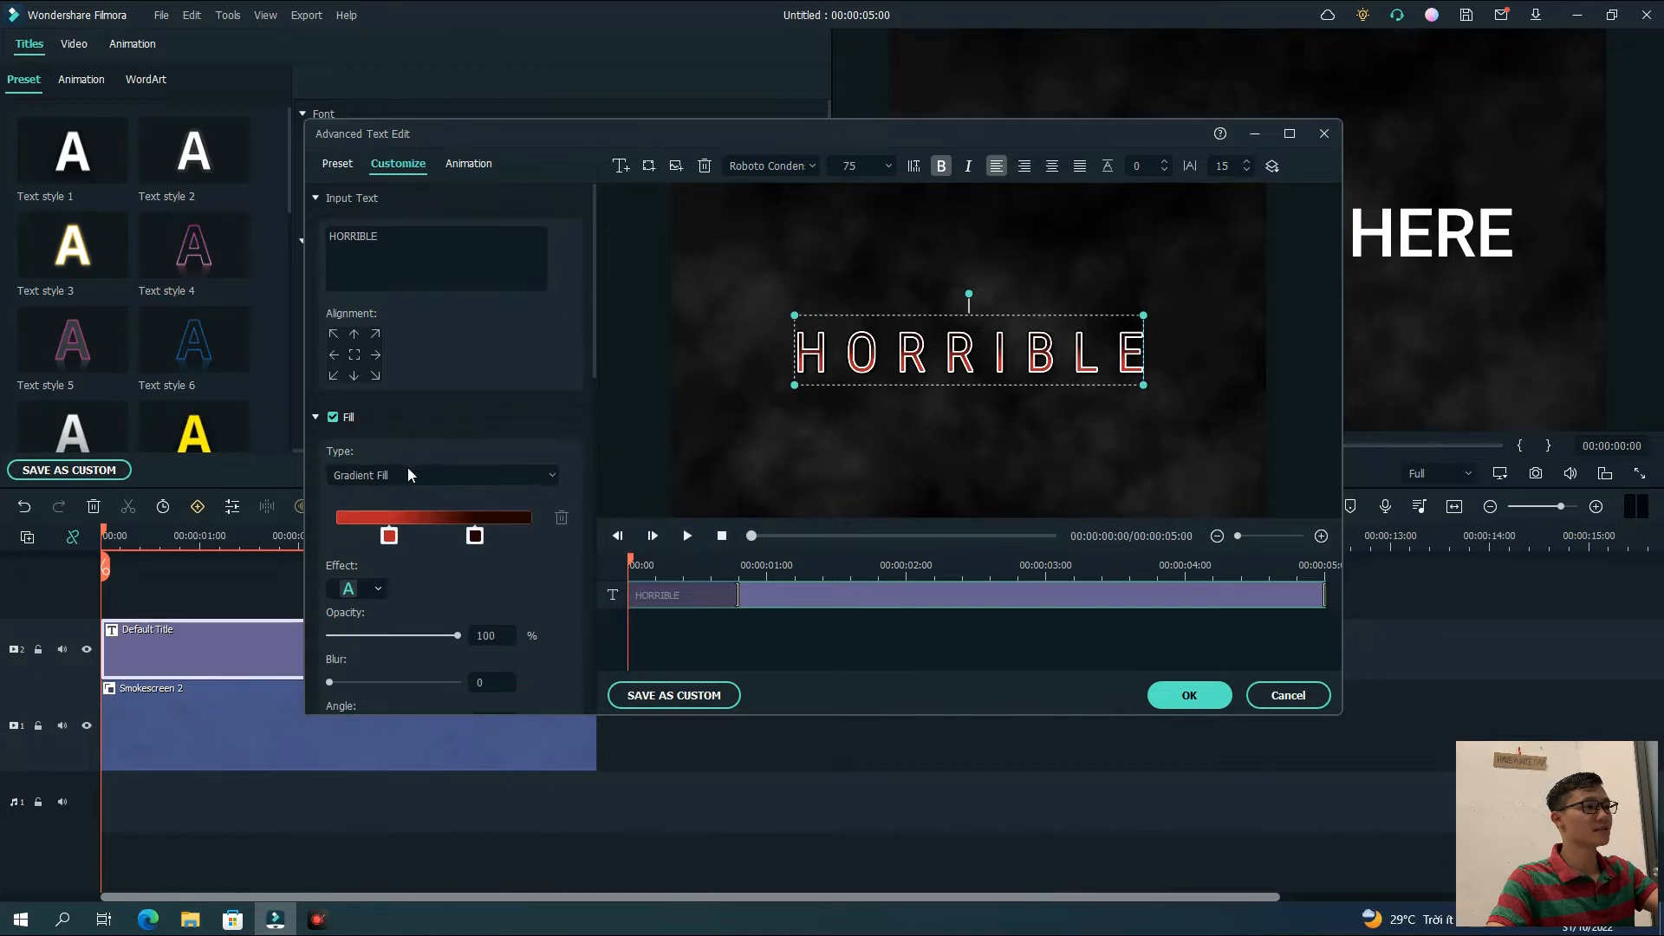
{"action": "scroll", "coordinate": [411, 464], "scroll_direction": "down", "scroll_amount": 2}
{"action": "scroll", "coordinate": [451, 326], "scroll_direction": "down", "scroll_amount": 2}
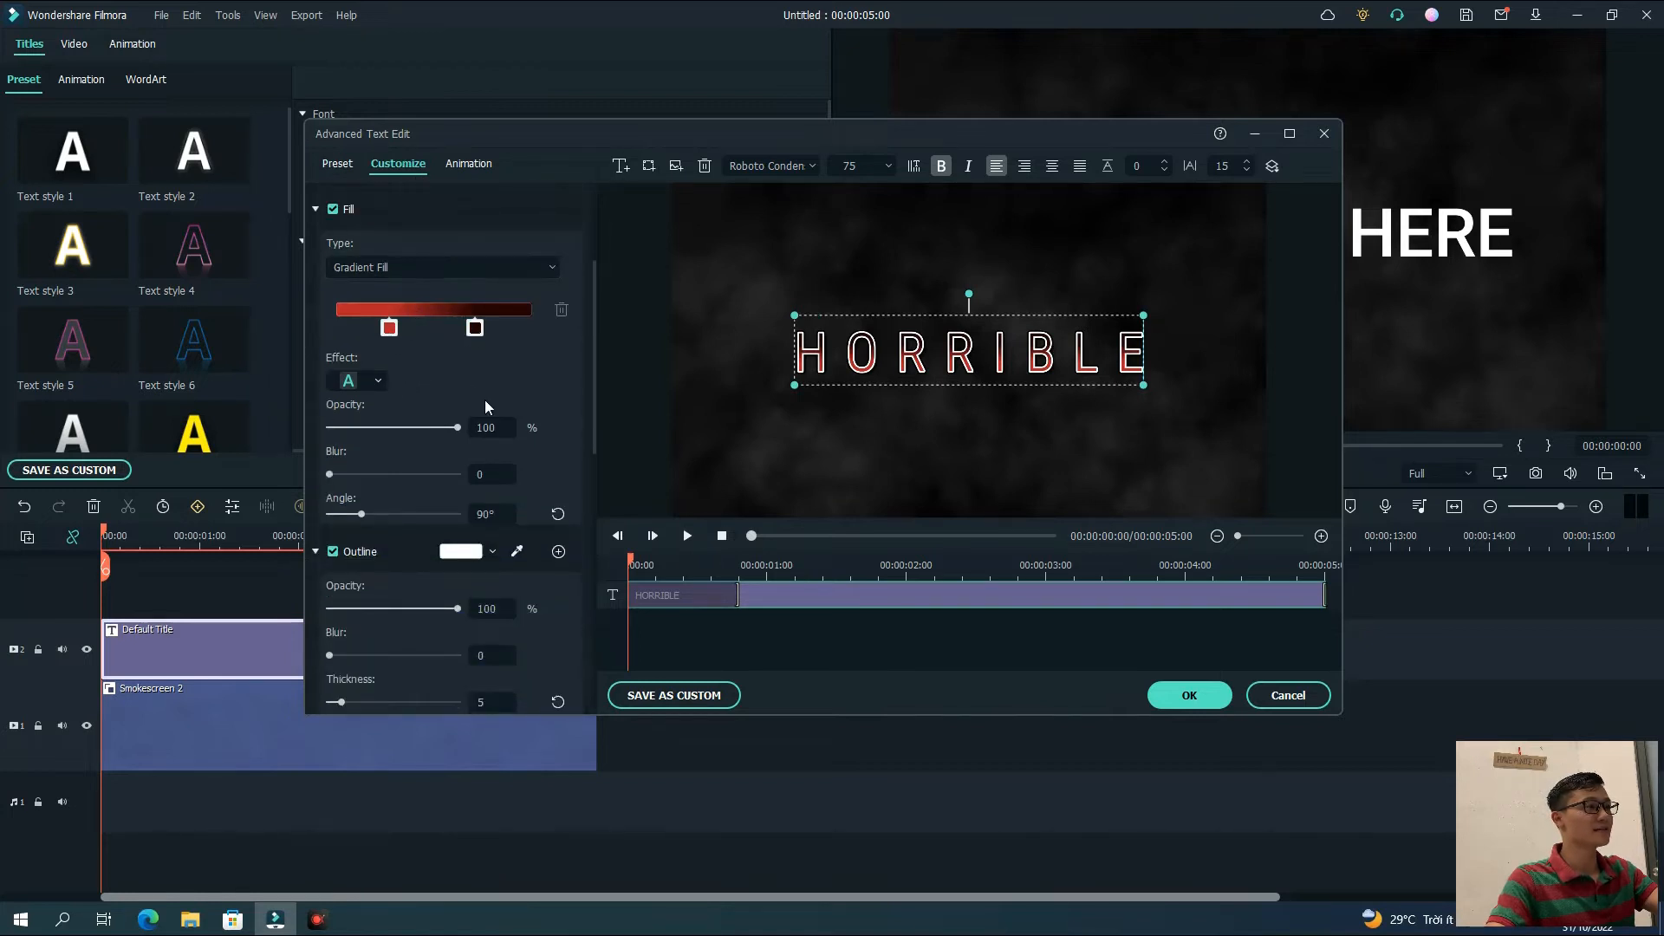
{"action": "scroll", "coordinate": [491, 398], "scroll_direction": "down", "scroll_amount": 1}
{"action": "left_click", "coordinate": [363, 331]}
{"action": "left_click", "coordinate": [547, 409]}
Change the HORRIBLE text's white outline colour to dark red
{"action": "scroll", "coordinate": [481, 407], "scroll_direction": "down", "scroll_amount": 1}
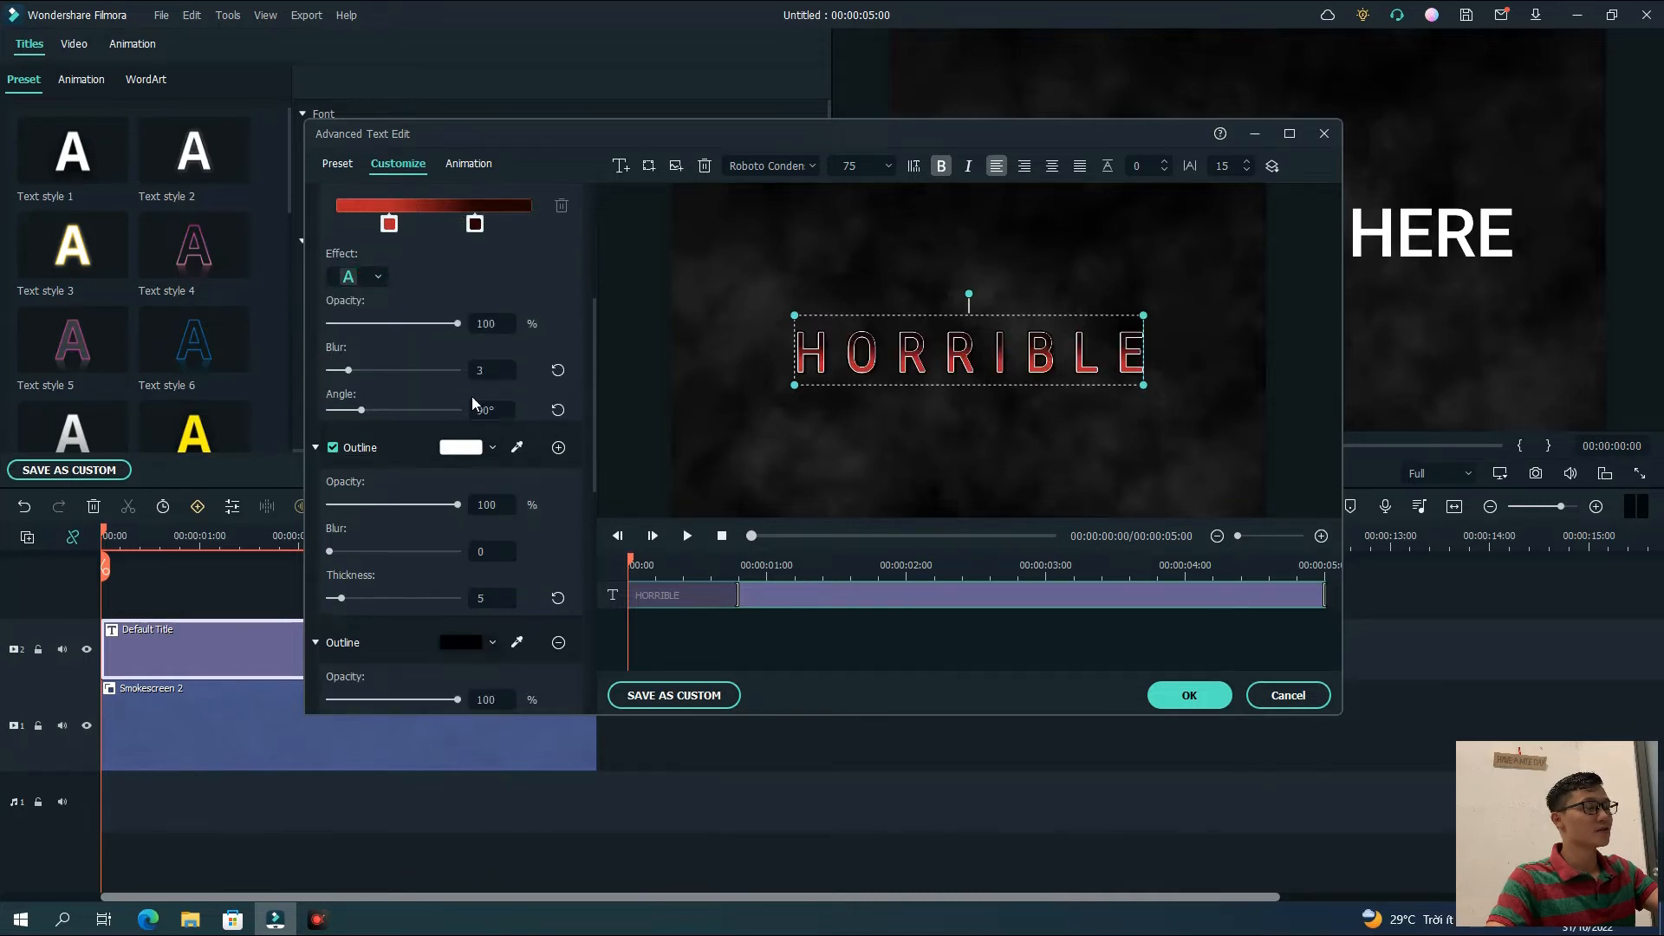
{"action": "scroll", "coordinate": [408, 421], "scroll_direction": "down", "scroll_amount": 1}
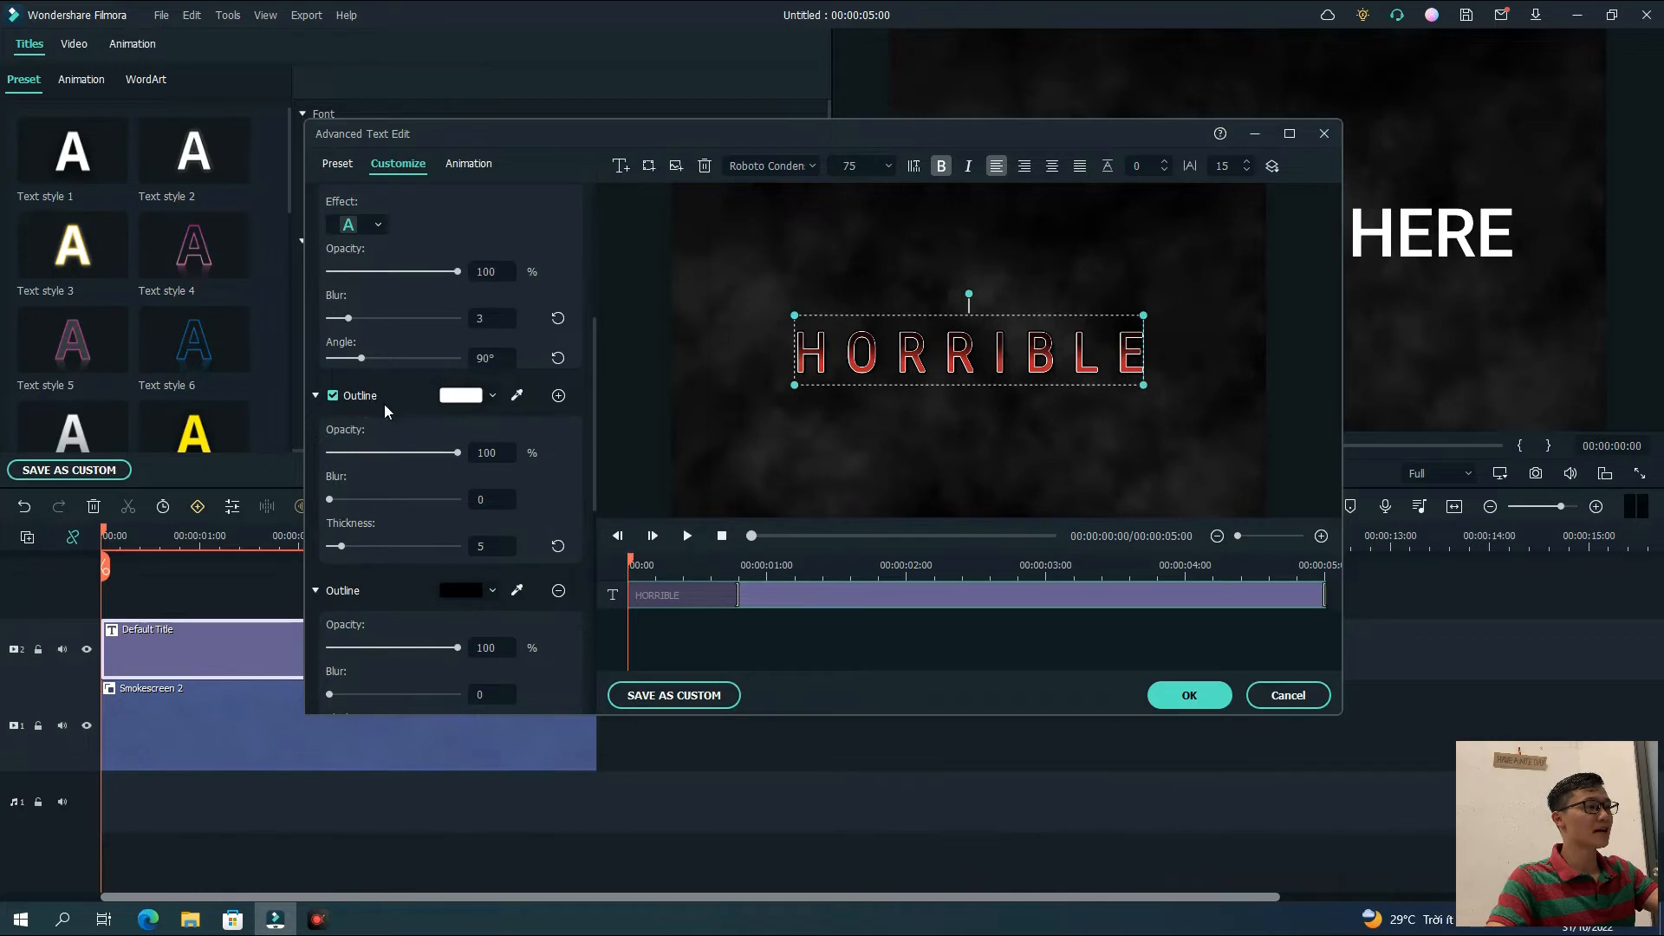
{"action": "scroll", "coordinate": [408, 394], "scroll_direction": "down", "scroll_amount": 2}
{"action": "left_click", "coordinate": [494, 294]}
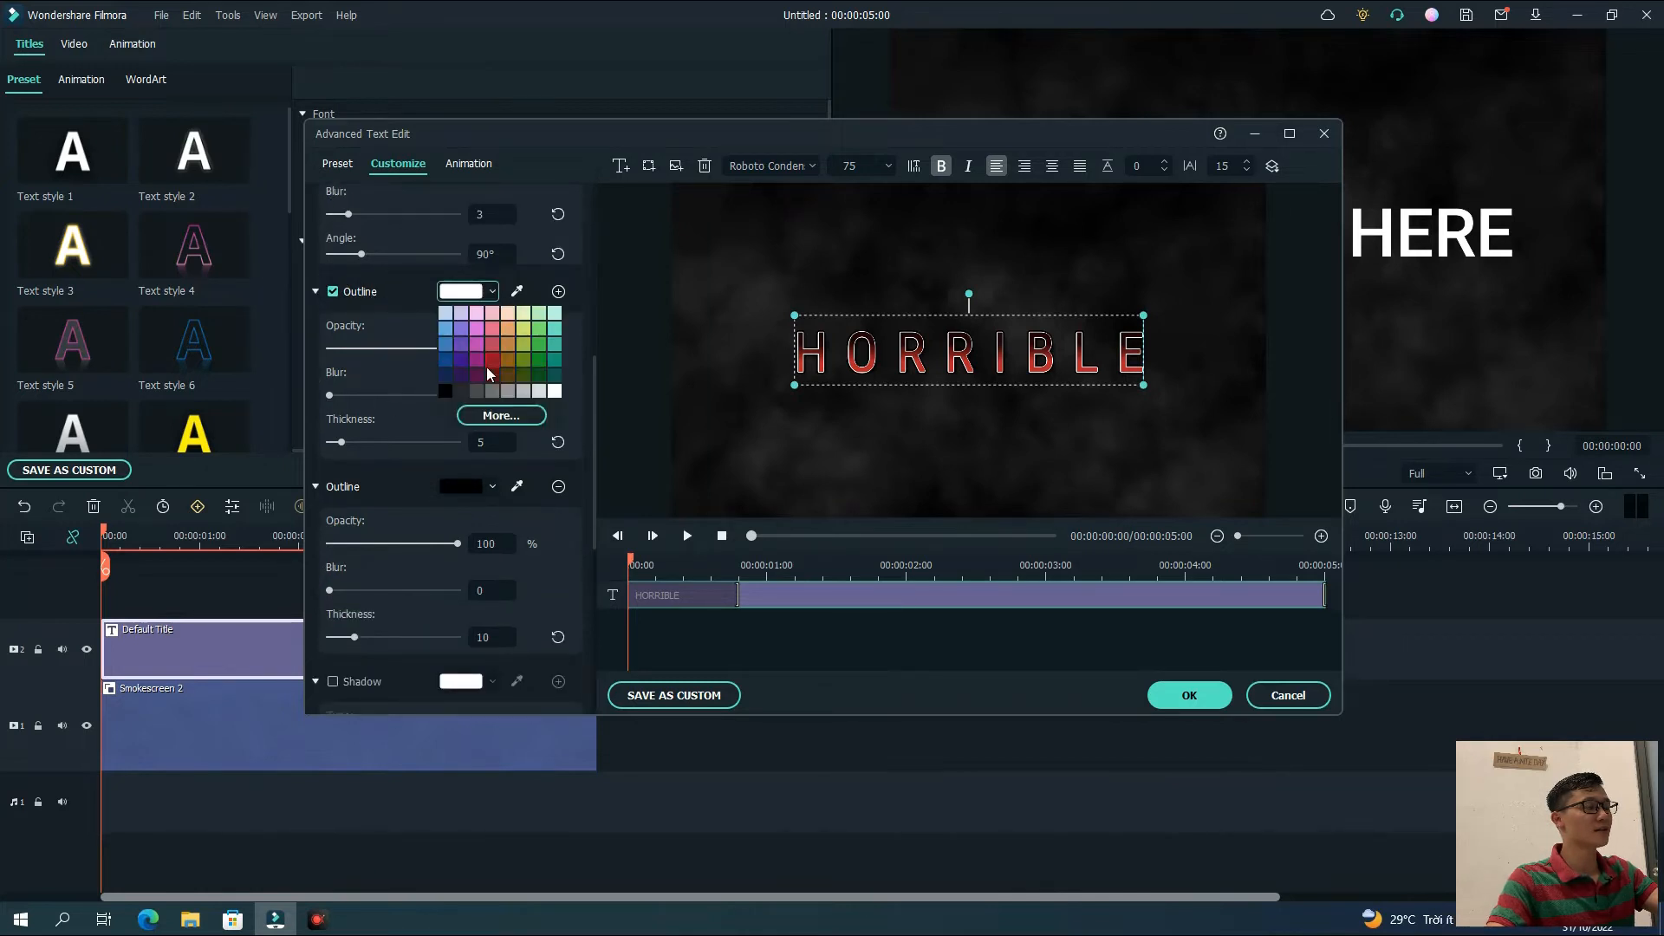
{"action": "left_click", "coordinate": [490, 375]}
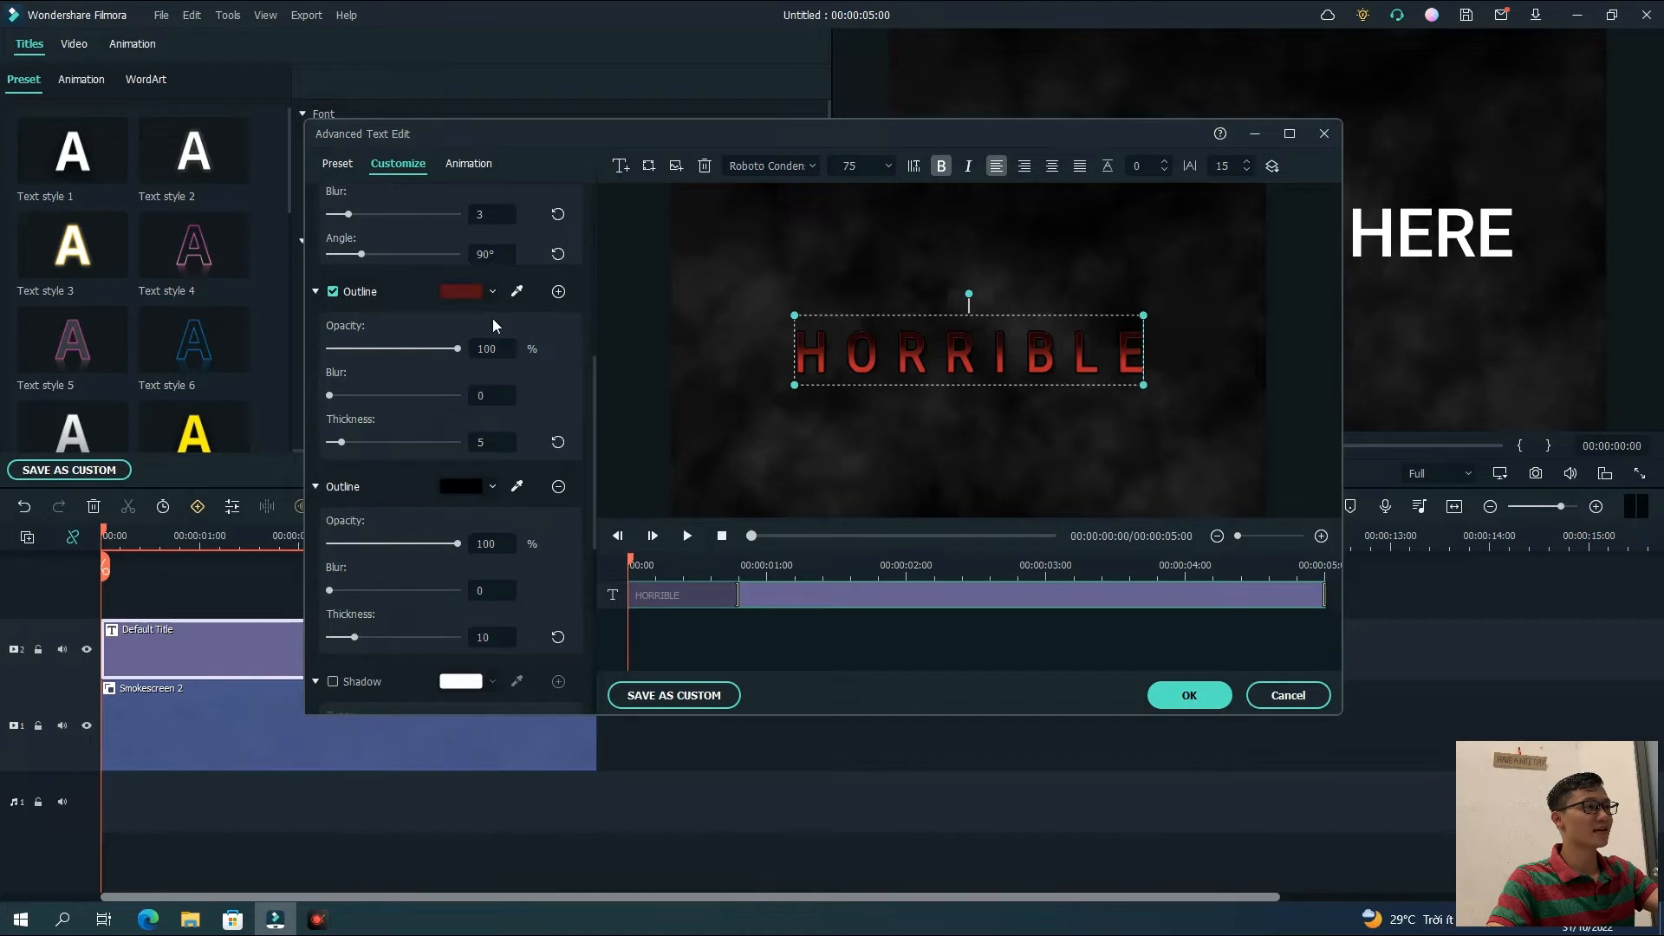
Set the dark red outline's opacity to 60%, blur to 5 and thickness to 5
{"action": "left_click", "coordinate": [478, 349]}
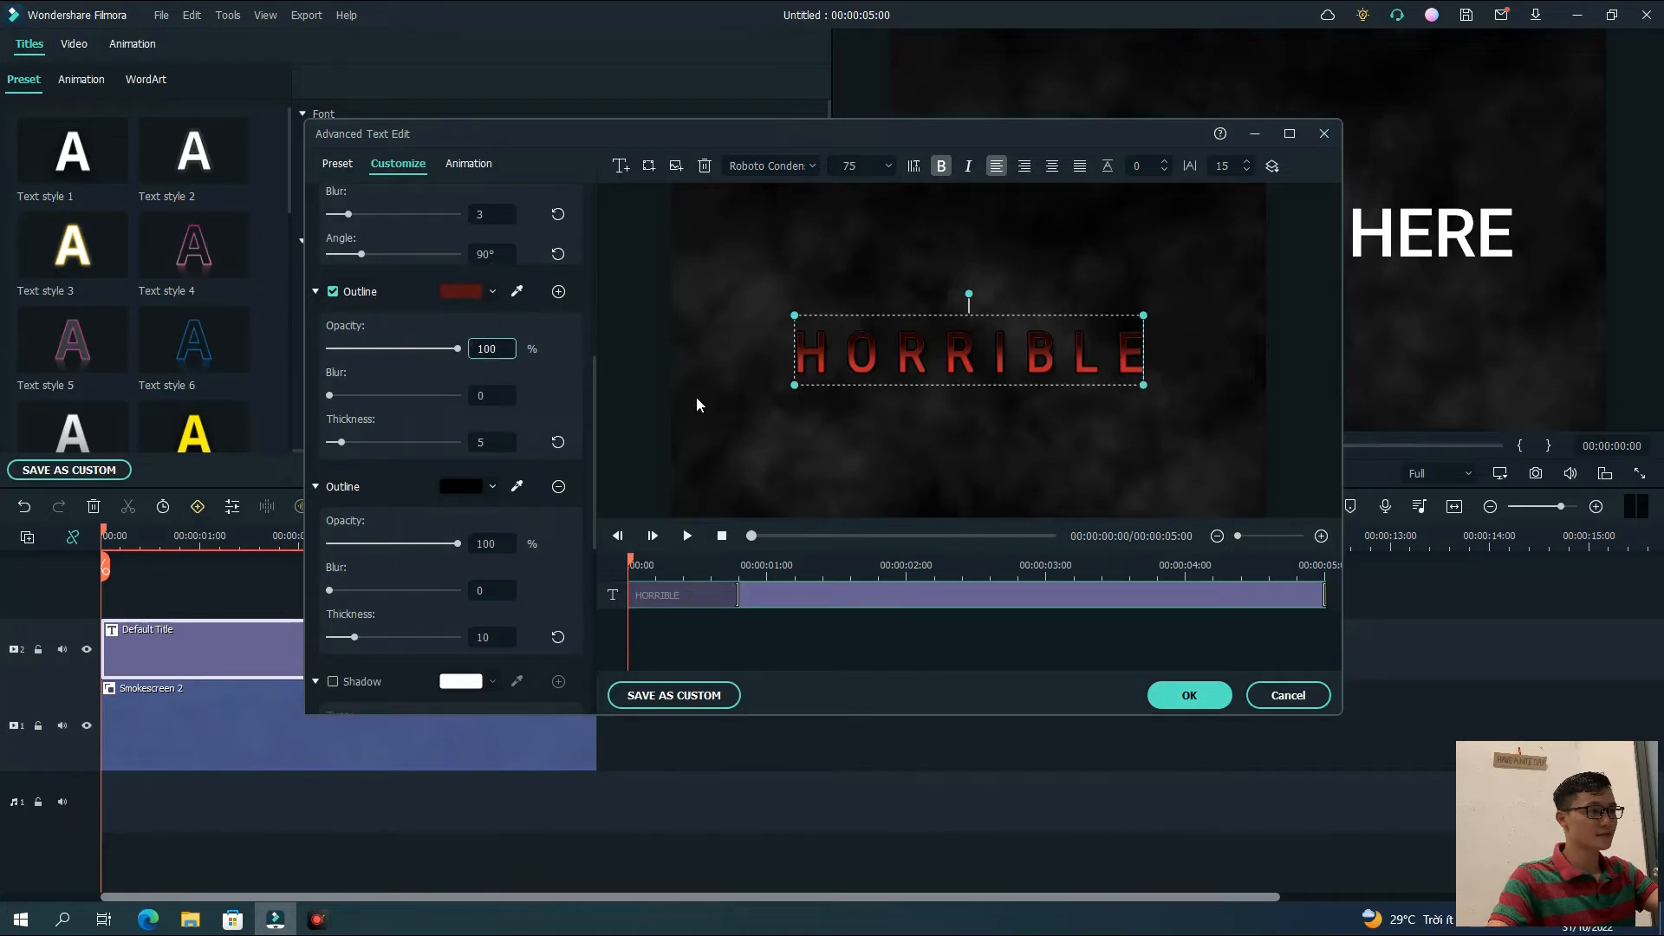
{"action": "left_click_drag", "start_coordinate": [509, 356], "coordinate": [425, 349]}
{"action": "type", "text": "60"}
{"action": "key", "text": "Return"}
{"action": "left_click", "coordinate": [497, 396]}
{"action": "type", "text": "5"}
{"action": "left_click", "coordinate": [492, 443]}
{"action": "type", "text": "5"}
Set the black outline's opacity to 50%, blur to 10 and thickness to 40, and accept the advanced text edits
{"action": "scroll", "coordinate": [411, 486], "scroll_direction": "down", "scroll_amount": 1}
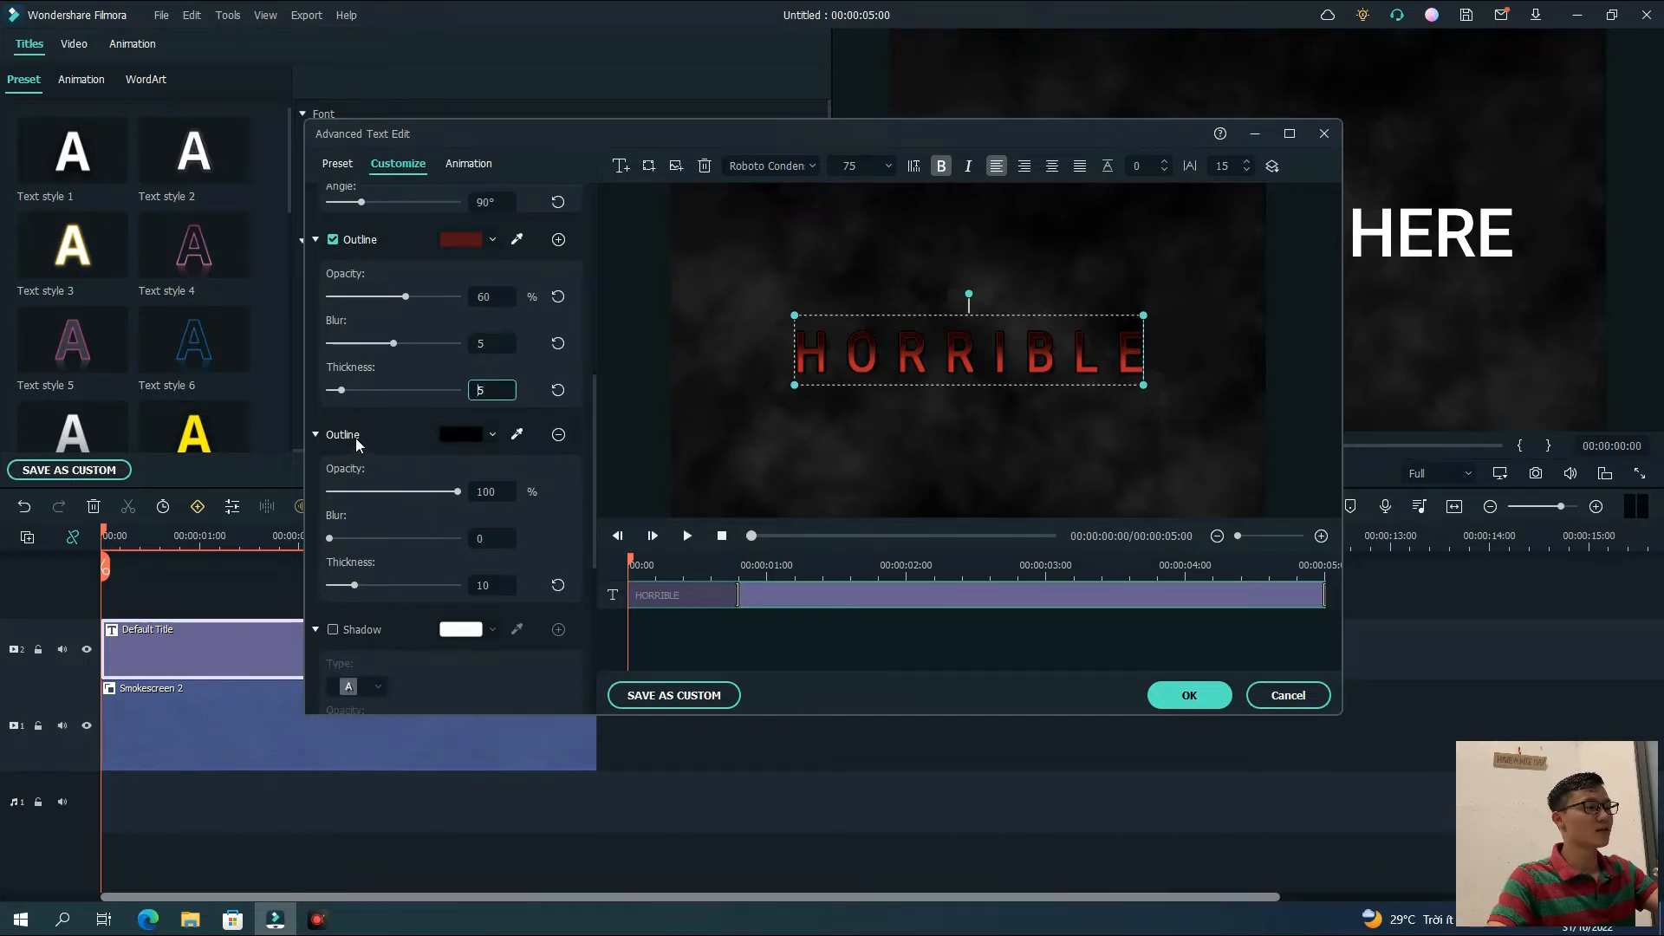
{"action": "left_click", "coordinate": [459, 440]}
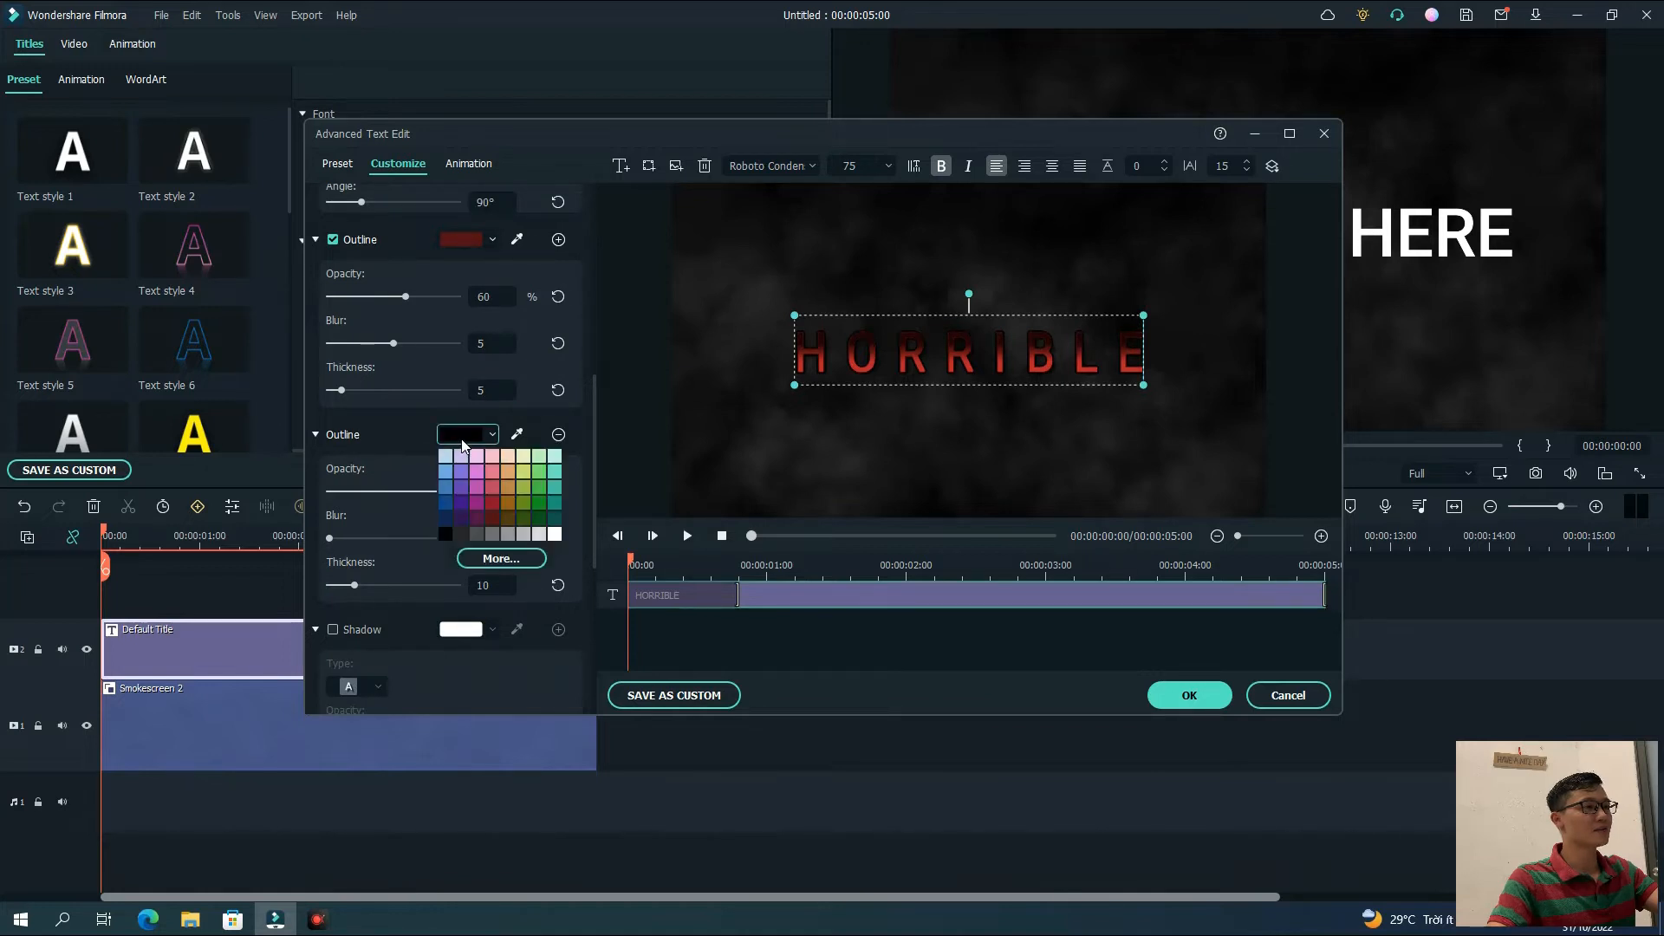
{"action": "left_click", "coordinate": [456, 436]}
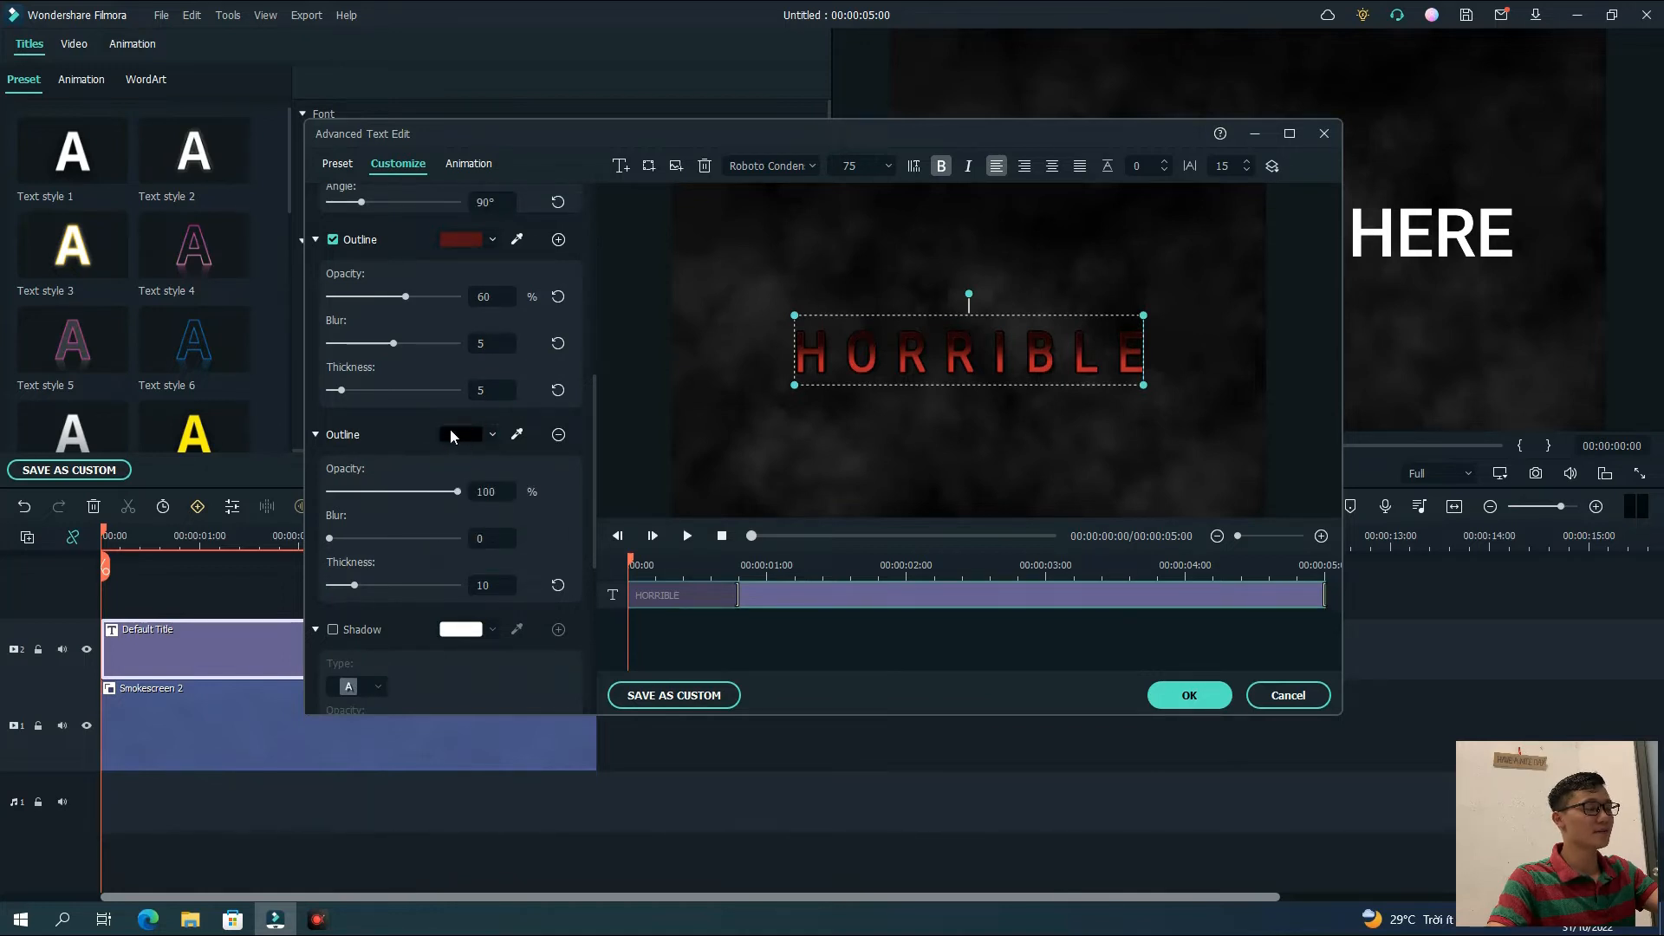
{"action": "scroll", "coordinate": [466, 451], "scroll_direction": "down", "scroll_amount": 1}
{"action": "left_click", "coordinate": [511, 438]}
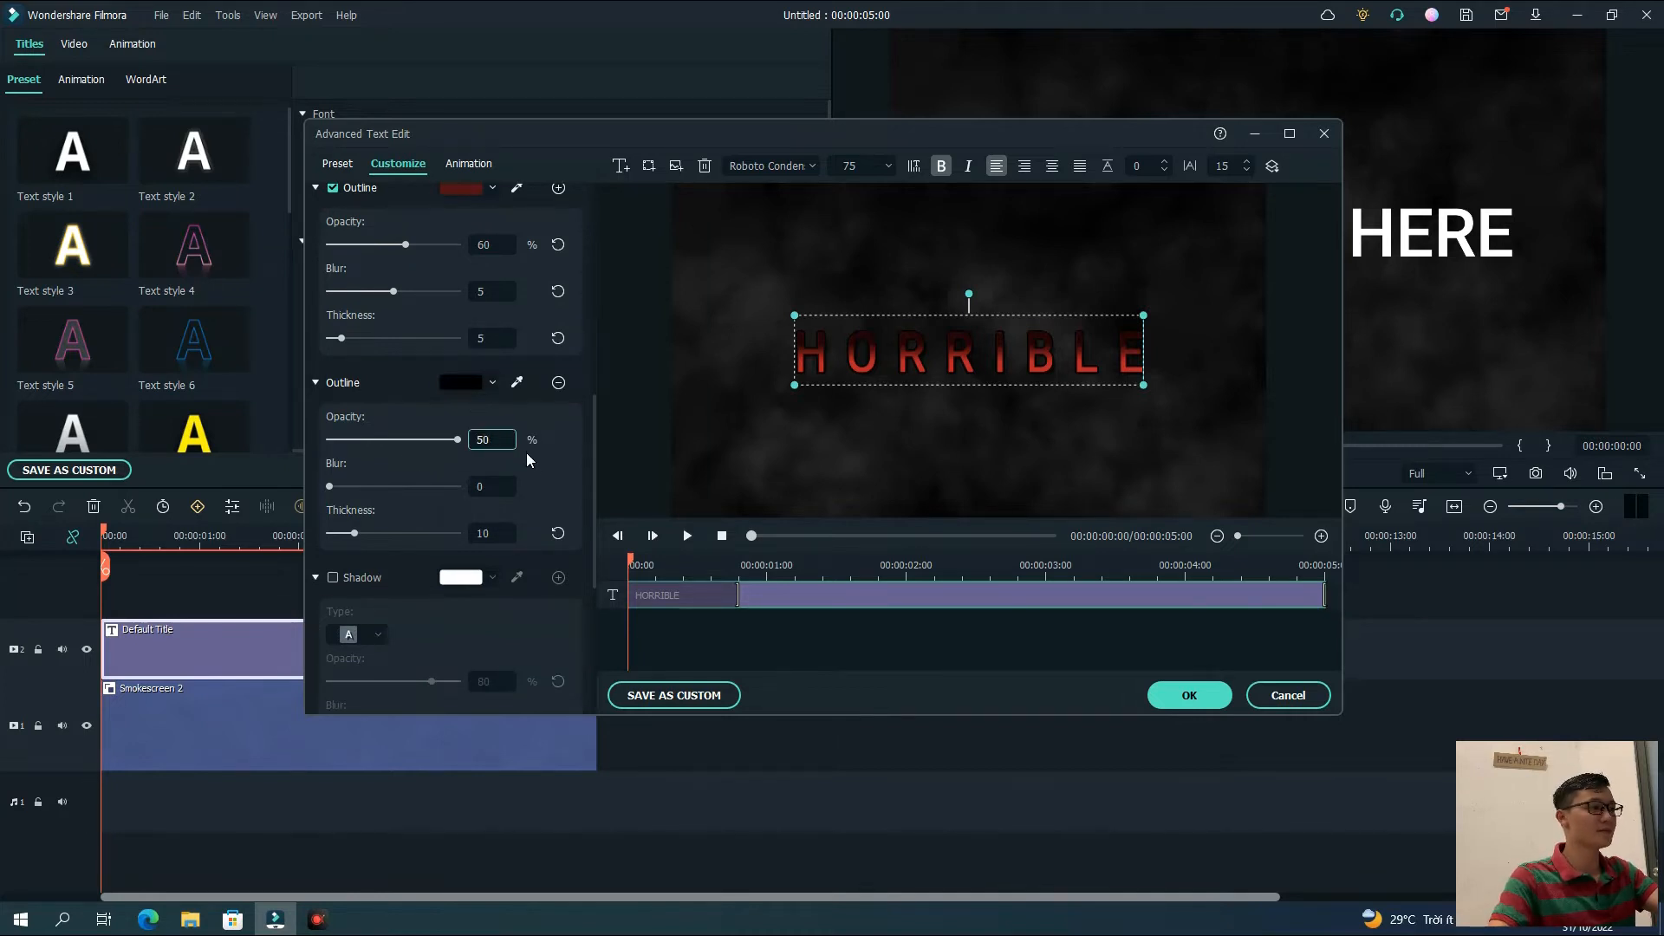
{"action": "key", "text": "Tab"}
{"action": "type", "text": "10"}
{"action": "key", "text": "Tab"}
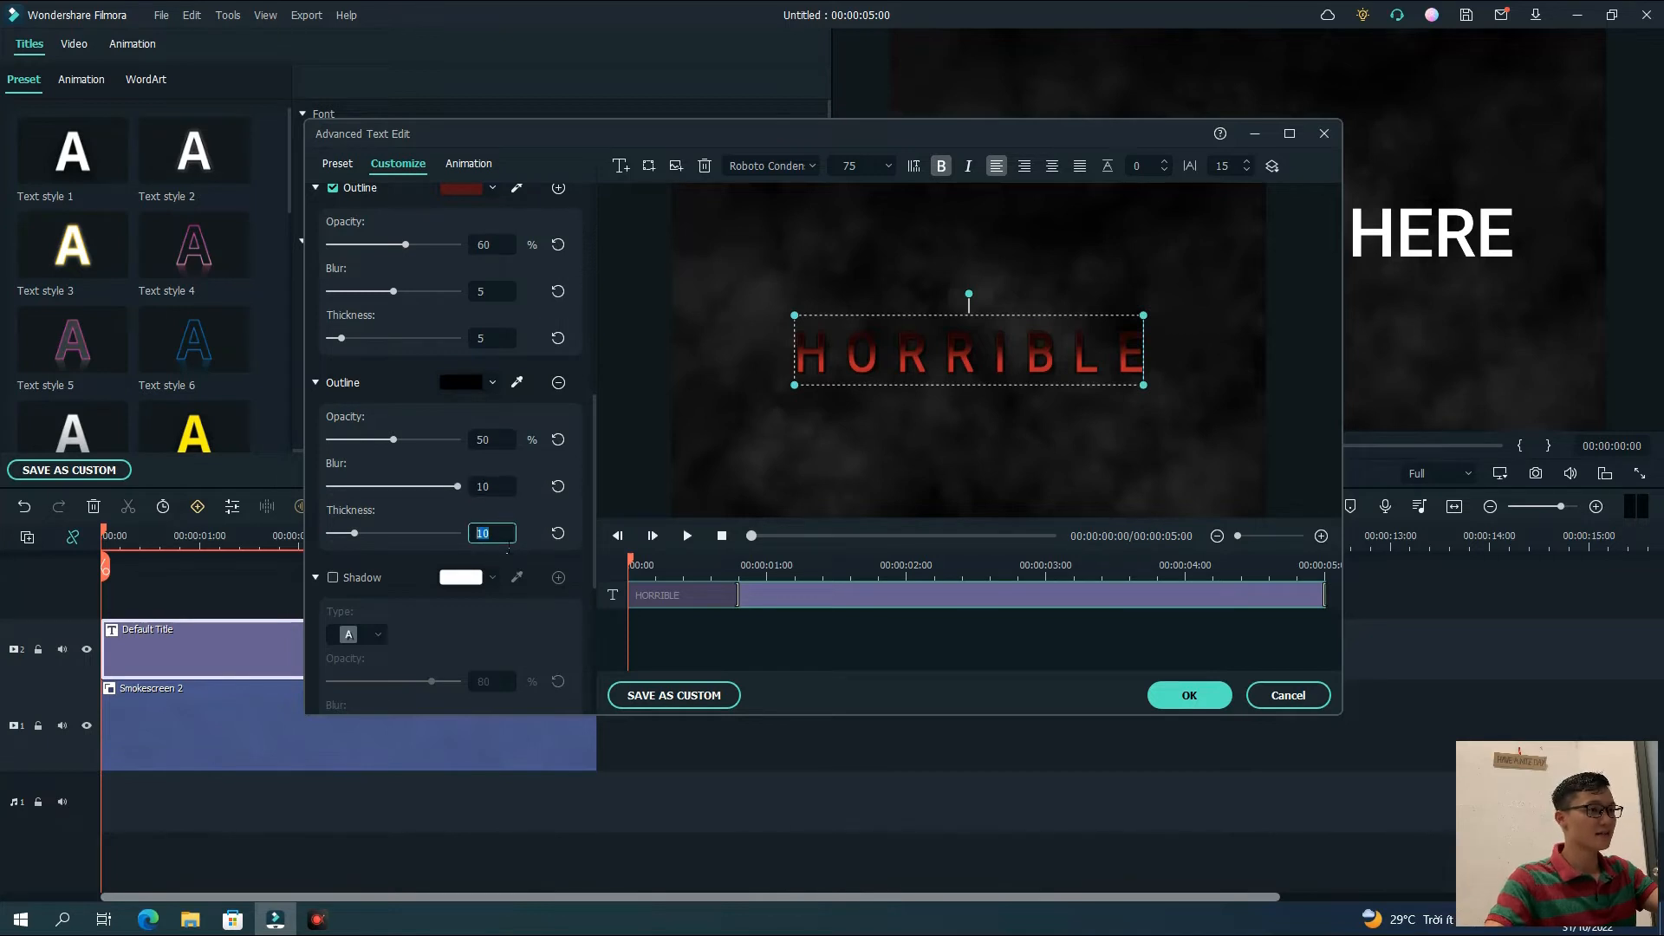
{"action": "type", "text": "40"}
{"action": "key", "text": "Tab"}
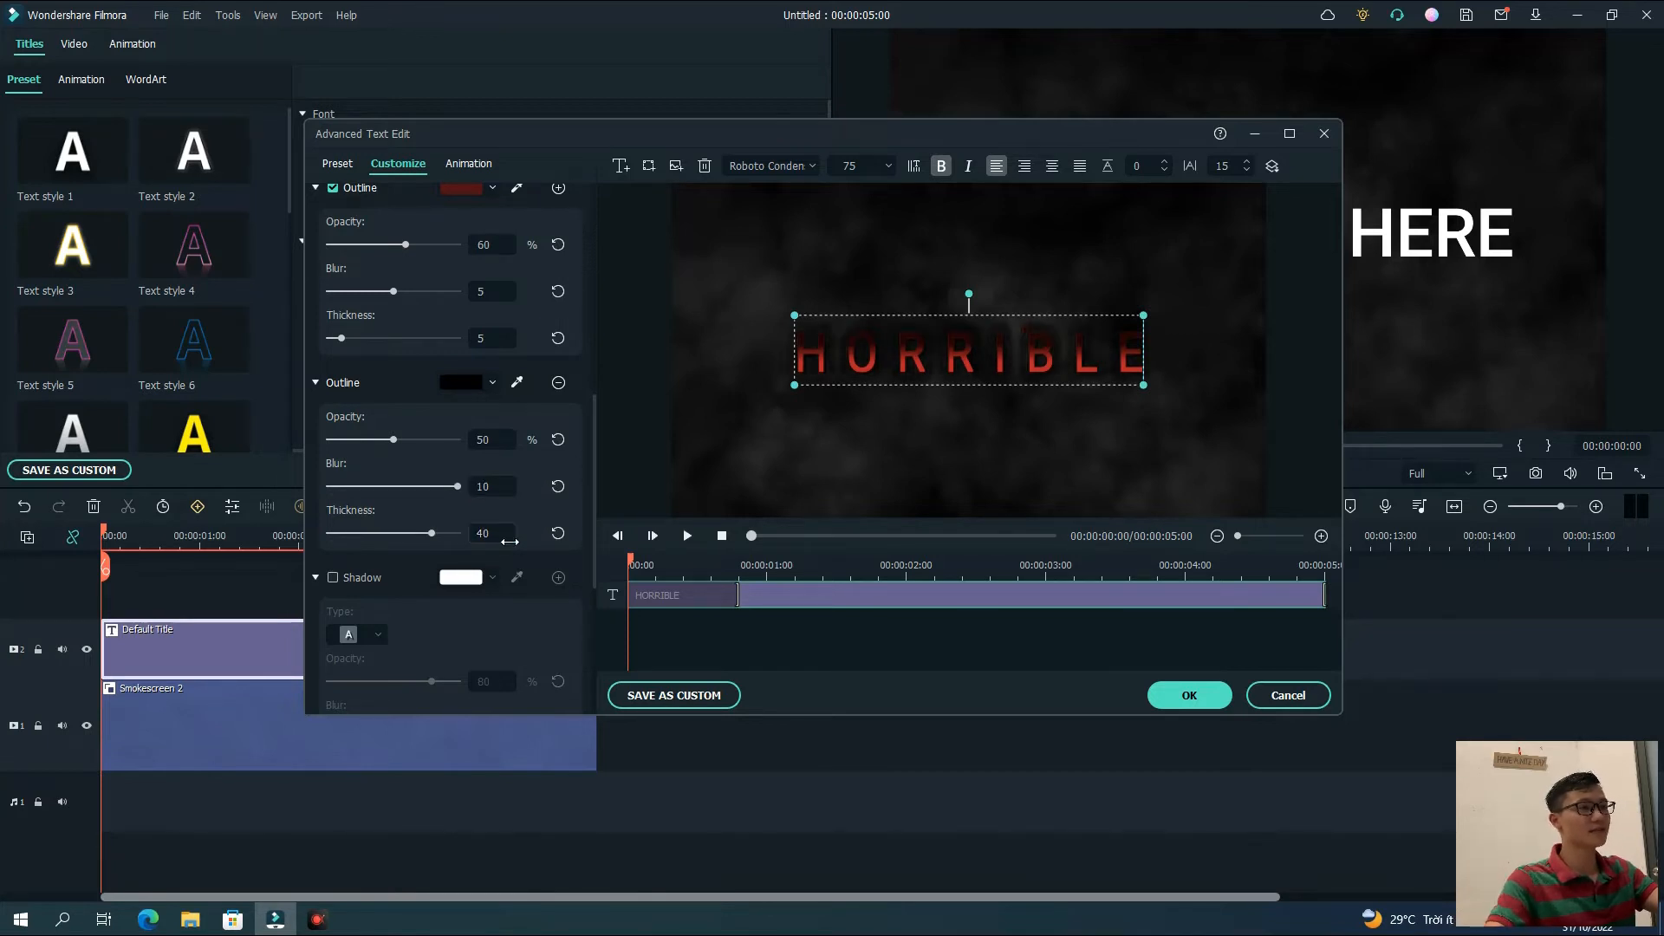
{"action": "left_click", "coordinate": [879, 444]}
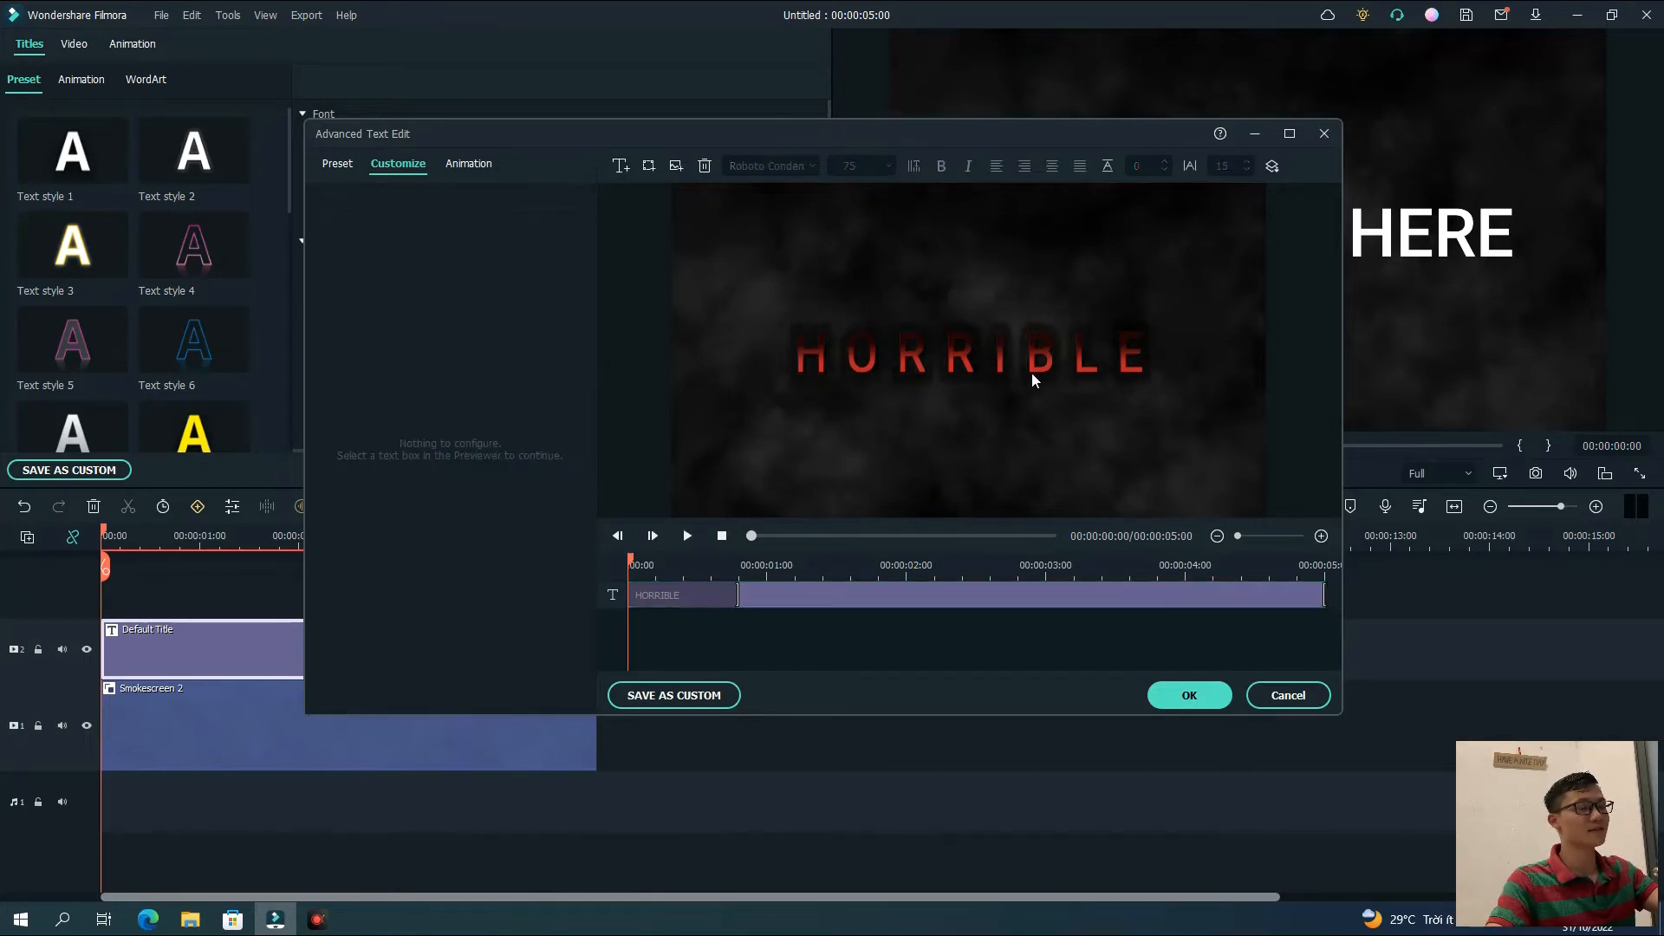
{"action": "left_click", "coordinate": [1182, 697]}
Set the HORRIBLE title clip's blending mode to Screen and preview it over the smoke background
{"action": "left_click", "coordinate": [1106, 314]}
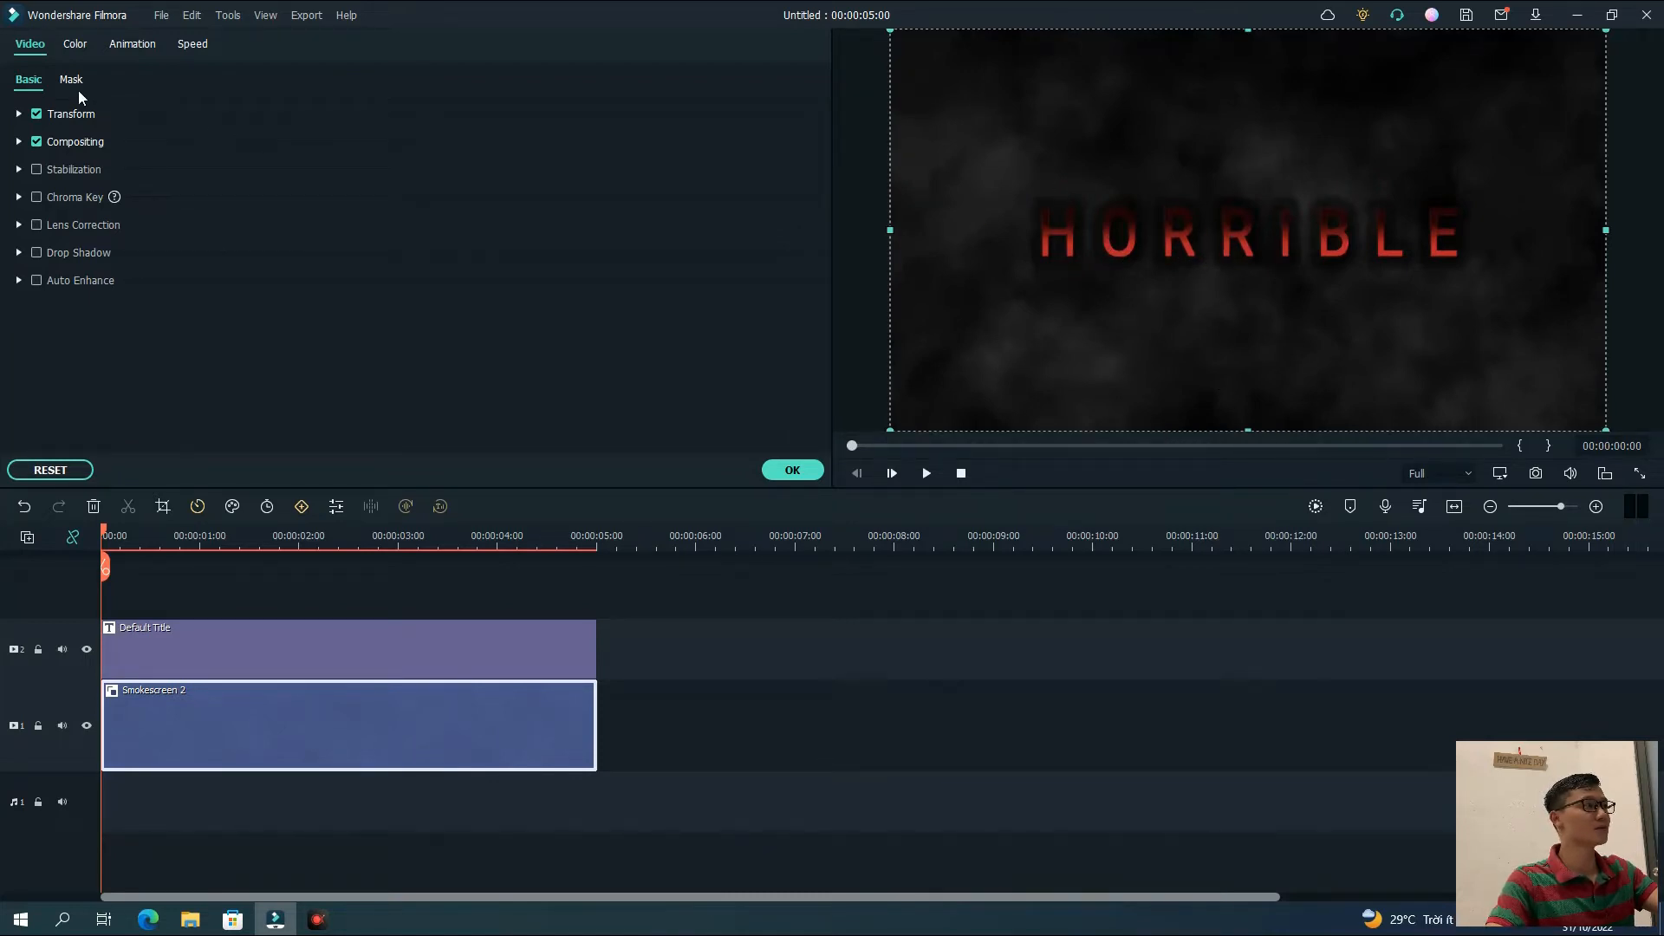
{"action": "left_click", "coordinate": [793, 470]}
{"action": "left_click", "coordinate": [293, 637]}
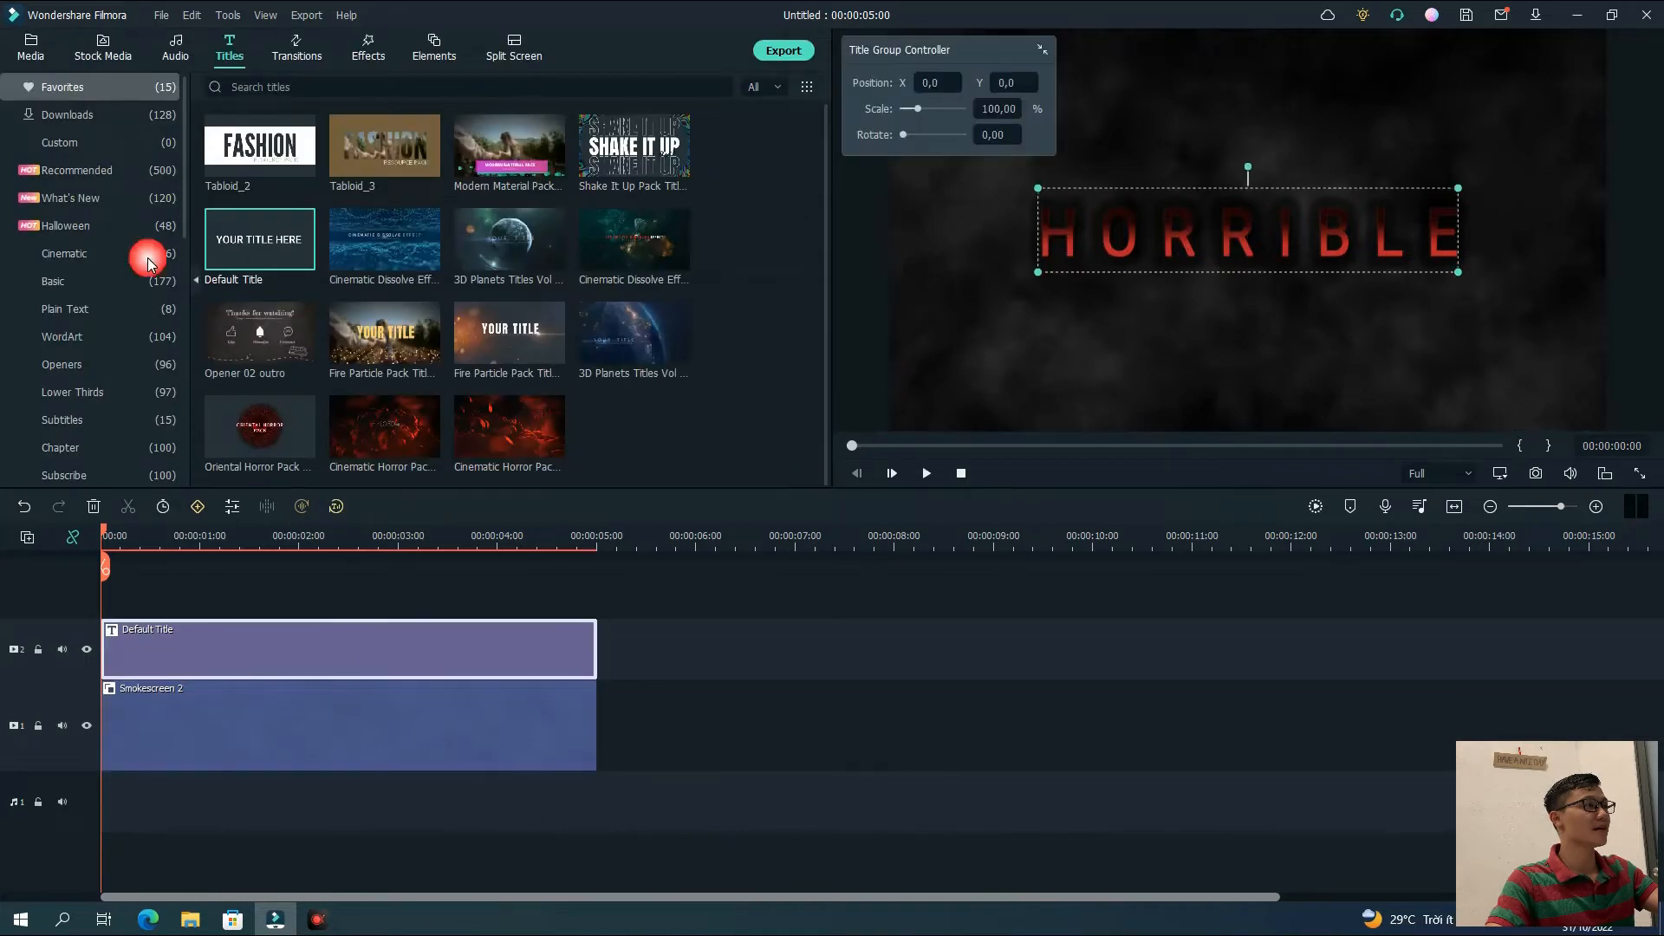
{"action": "double_click", "coordinate": [280, 646]}
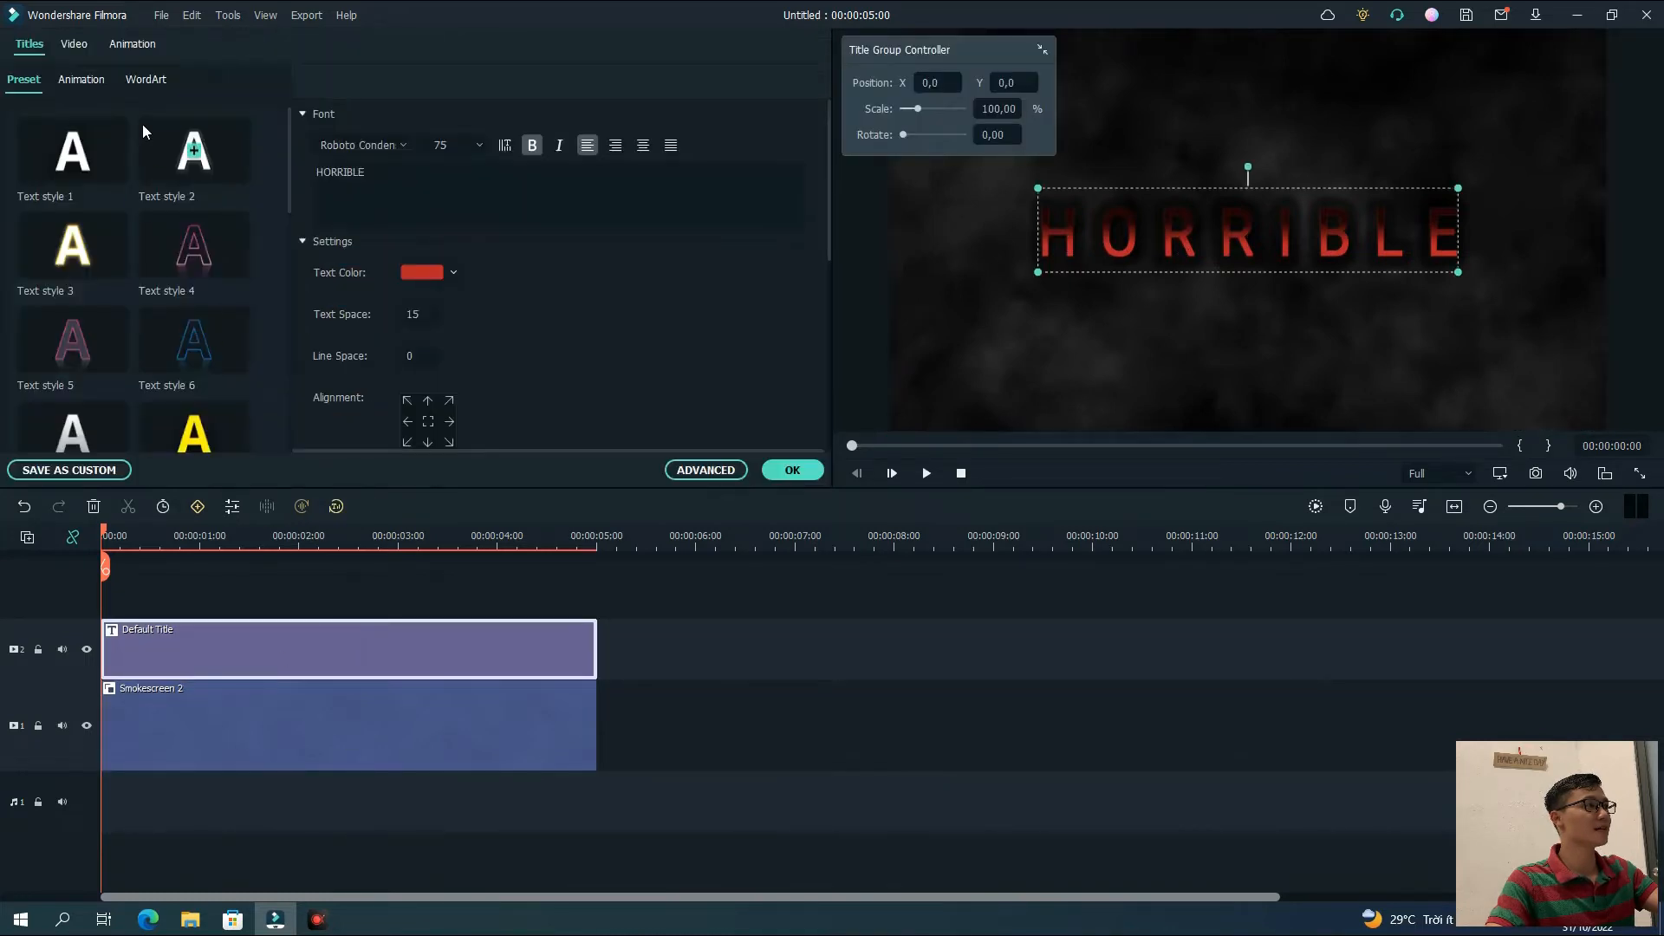
{"action": "left_click", "coordinate": [76, 45]}
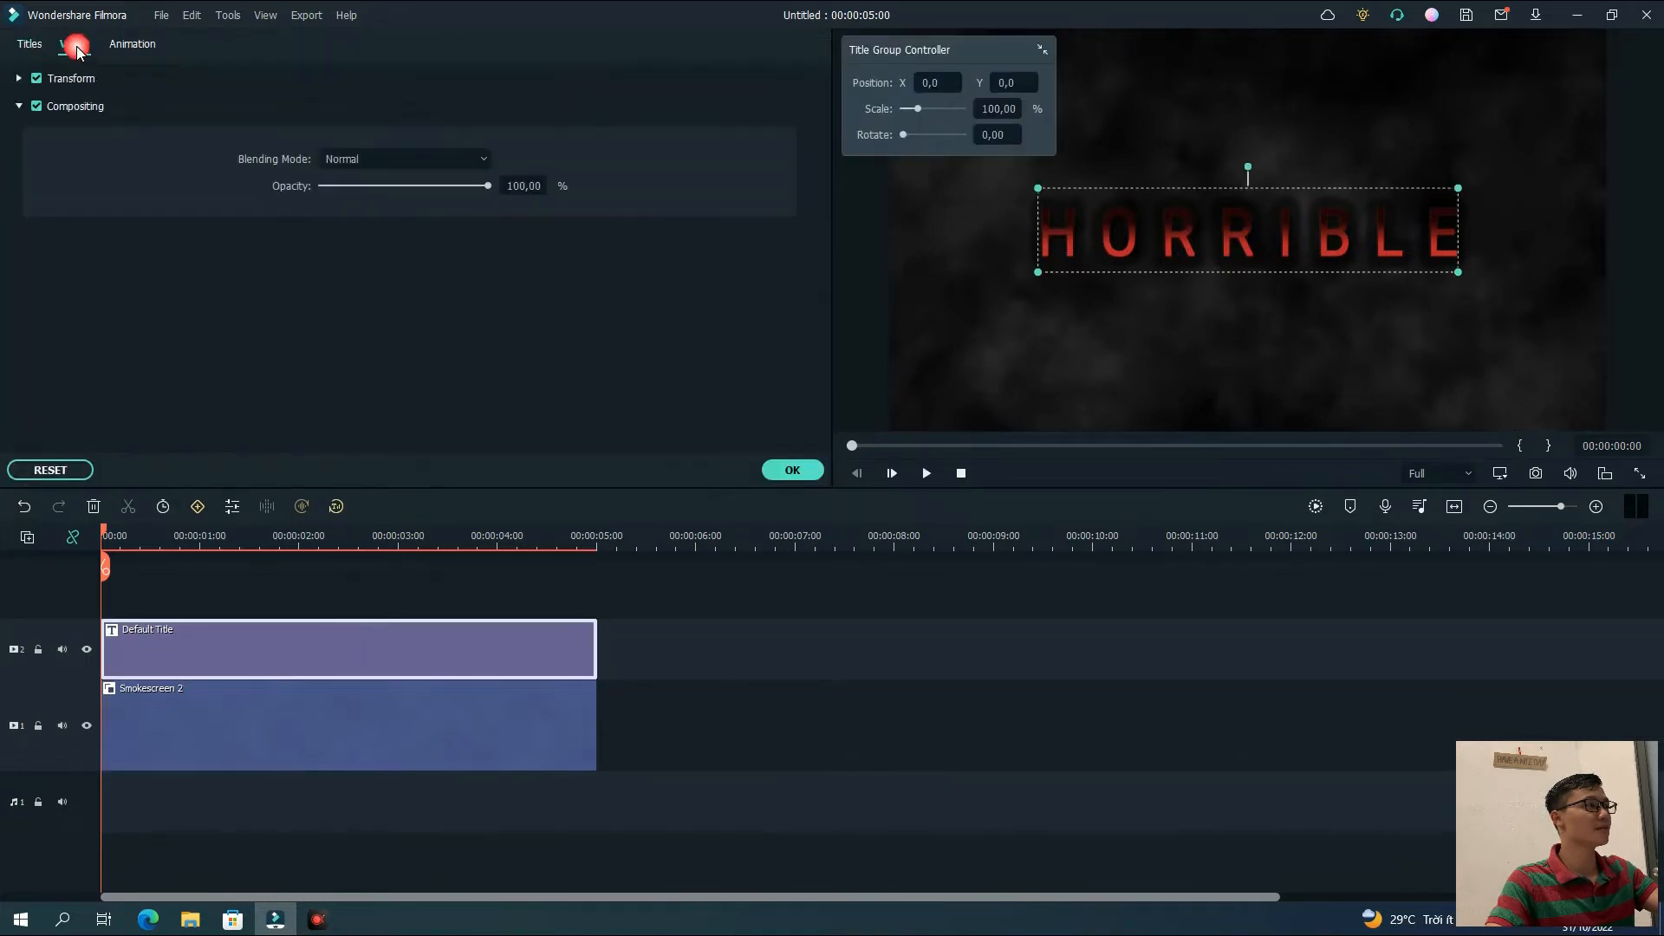
{"action": "left_click", "coordinate": [357, 159]}
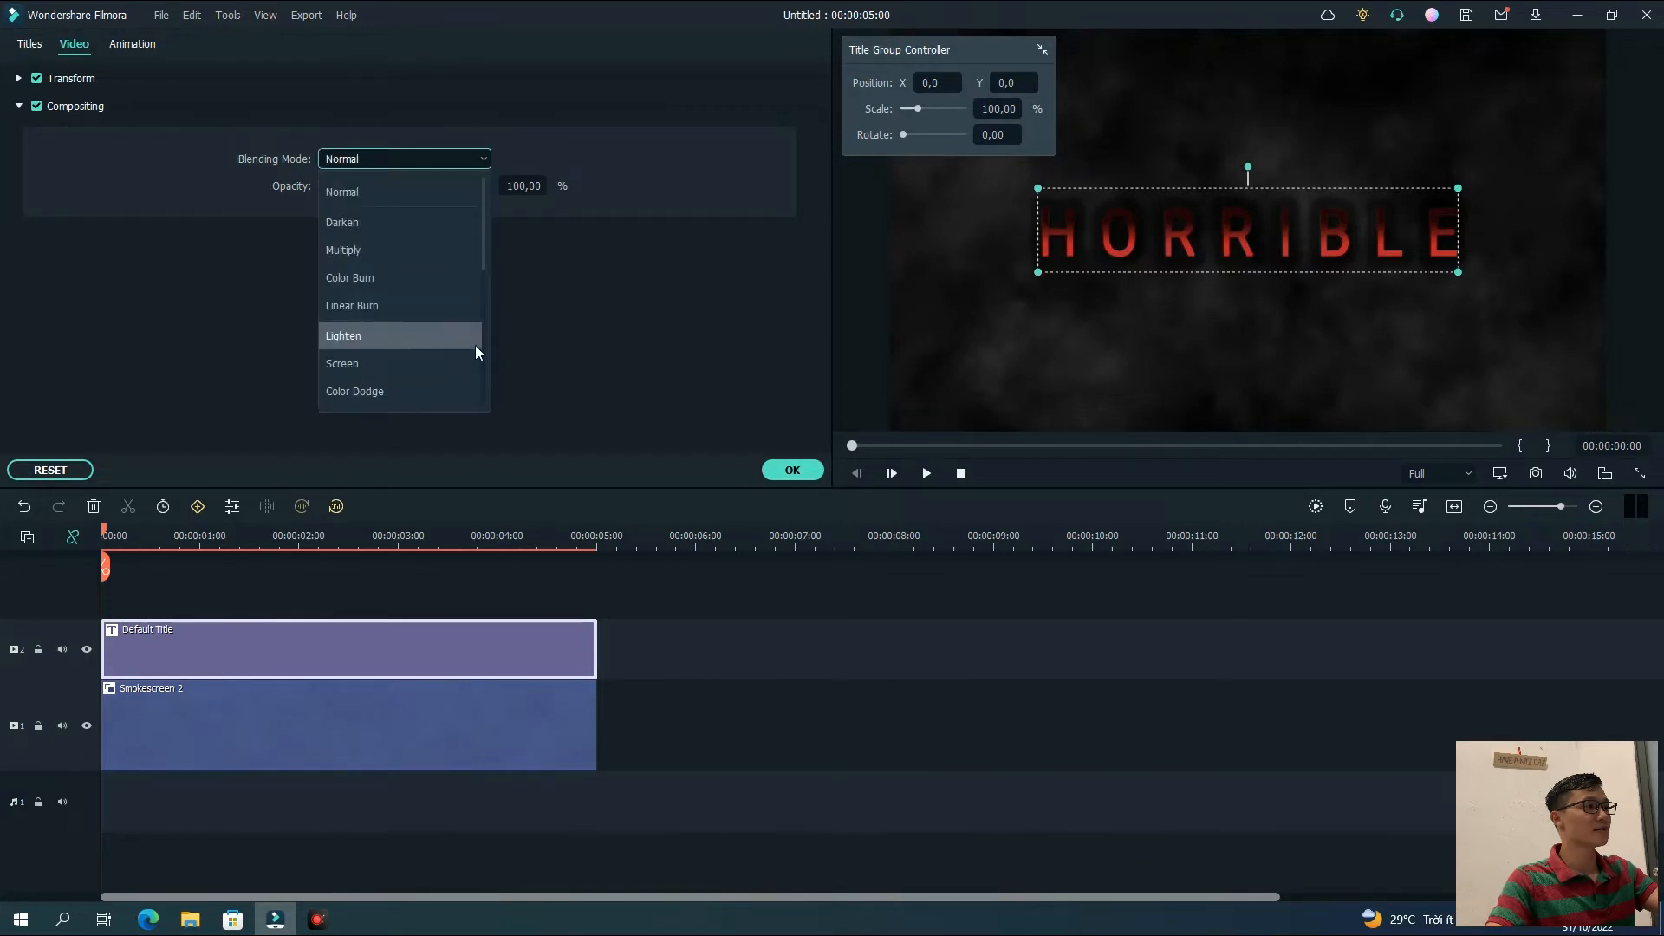
{"action": "left_click", "coordinate": [416, 358]}
{"action": "left_click", "coordinate": [792, 470]}
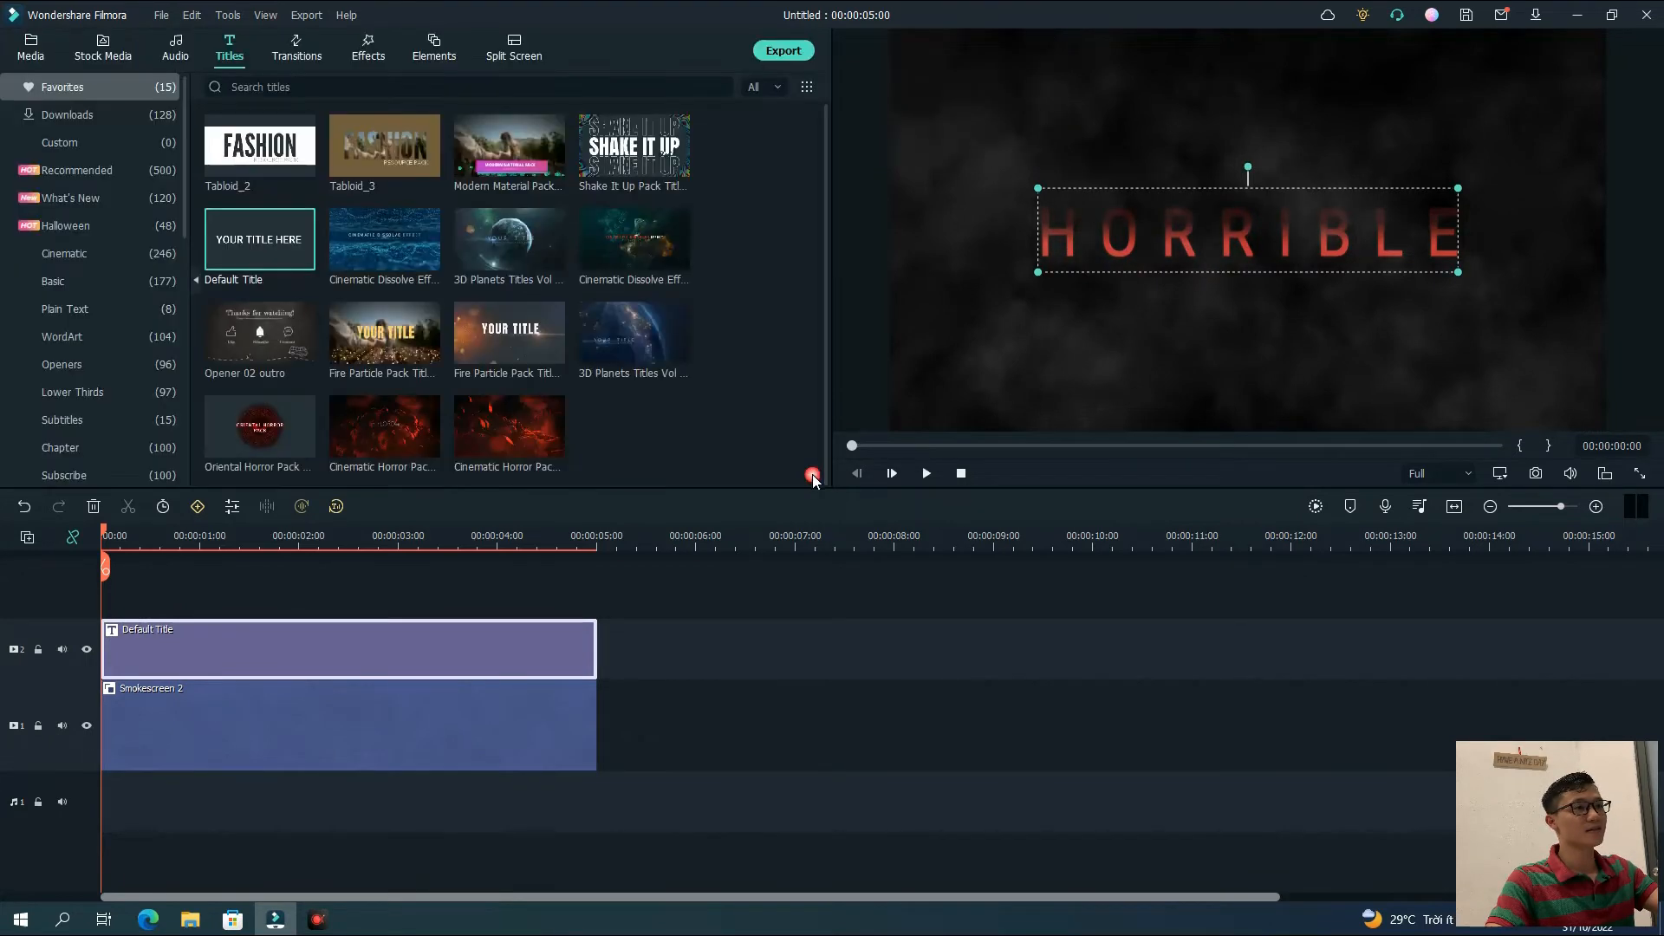
{"action": "left_click", "coordinate": [927, 473]}
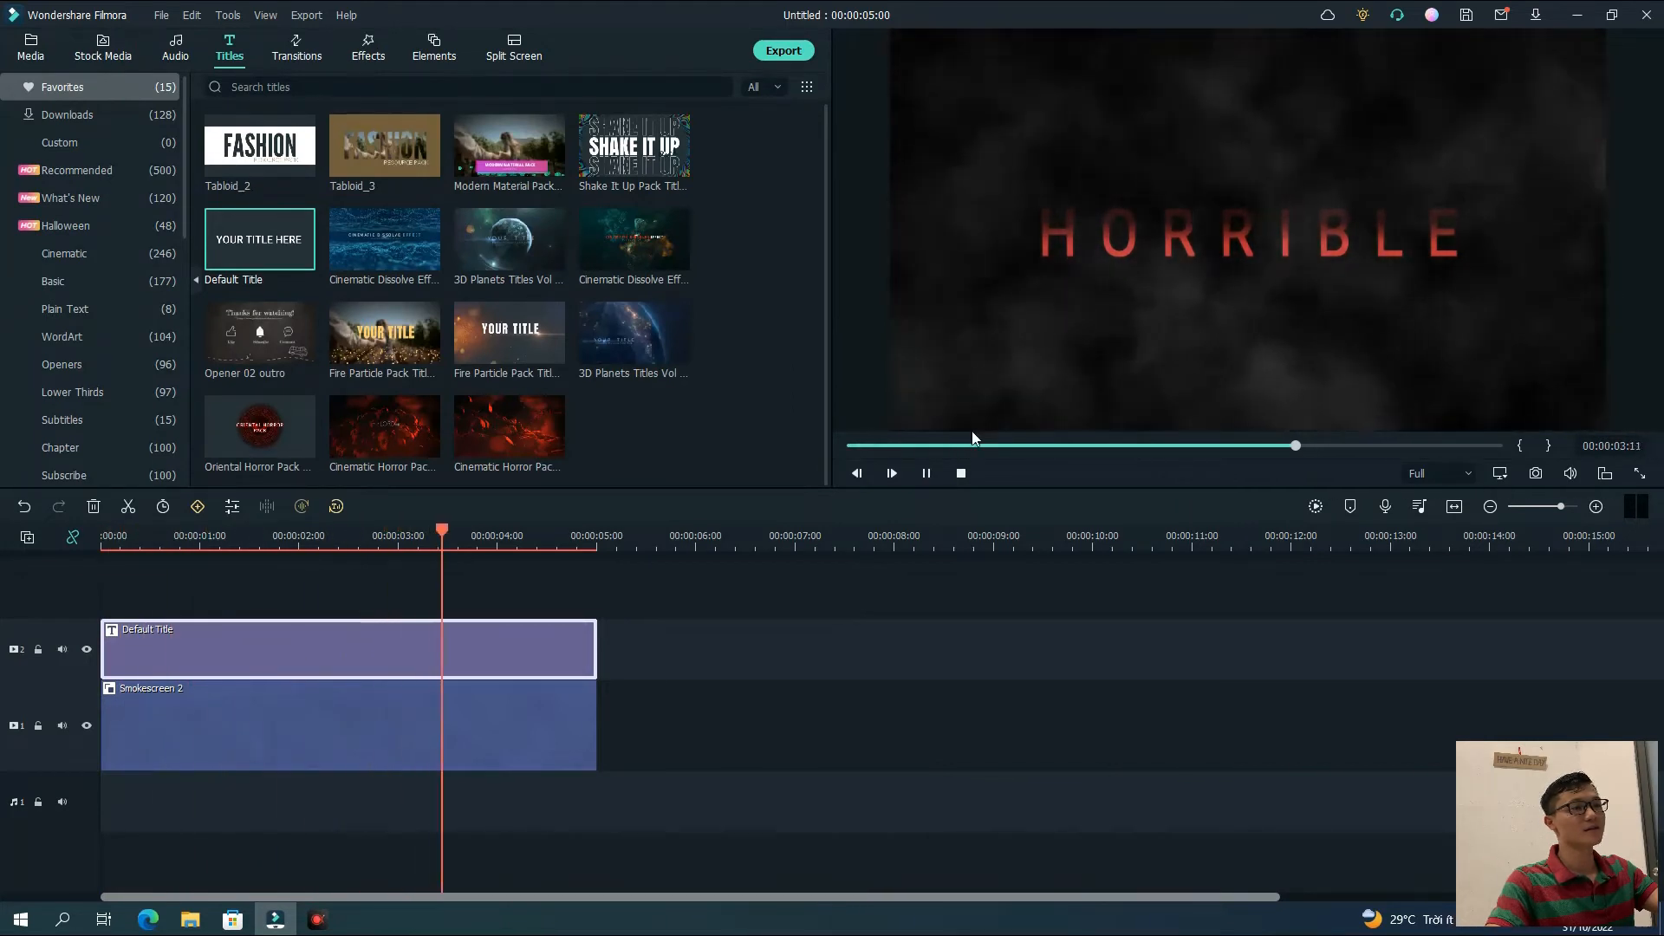
{"action": "left_click", "coordinate": [928, 473]}
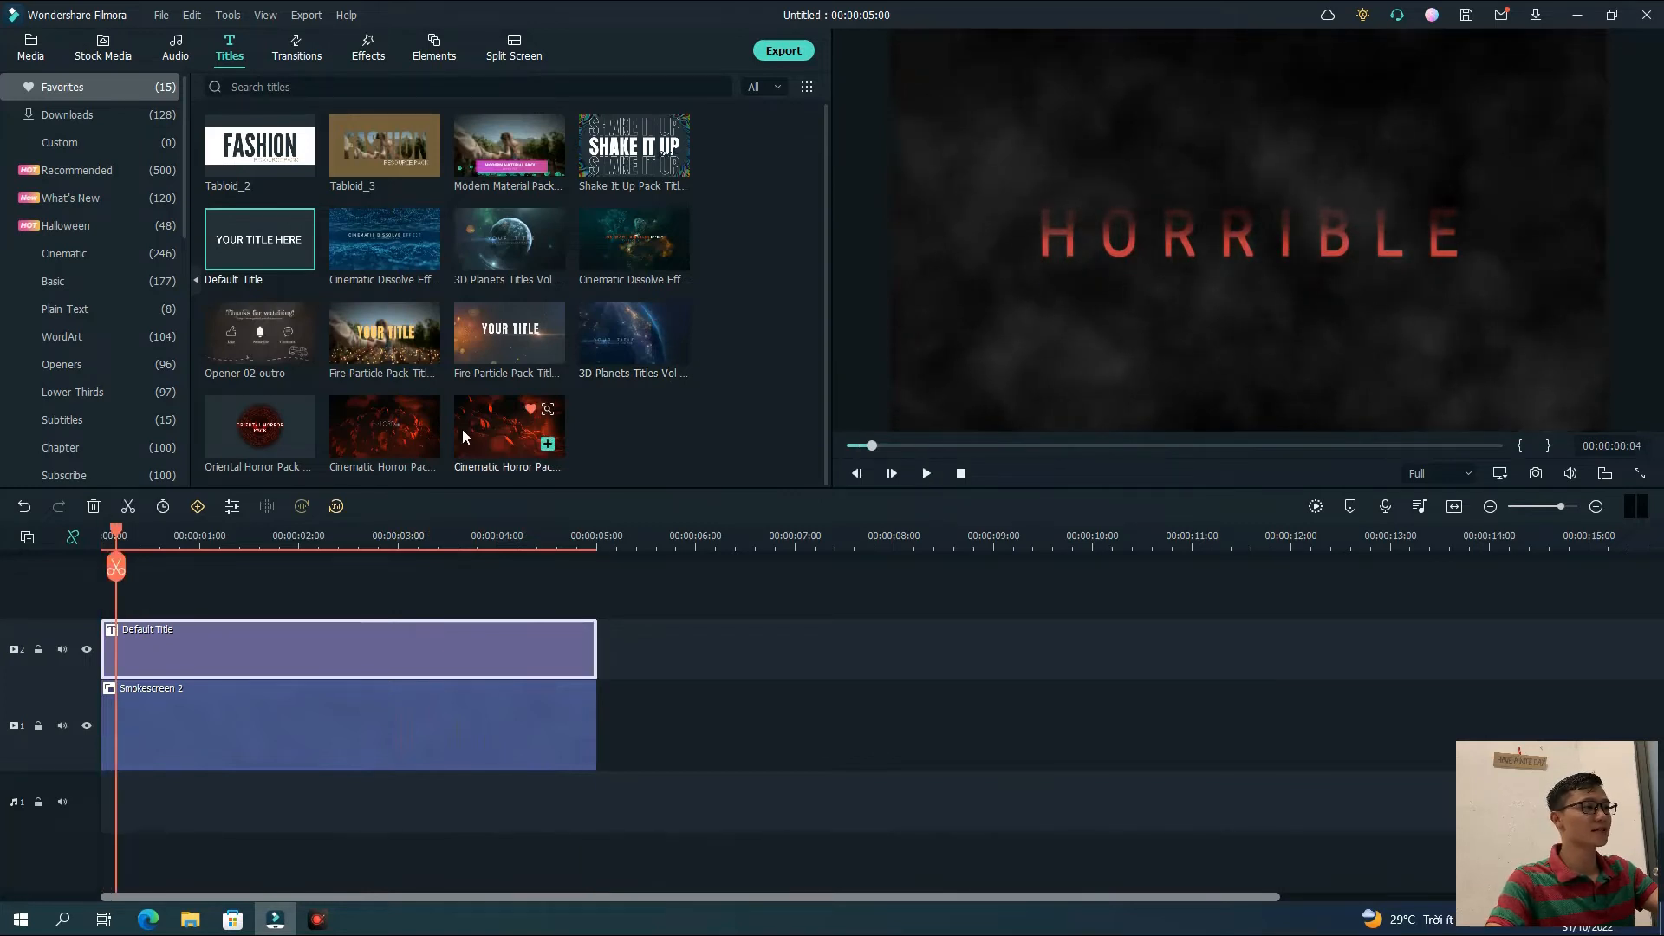
Place Cinematic Horror Pack Opener 10 directly after the HORRIBLE title, trimmed to end at about 8 seconds, and play it back
{"action": "mouse_move", "coordinate": [480, 433]}
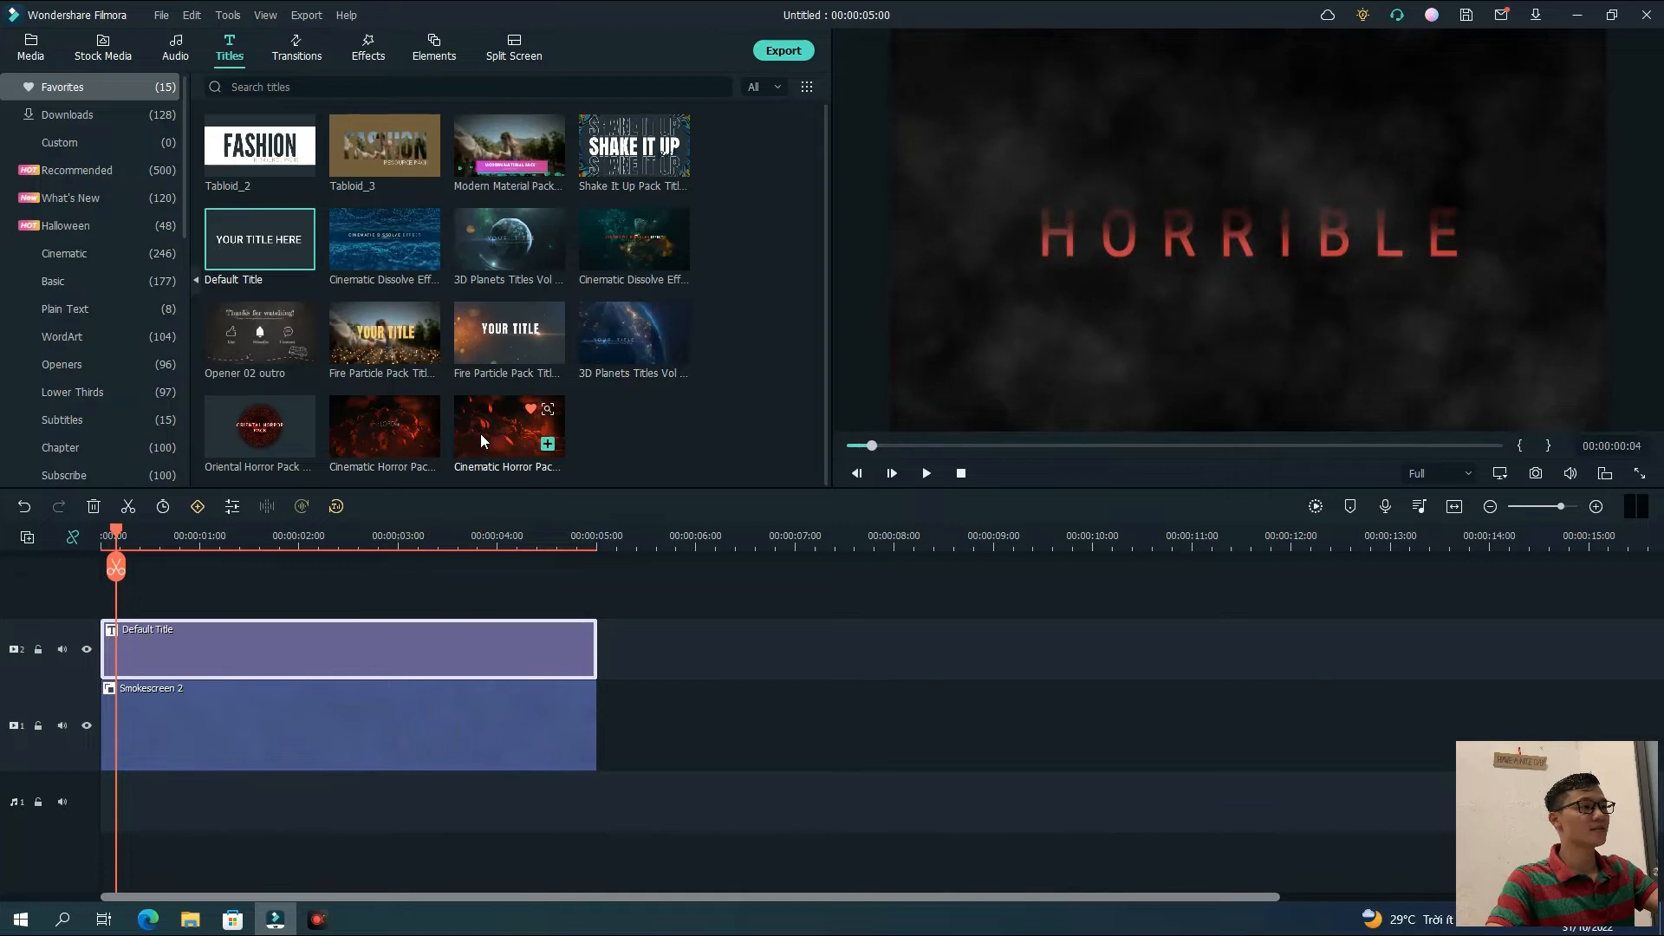
{"action": "left_click_drag", "start_coordinate": [480, 433], "coordinate": [609, 640]}
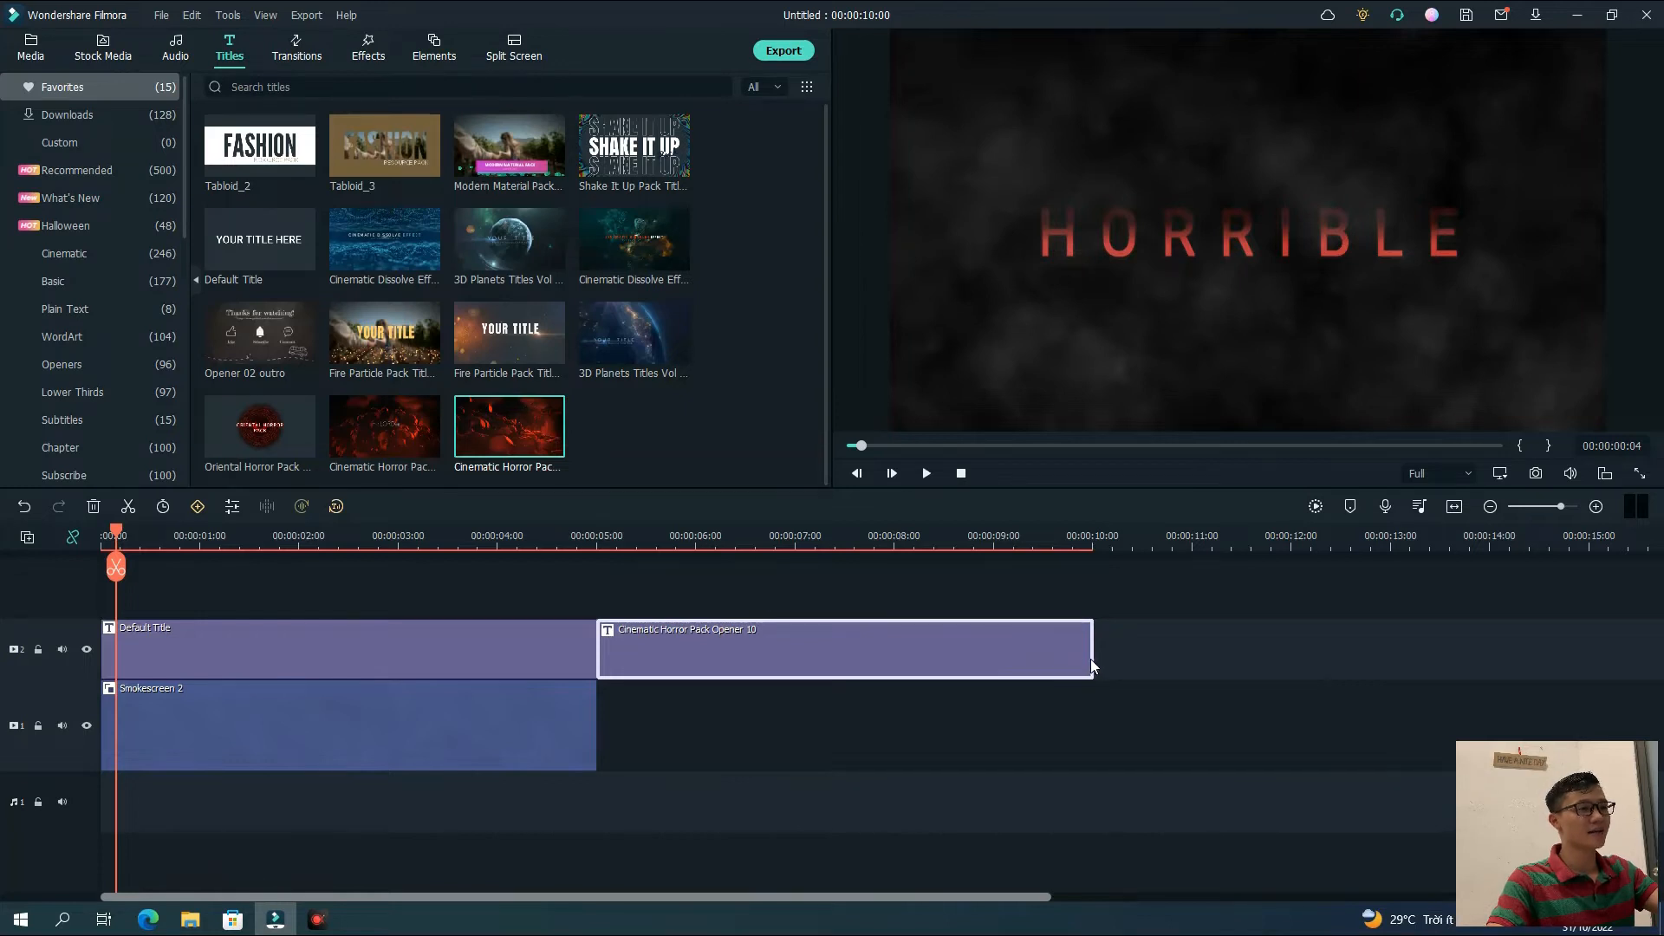
{"action": "left_click_drag", "start_coordinate": [1091, 664], "coordinate": [898, 643]}
{"action": "left_click_drag", "start_coordinate": [111, 528], "coordinate": [600, 532]}
{"action": "left_click", "coordinate": [926, 473]}
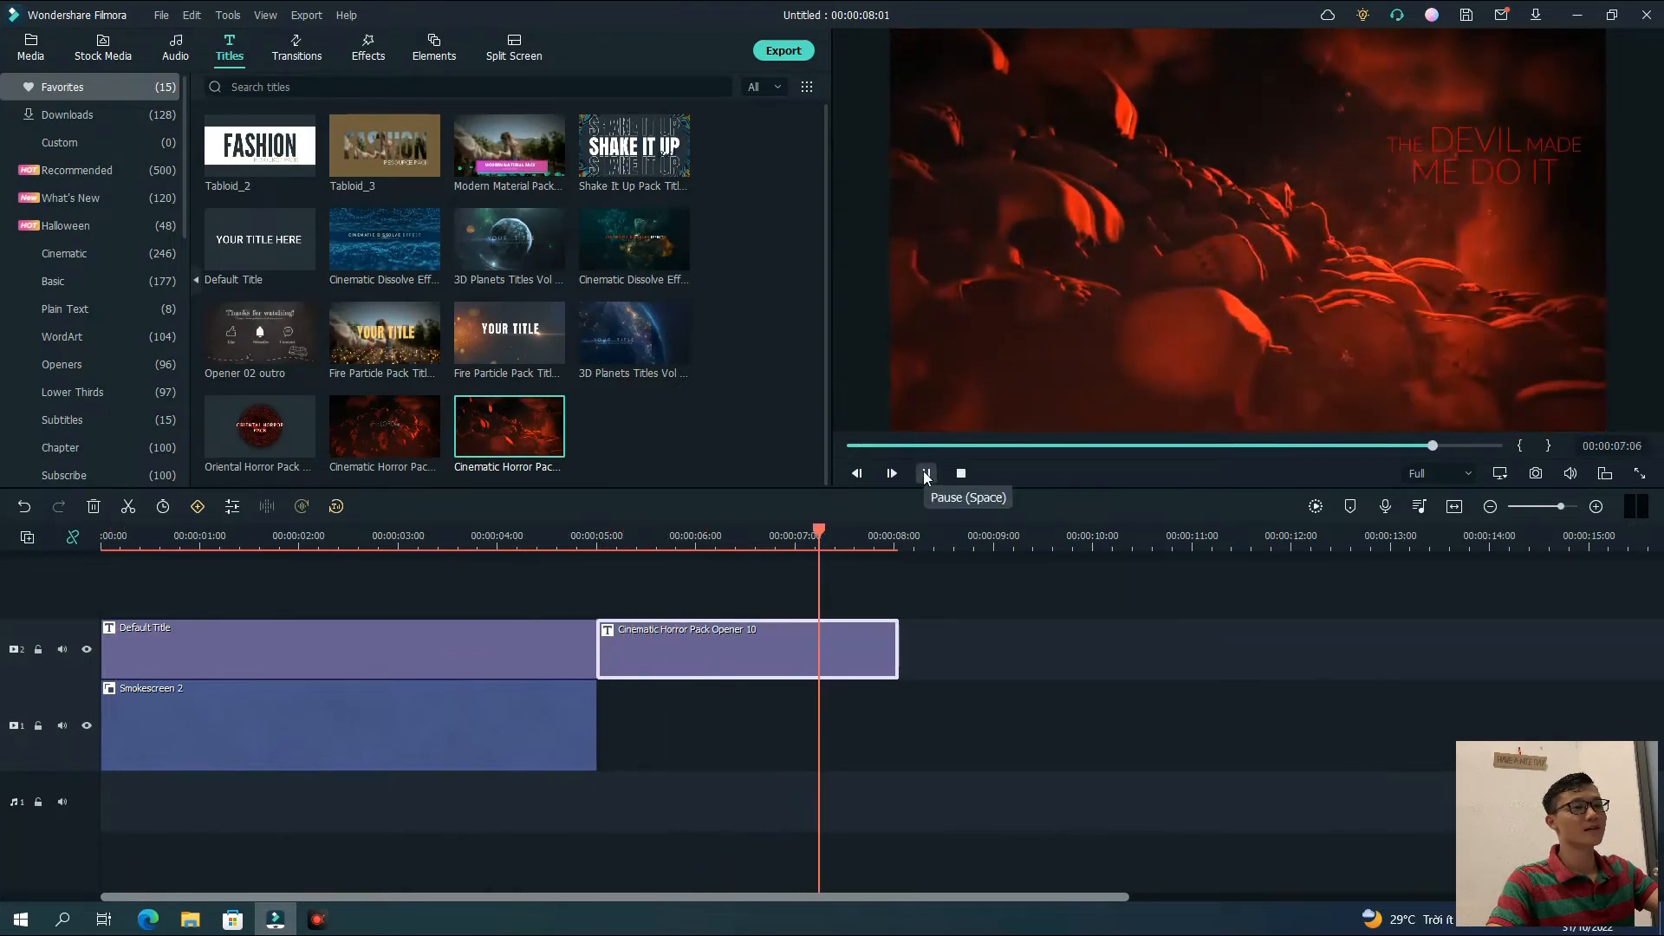
Pause the preview and open the THE DEVIL MADE ME DO IT text of the Cinematic Horror Pack Opener 10 clip for editing
{"action": "left_click", "coordinate": [926, 474]}
{"action": "left_click", "coordinate": [494, 431]}
{"action": "double_click", "coordinate": [695, 634]}
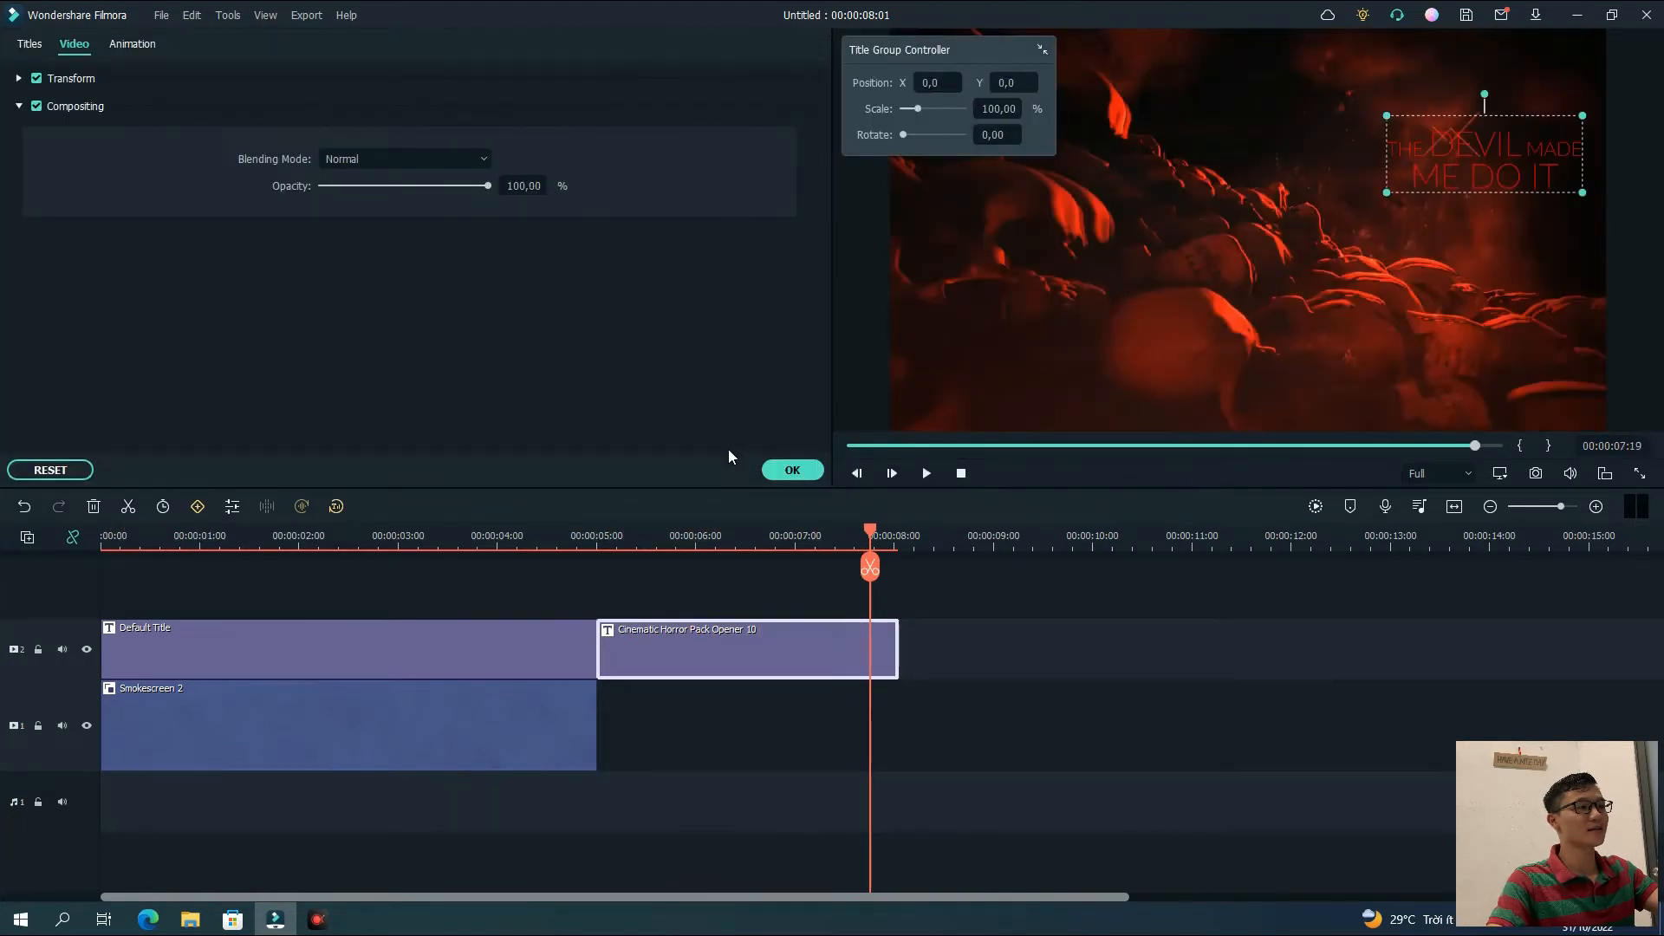
{"action": "left_click", "coordinate": [792, 470]}
{"action": "double_click", "coordinate": [1507, 182]}
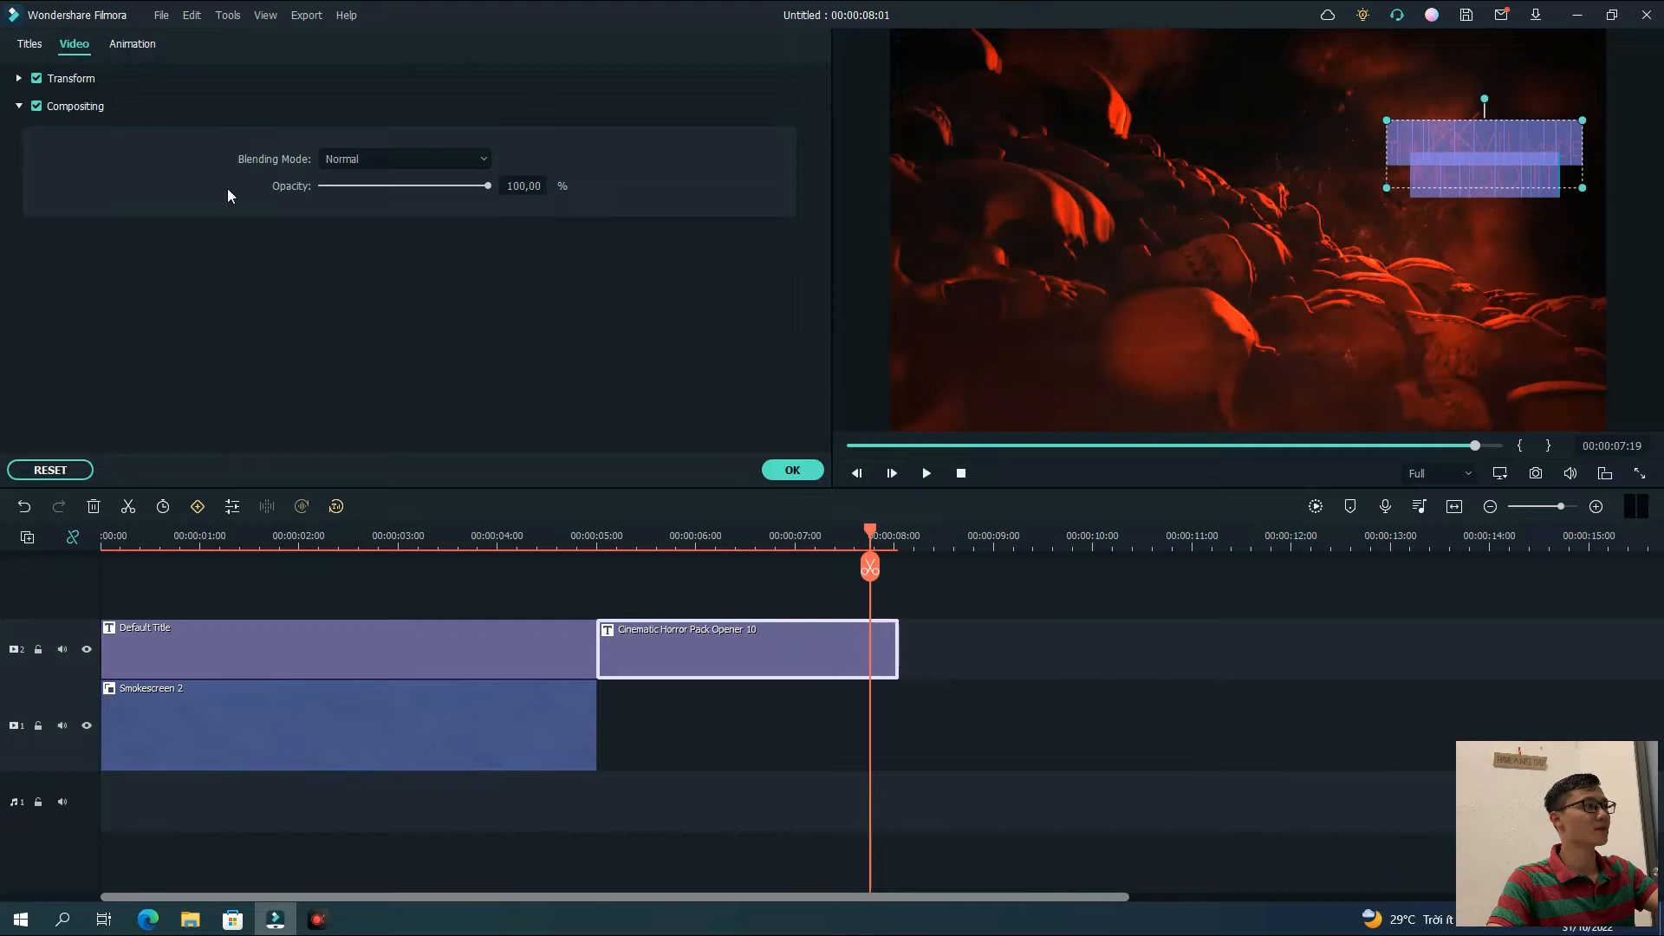
{"action": "left_click", "coordinate": [39, 54]}
{"action": "left_click", "coordinate": [518, 269]}
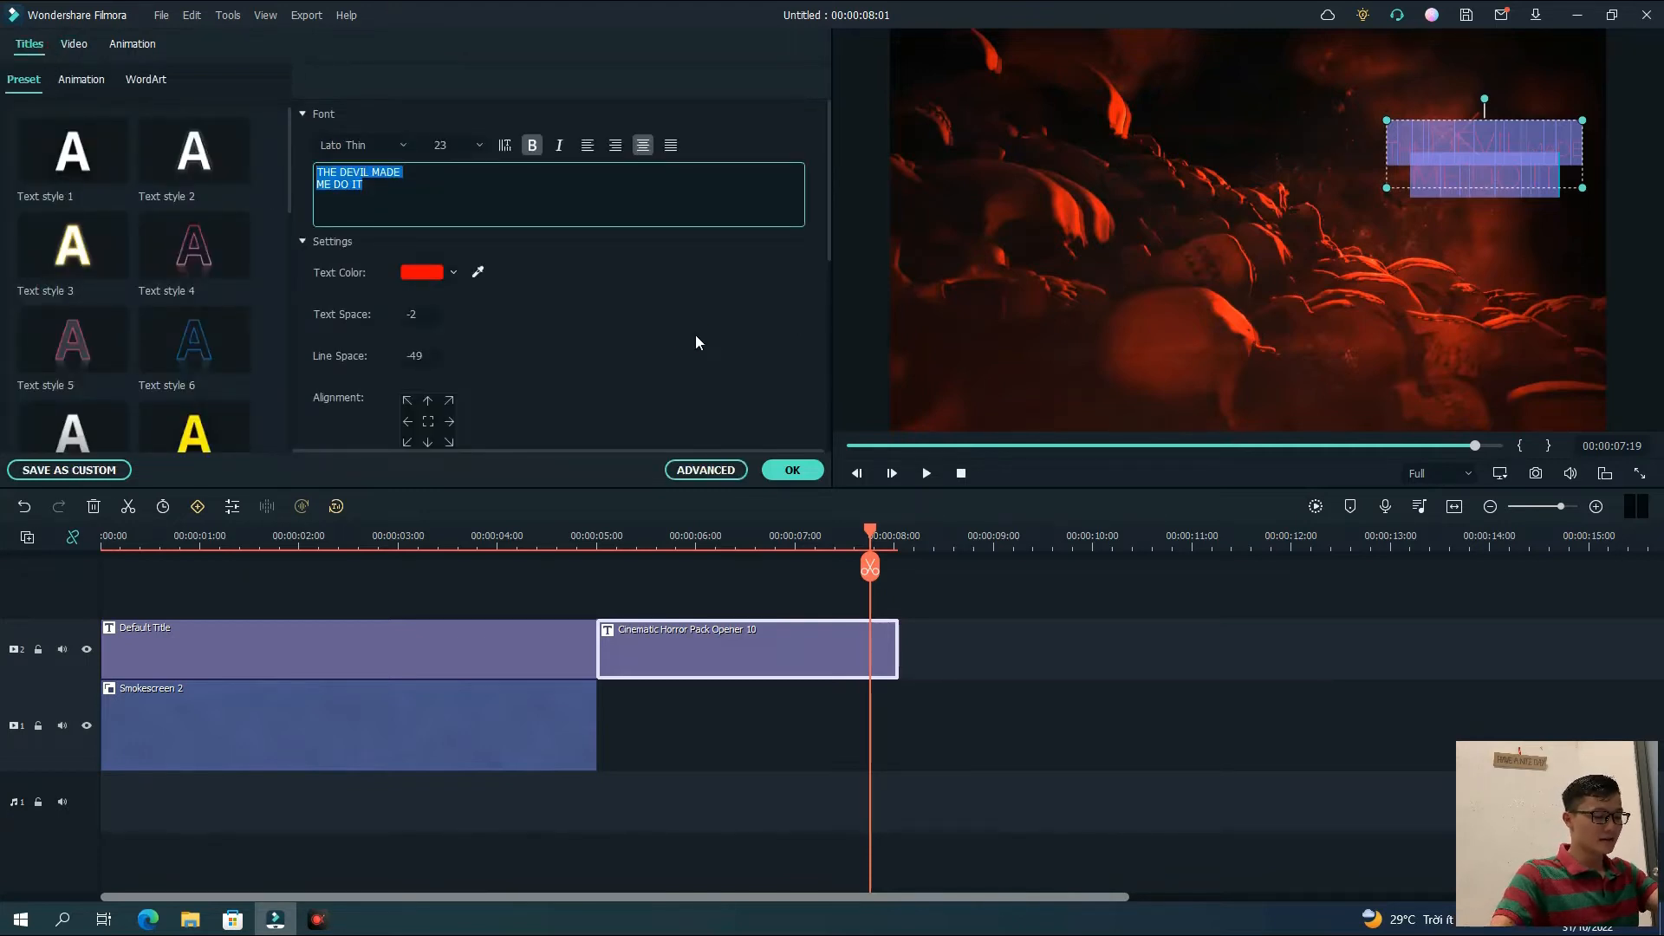
{"action": "type", "text": "THE fear"}
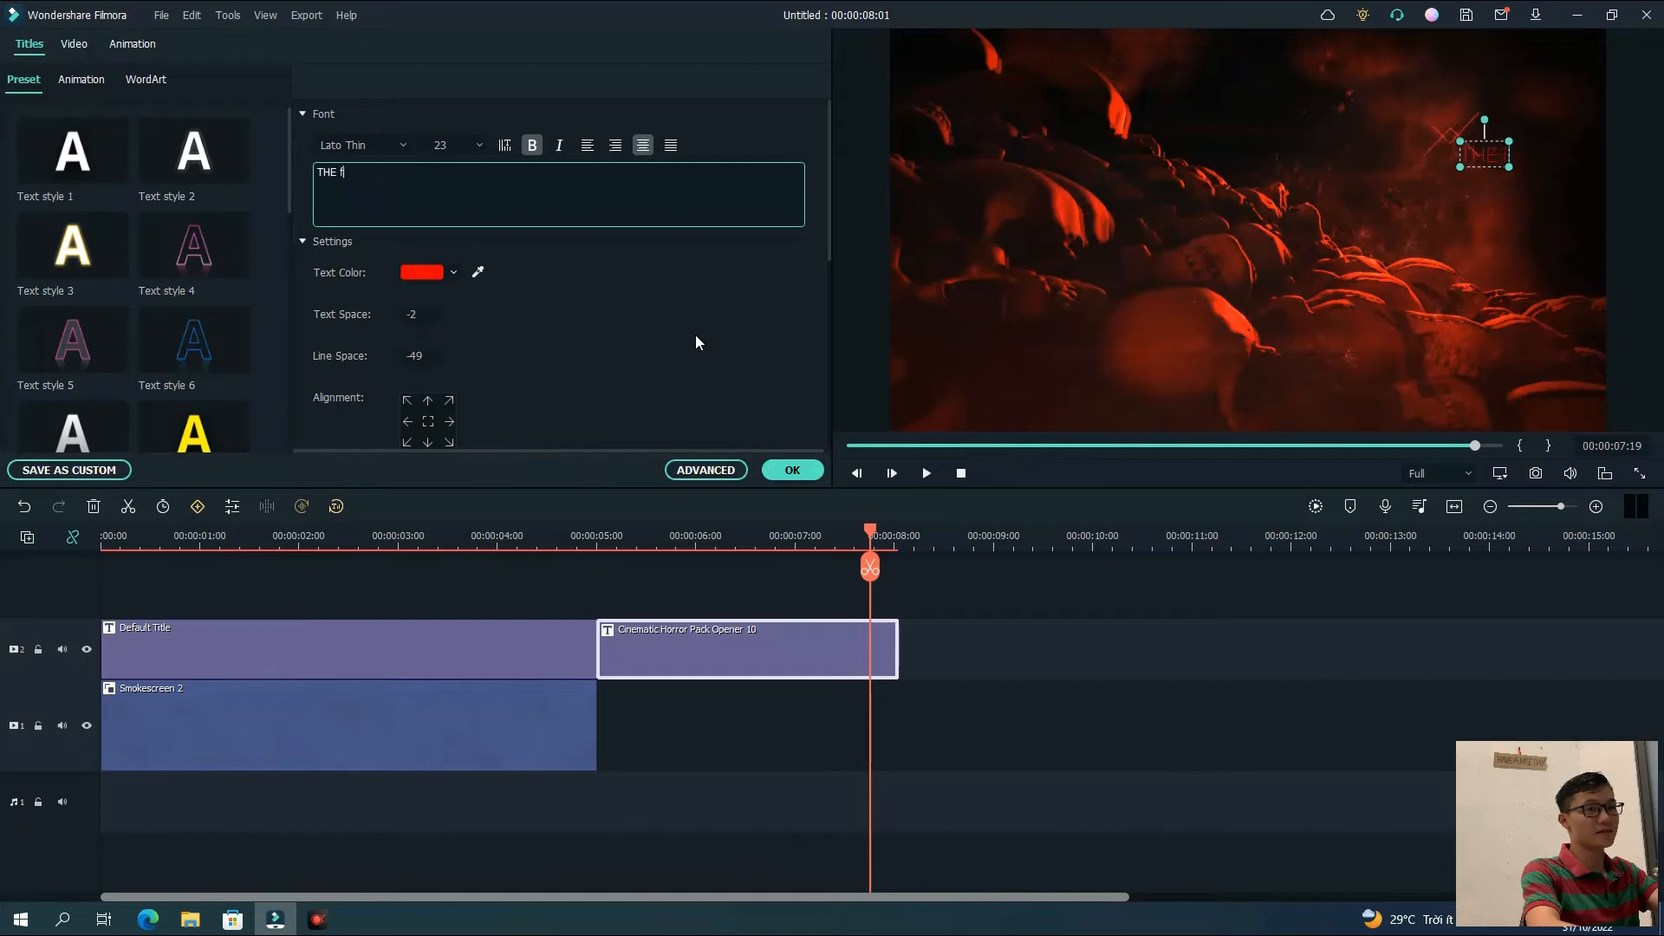
{"action": "key", "text": "BackSpace"}
{"action": "key", "text": "BackSpace"}
{"action": "key", "text": "BackSpace"}
{"action": "key", "text": "BackSpace"}
{"action": "key", "text": "BackSpace"}
{"action": "key", "text": "BackSpace"}
{"action": "key", "text": "BackSpace"}
{"action": "key", "text": "BackSpace"}
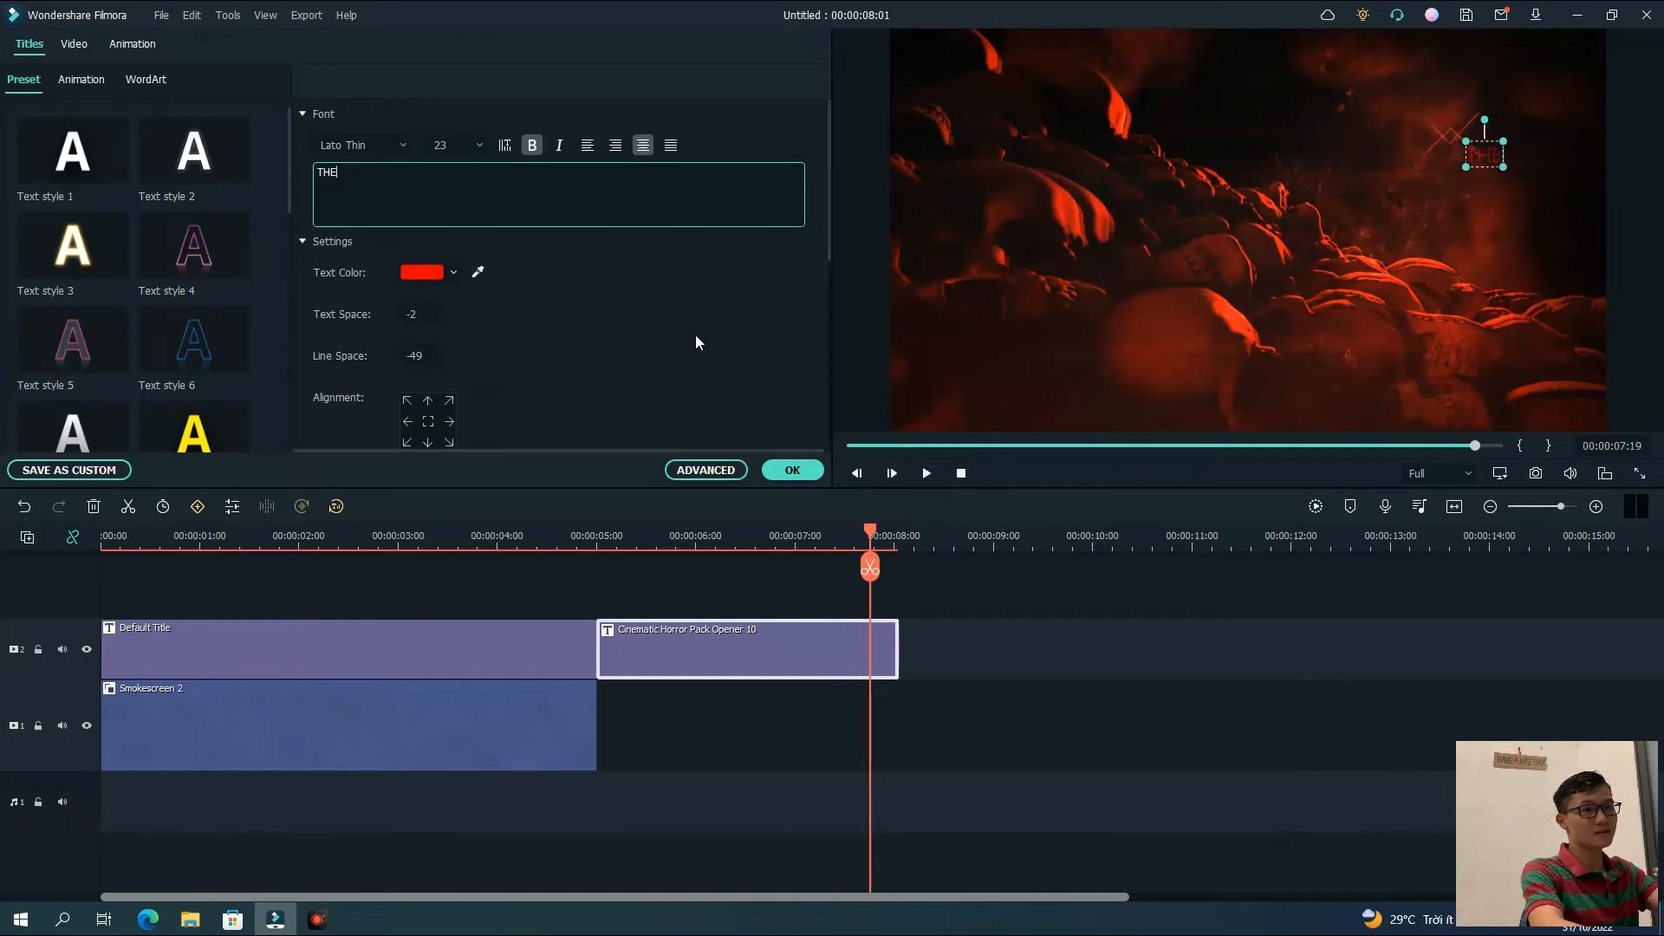
Enter "The FEAR of human" as the opener's title text
{"action": "type", "text": "The"}
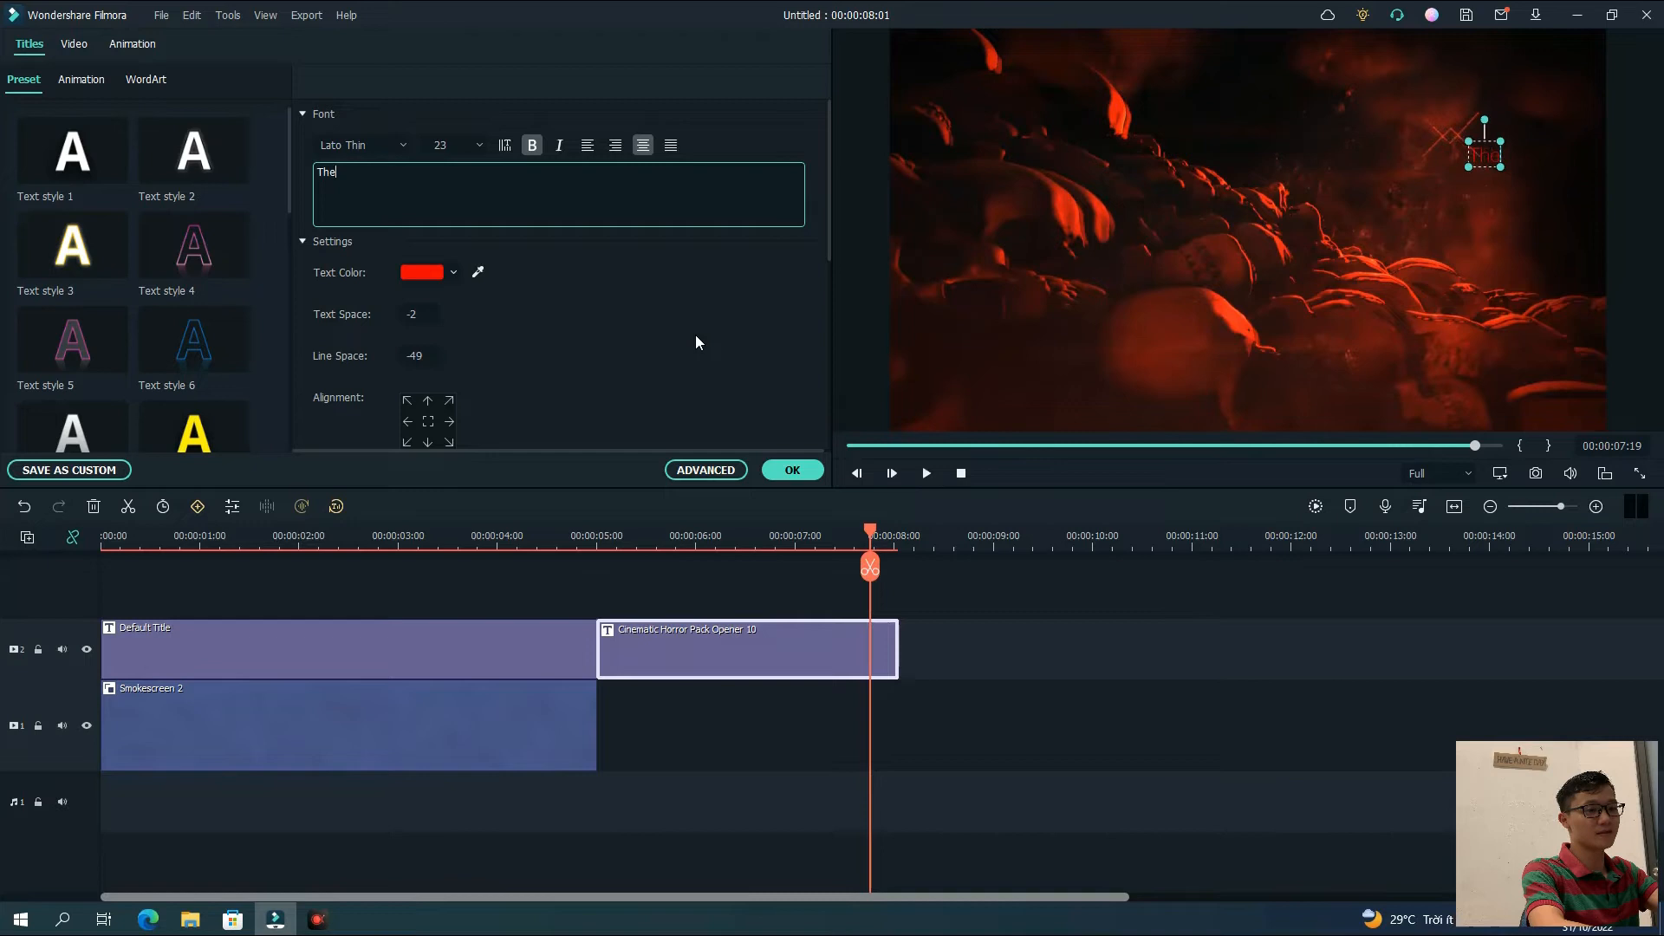
{"action": "type", "text": " FEAR "}
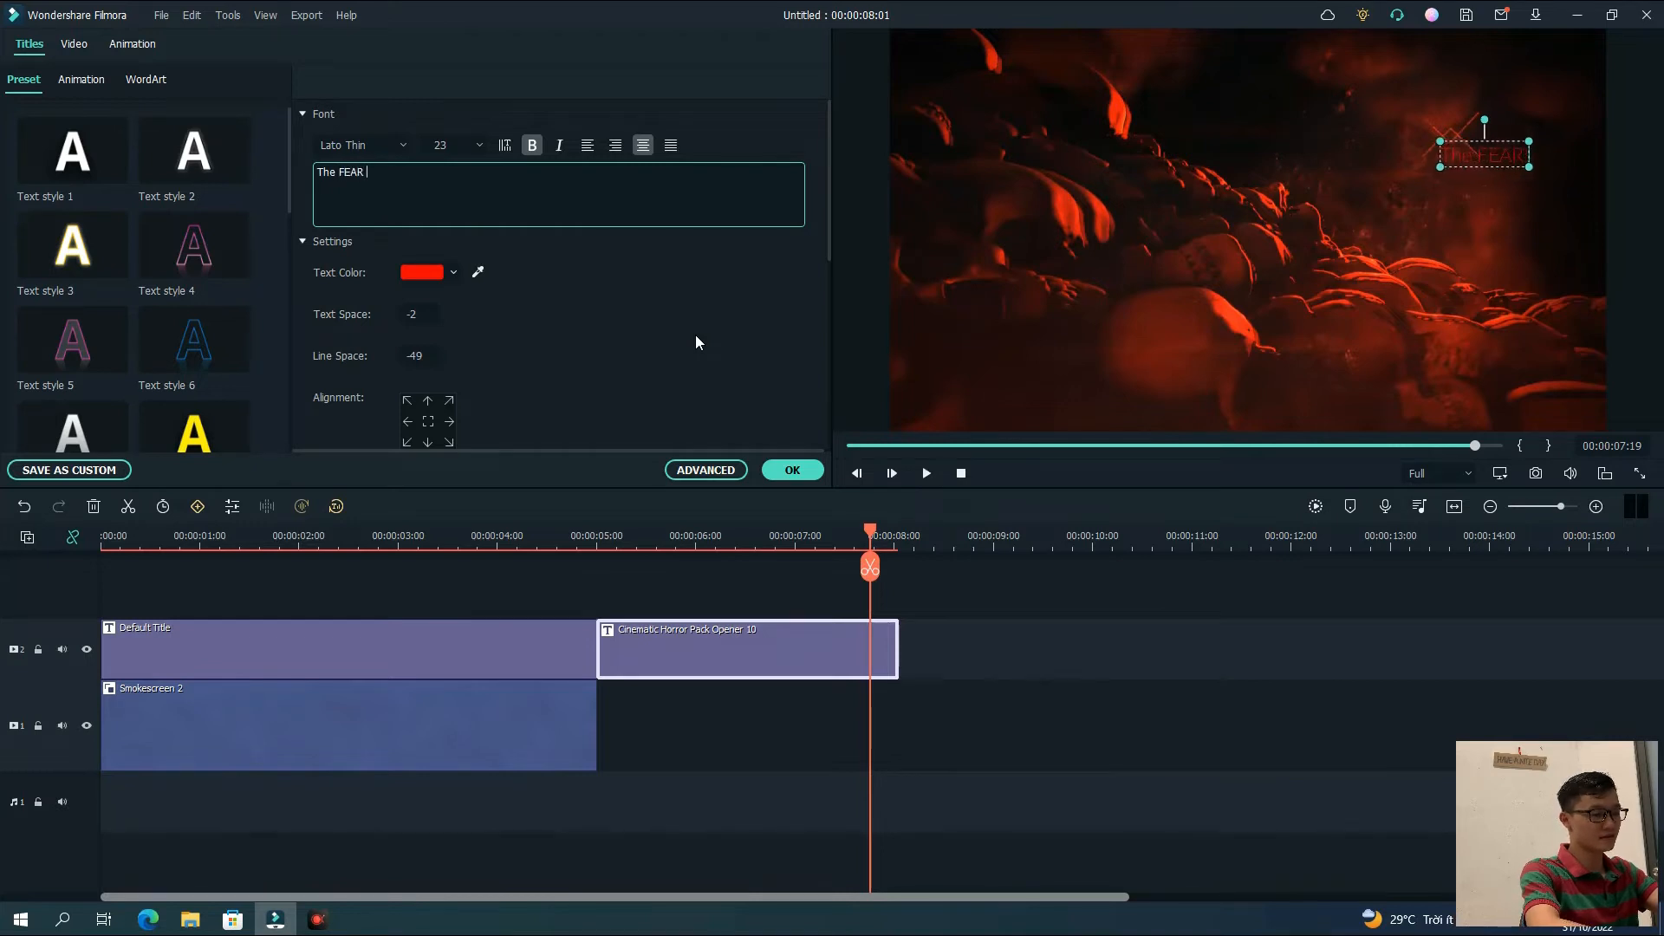
{"action": "type", "text": "of "}
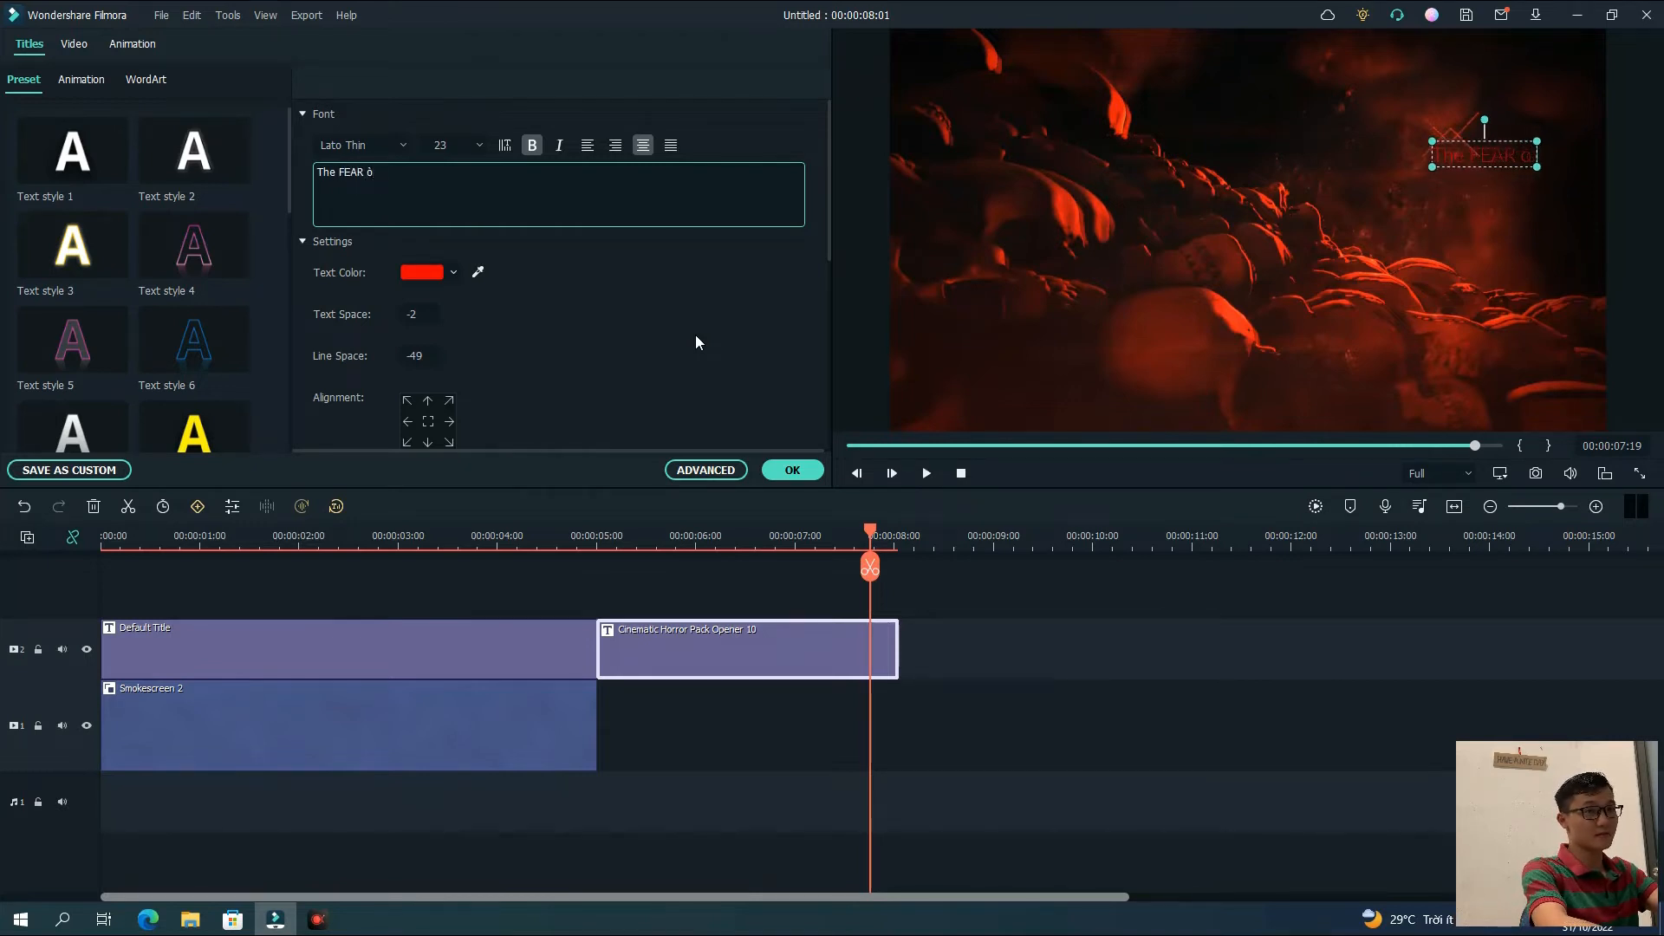
{"action": "type", "text": "human"}
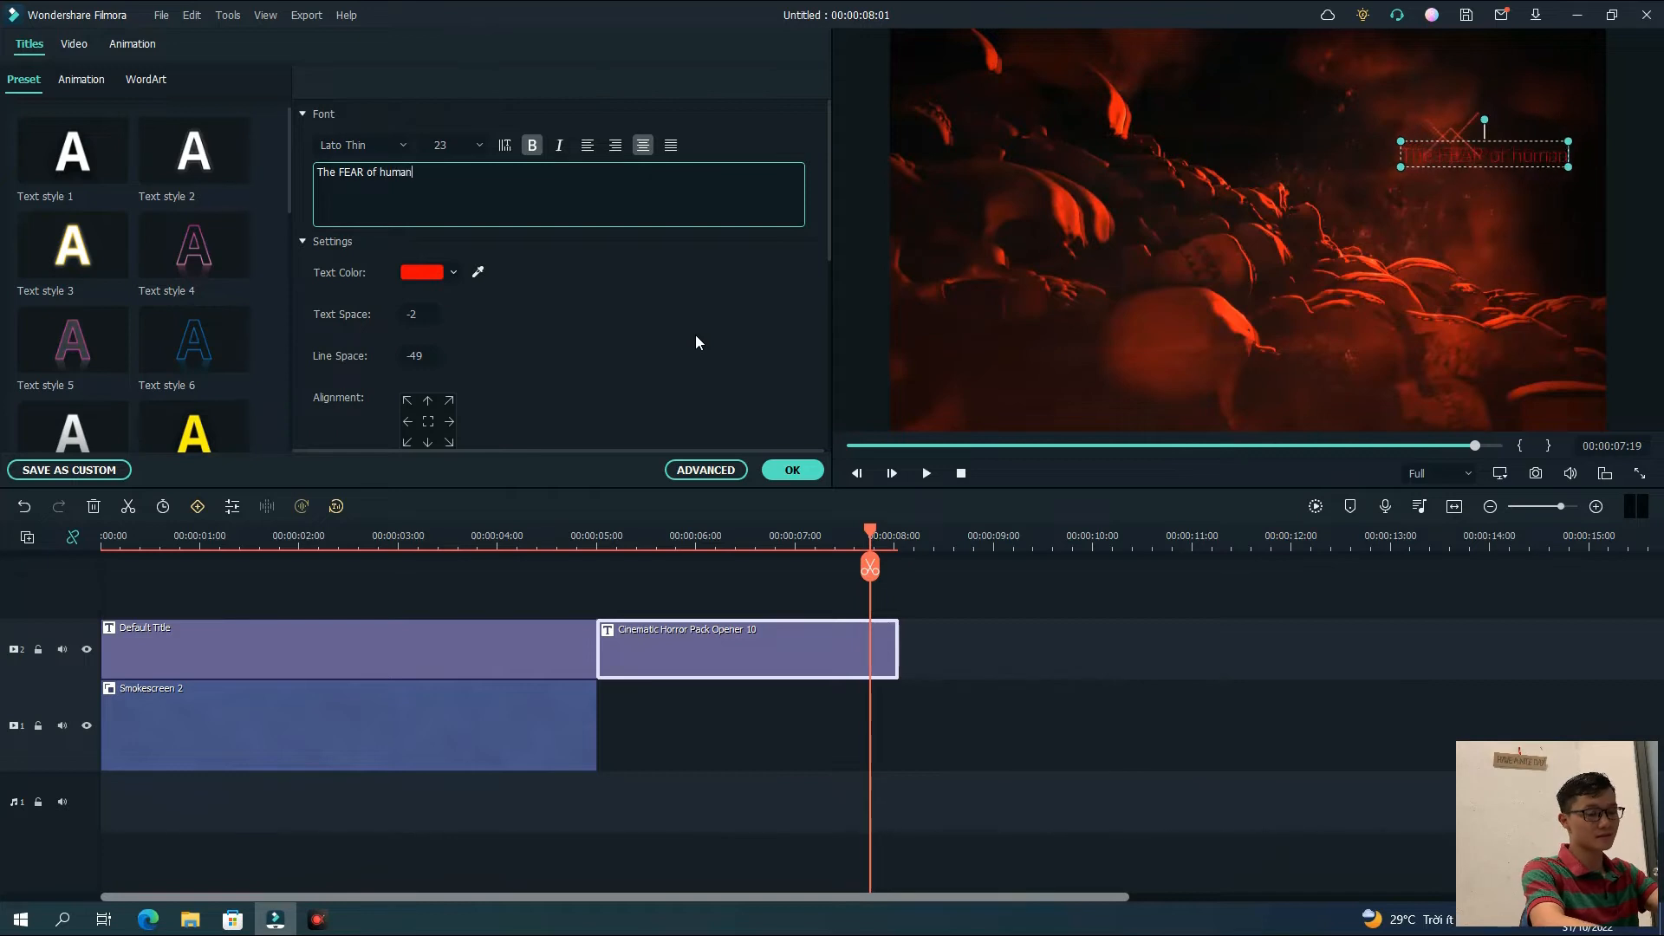
{"action": "type", "text": " in Da"}
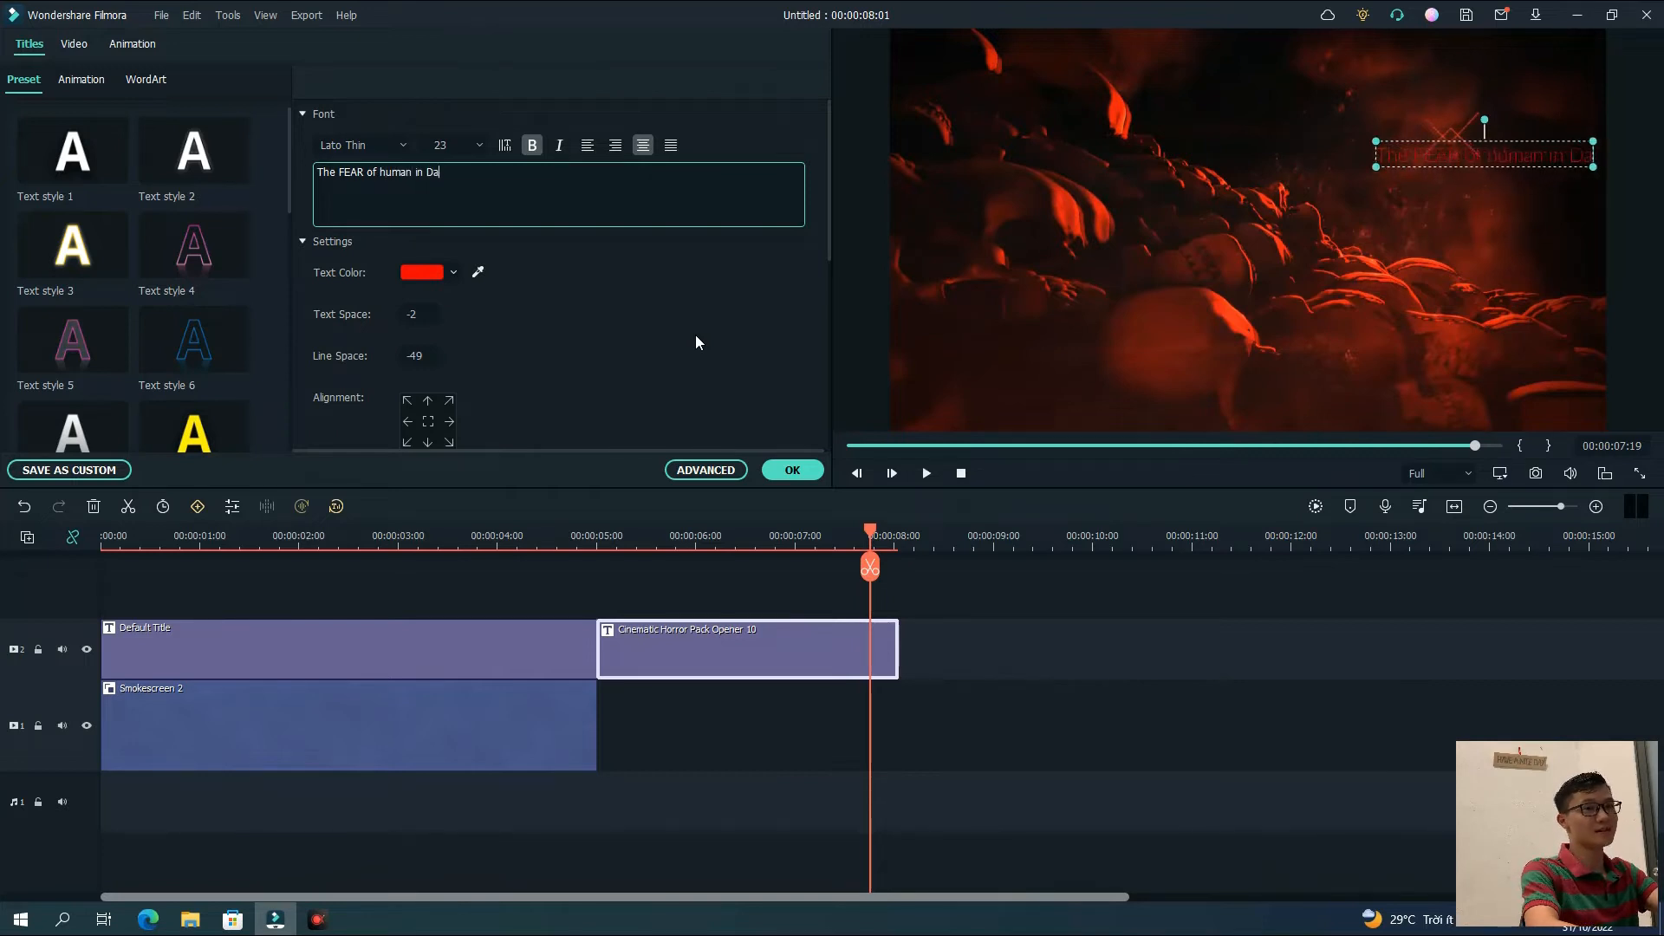
{"action": "key", "text": "BackSpace"}
{"action": "key", "text": "BackSpace"}
{"action": "key", "text": "BackSpace"}
{"action": "key", "text": "BackSpace"}
{"action": "key", "text": "BackSpace"}
{"action": "key", "text": "BackSpace"}
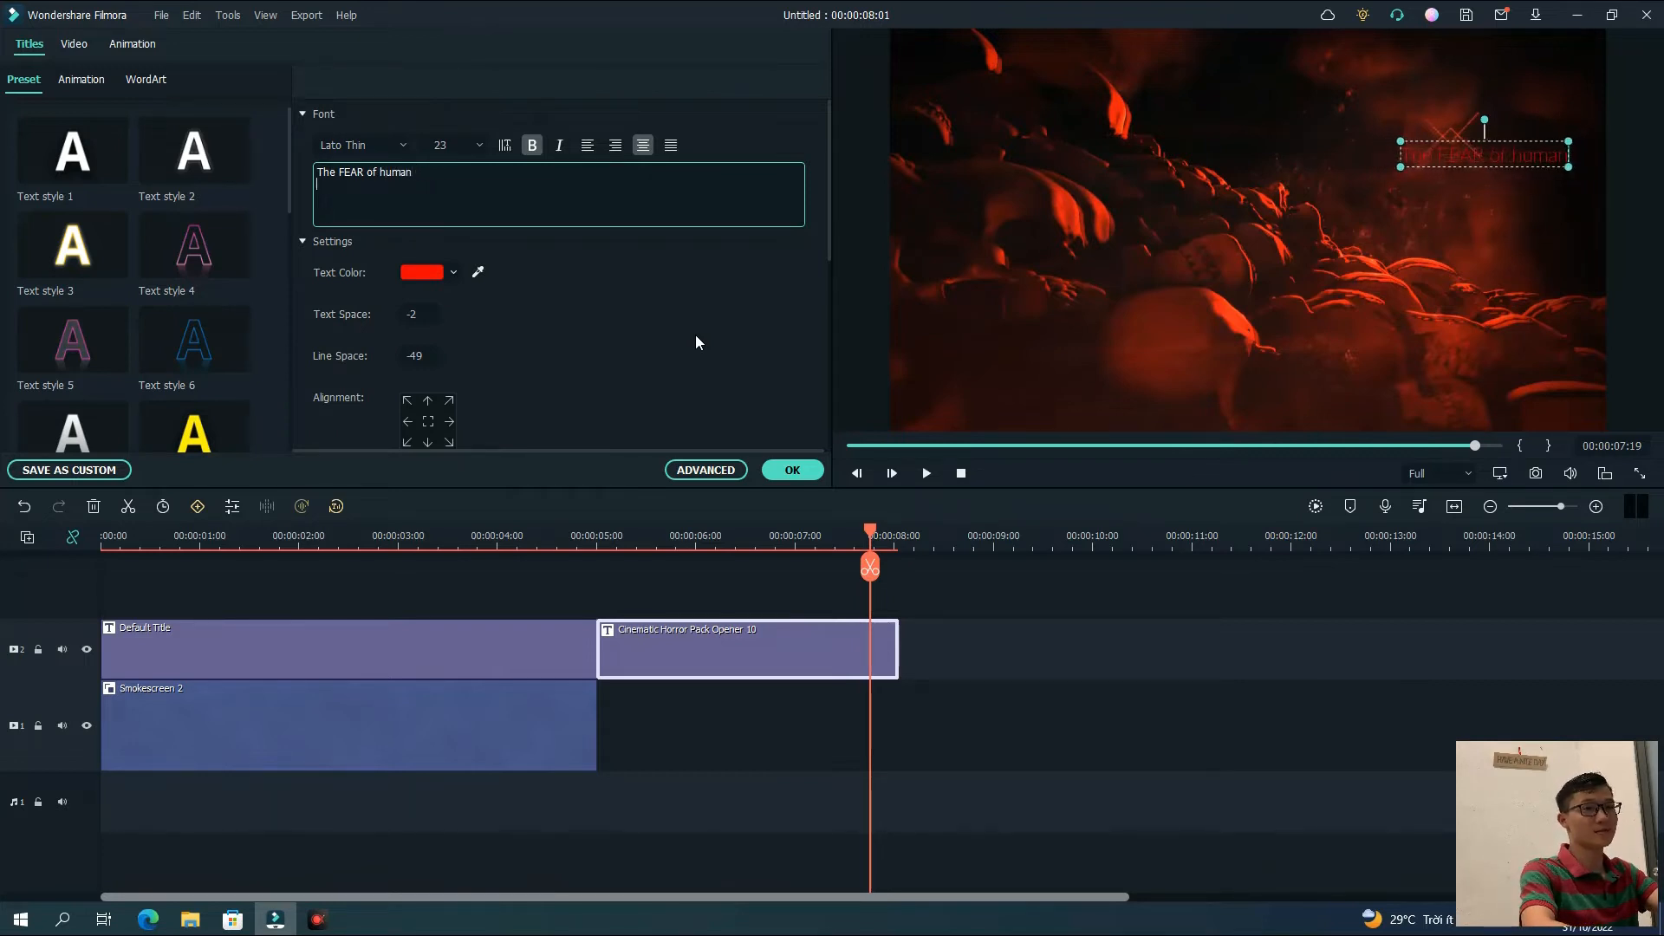
Add "in DARKNESS" as the second line of the opener's title text and look at it in the preview
{"action": "type", "text": "in DARK"}
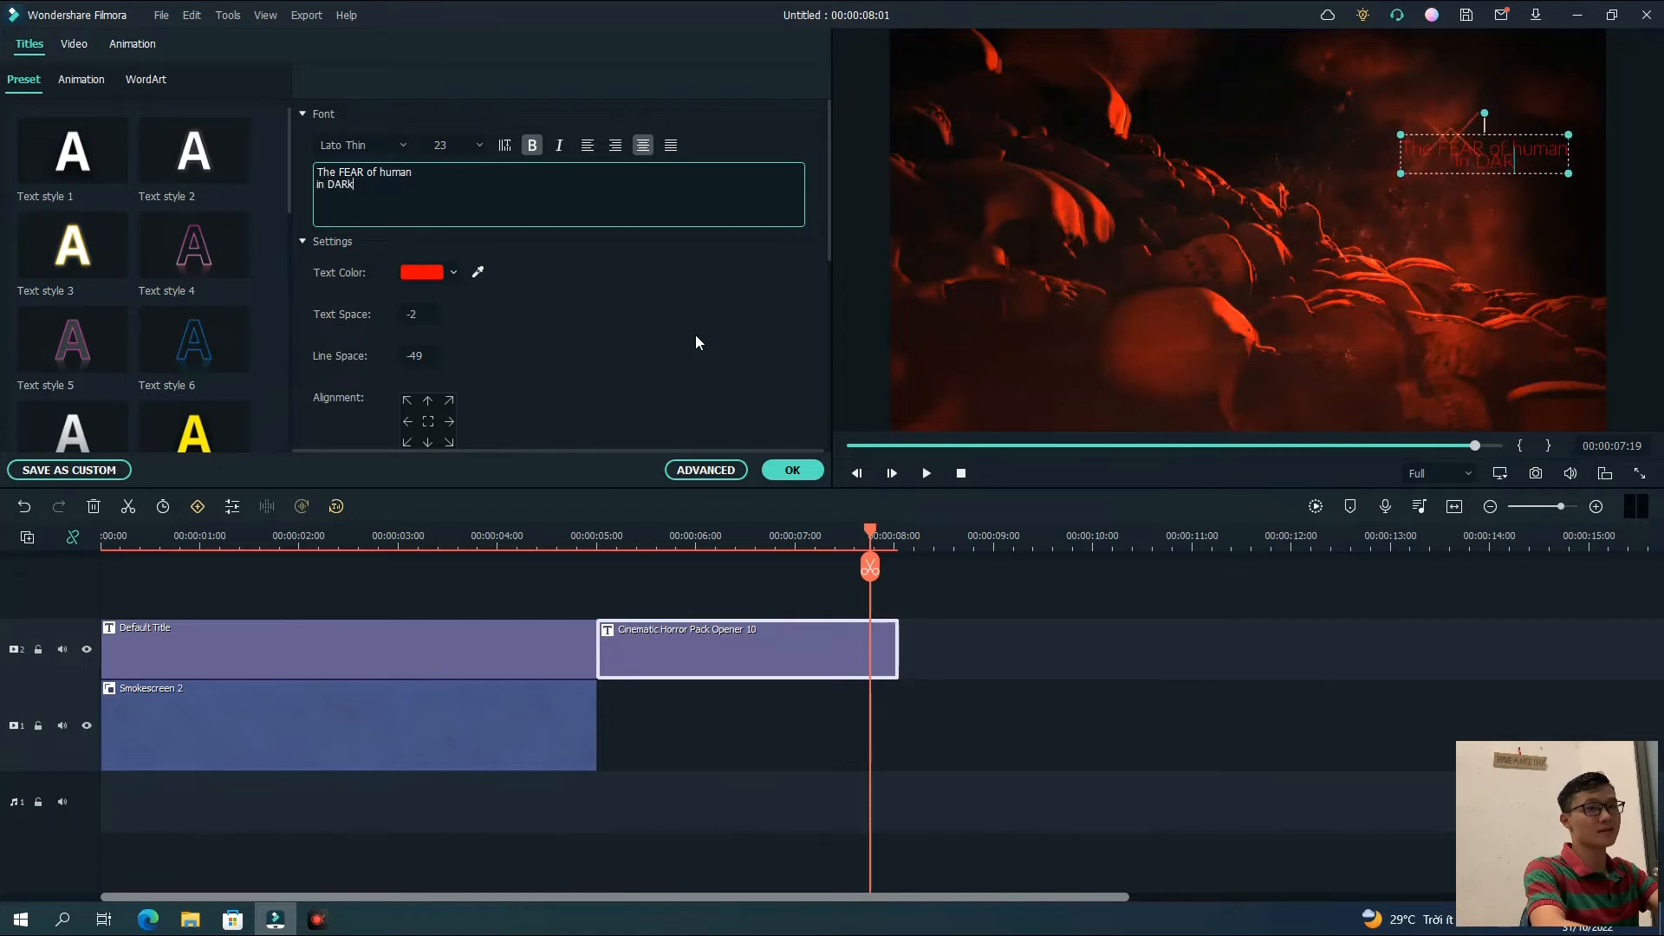
{"action": "type", "text": "NESS"}
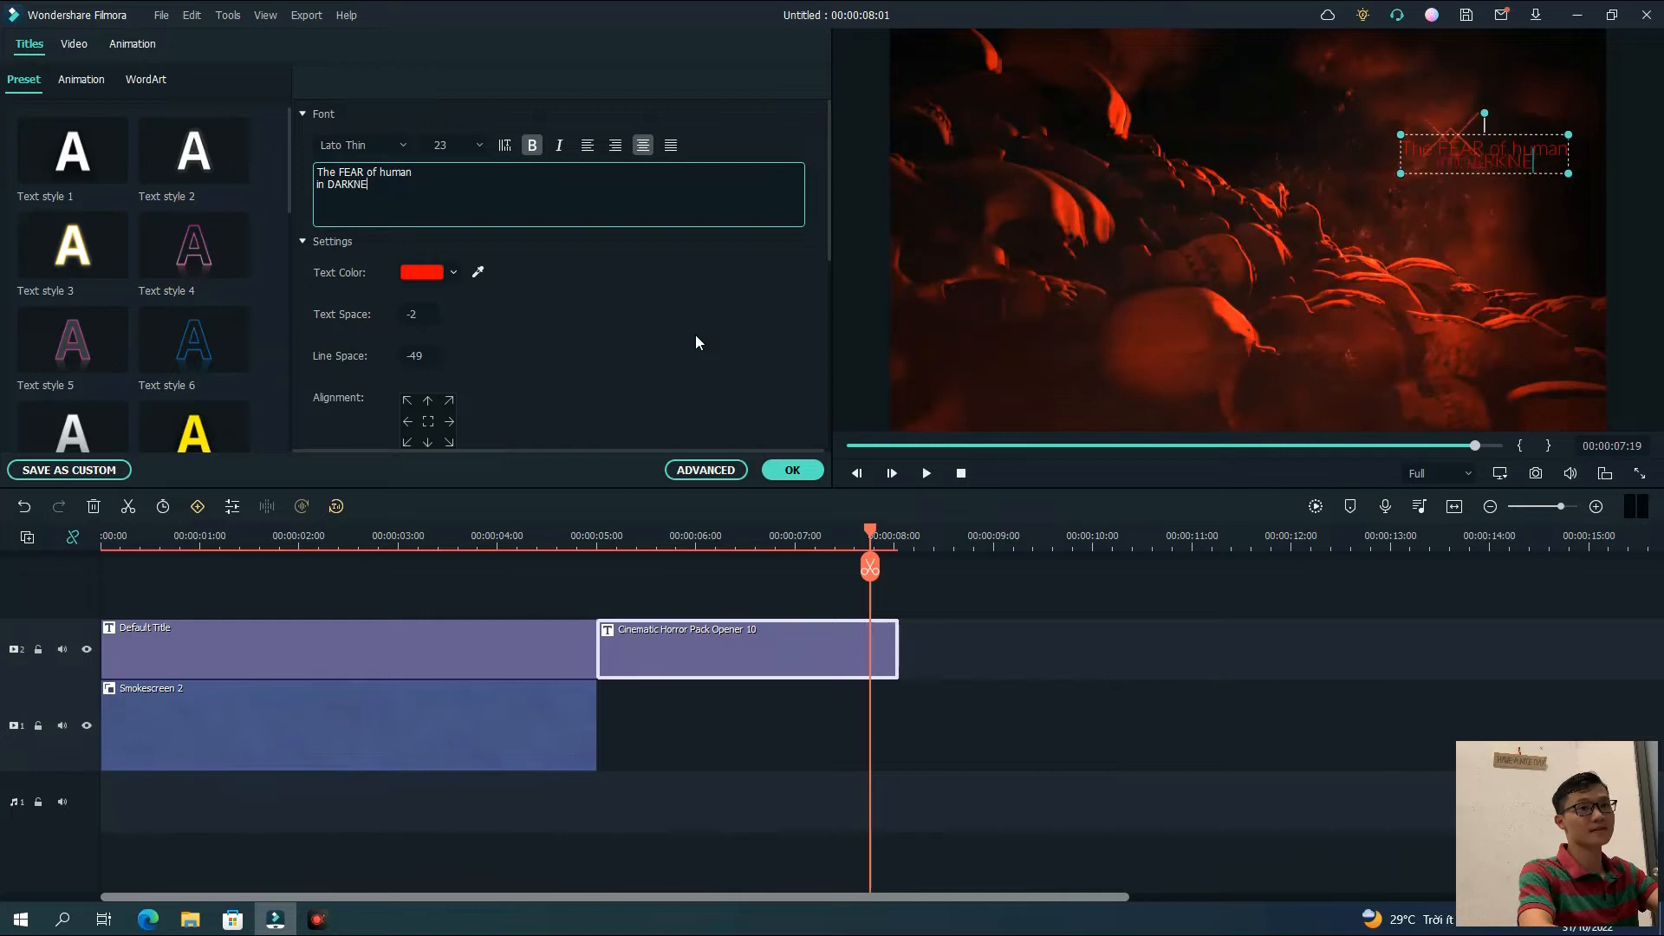
{"action": "left_click", "coordinate": [1179, 280]}
{"action": "left_click", "coordinate": [1476, 162]}
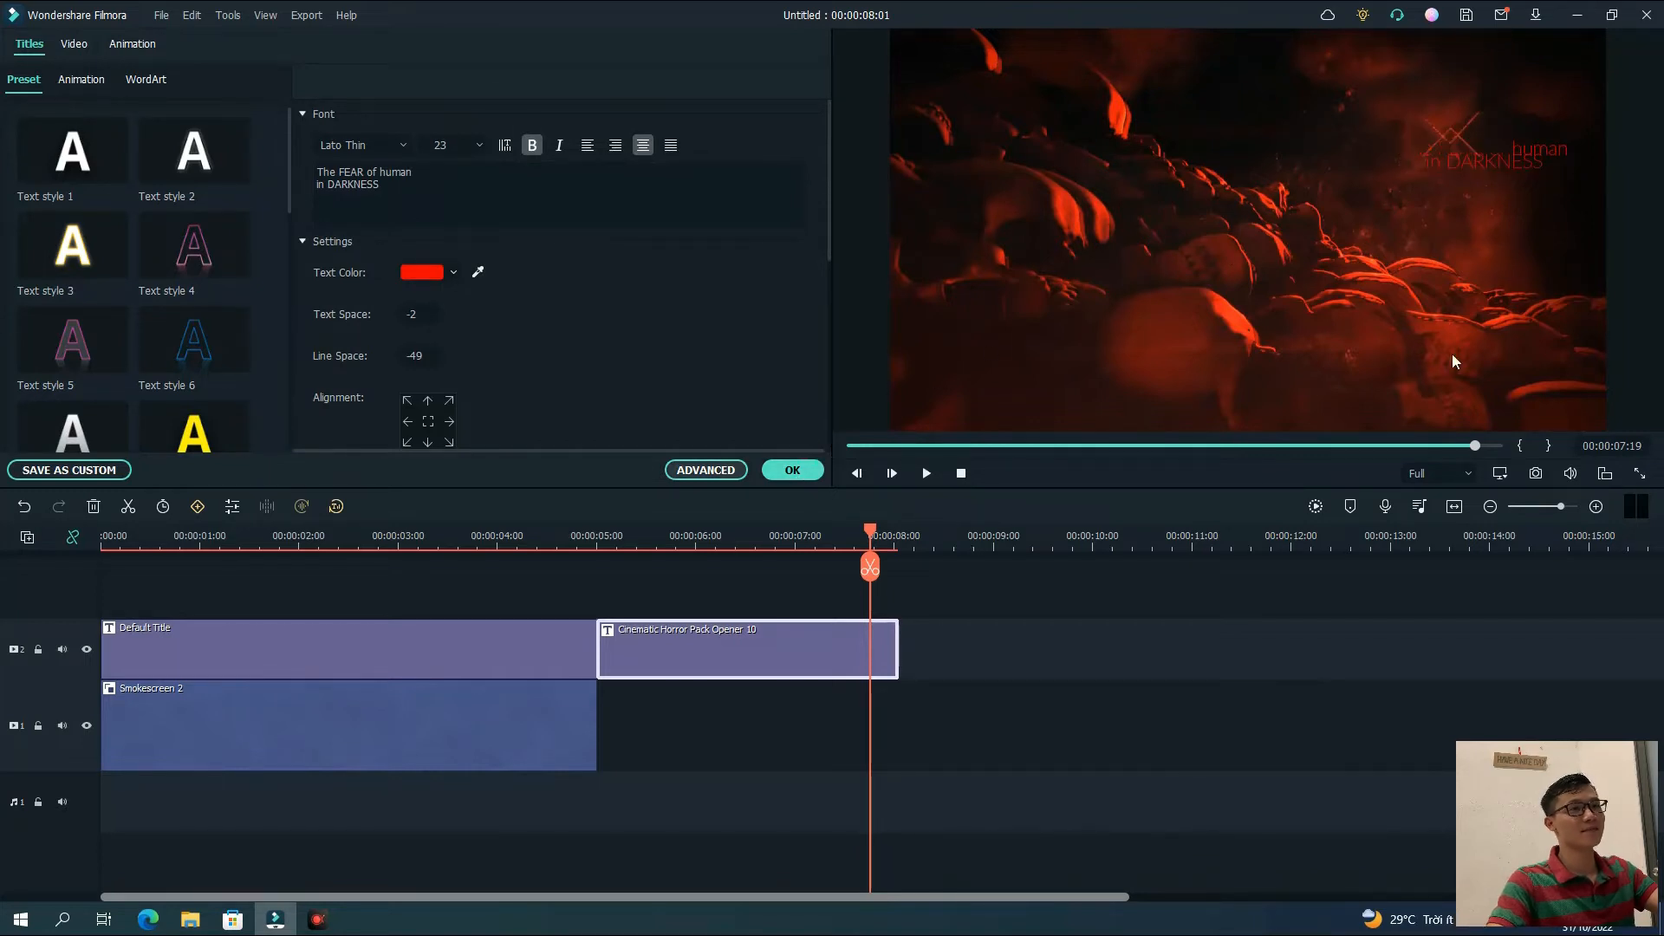
Open the advanced text editor for the opener's title and set its line spacing to -30 and letter spacing to 0
{"action": "left_click", "coordinate": [716, 471]}
{"action": "double_click", "coordinate": [1130, 165]}
{"action": "type", "text": "-30"}
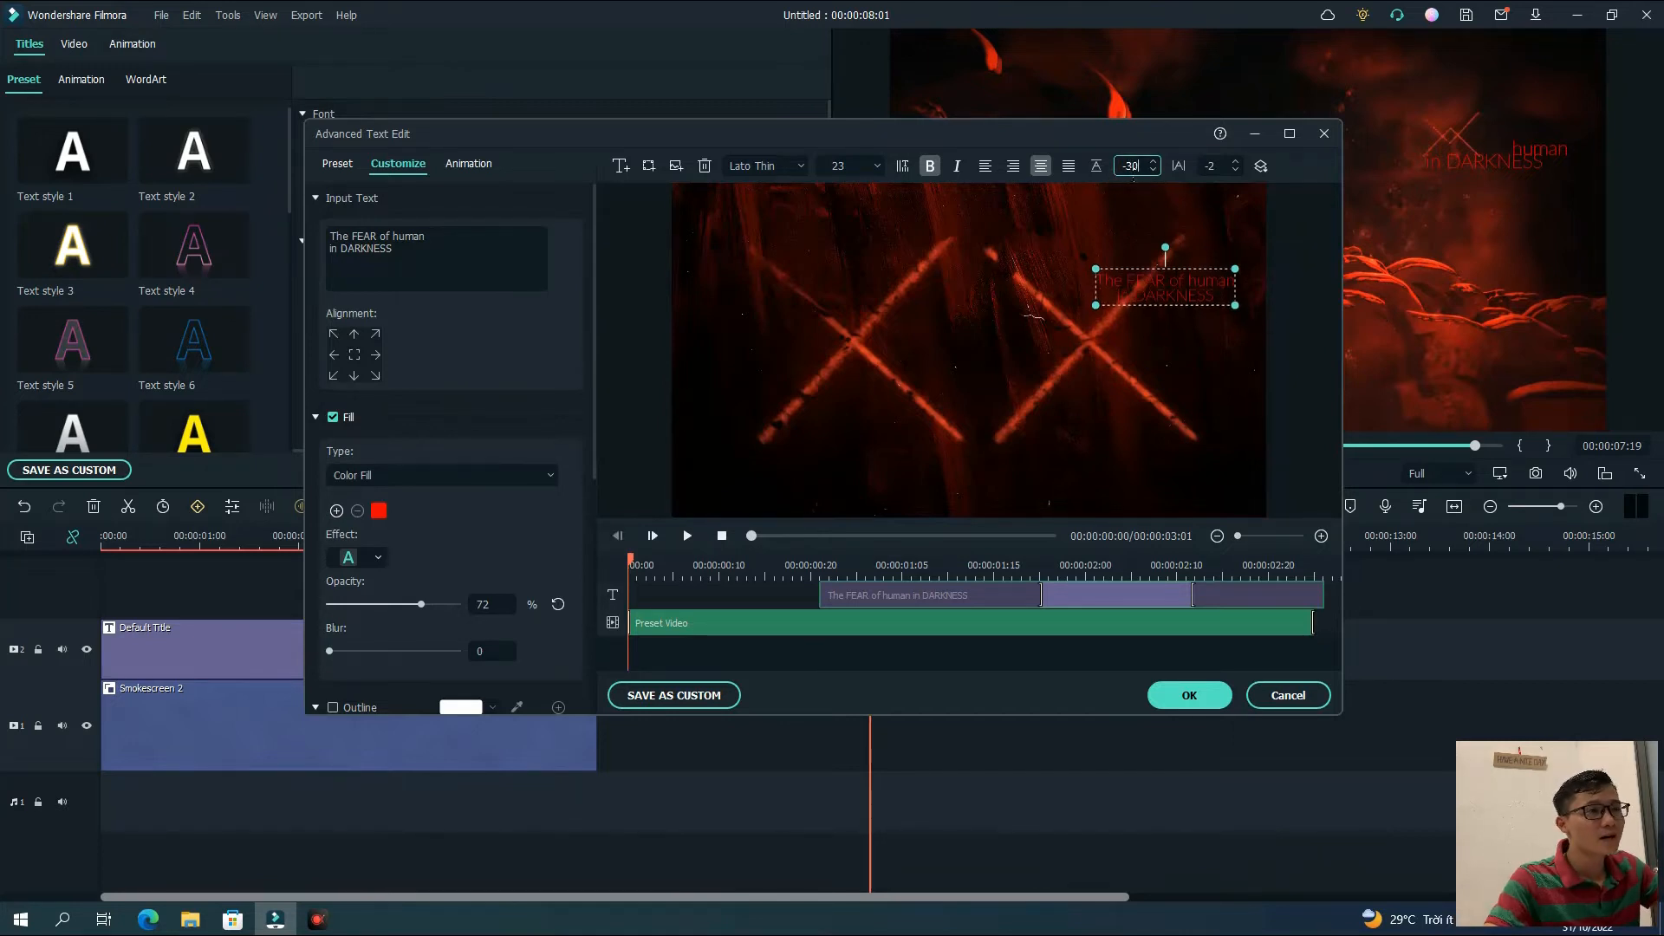
{"action": "left_click", "coordinate": [1221, 168]}
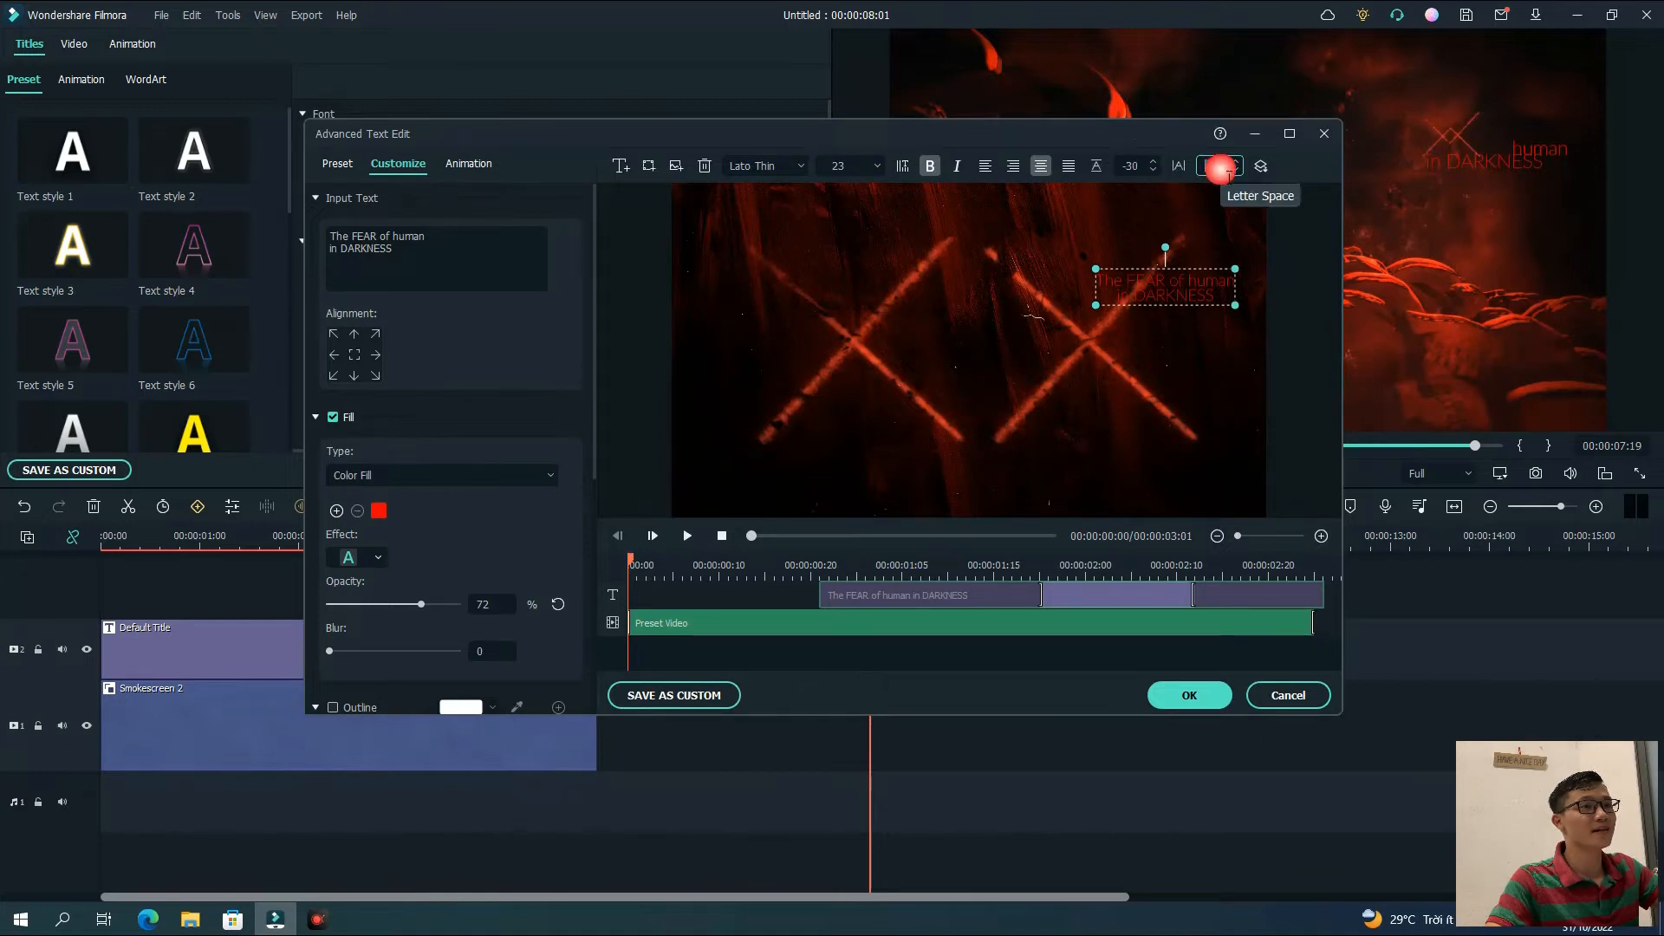
{"action": "type", "text": "0"}
{"action": "key", "text": "Return"}
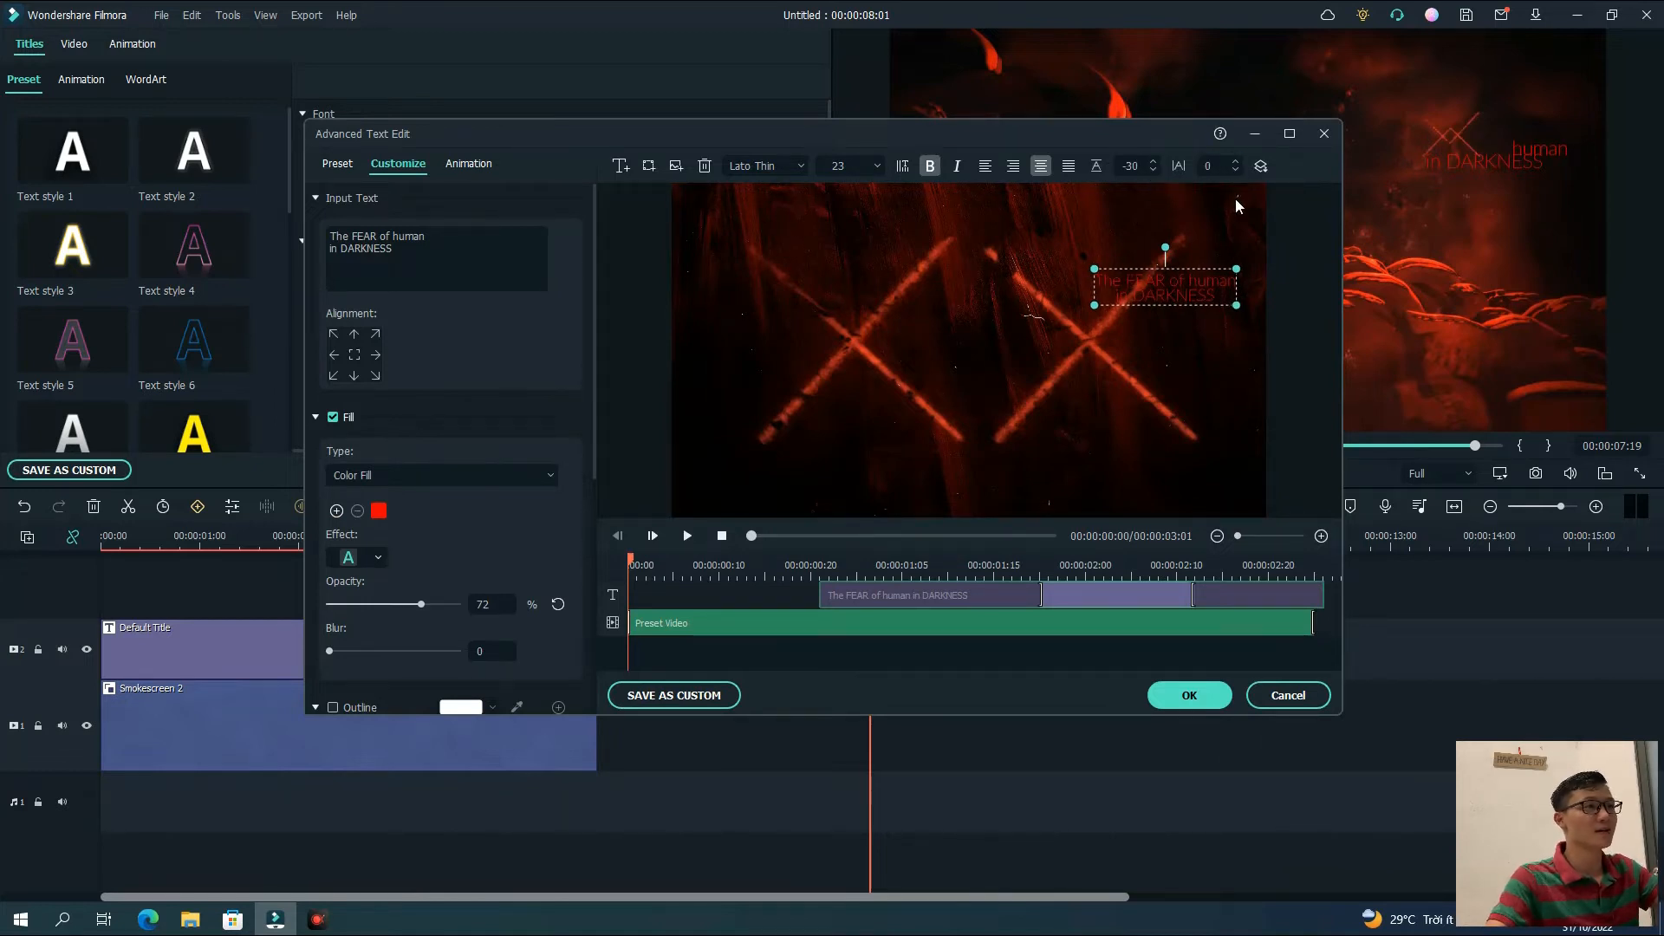
Change the title's font to Roboto Condensed Light at size 35 and move the text slightly higher in the frame
{"action": "left_click", "coordinate": [778, 170]}
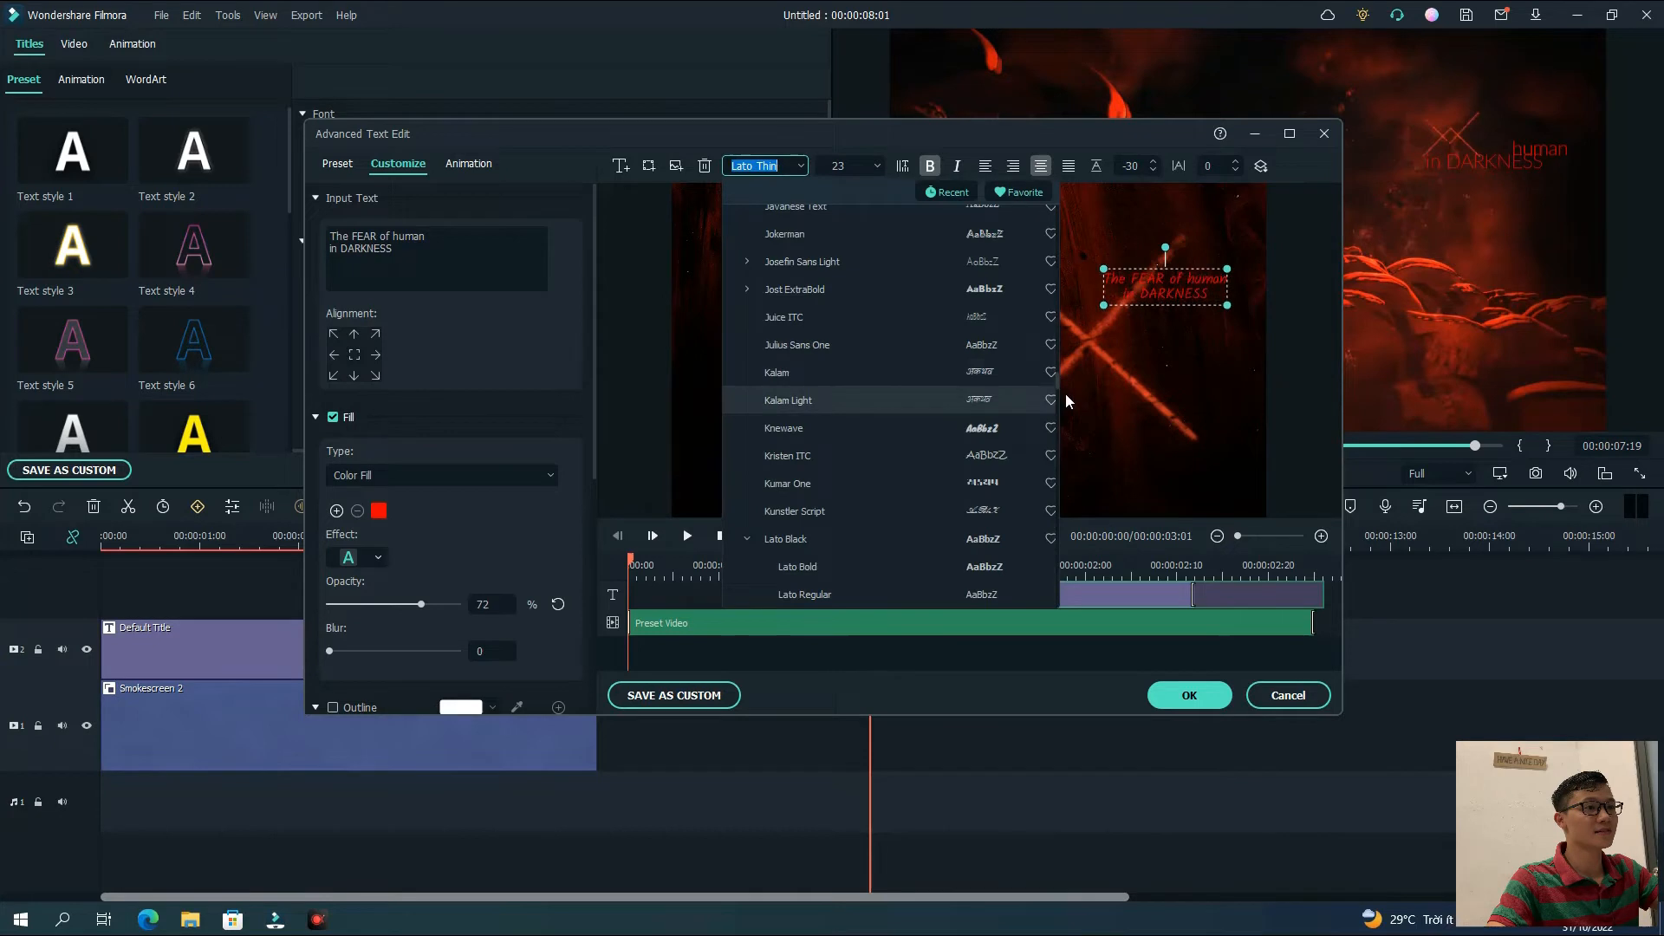
{"action": "left_click_drag", "start_coordinate": [1057, 383], "coordinate": [1039, 170]}
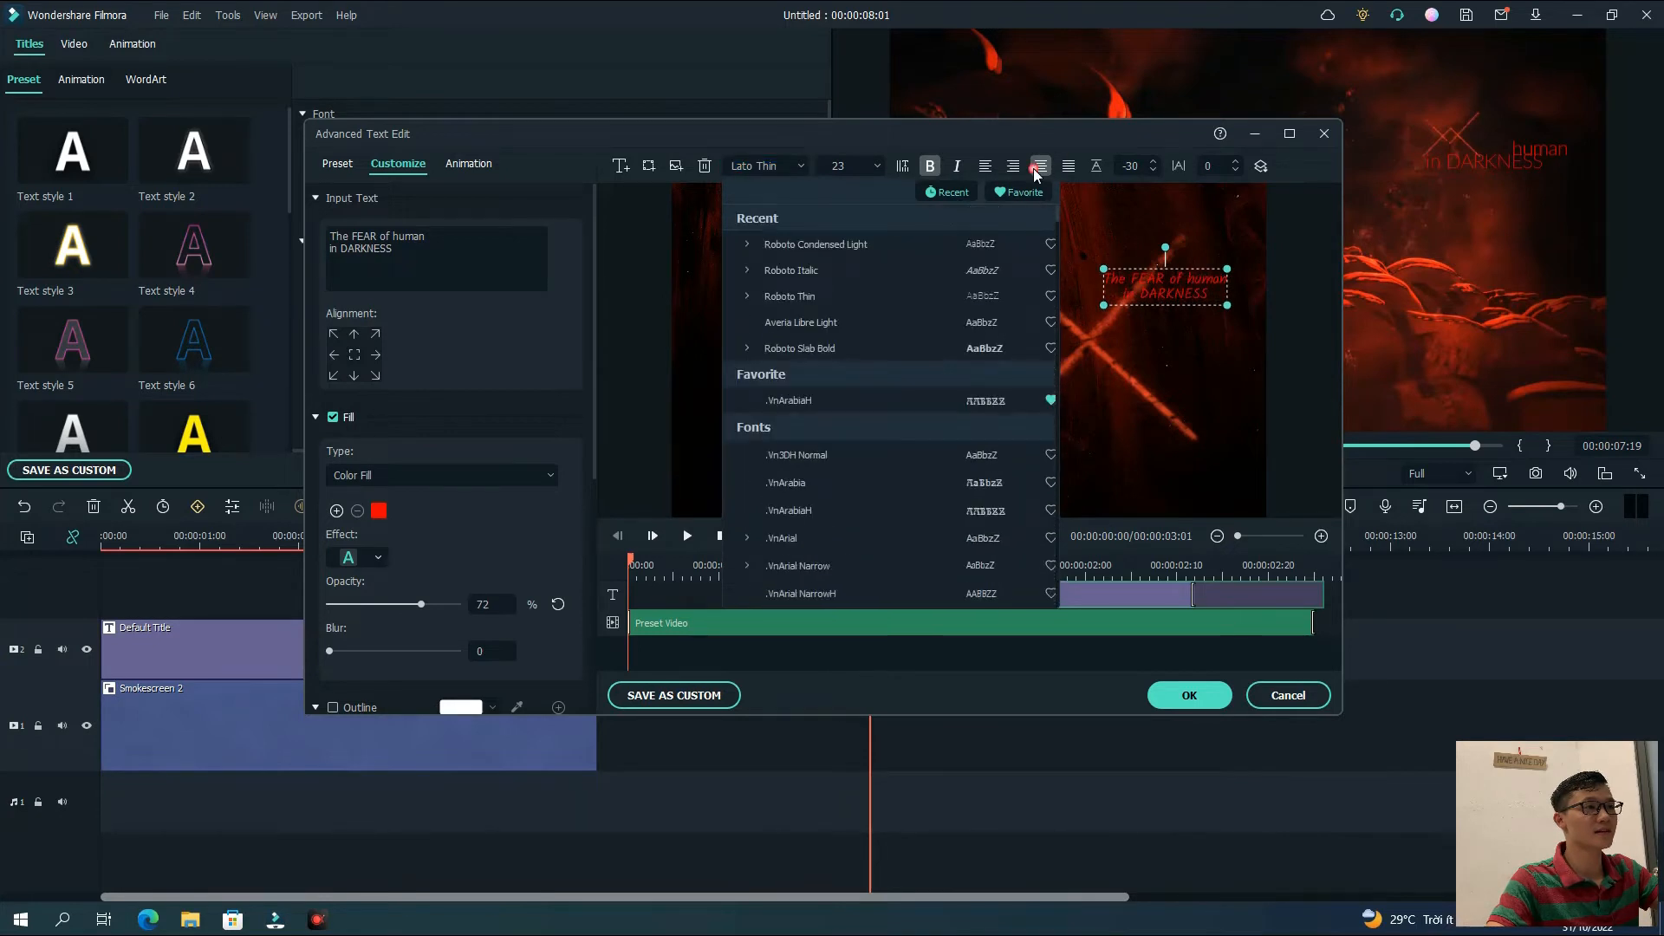
{"action": "left_click", "coordinate": [884, 243]}
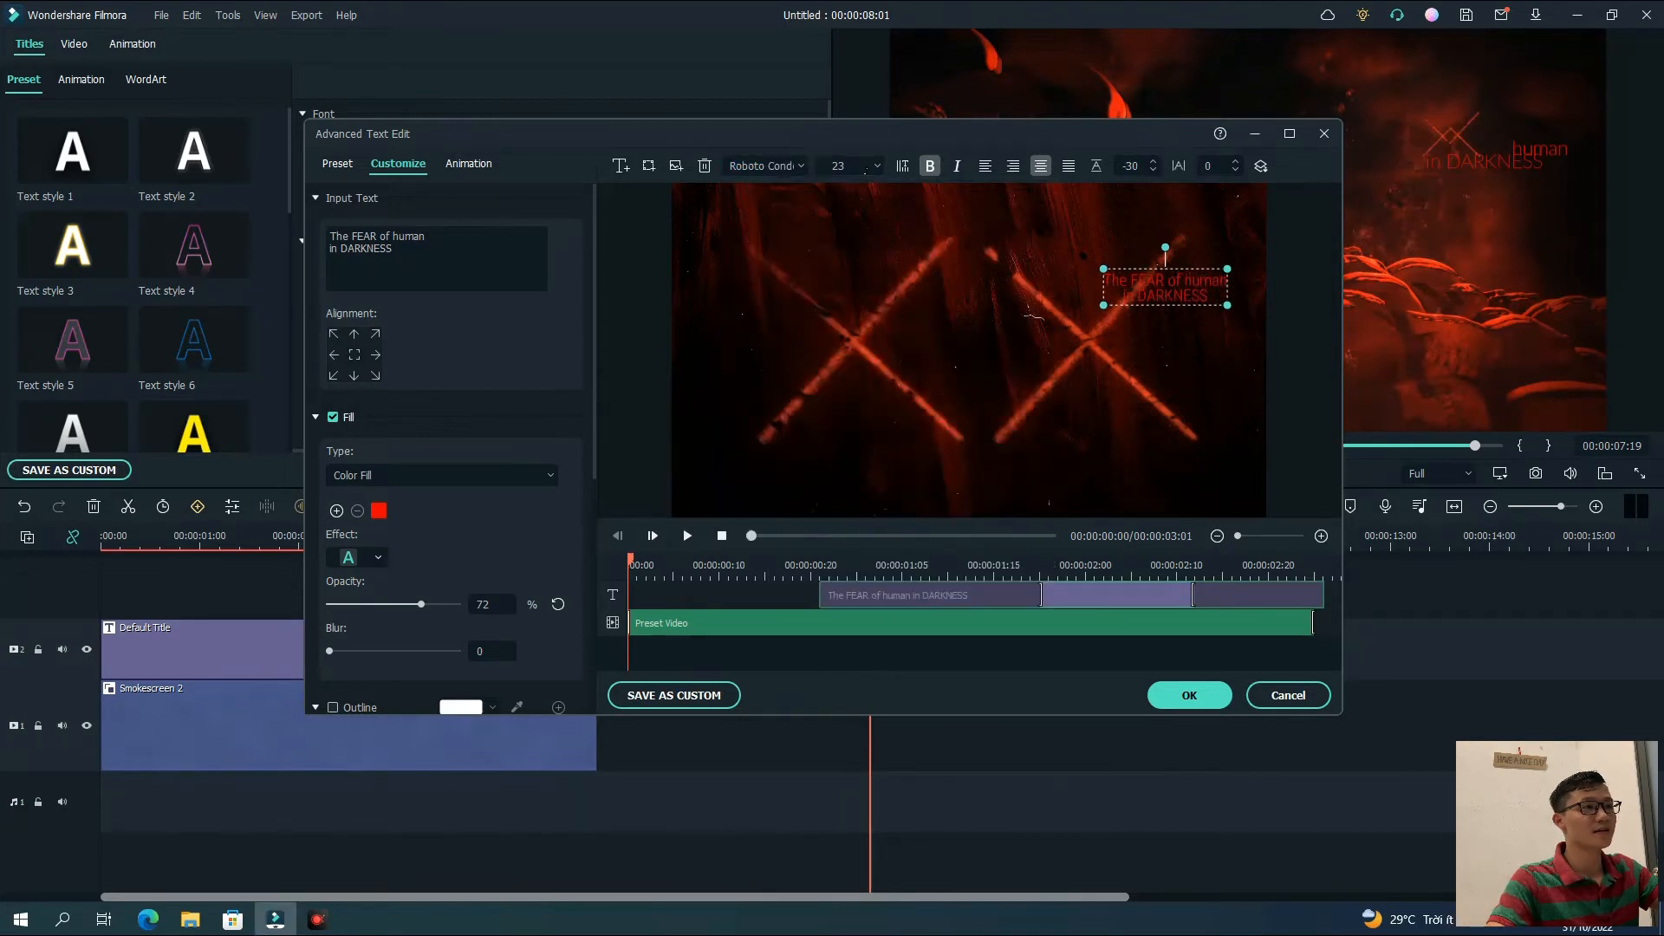
{"action": "double_click", "coordinate": [864, 170]}
{"action": "type", "text": "40"}
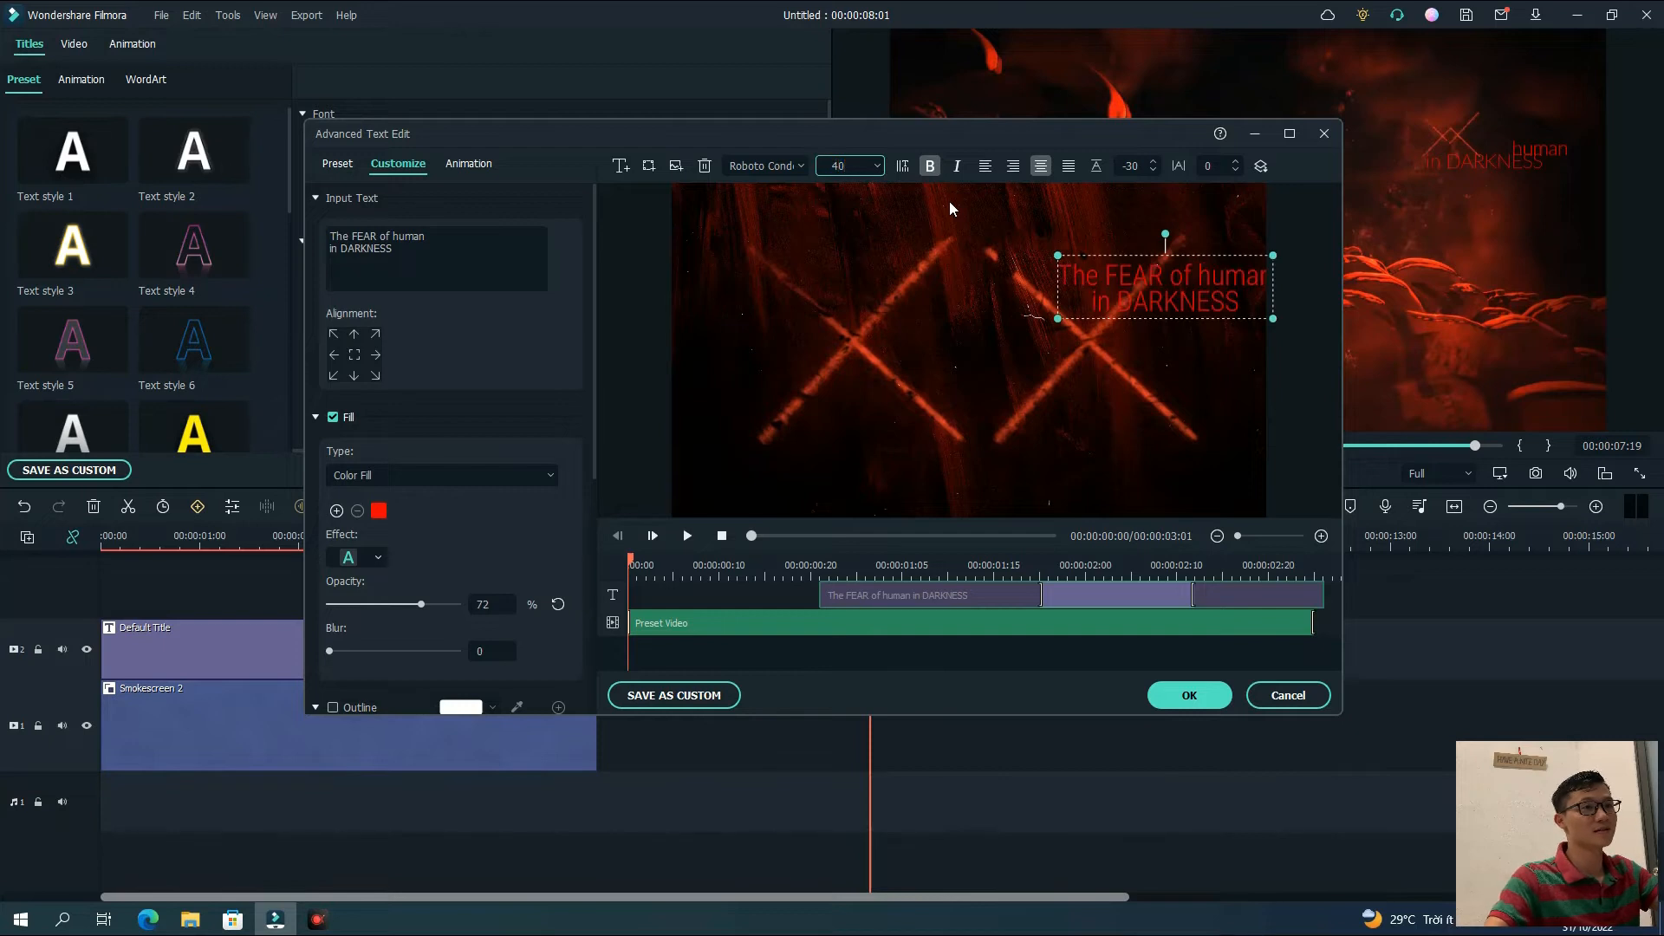
{"action": "left_click_drag", "start_coordinate": [1178, 311], "coordinate": [1170, 276]}
{"action": "type", "text": "35"}
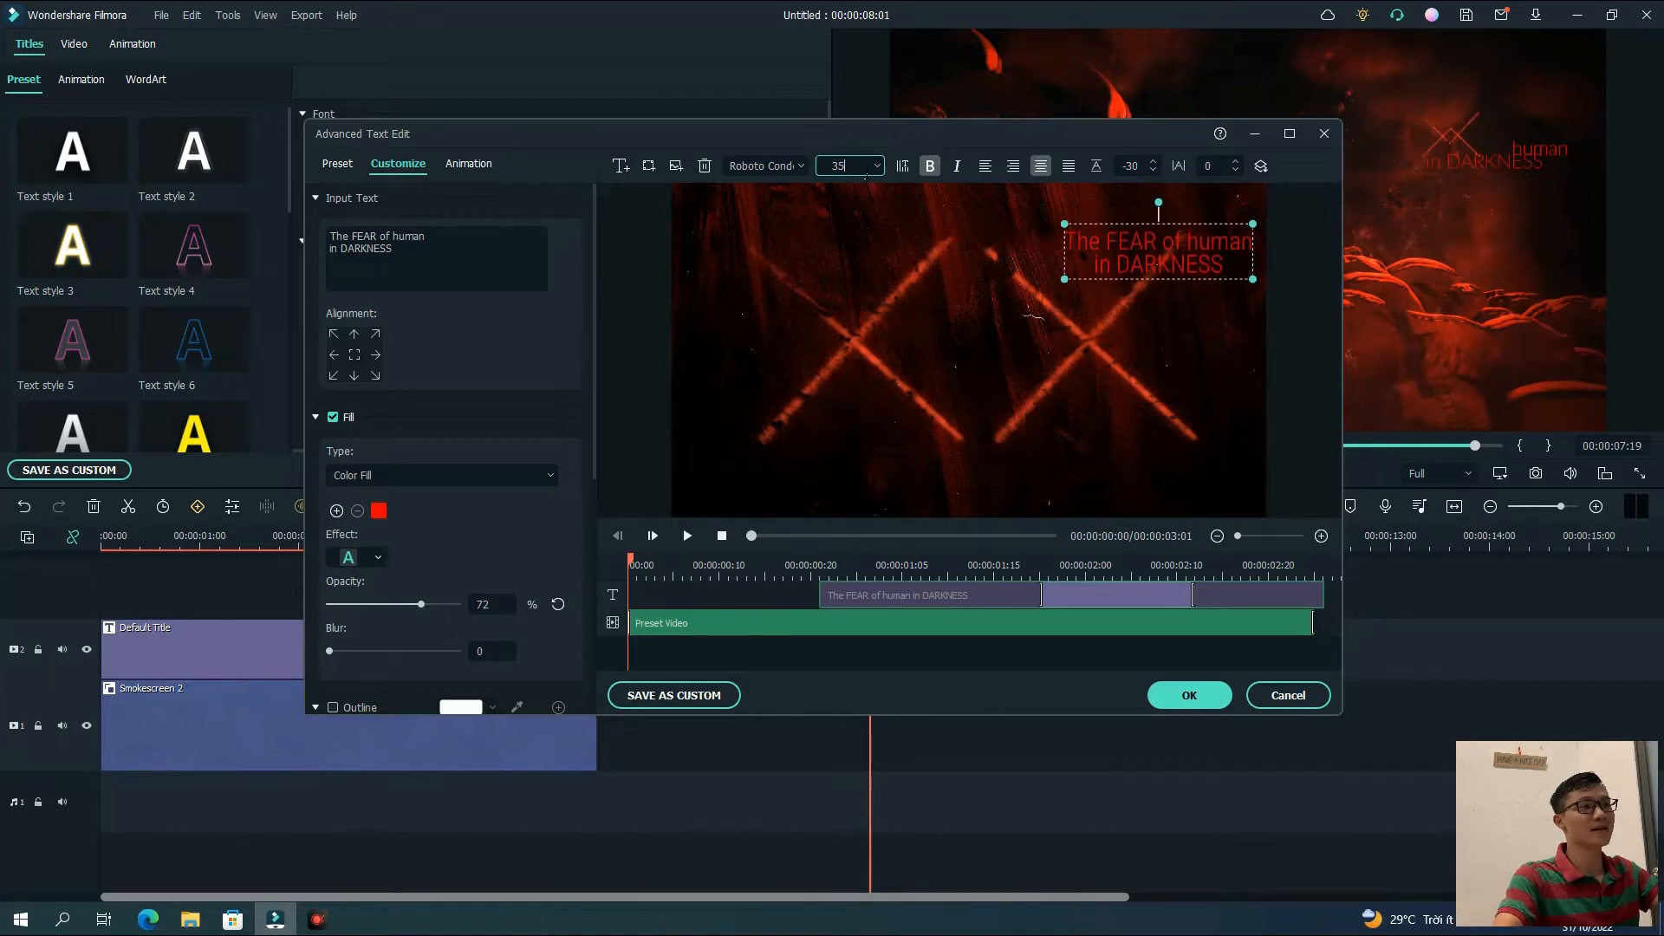
Give the title a gradient fill with dark red end stops moved inward and a brighter red stop in the middle
{"action": "scroll", "coordinate": [468, 379], "scroll_direction": "down", "scroll_amount": 2}
{"action": "left_click", "coordinate": [464, 371]}
{"action": "scroll", "coordinate": [466, 435], "scroll_direction": "down", "scroll_amount": 1}
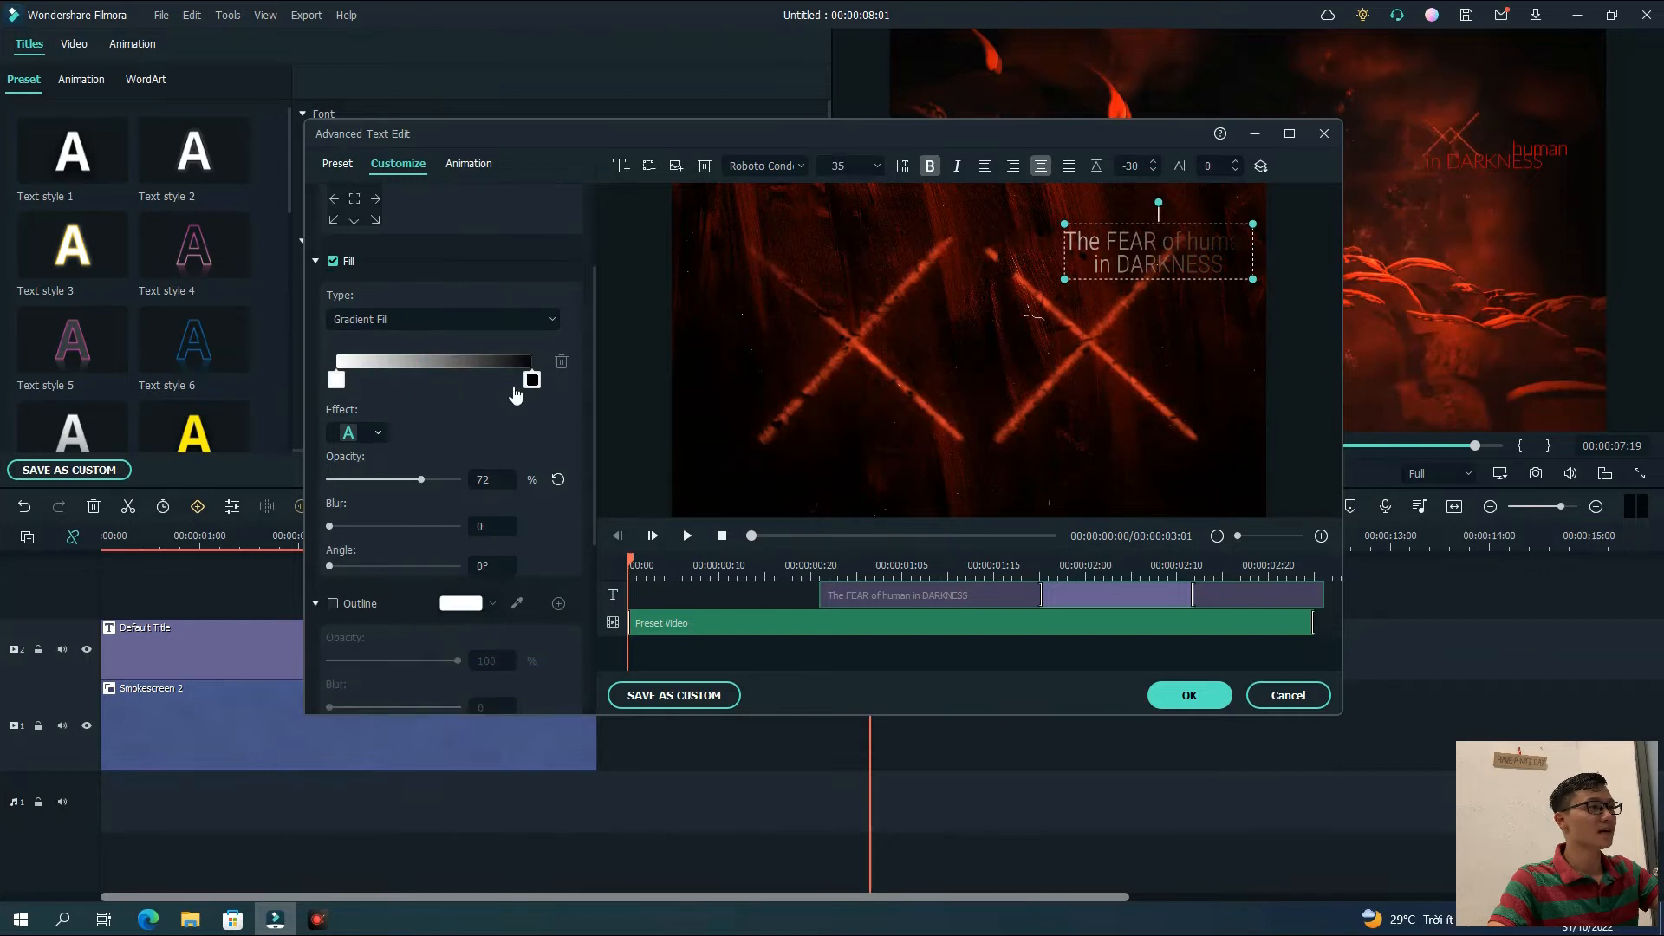
{"action": "left_click", "coordinate": [348, 379]}
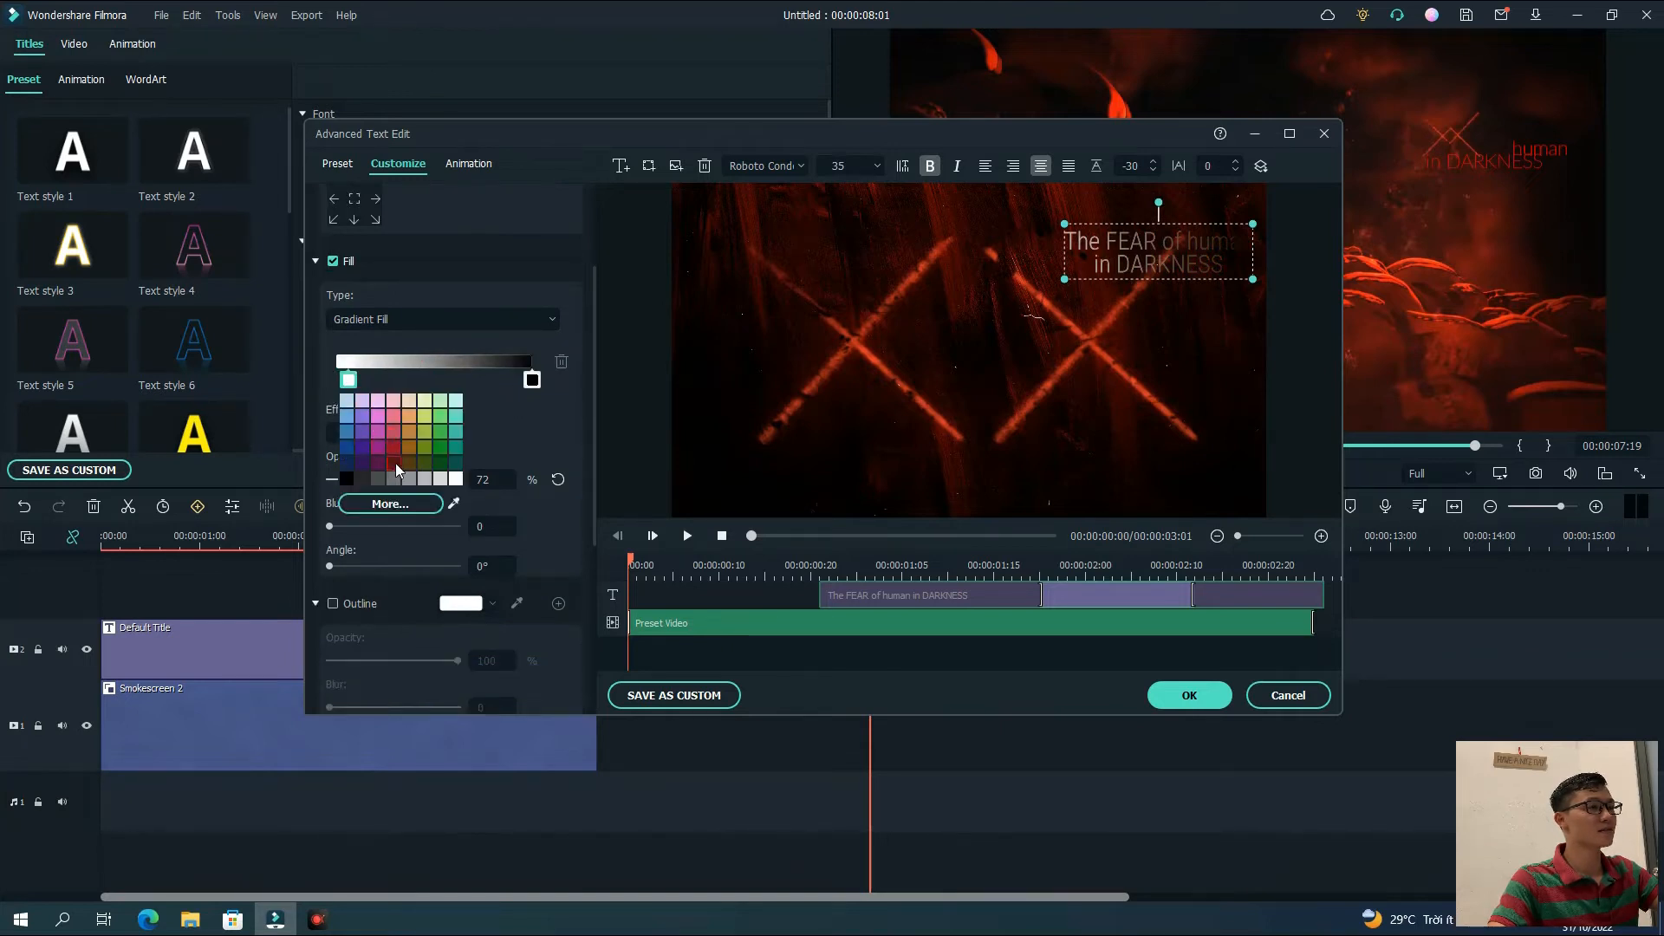
{"action": "left_click", "coordinate": [394, 464]}
{"action": "left_click_drag", "start_coordinate": [532, 380], "coordinate": [511, 379]}
{"action": "left_click", "coordinate": [560, 469]}
{"action": "left_click", "coordinate": [434, 362]}
{"action": "left_click", "coordinate": [434, 380]}
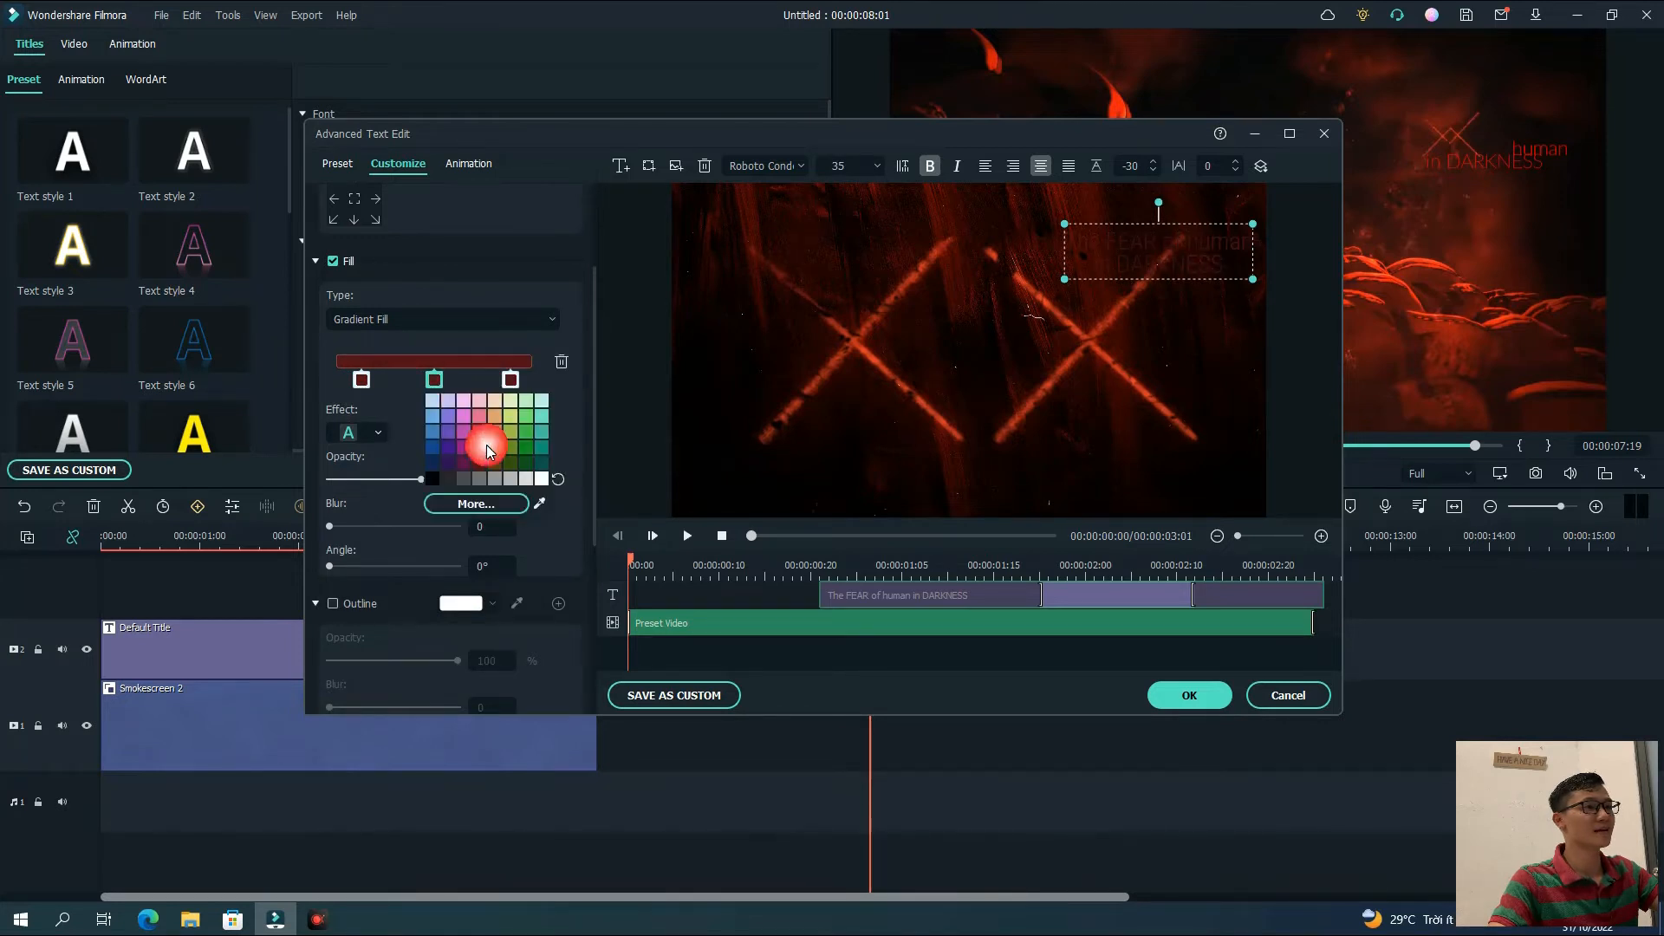
{"action": "left_click", "coordinate": [486, 447]}
Set the title fill's blur to 3 and its opacity to 100%
{"action": "left_click", "coordinate": [379, 432]}
{"action": "left_click", "coordinate": [549, 523]}
{"action": "scroll", "coordinate": [521, 422], "scroll_direction": "down", "scroll_amount": 1}
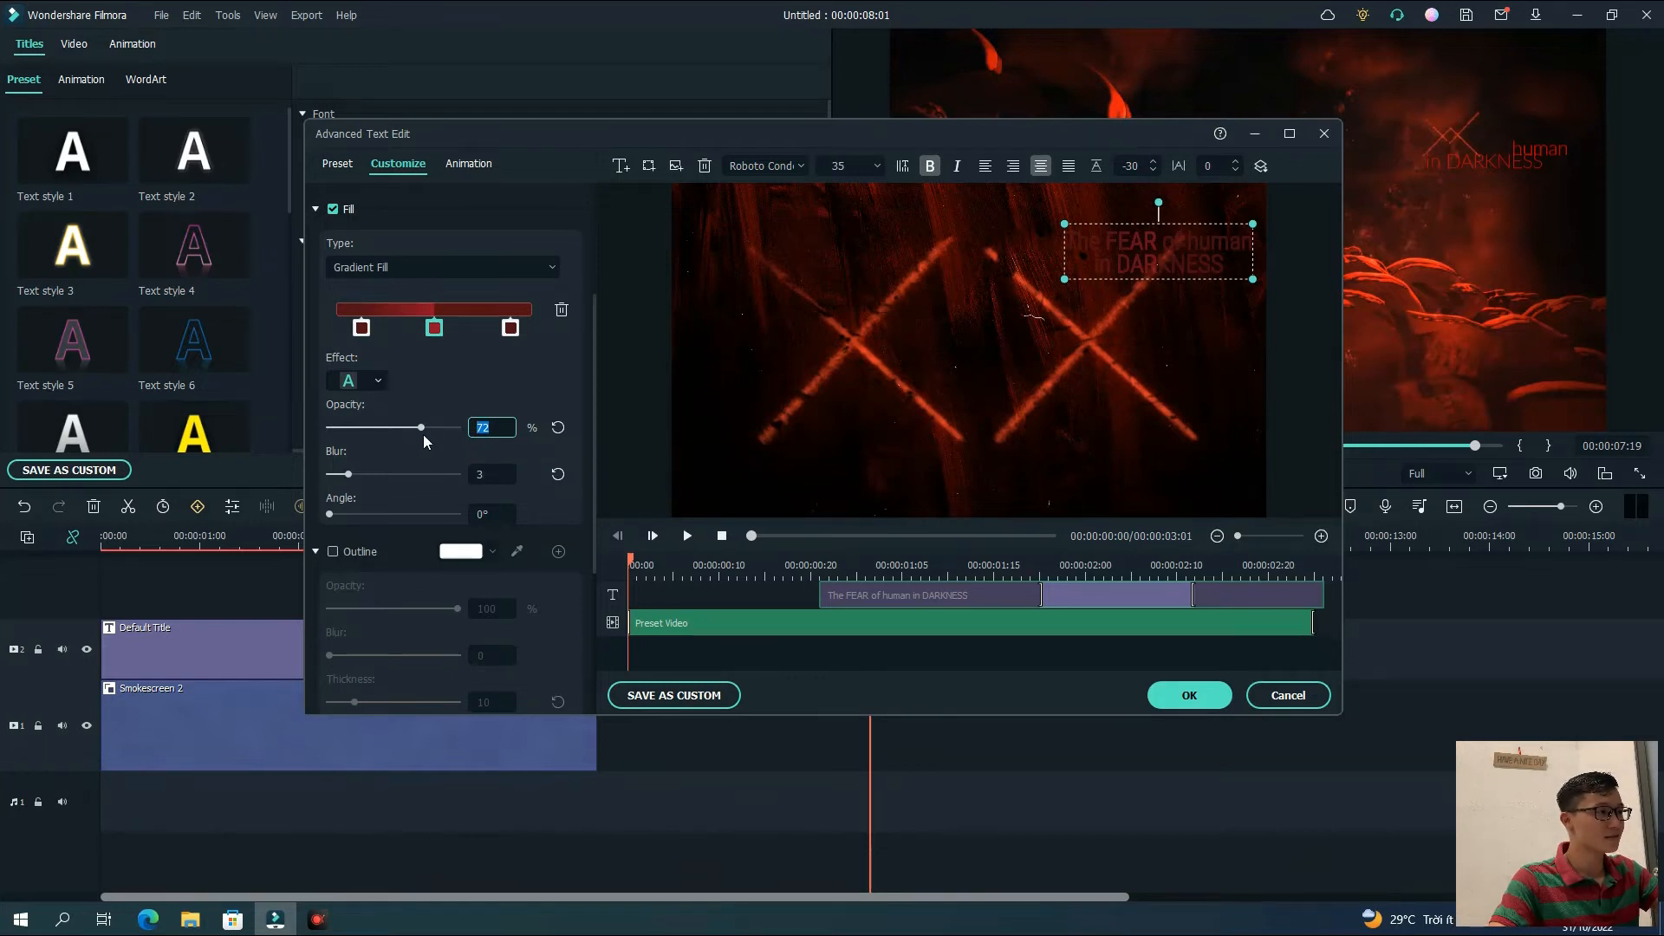
{"action": "left_click_drag", "start_coordinate": [420, 428], "coordinate": [466, 431]}
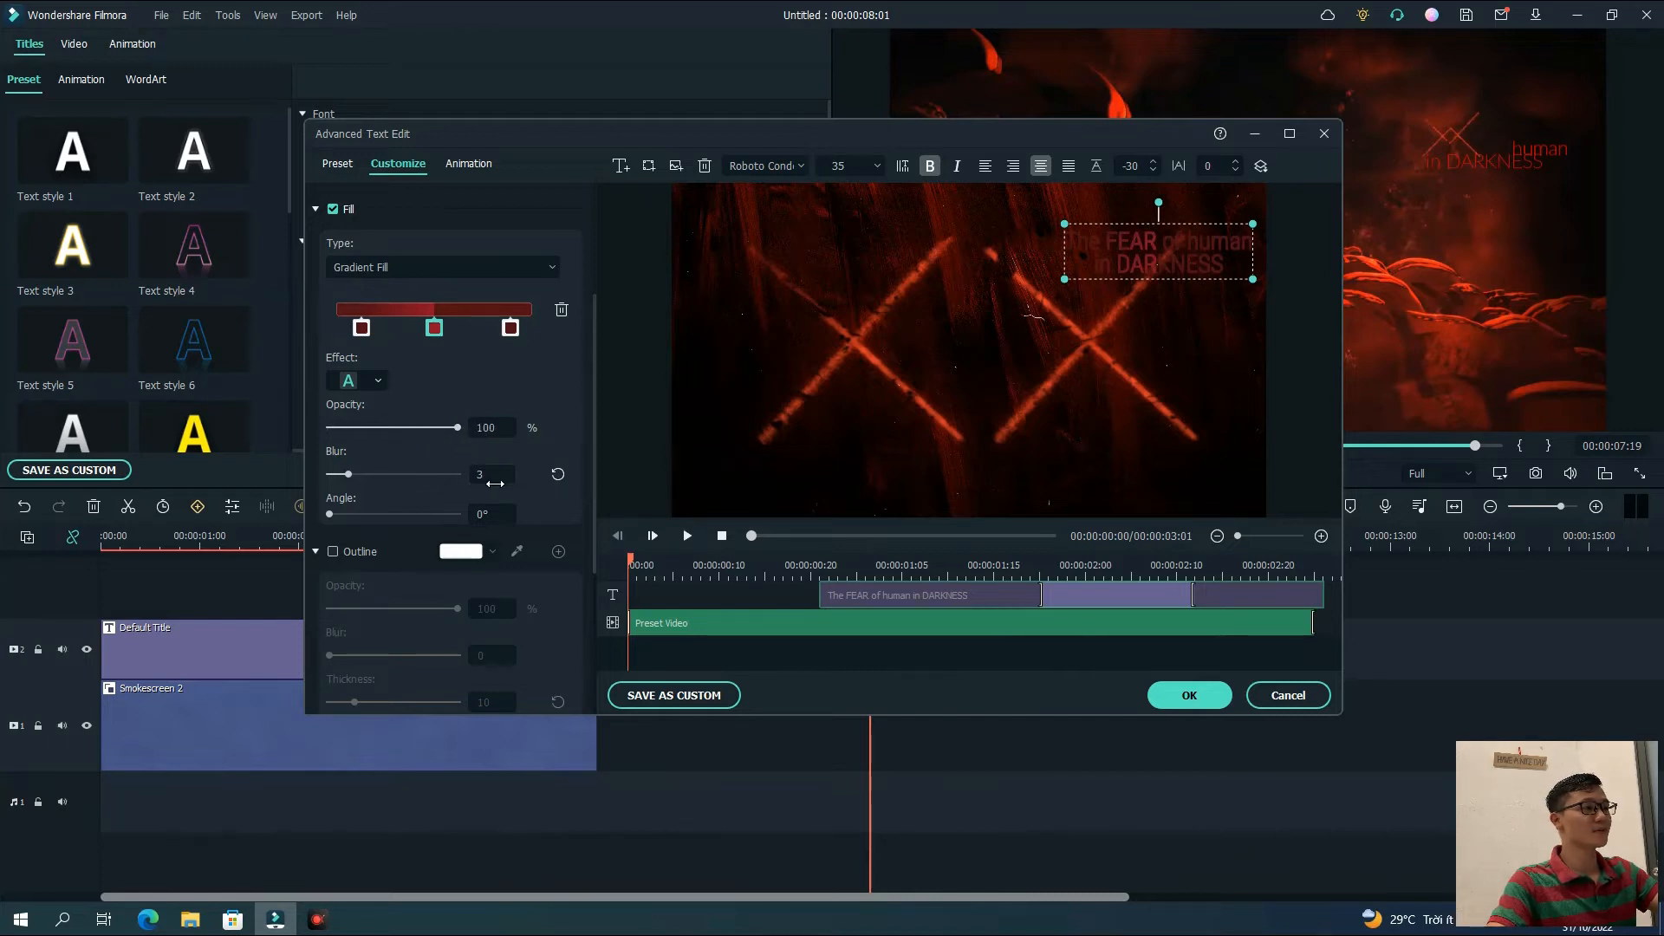
Enable an outline on the title text and color it black
{"action": "scroll", "coordinate": [495, 483], "scroll_direction": "down", "scroll_amount": 2}
{"action": "left_click", "coordinate": [333, 395]}
{"action": "left_click", "coordinate": [493, 395]}
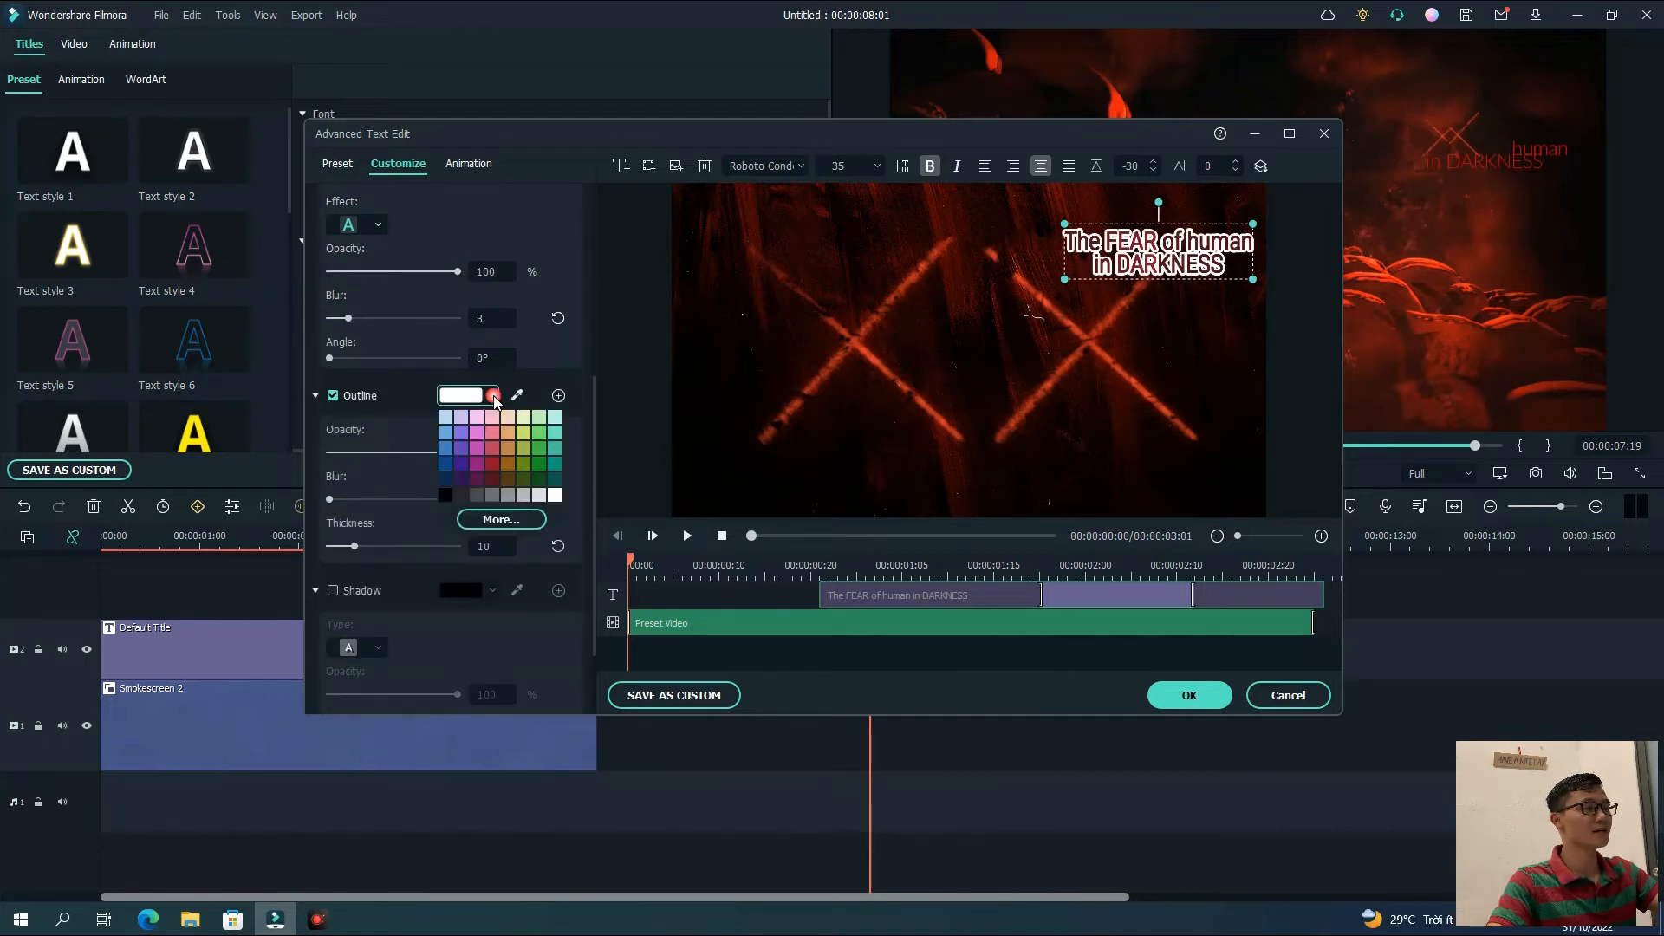
{"action": "left_click", "coordinate": [446, 496]}
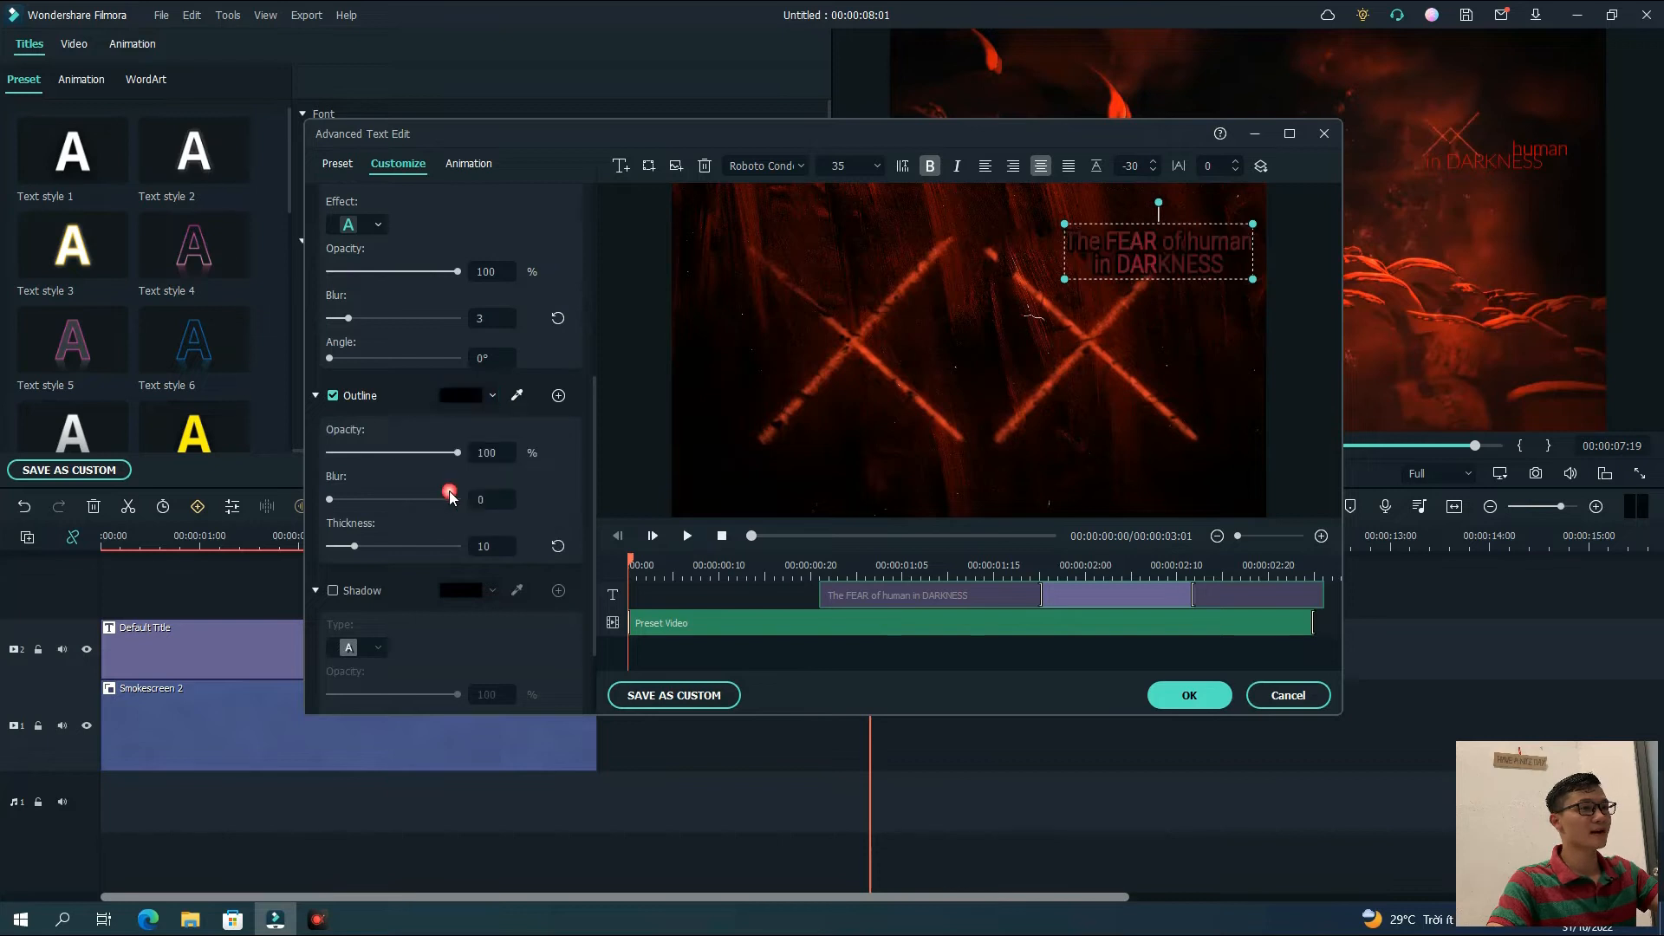
Set the black outline's opacity to 70% and blur to 7, and accept the opener's title edits
{"action": "left_click_drag", "start_coordinate": [480, 458], "coordinate": [554, 469]}
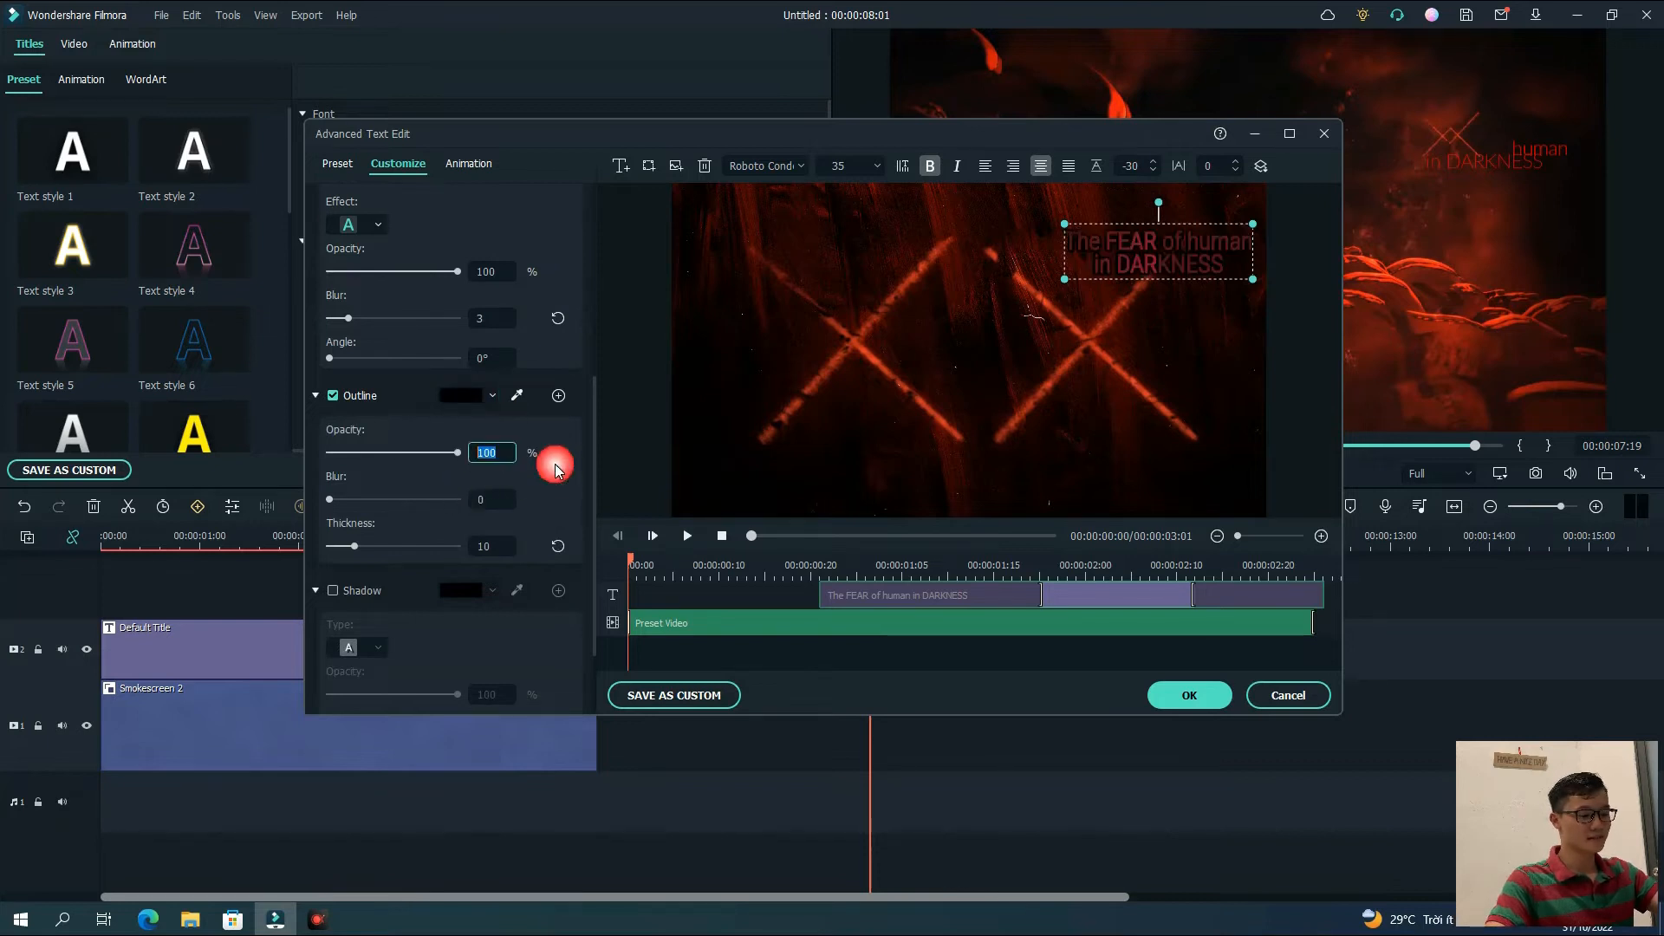
{"action": "type", "text": "70"}
{"action": "key", "text": "Return"}
{"action": "left_click", "coordinate": [481, 499]}
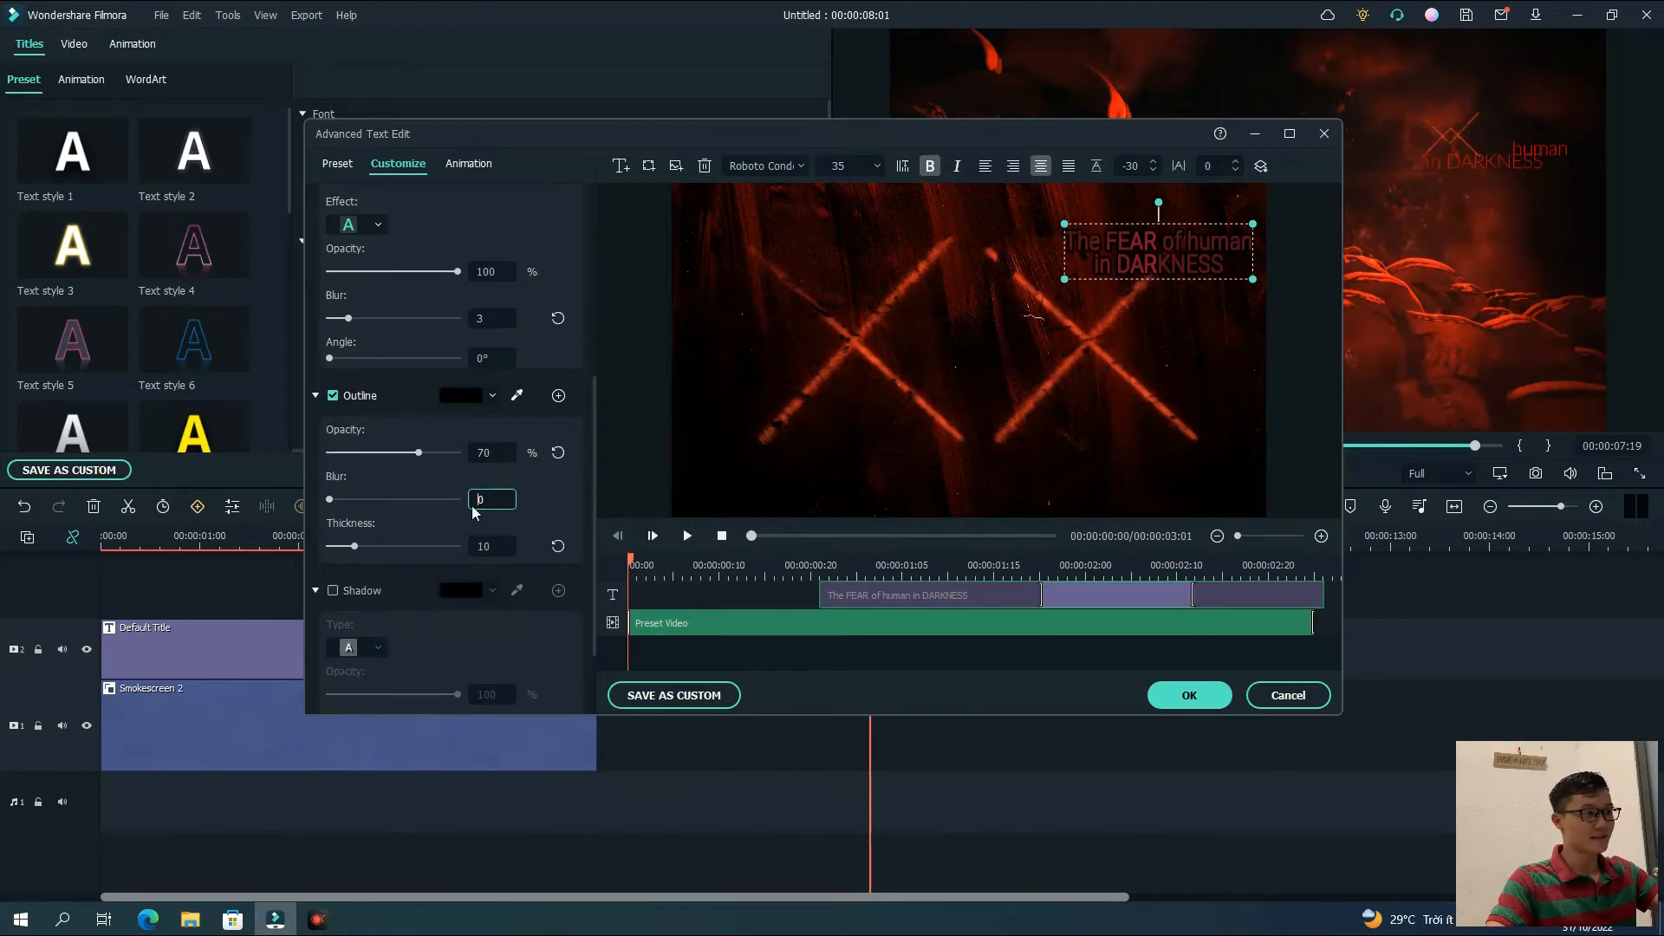
{"action": "type", "text": "7"}
{"action": "key", "text": "Return"}
{"action": "left_click", "coordinate": [482, 546]}
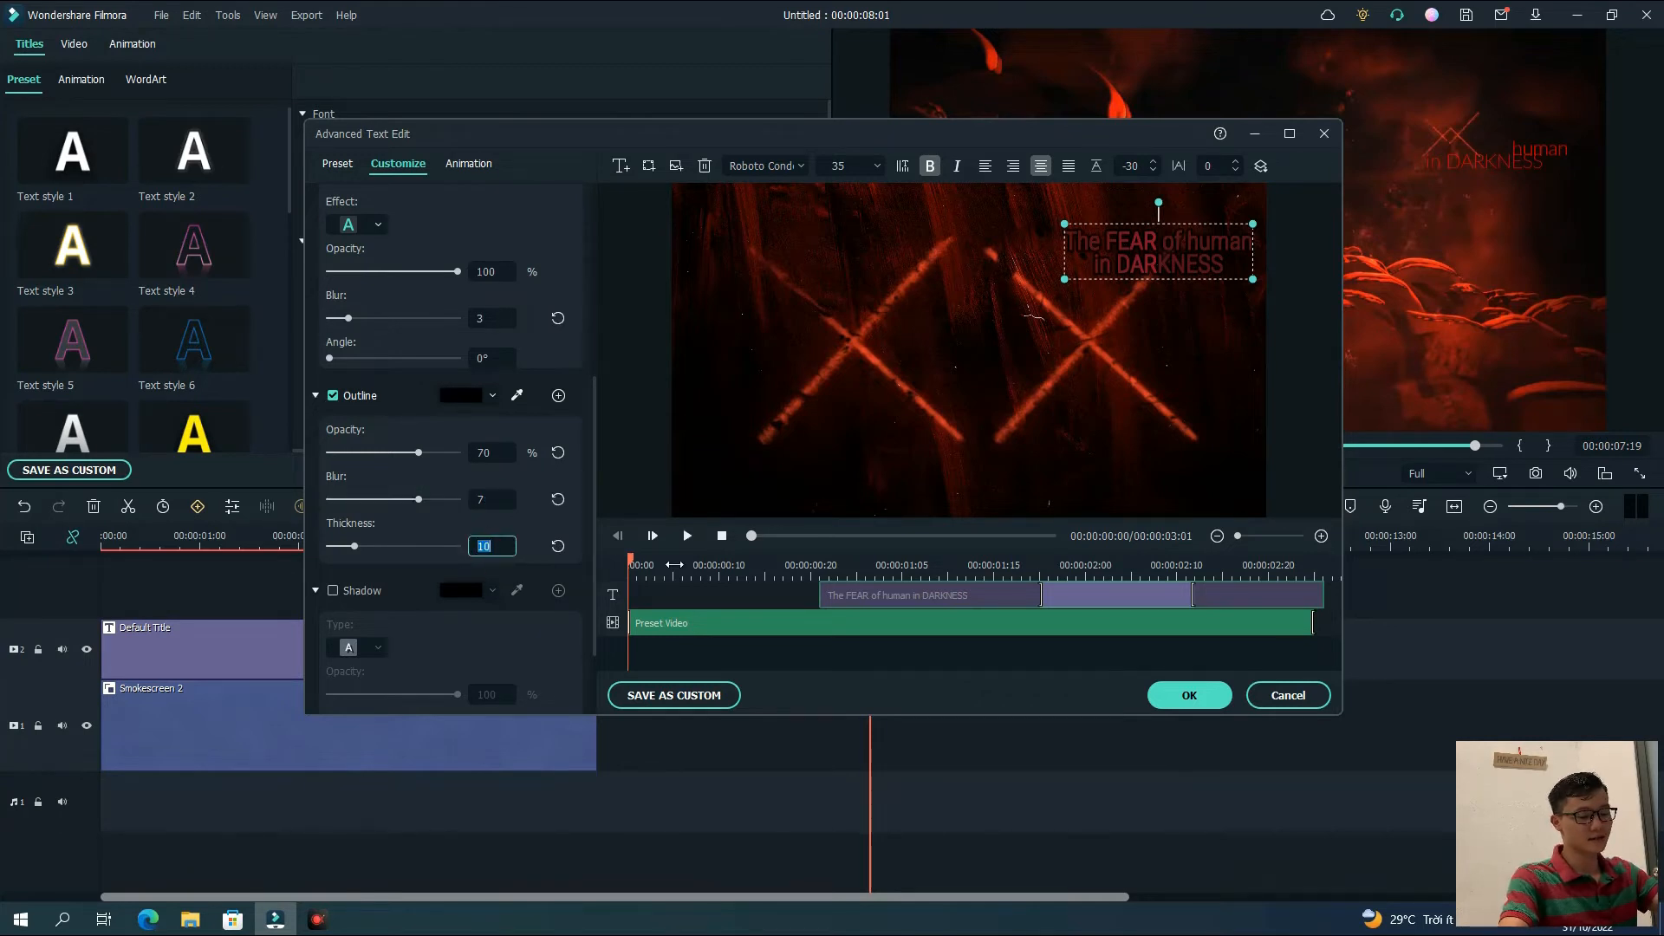
{"action": "key", "text": "Return"}
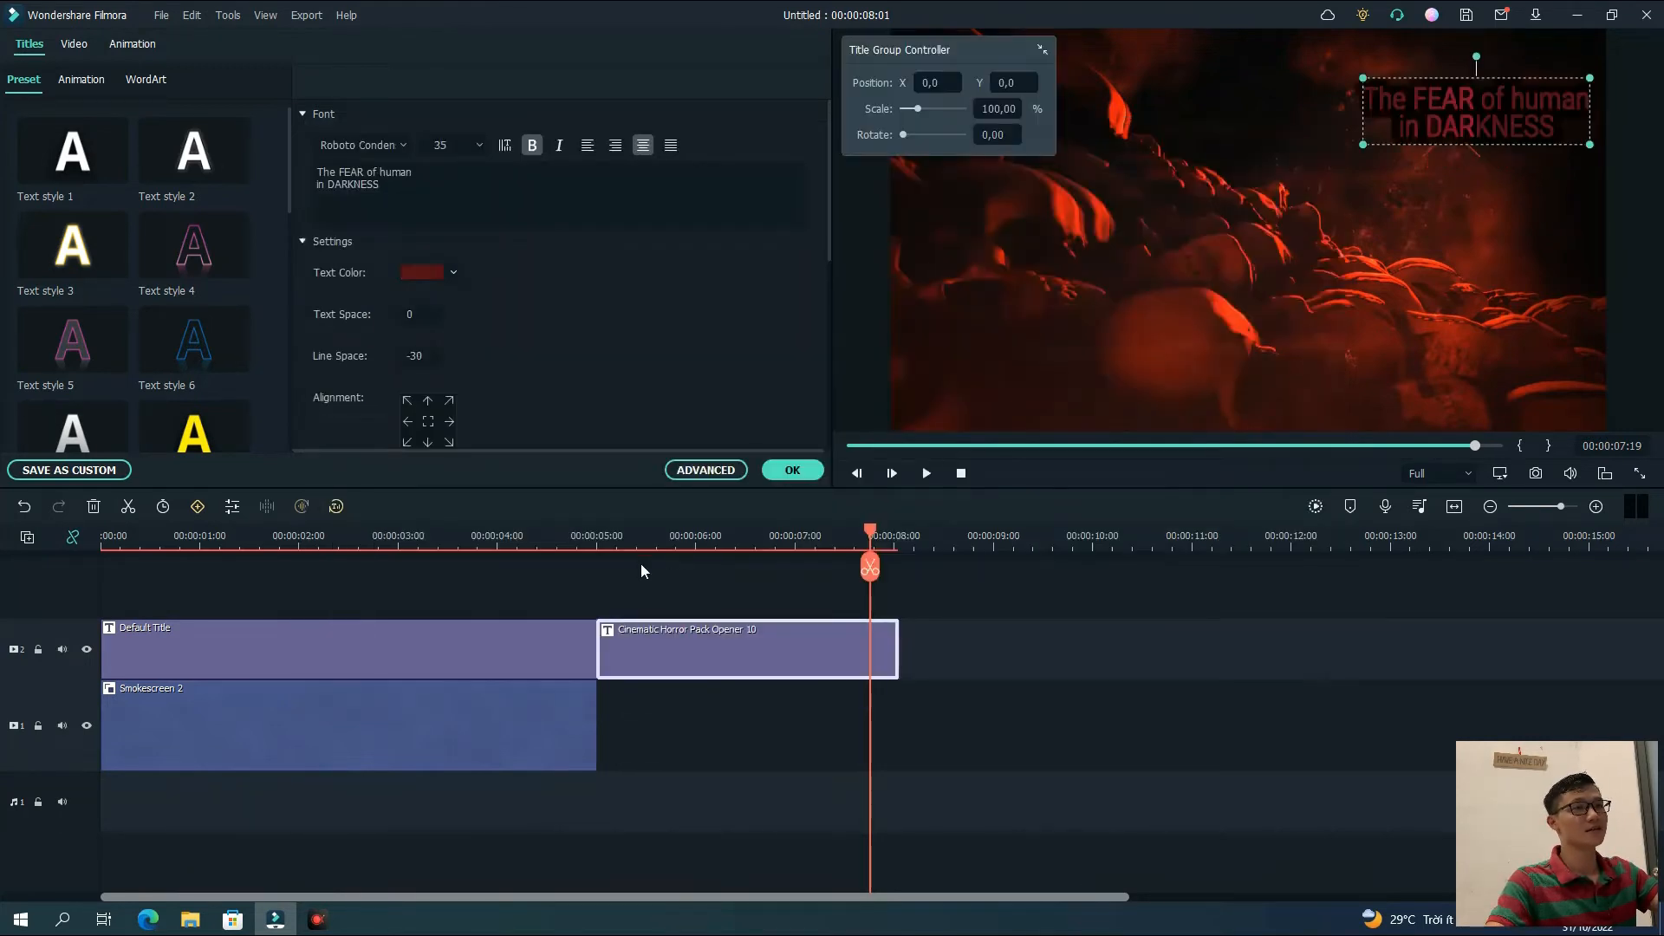
{"action": "left_click", "coordinate": [790, 474]}
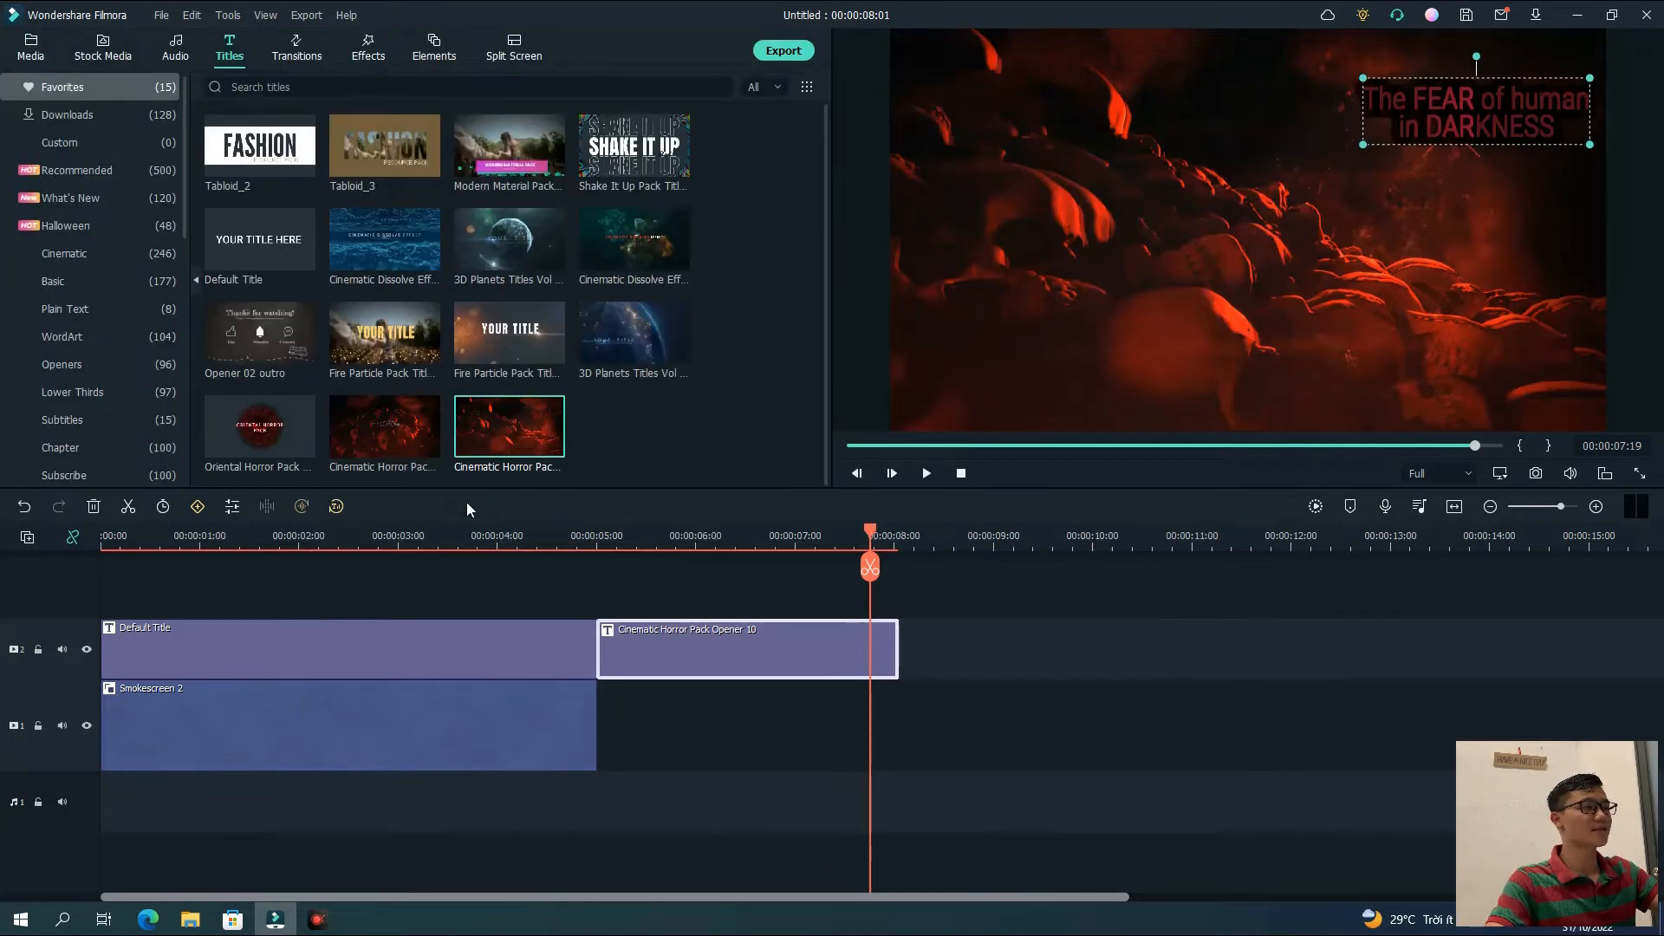
Place Cinematic Horror Pack Opener 11 directly after the Opener 10 clip on the same track
{"action": "left_click_drag", "start_coordinate": [387, 423], "coordinate": [954, 667]}
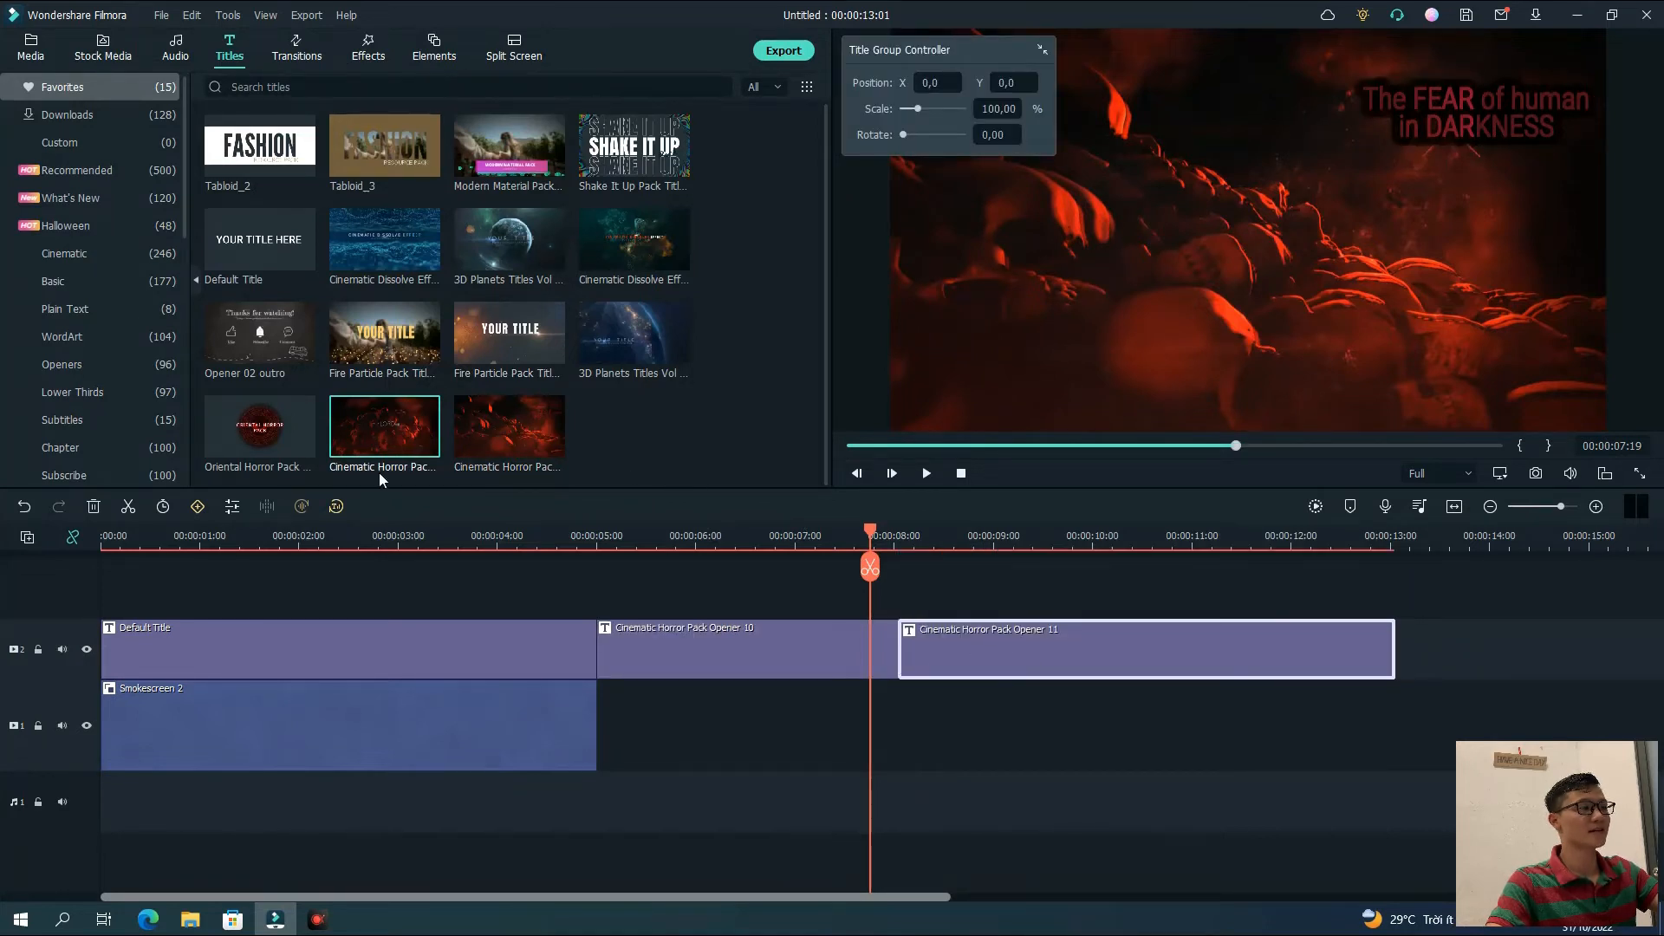
Preview Cinematic Horror Pack Opener 11, shorten its clip to end at 00:00:11:01, and play back the trimmed clip
{"action": "double_click", "coordinate": [386, 442]}
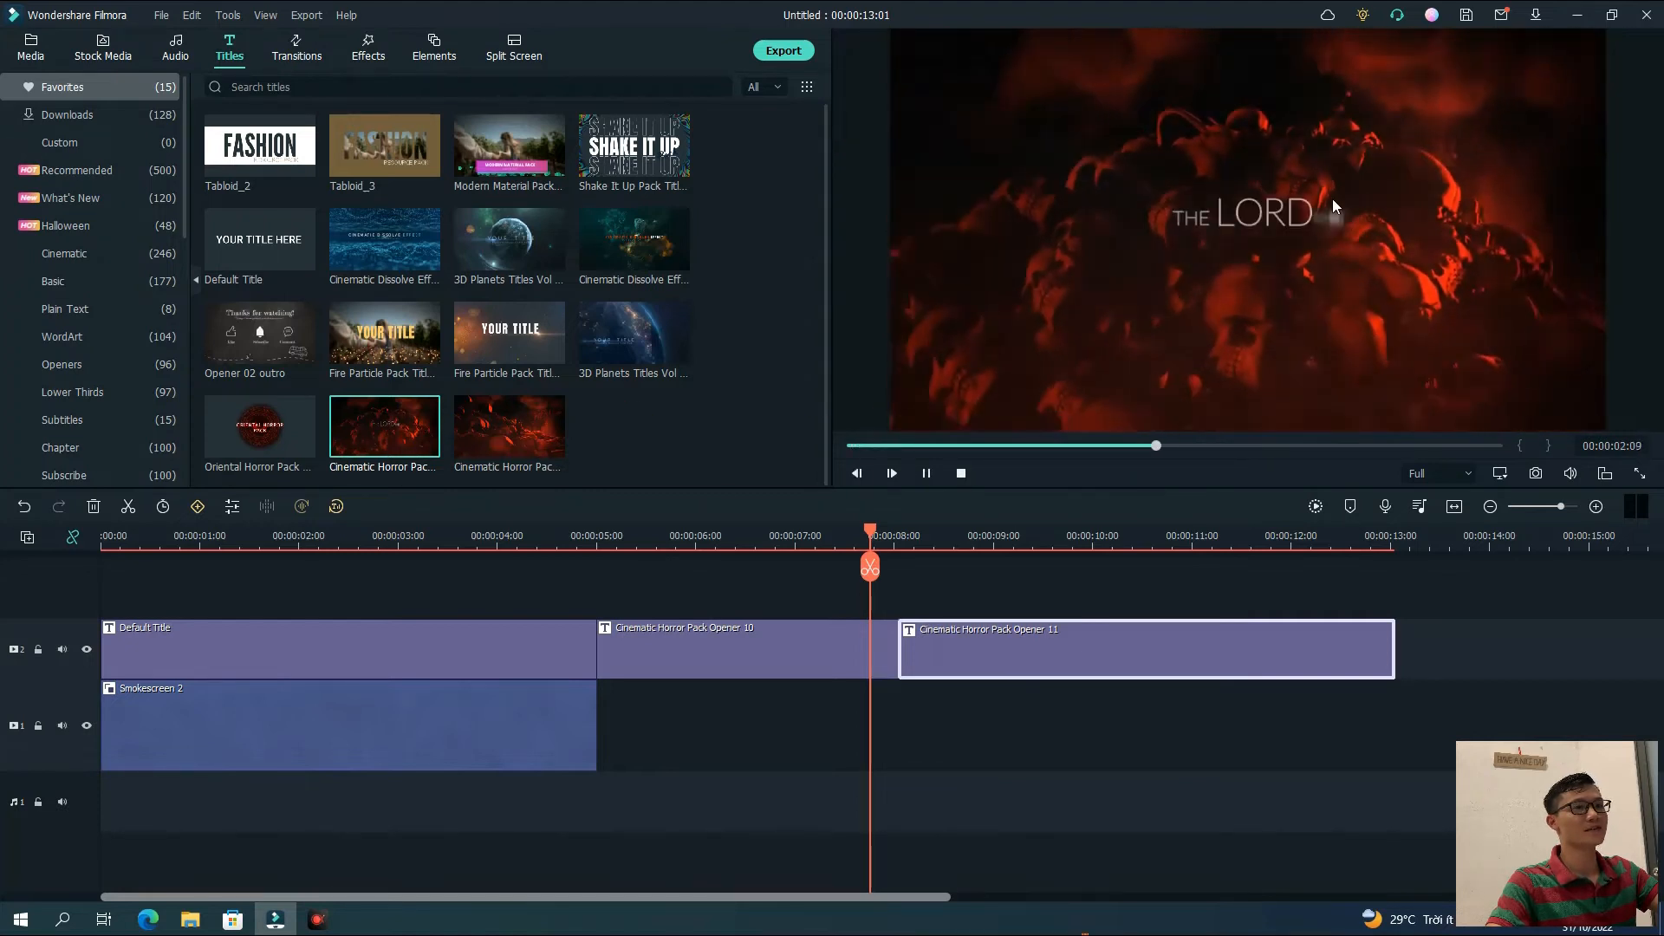
{"action": "key", "text": "space"}
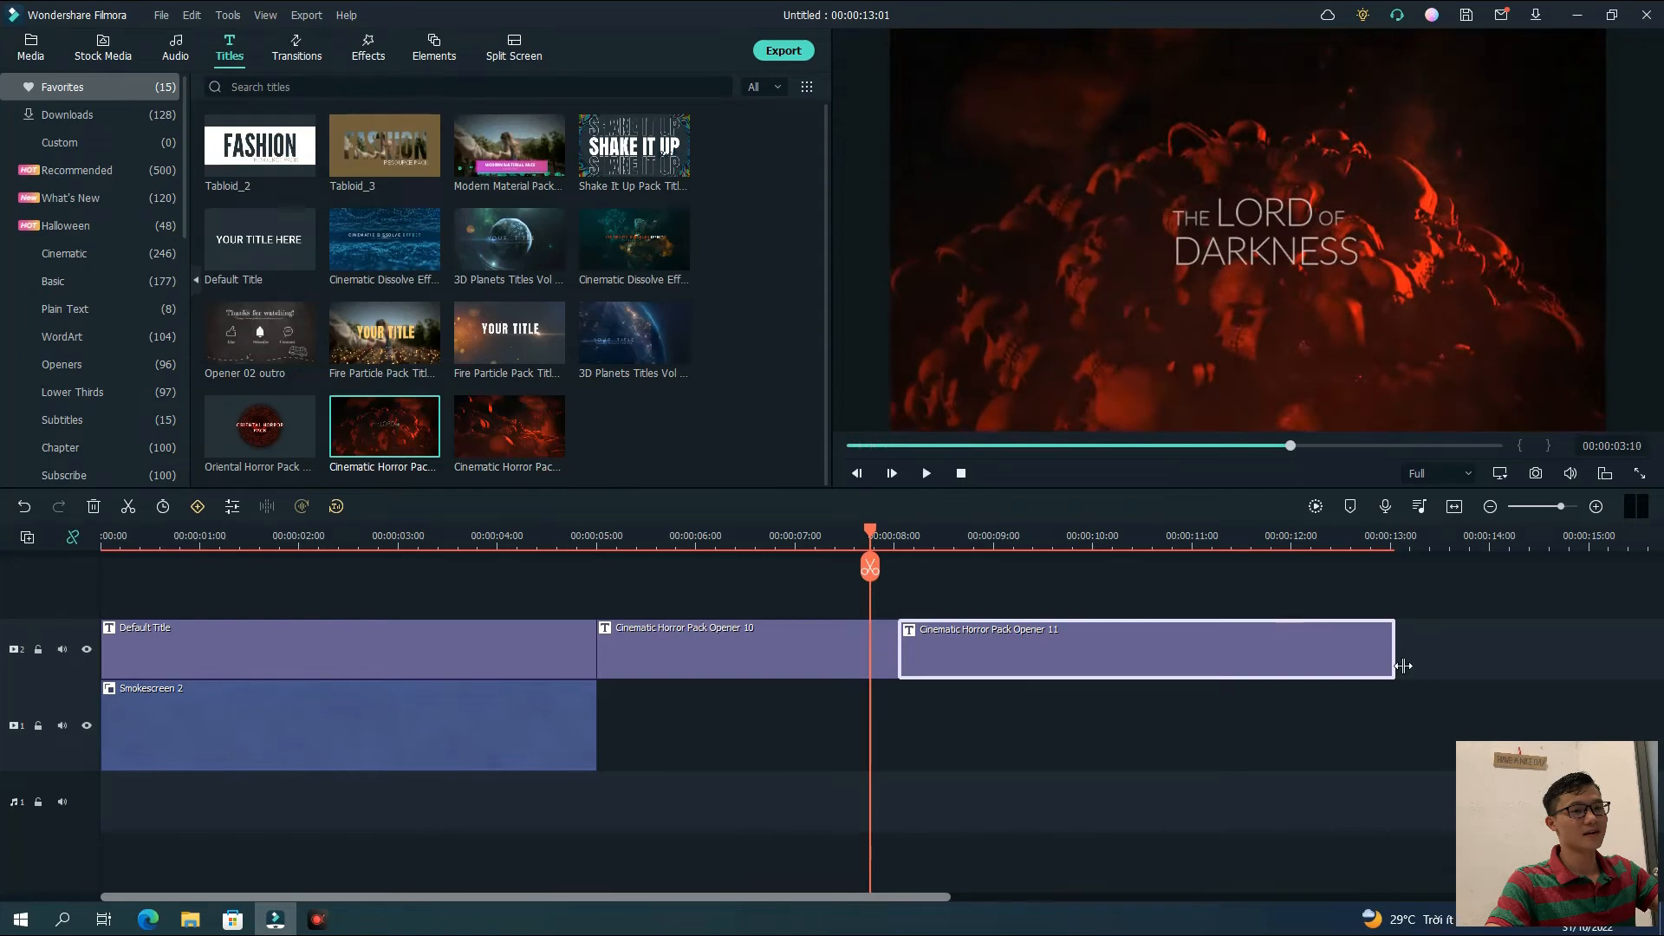
{"action": "left_click_drag", "start_coordinate": [1393, 664], "coordinate": [1197, 659]}
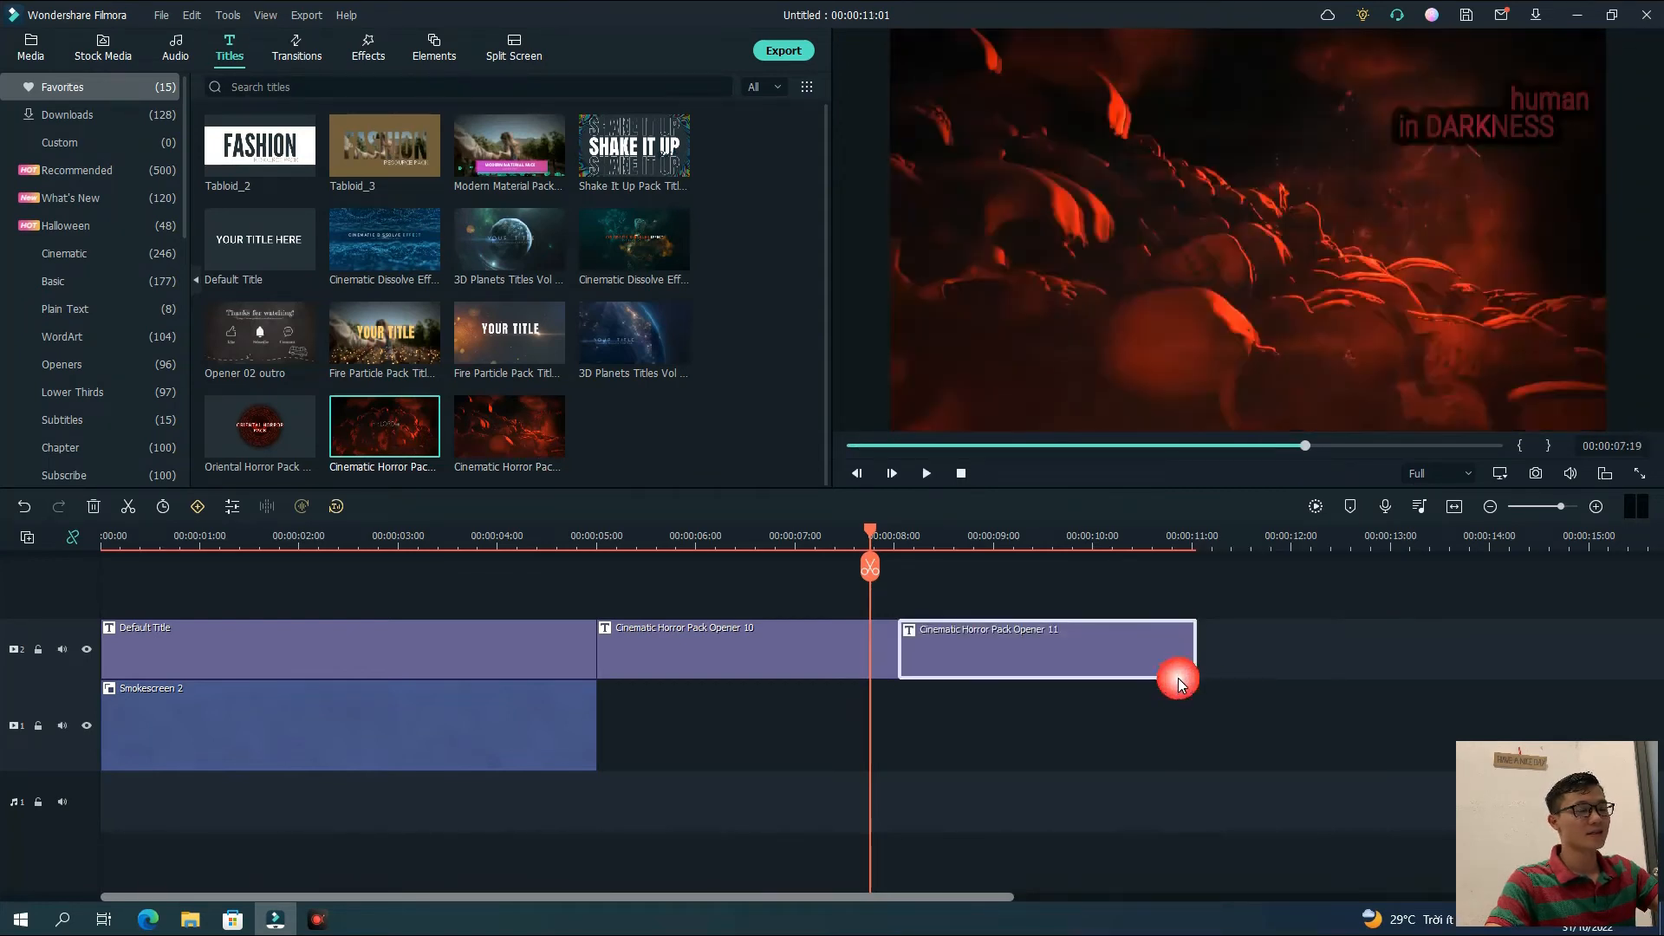
{"action": "left_click", "coordinate": [927, 474]}
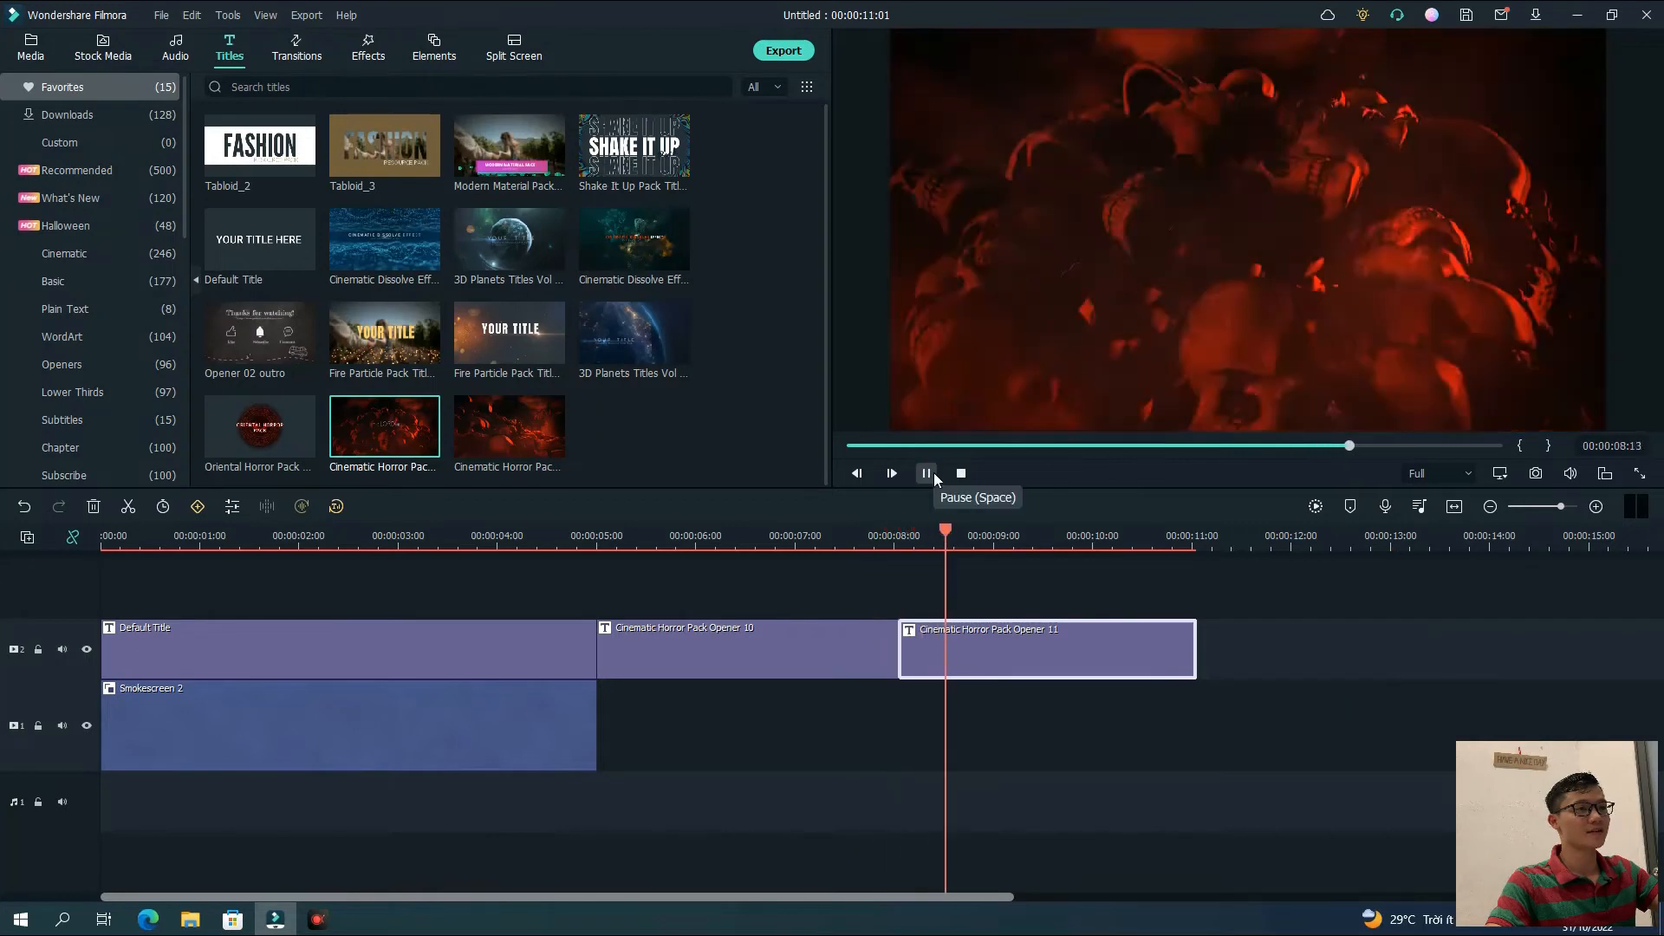
{"action": "left_click", "coordinate": [927, 474]}
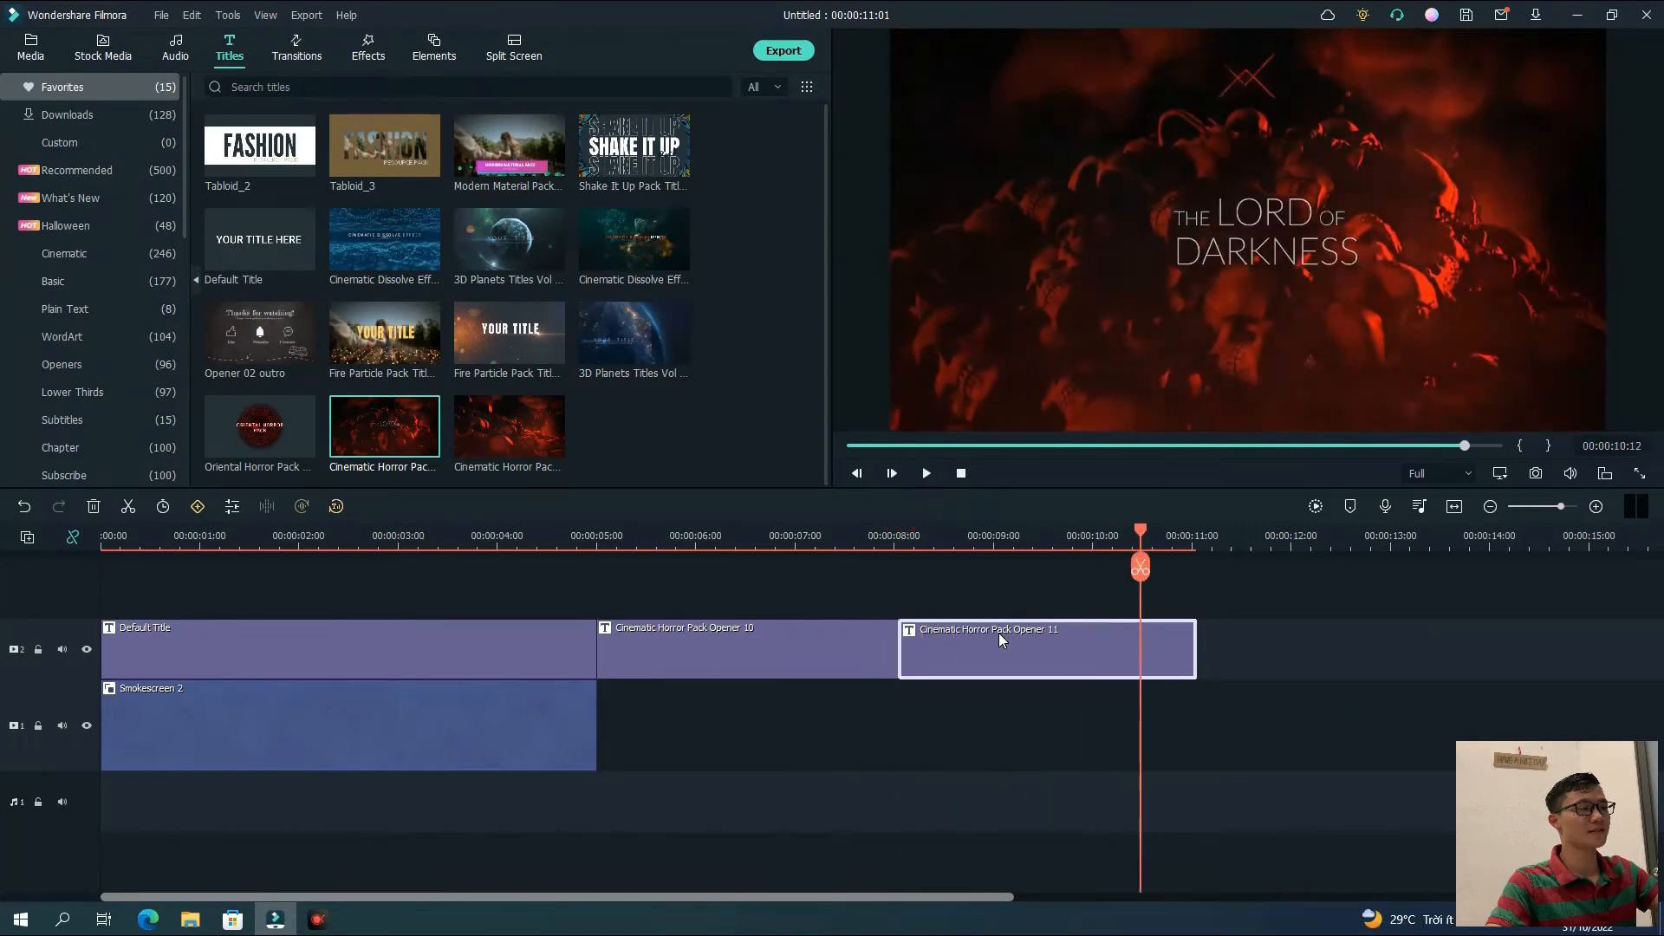
Replace the Opener 11 title text with "The FEAR covers" on the first line and "the world" on the second
{"action": "double_click", "coordinate": [999, 633]}
{"action": "left_click_drag", "start_coordinate": [349, 185], "coordinate": [368, 185]}
{"action": "key", "text": "ctrl+a"}
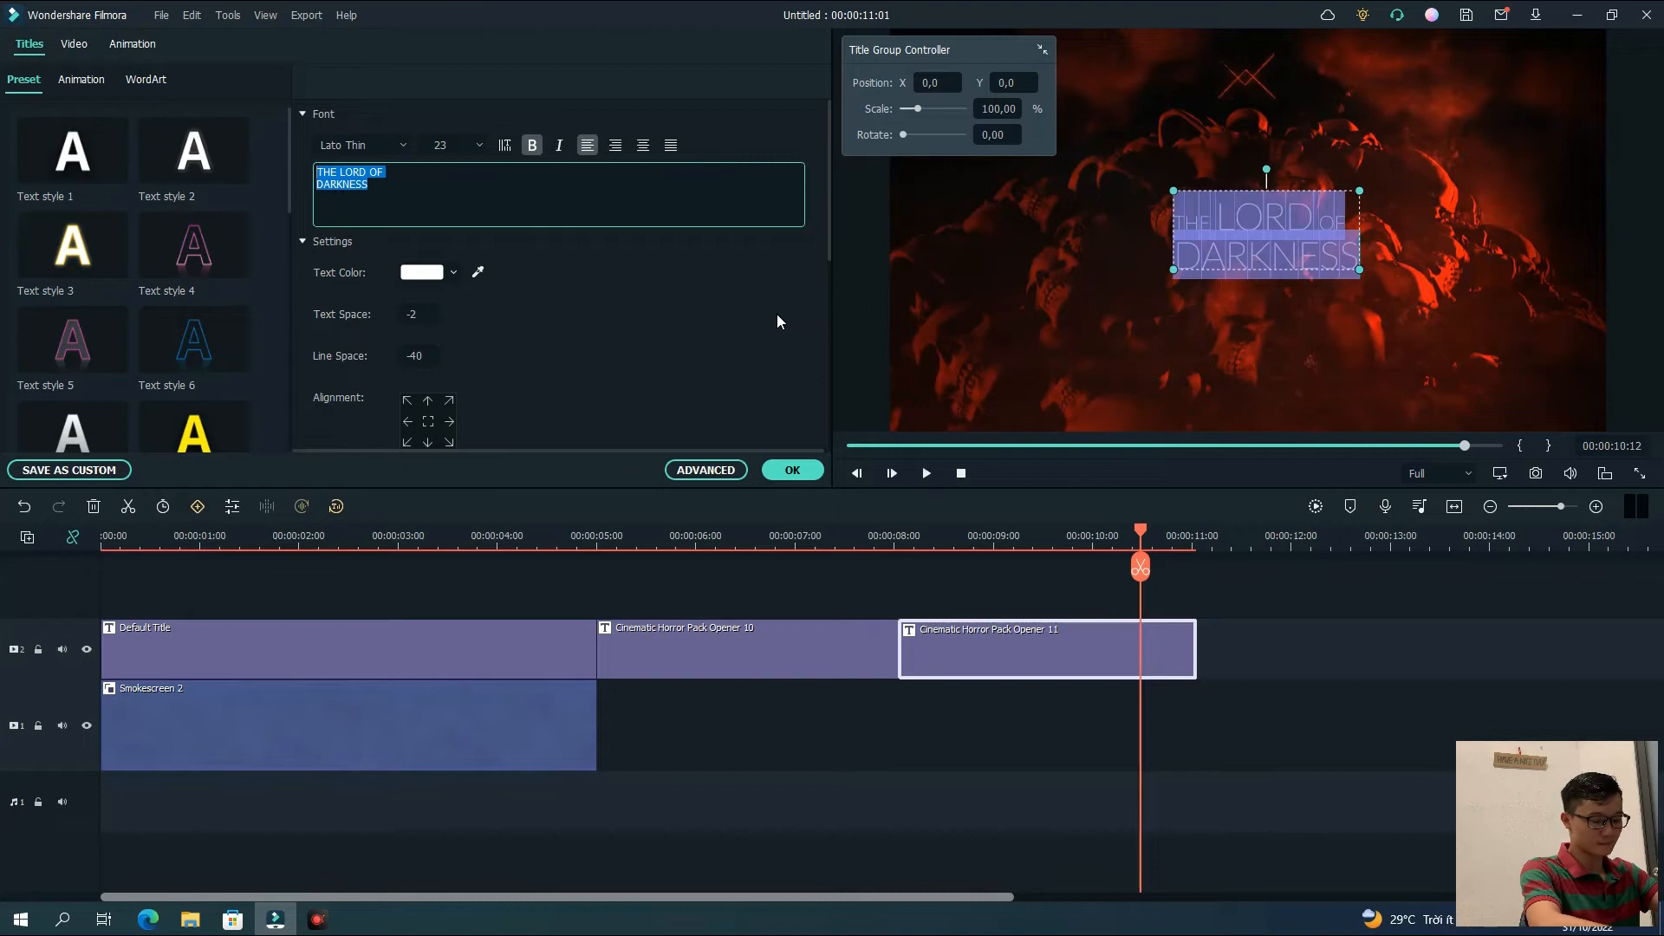
{"action": "type", "text": "tHE"}
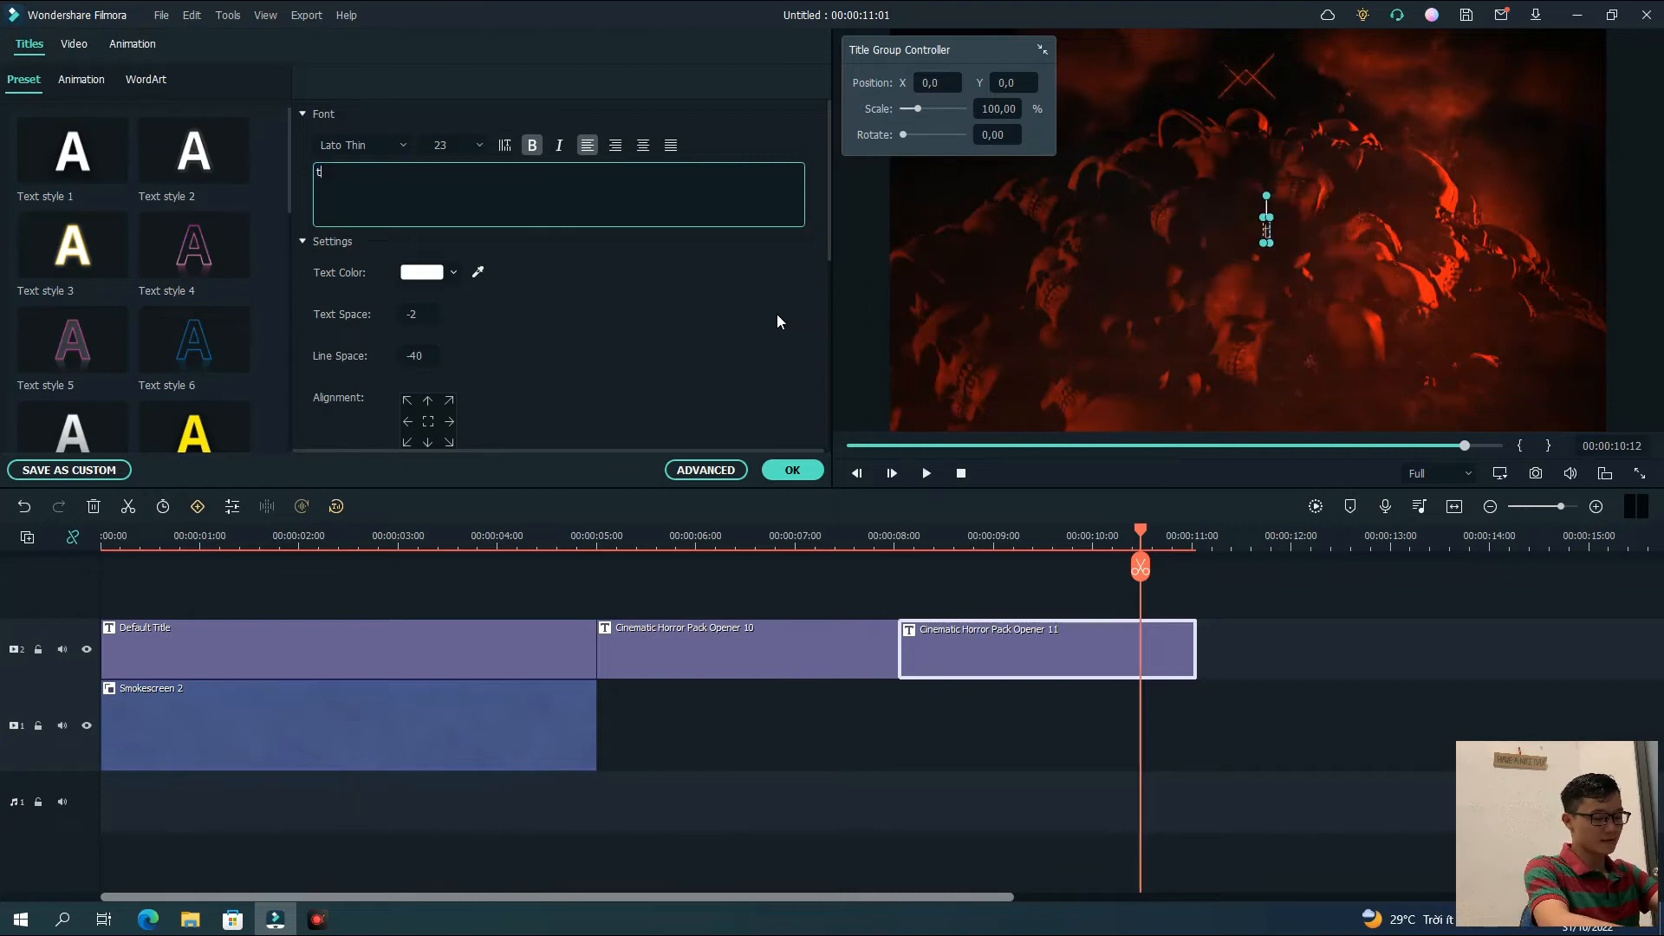
{"action": "key", "text": "BackSpace"}
{"action": "key", "text": "BackSpace"}
{"action": "key", "text": "BackSpace"}
{"action": "key", "text": "BackSpace"}
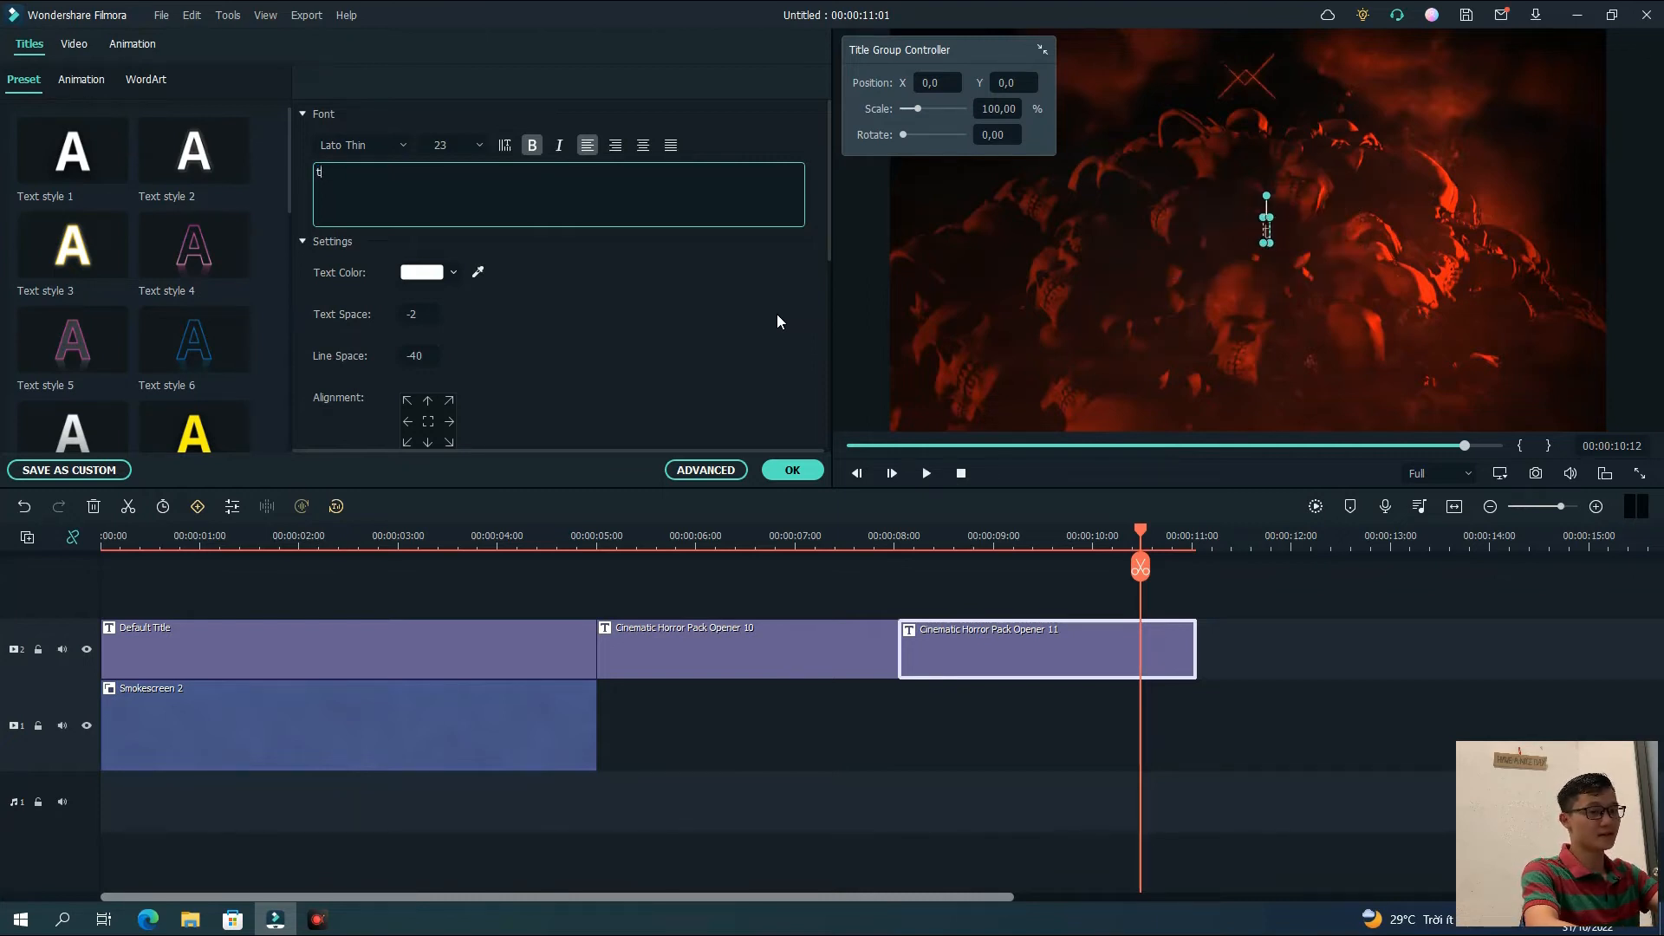
{"action": "type", "text": "The"}
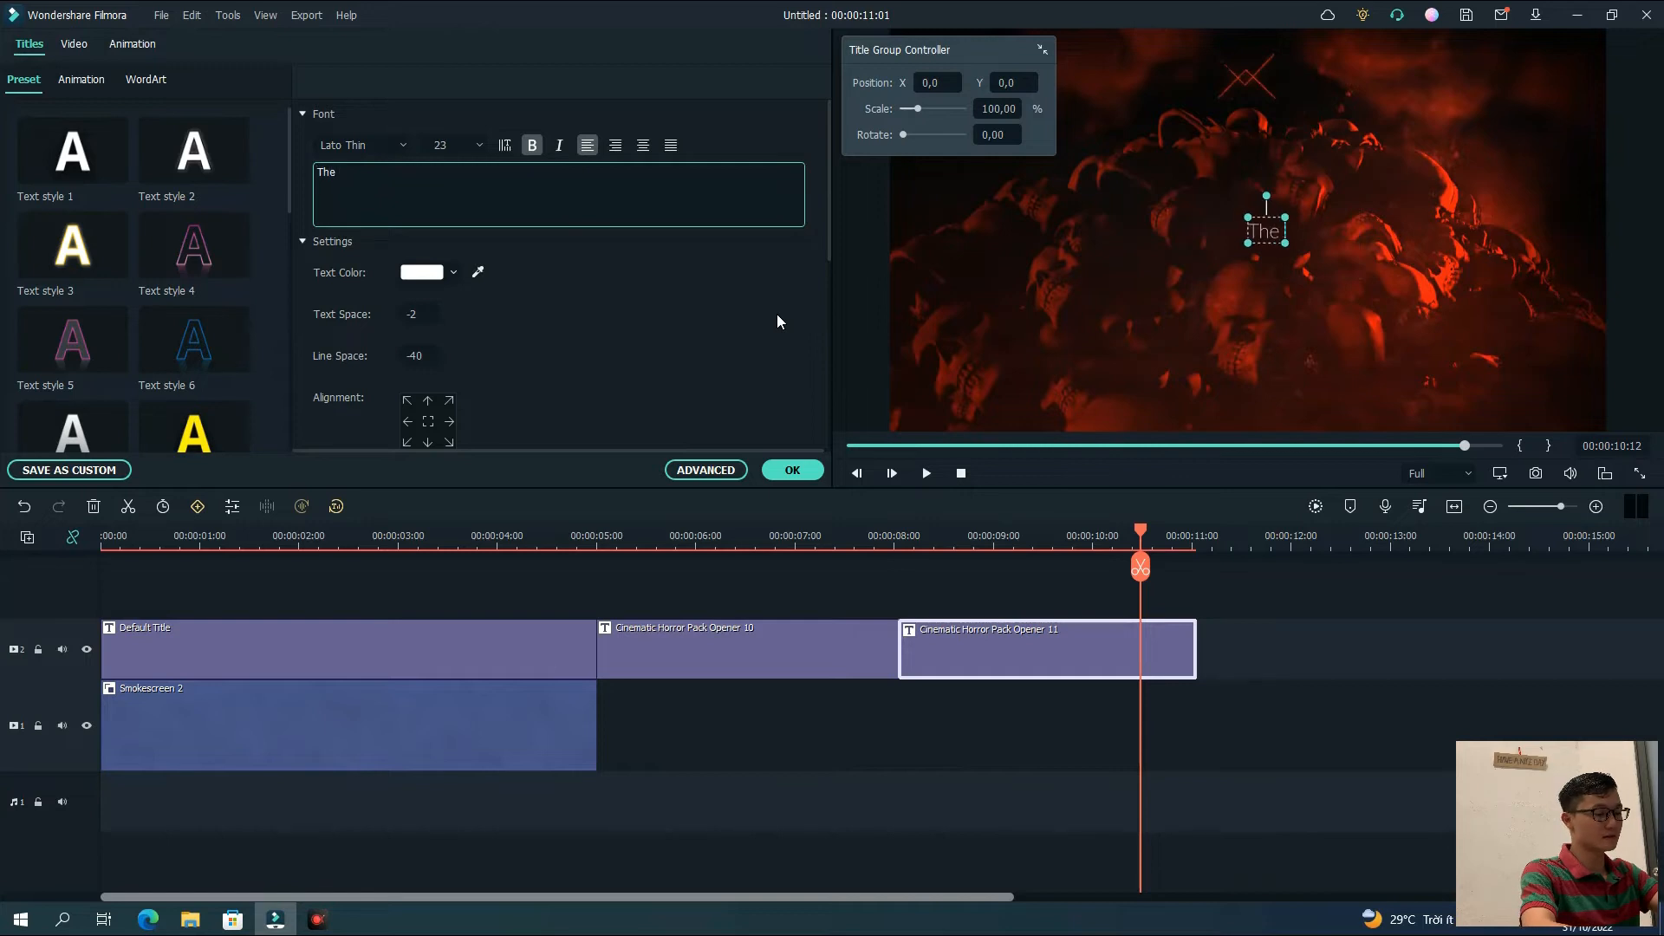
{"action": "type", "text": " FEAR "}
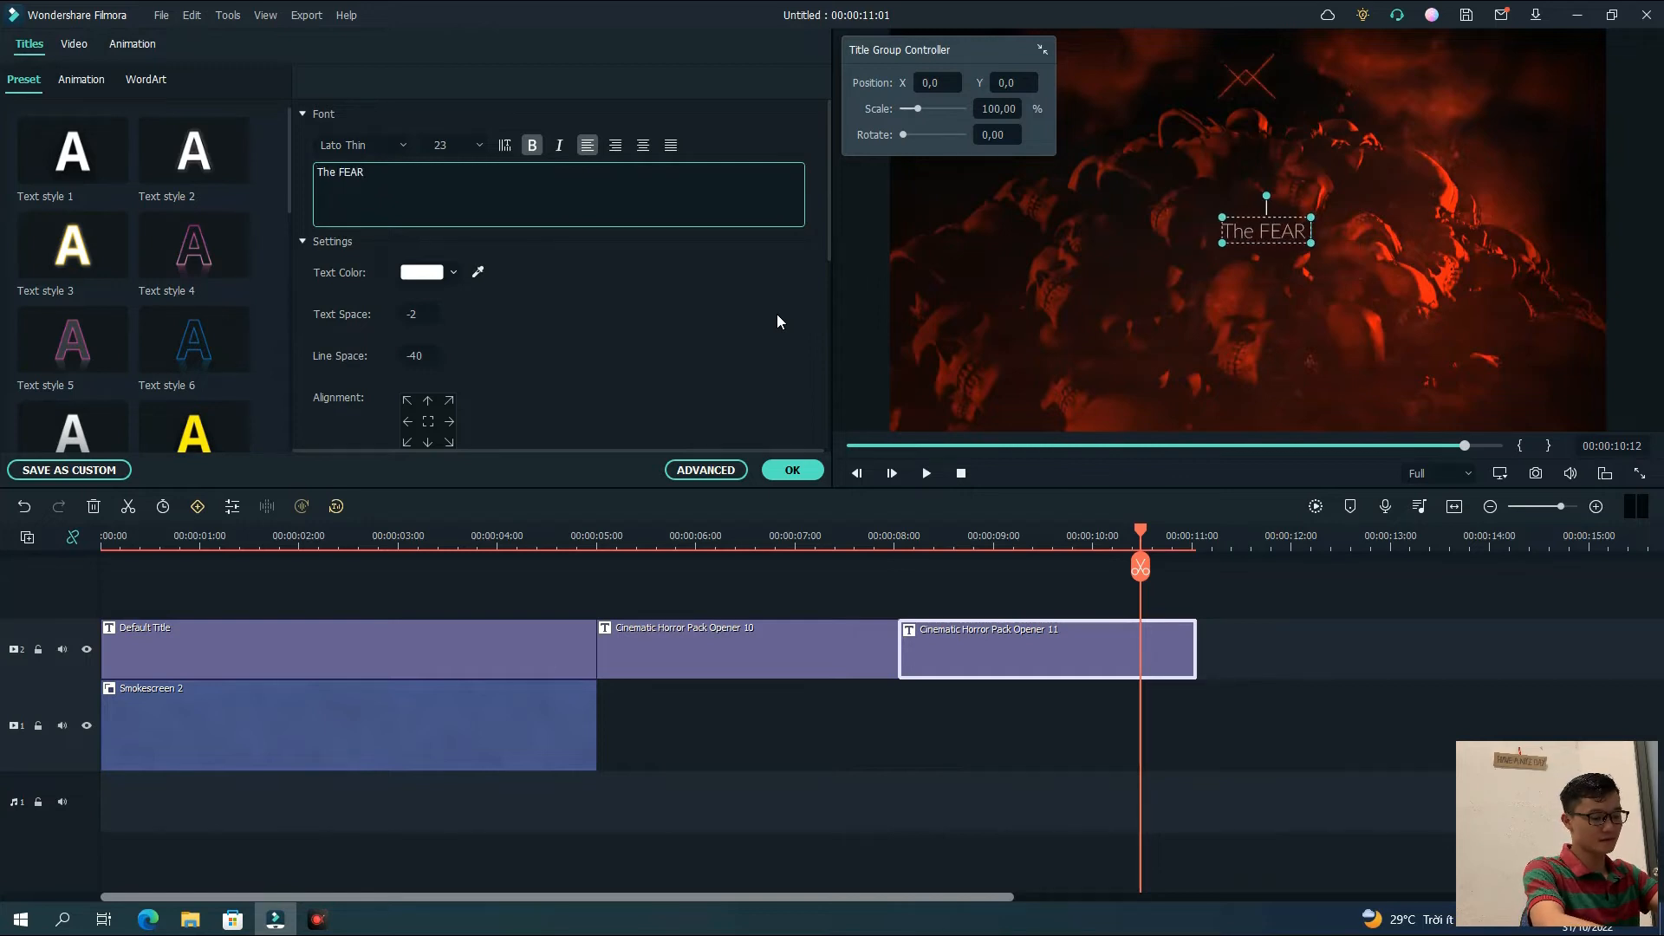
{"action": "type", "text": " covers"}
{"action": "key", "text": "Return"}
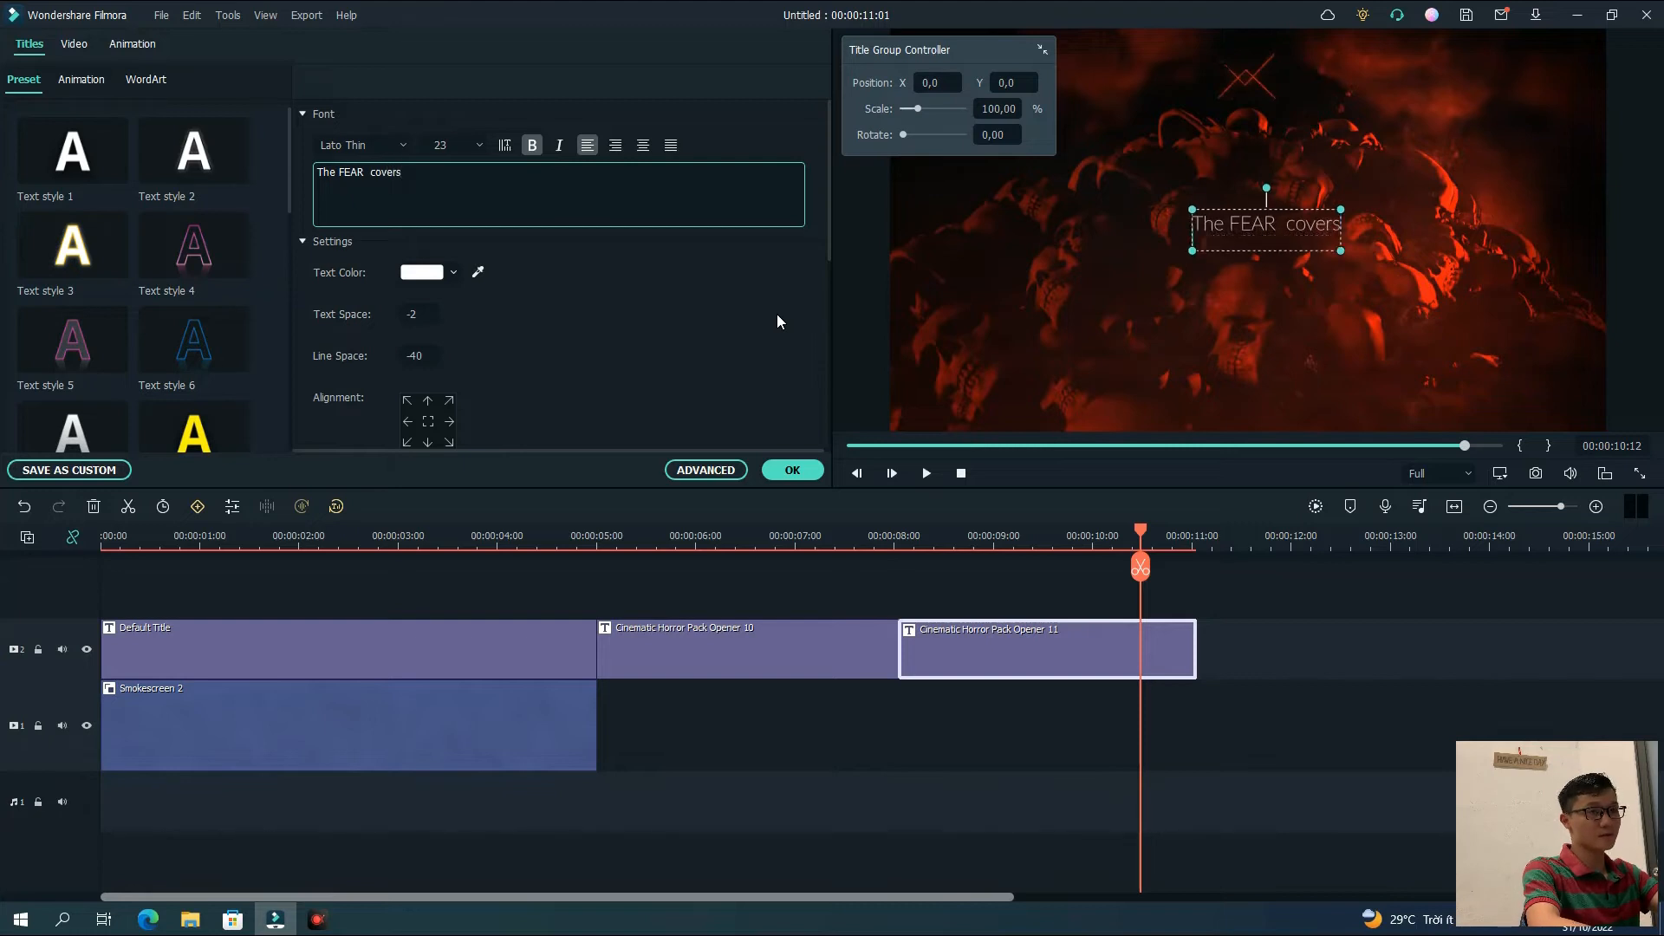
{"action": "type", "text": "the"}
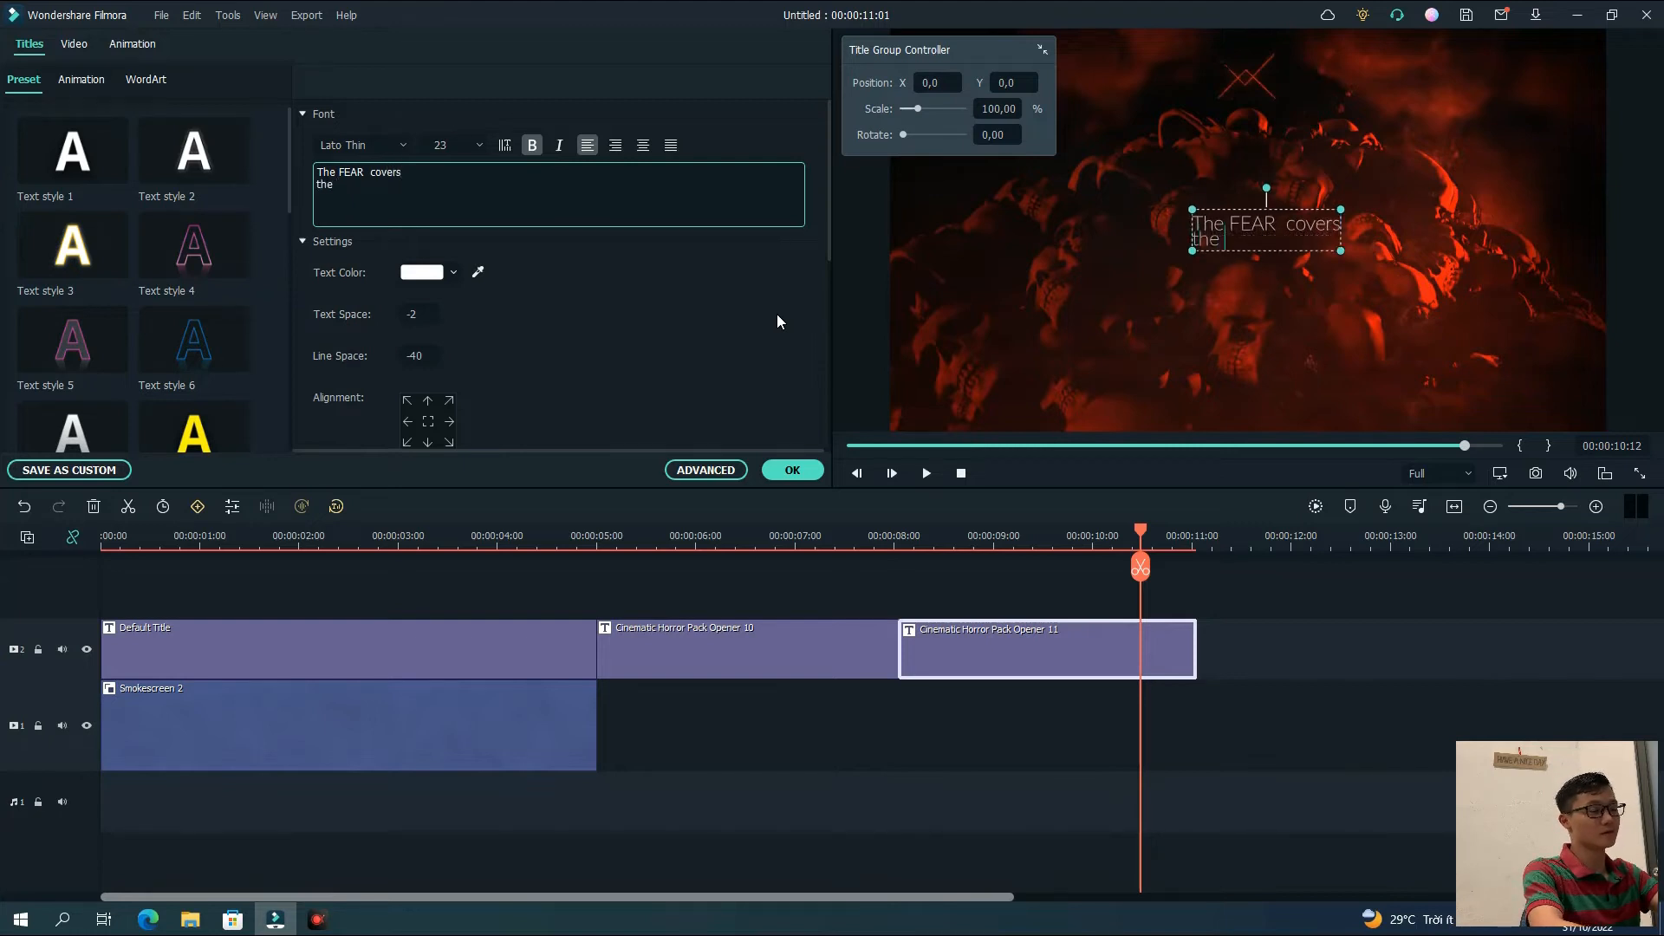
{"action": "type", "text": " world"}
Center-align the two lines of the Opener 11 title text
{"action": "left_click", "coordinate": [1257, 280]}
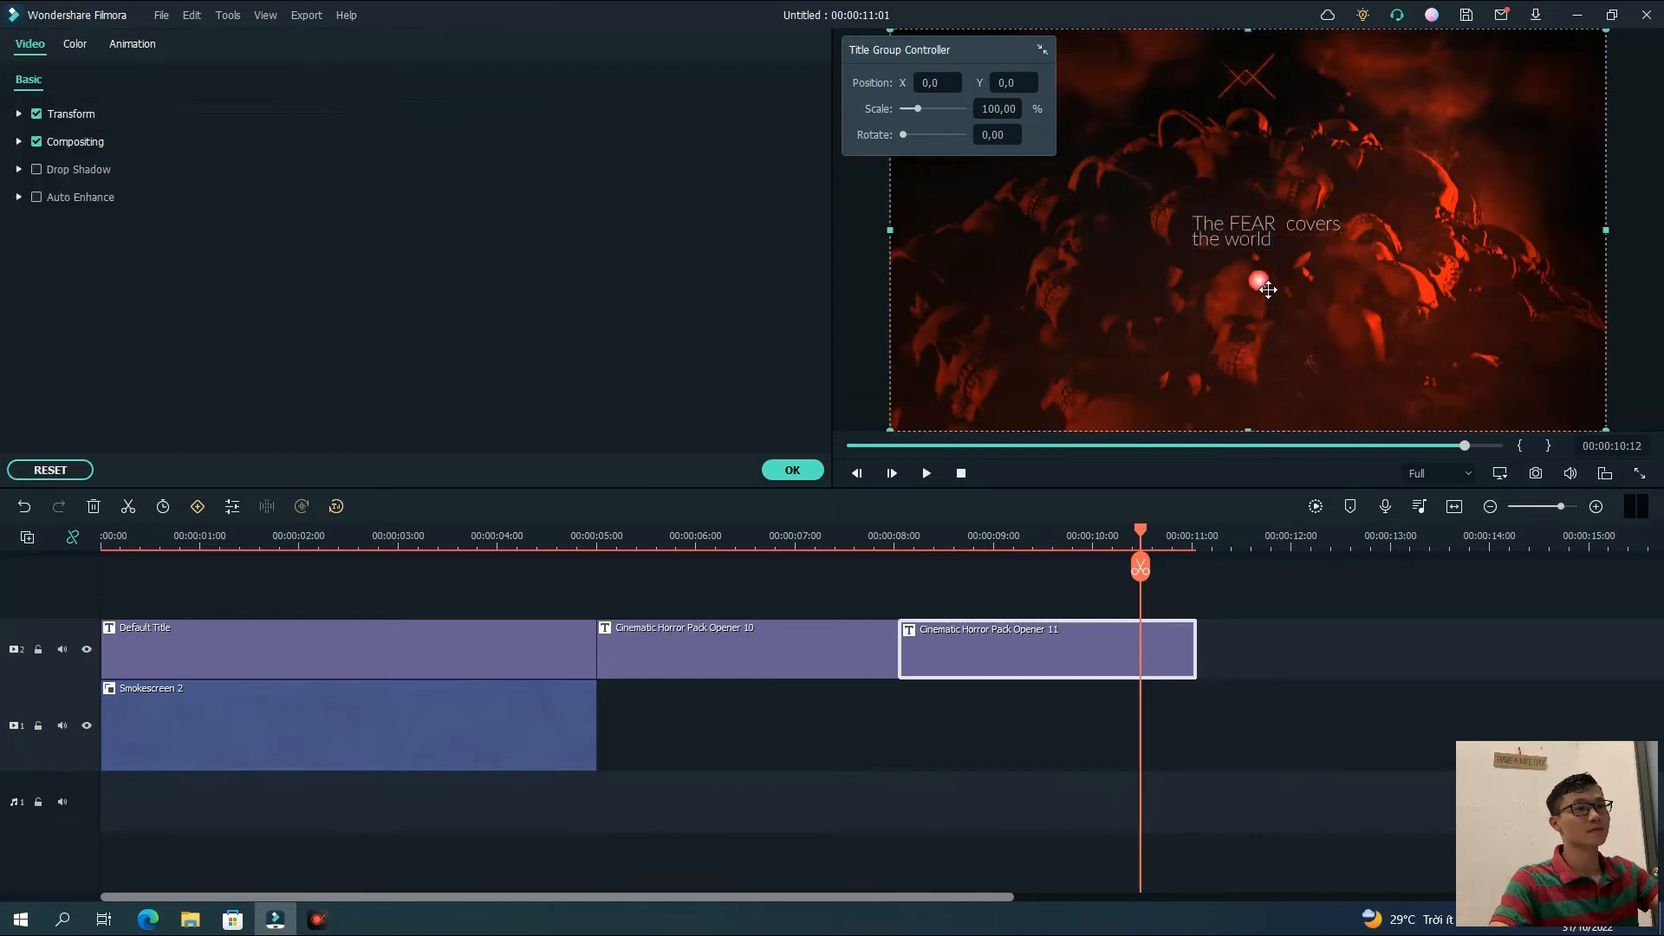
{"action": "left_click", "coordinate": [1256, 235]}
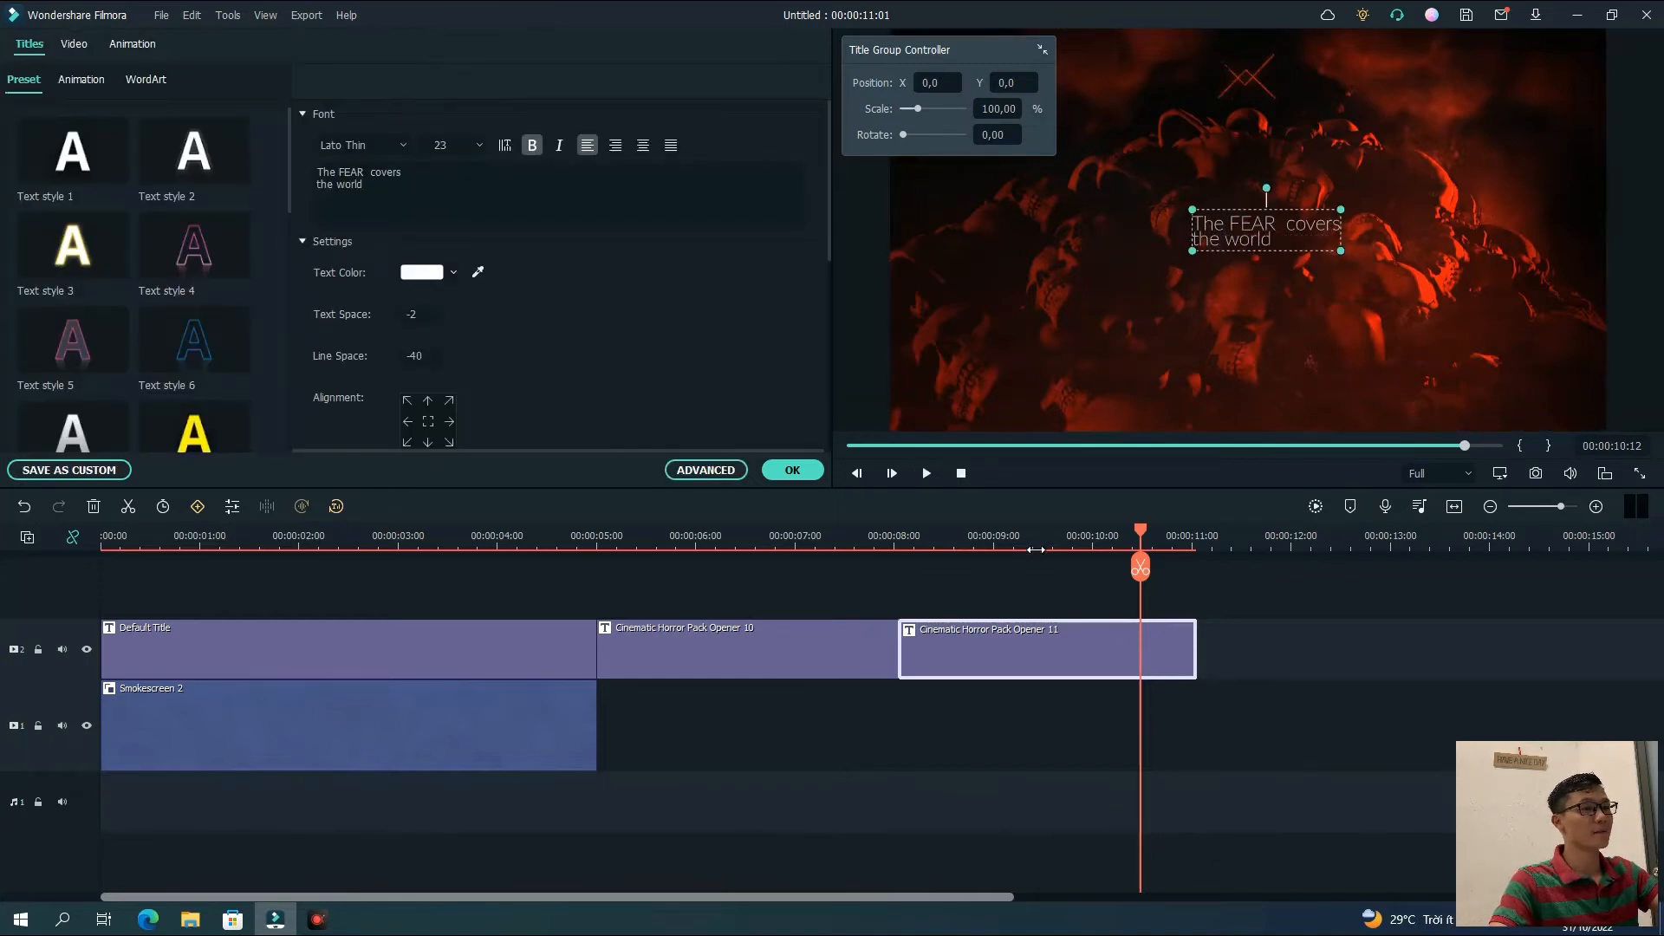
{"action": "left_click", "coordinate": [615, 144]}
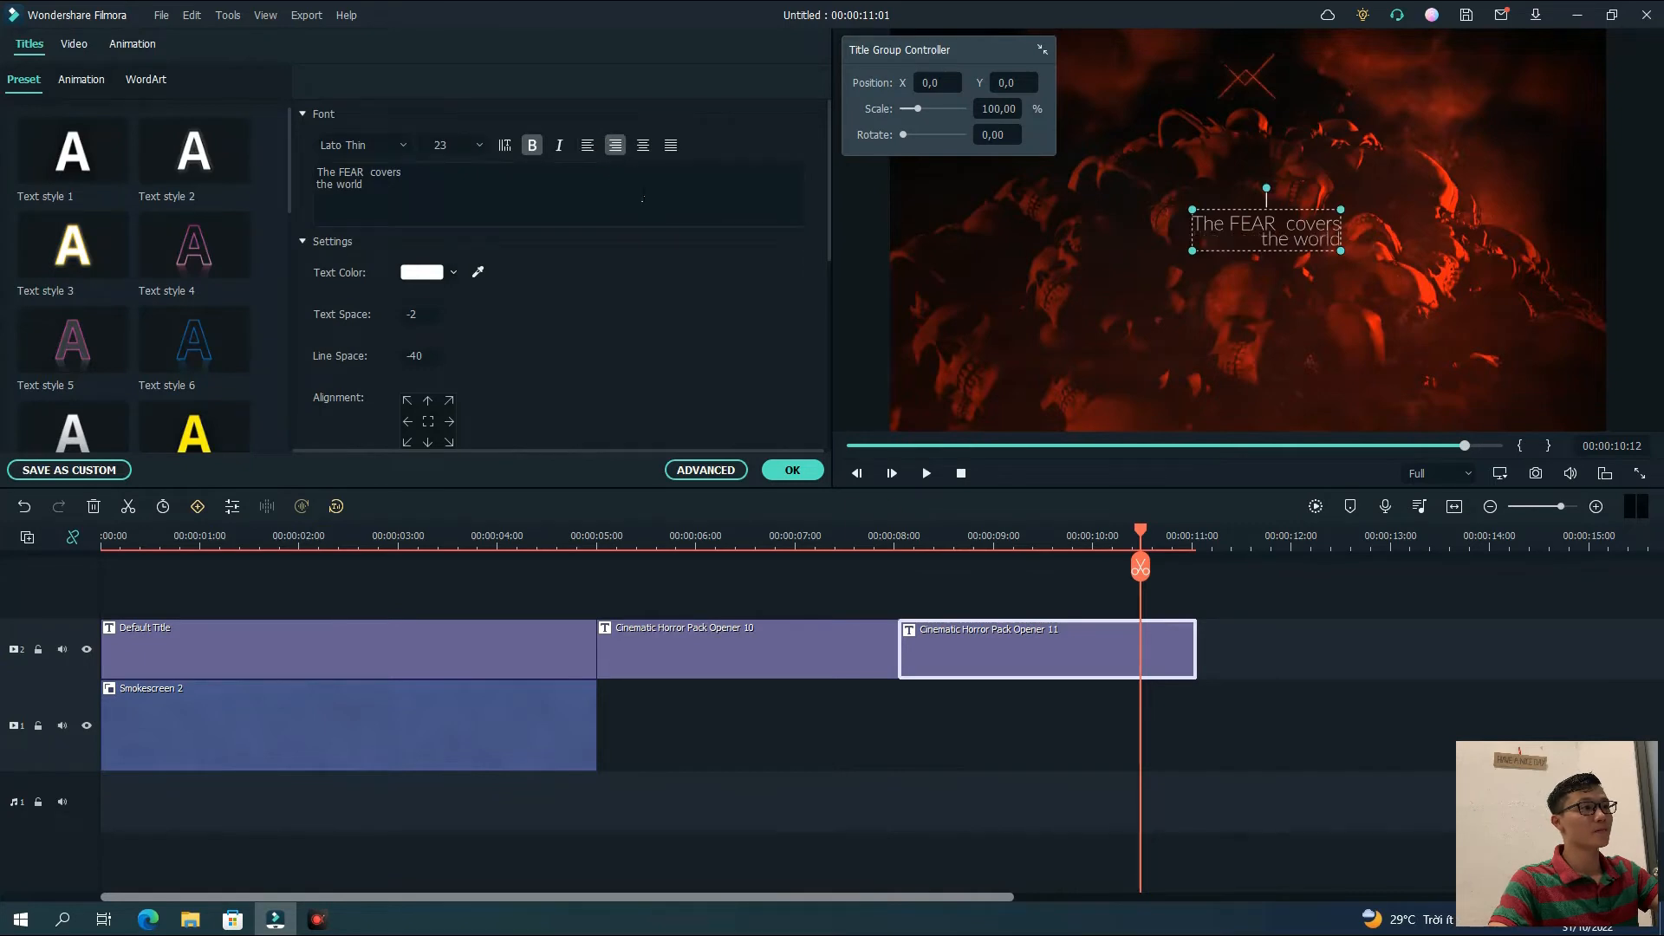
{"action": "left_click", "coordinate": [643, 145]}
Restyle the Opener 11 text in advanced editing as Roboto Condensed, size 40, line space -30, text space 0, dark red with a black outline
{"action": "left_click", "coordinate": [706, 471]}
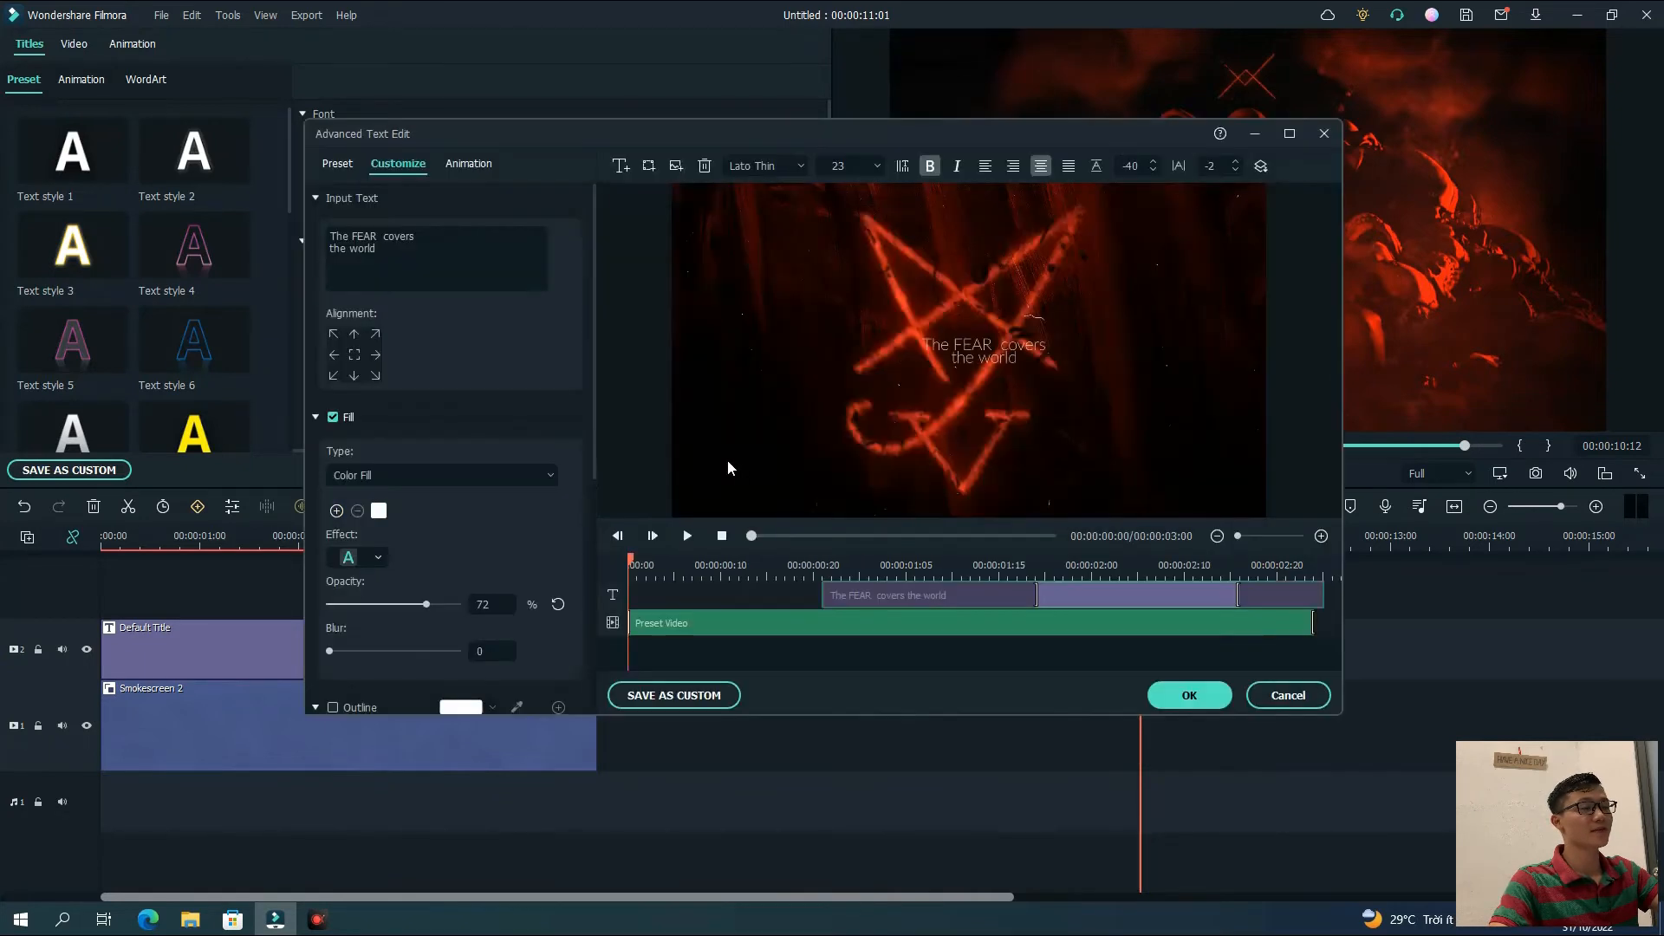
{"action": "left_click", "coordinate": [769, 167]}
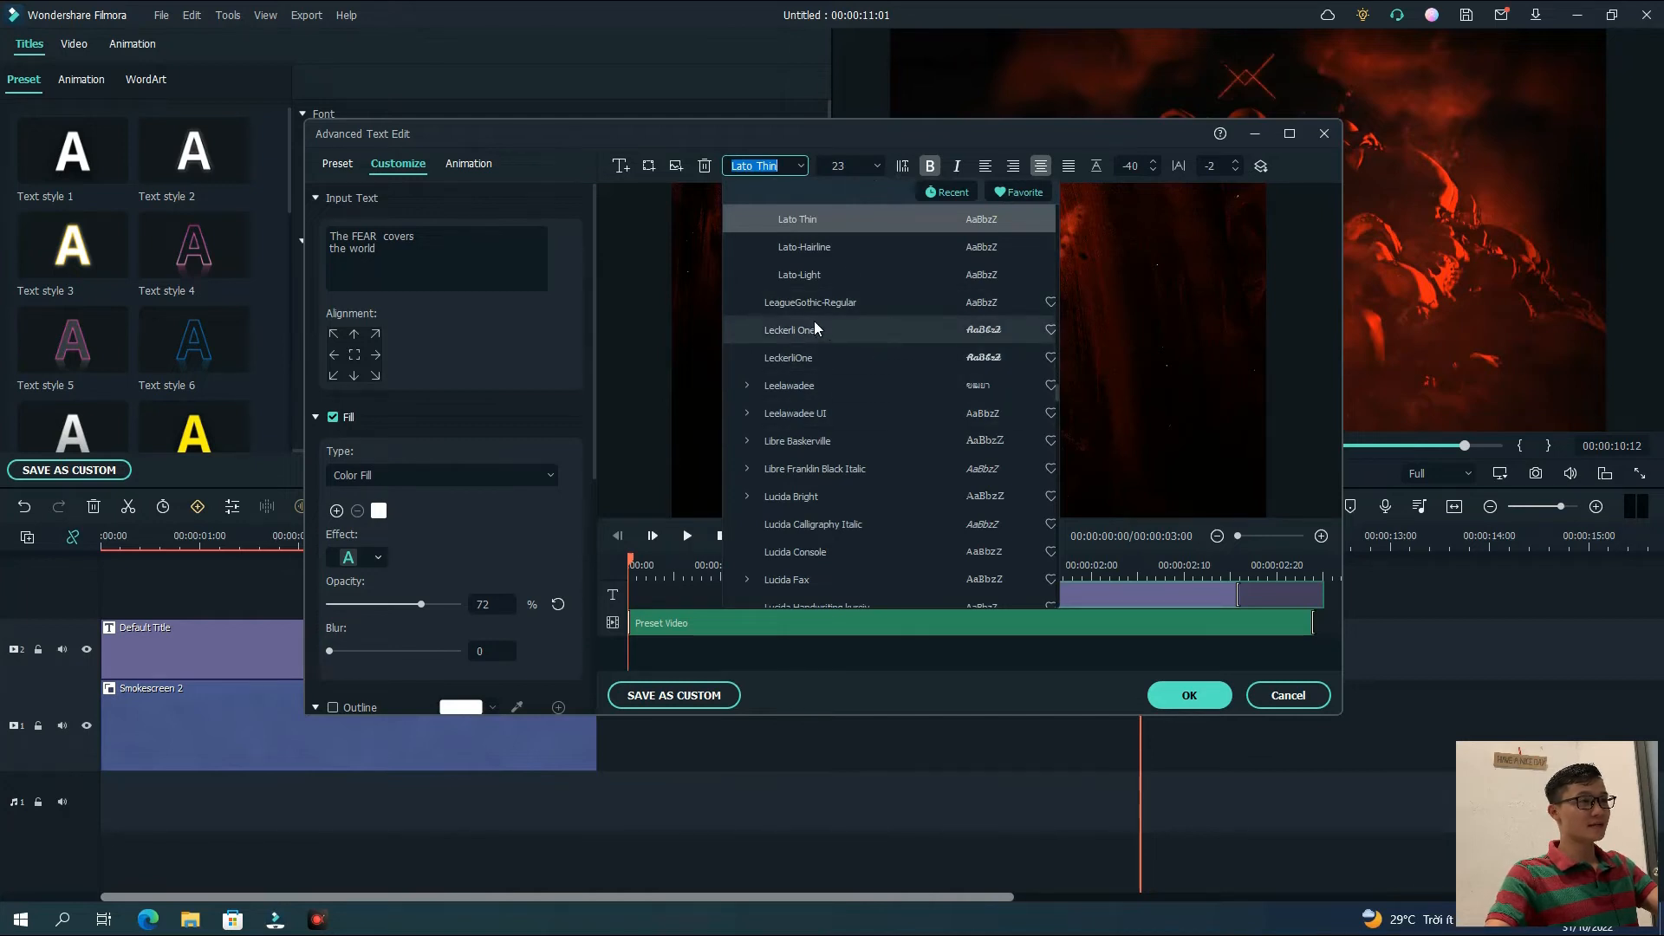
{"action": "scroll", "coordinate": [858, 270], "scroll_direction": "up", "scroll_amount": 10}
{"action": "scroll", "coordinate": [1040, 434], "scroll_direction": "up", "scroll_amount": 10}
{"action": "scroll", "coordinate": [1033, 345], "scroll_direction": "up", "scroll_amount": 10}
{"action": "left_click_drag", "start_coordinate": [1057, 248], "coordinate": [1052, 185]}
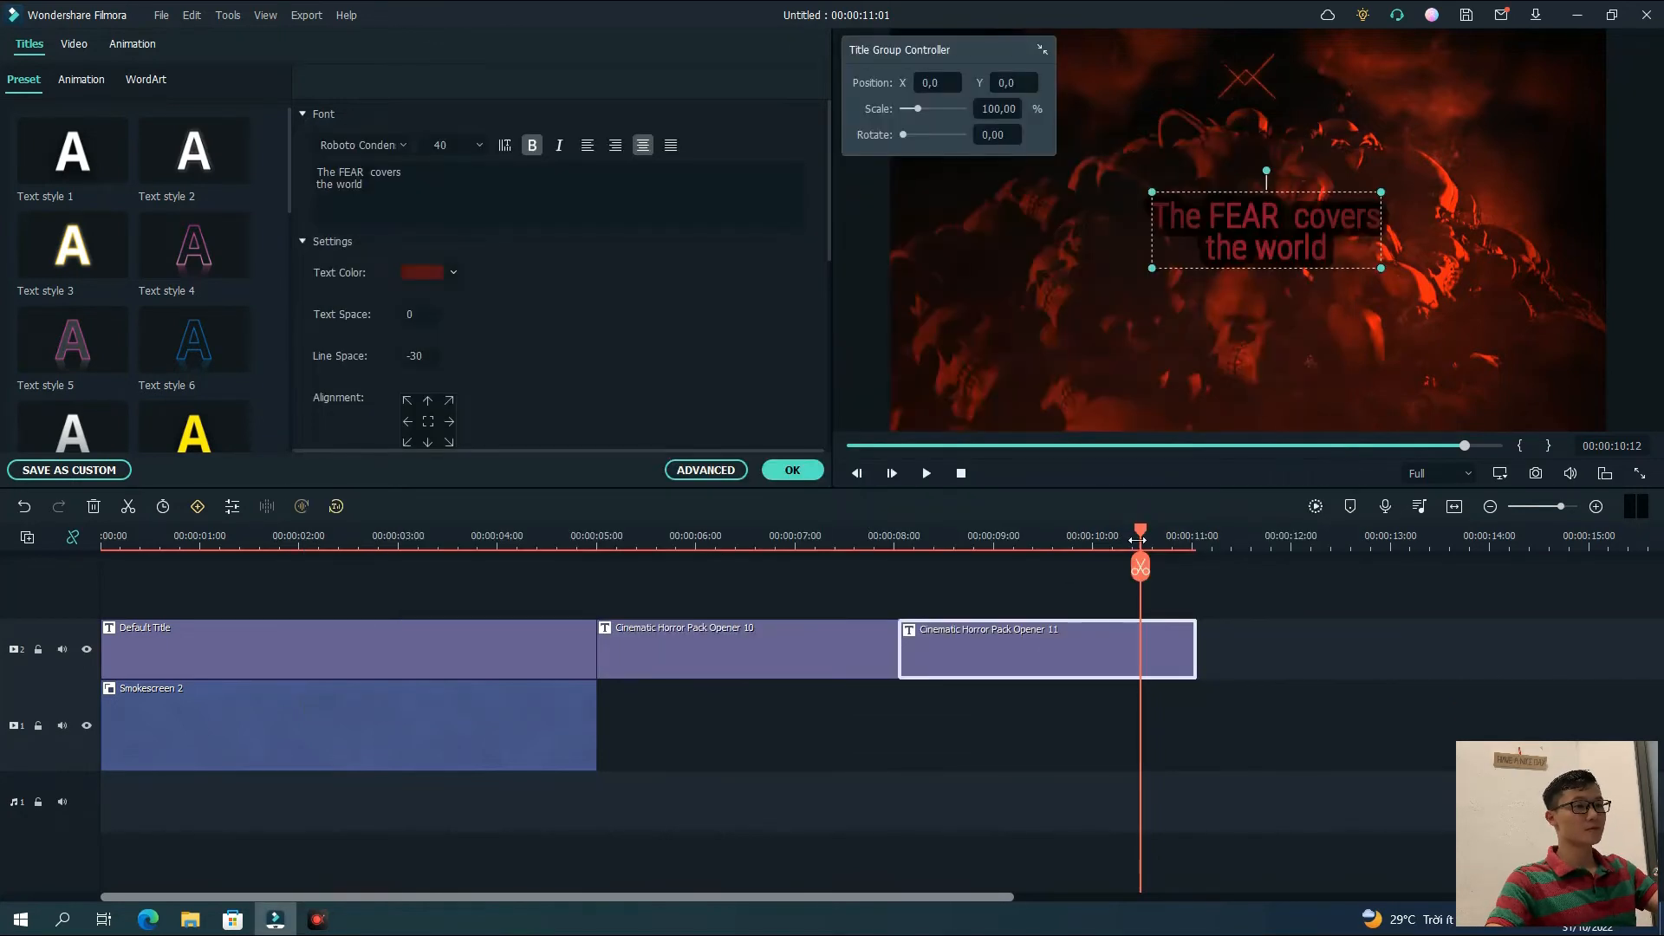
Review the restyled Opener 11 title, inspect Opener 10's advanced text settings without changes, and close the title editor
{"action": "mouse_move", "coordinate": [1139, 539]}
{"action": "left_mouse_down"}
{"action": "mouse_move", "coordinate": [746, 534]}
{"action": "mouse_move", "coordinate": [1116, 562]}
{"action": "left_mouse_up"}
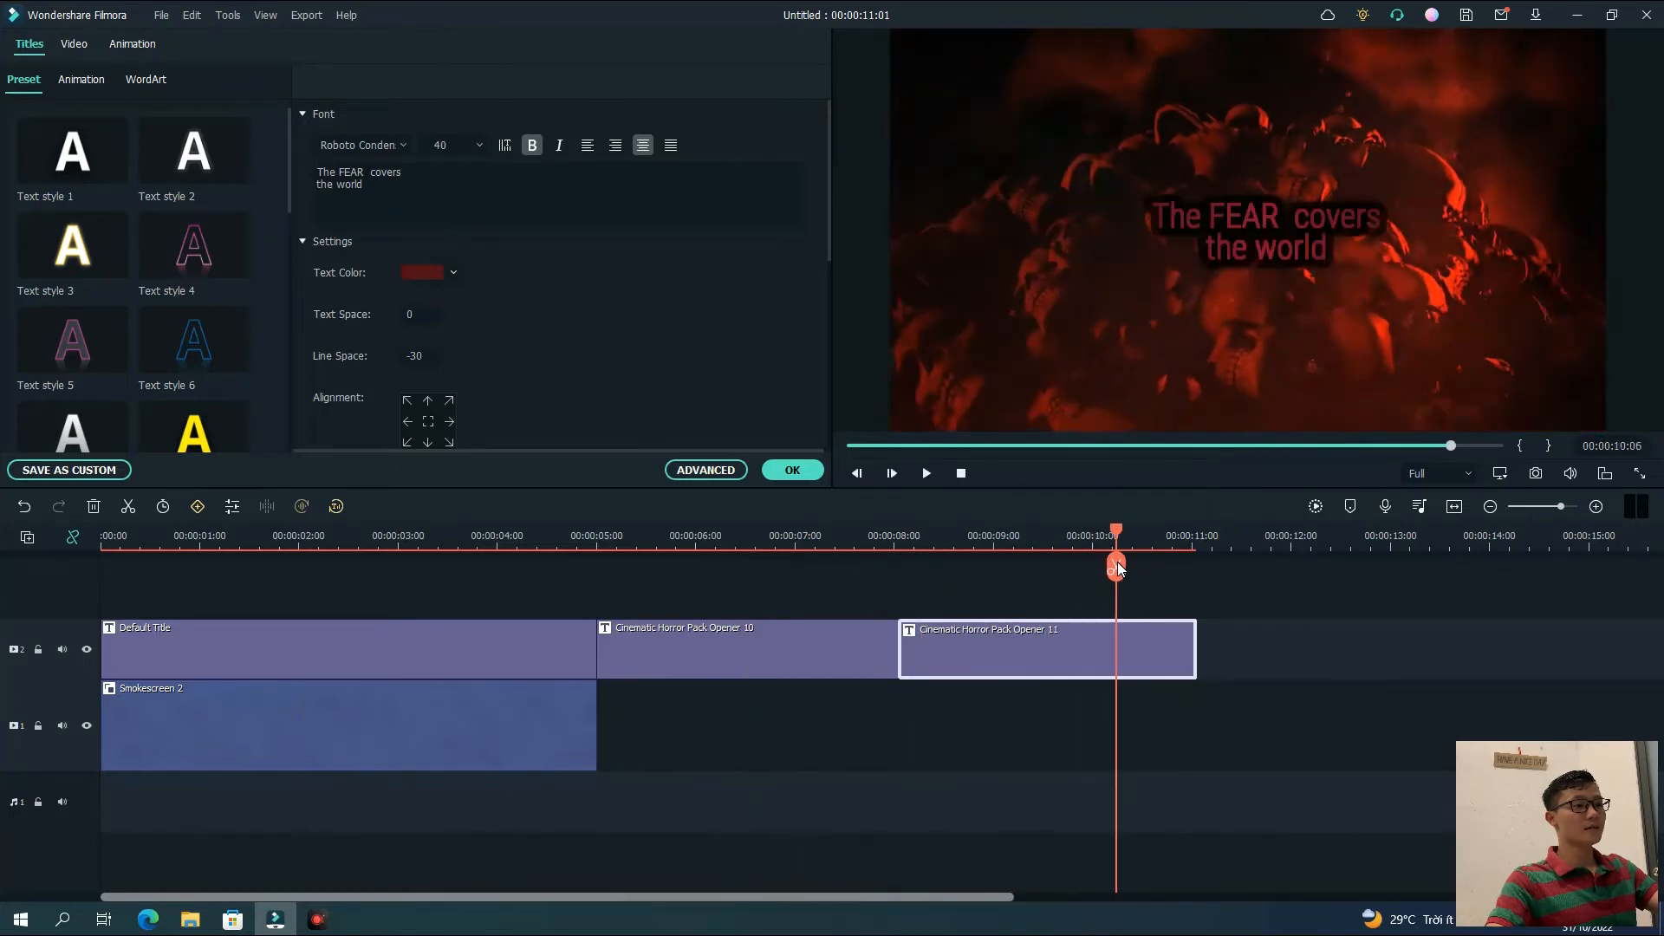
{"action": "left_click_drag", "start_coordinate": [914, 896], "coordinate": [1070, 896]}
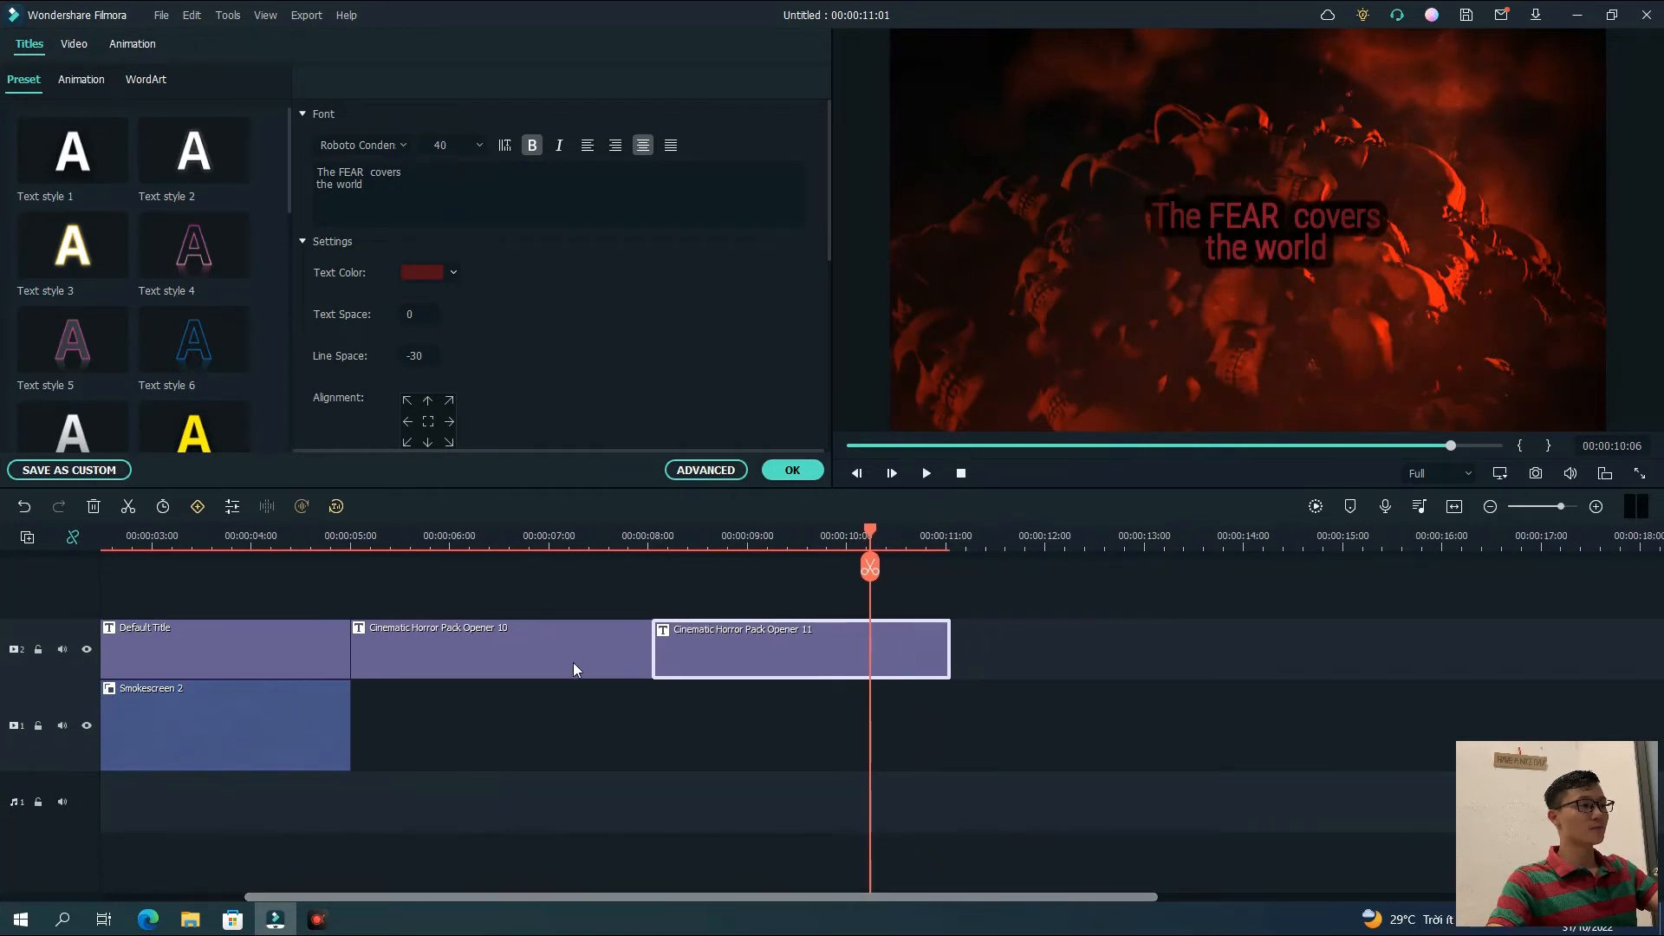
{"action": "left_click", "coordinate": [514, 646]}
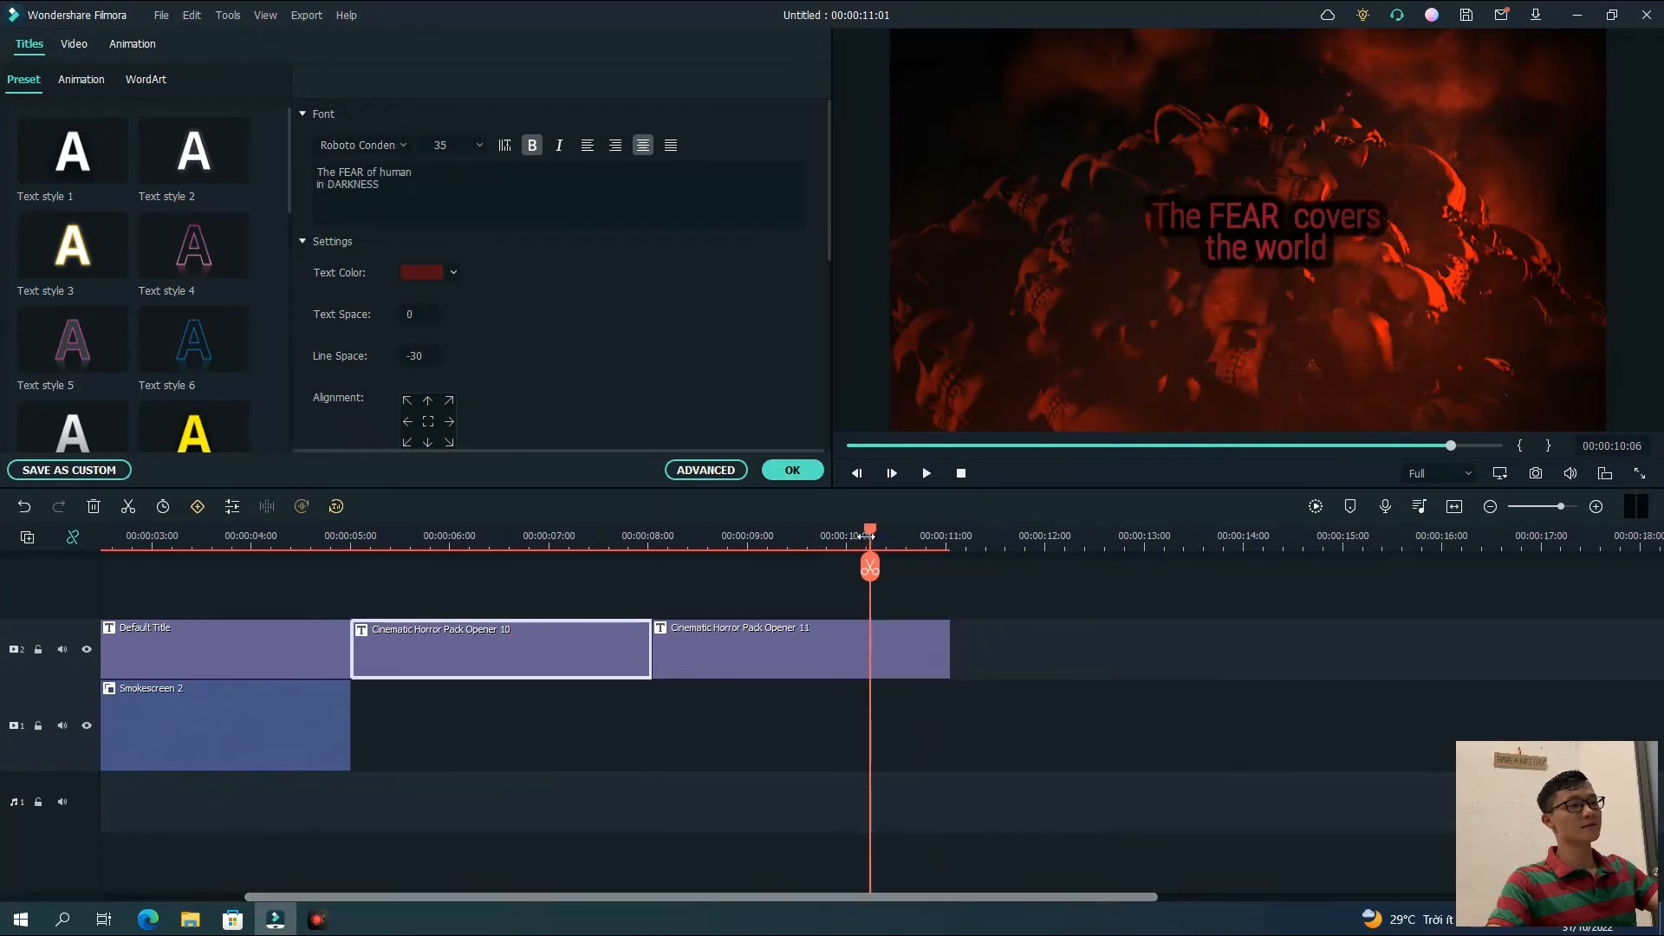
{"action": "left_click_drag", "start_coordinate": [869, 534], "coordinate": [954, 542]}
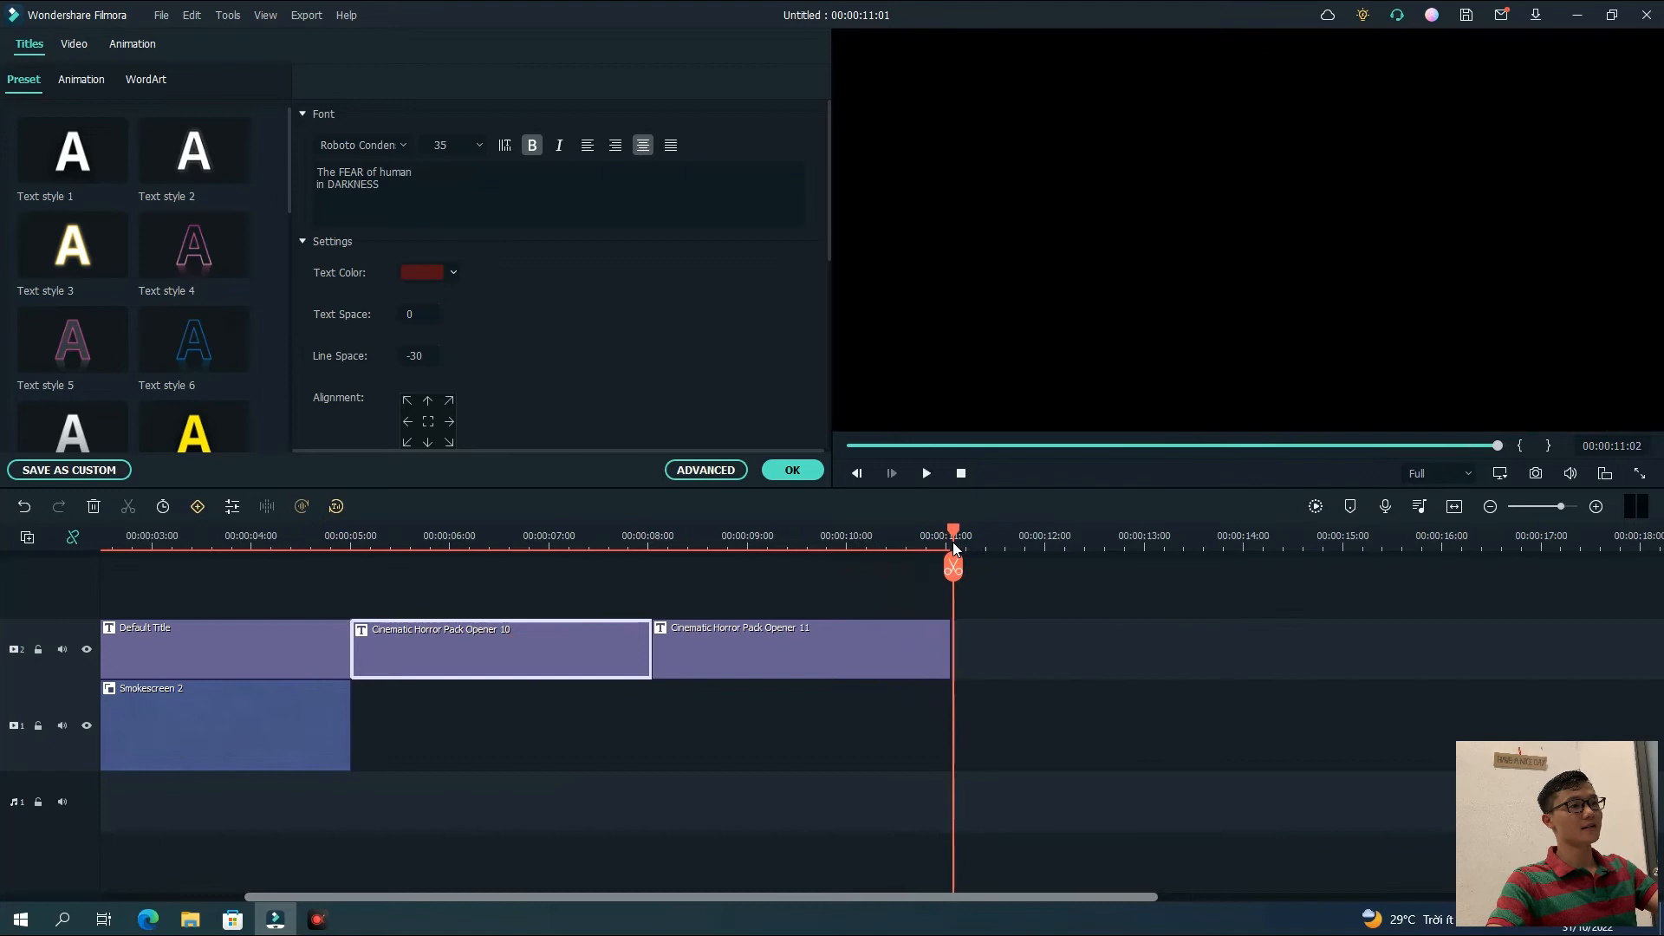
{"action": "left_click", "coordinate": [706, 469]}
{"action": "left_click", "coordinate": [1281, 694]}
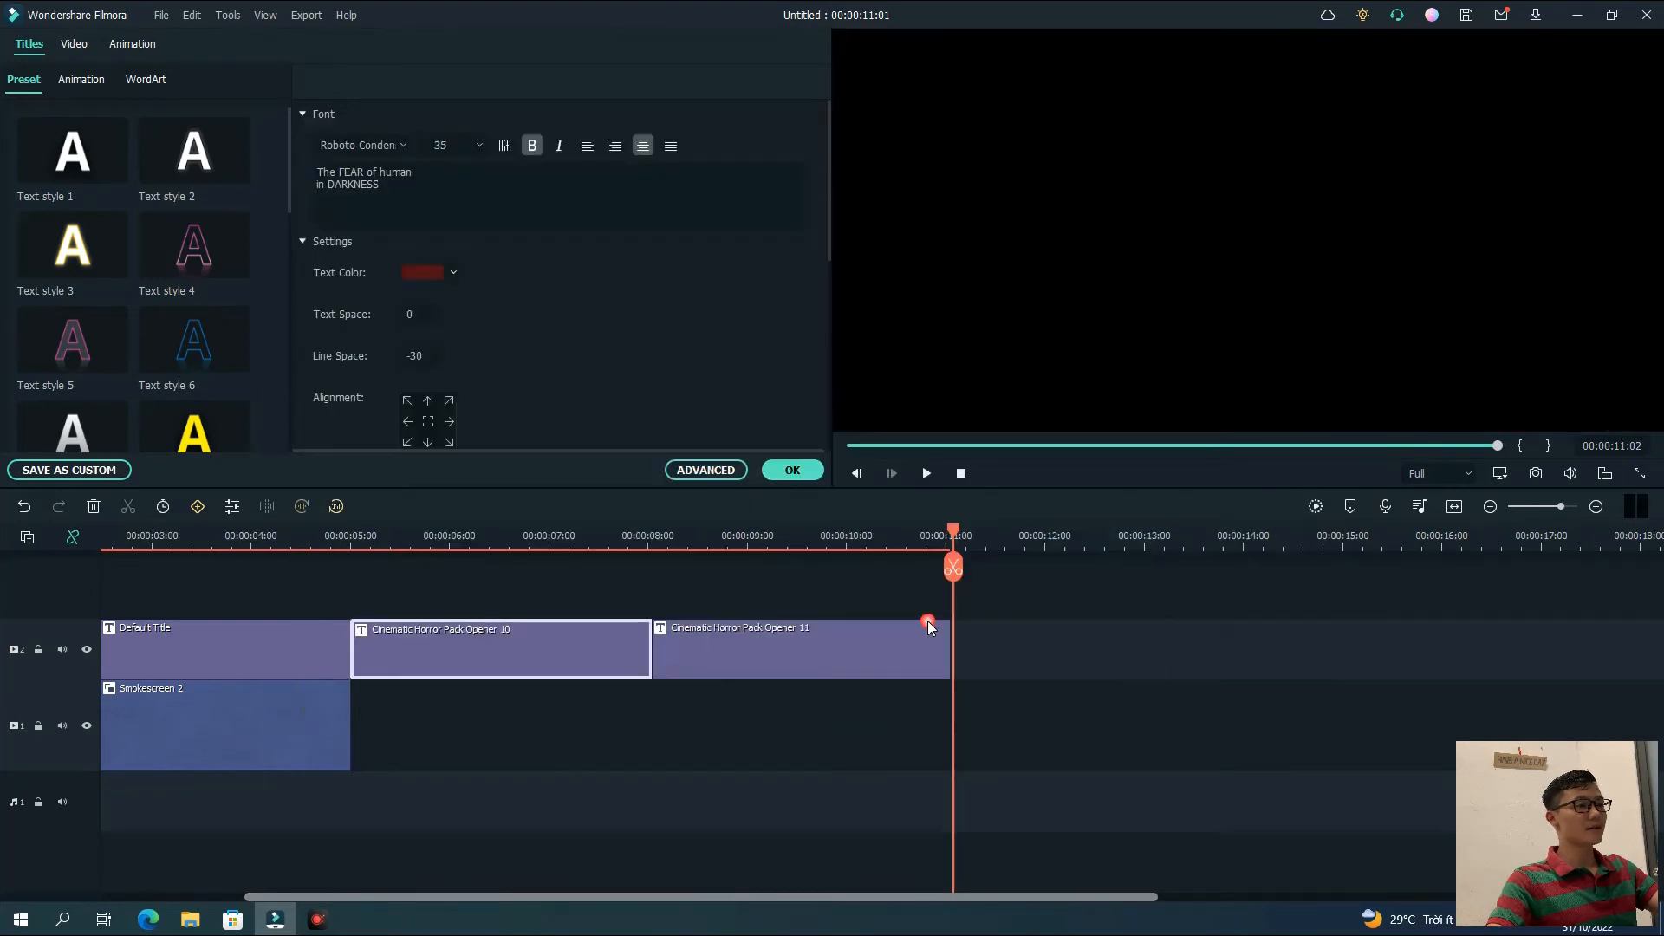
{"action": "left_click", "coordinate": [789, 471]}
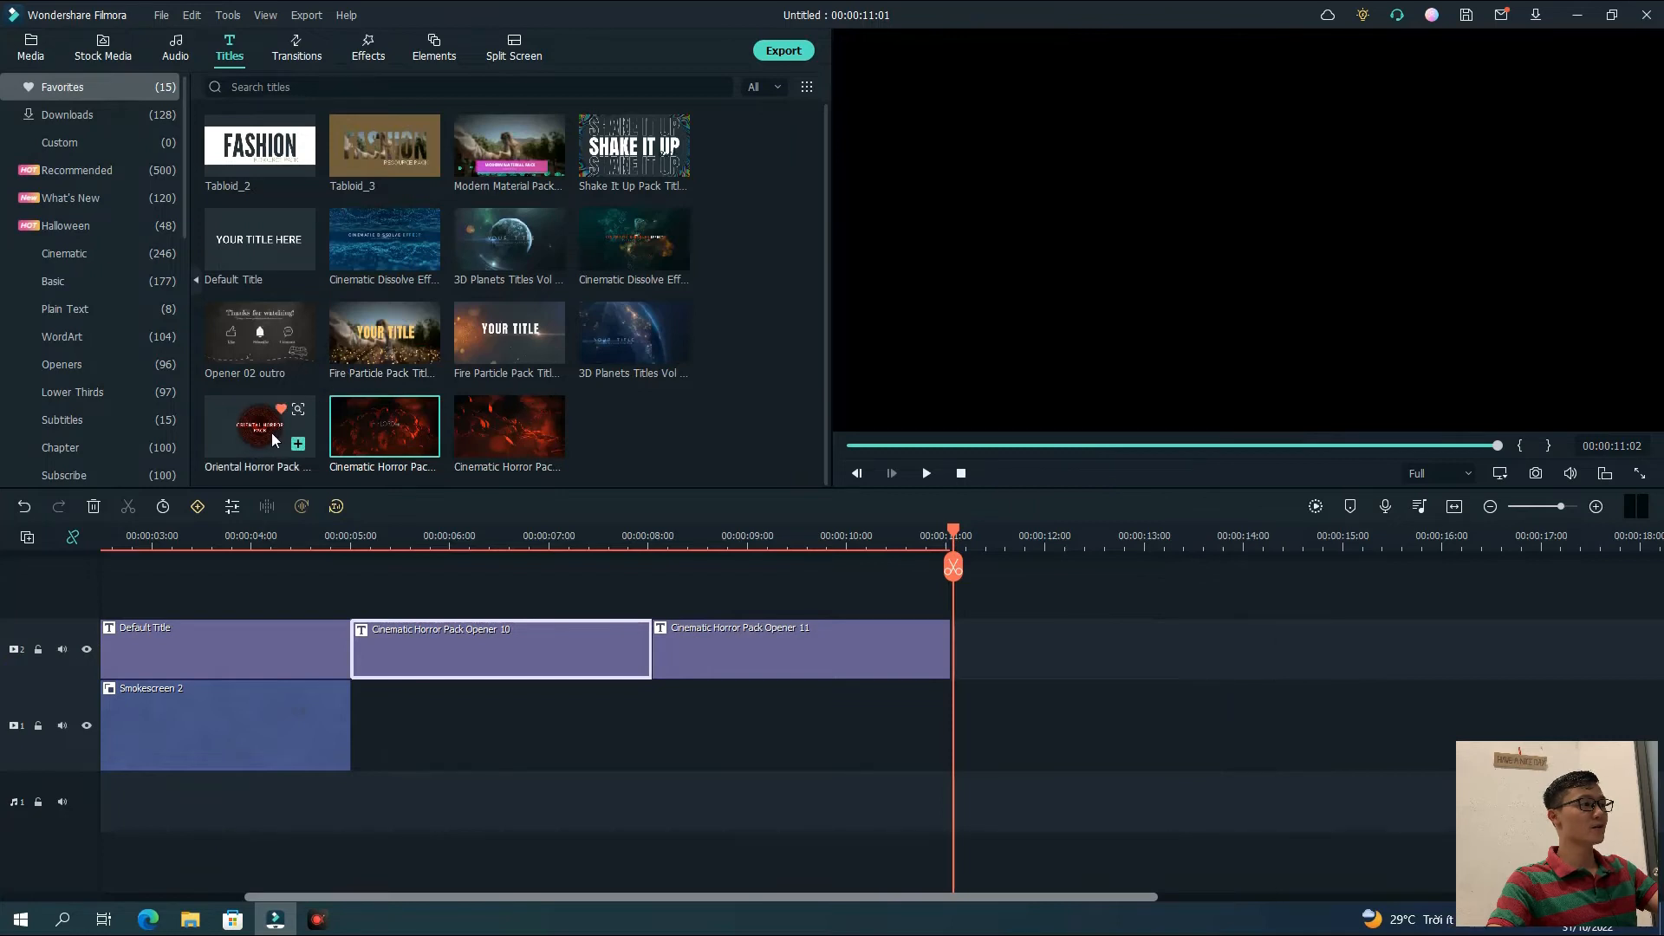
Place Oriental Horror Pack Title 01 directly after the Opener 11 clip on the same track
{"action": "left_click_drag", "start_coordinate": [257, 434], "coordinate": [1147, 716]}
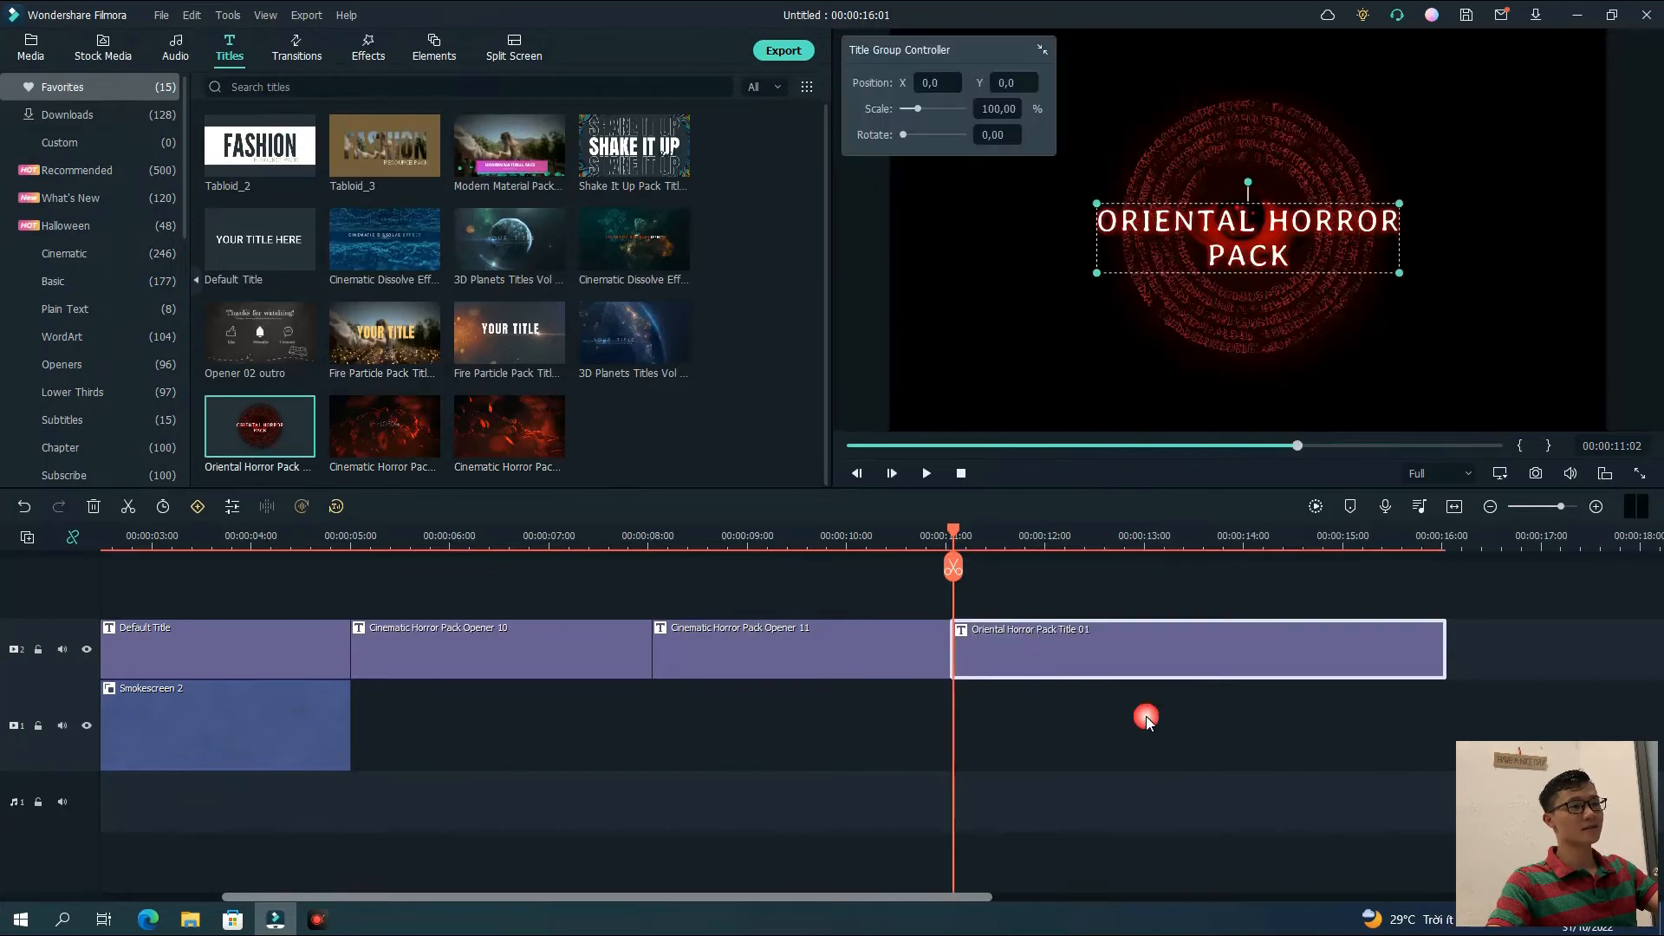
{"action": "left_click", "coordinate": [919, 728]}
{"action": "left_click_drag", "start_coordinate": [984, 898], "coordinate": [1028, 893]}
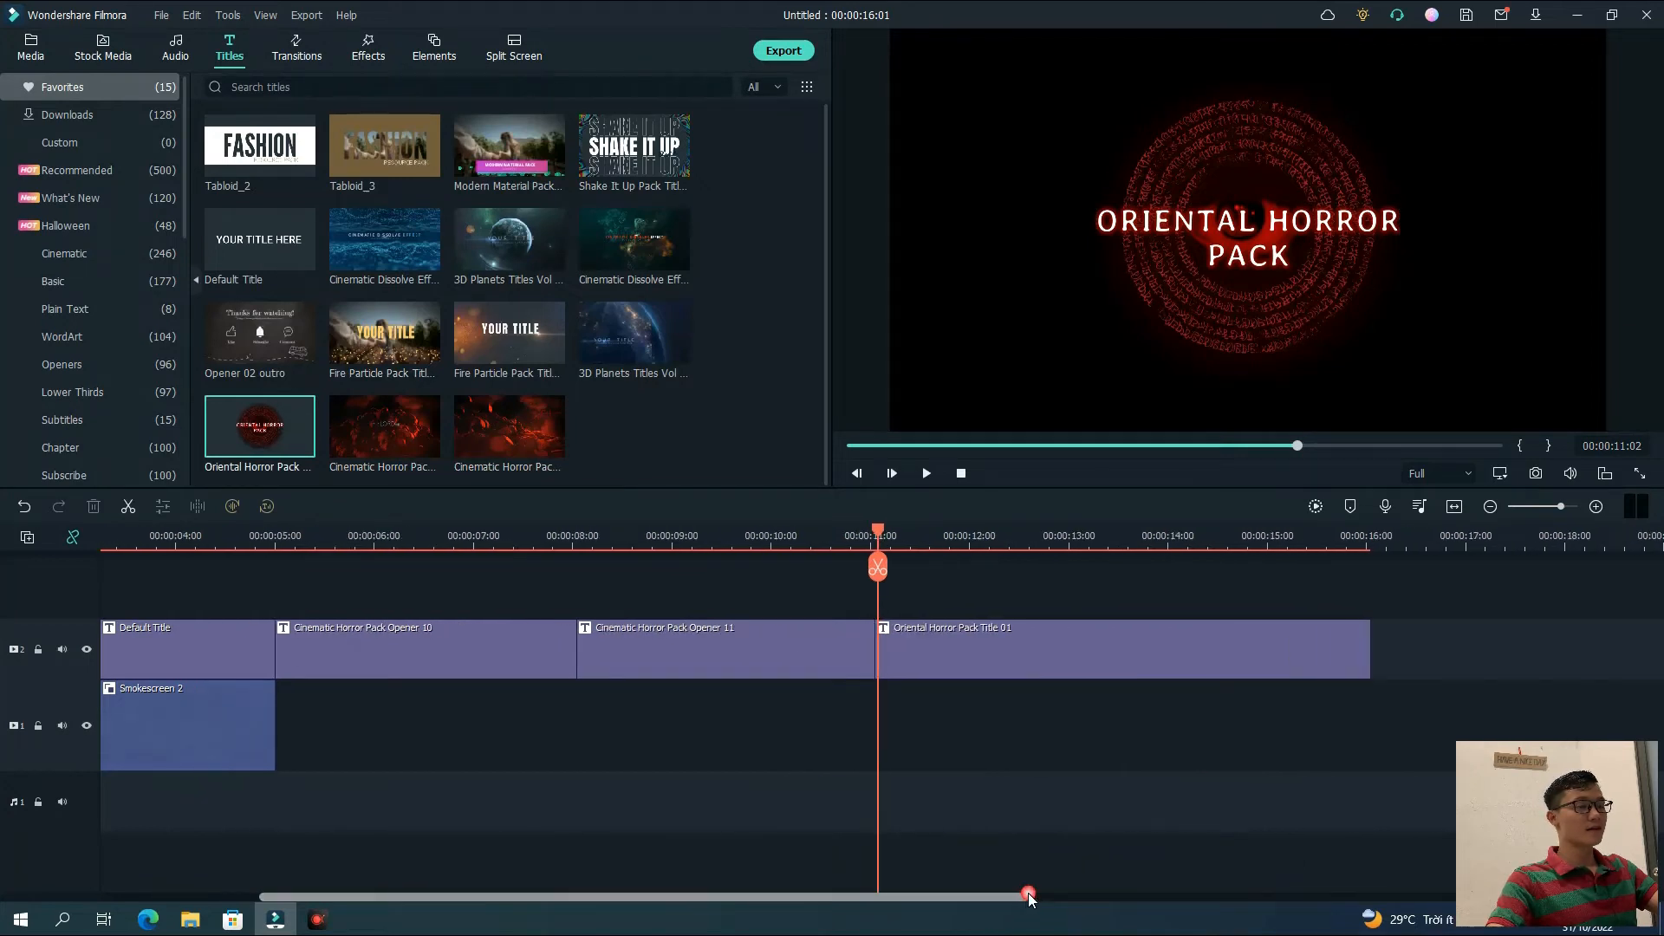
Move the ORIENTAL HORROR PACK text down below the red eye graphic in the preview
{"action": "left_click", "coordinate": [1265, 253]}
{"action": "left_click_drag", "start_coordinate": [1266, 252], "coordinate": [1292, 406]}
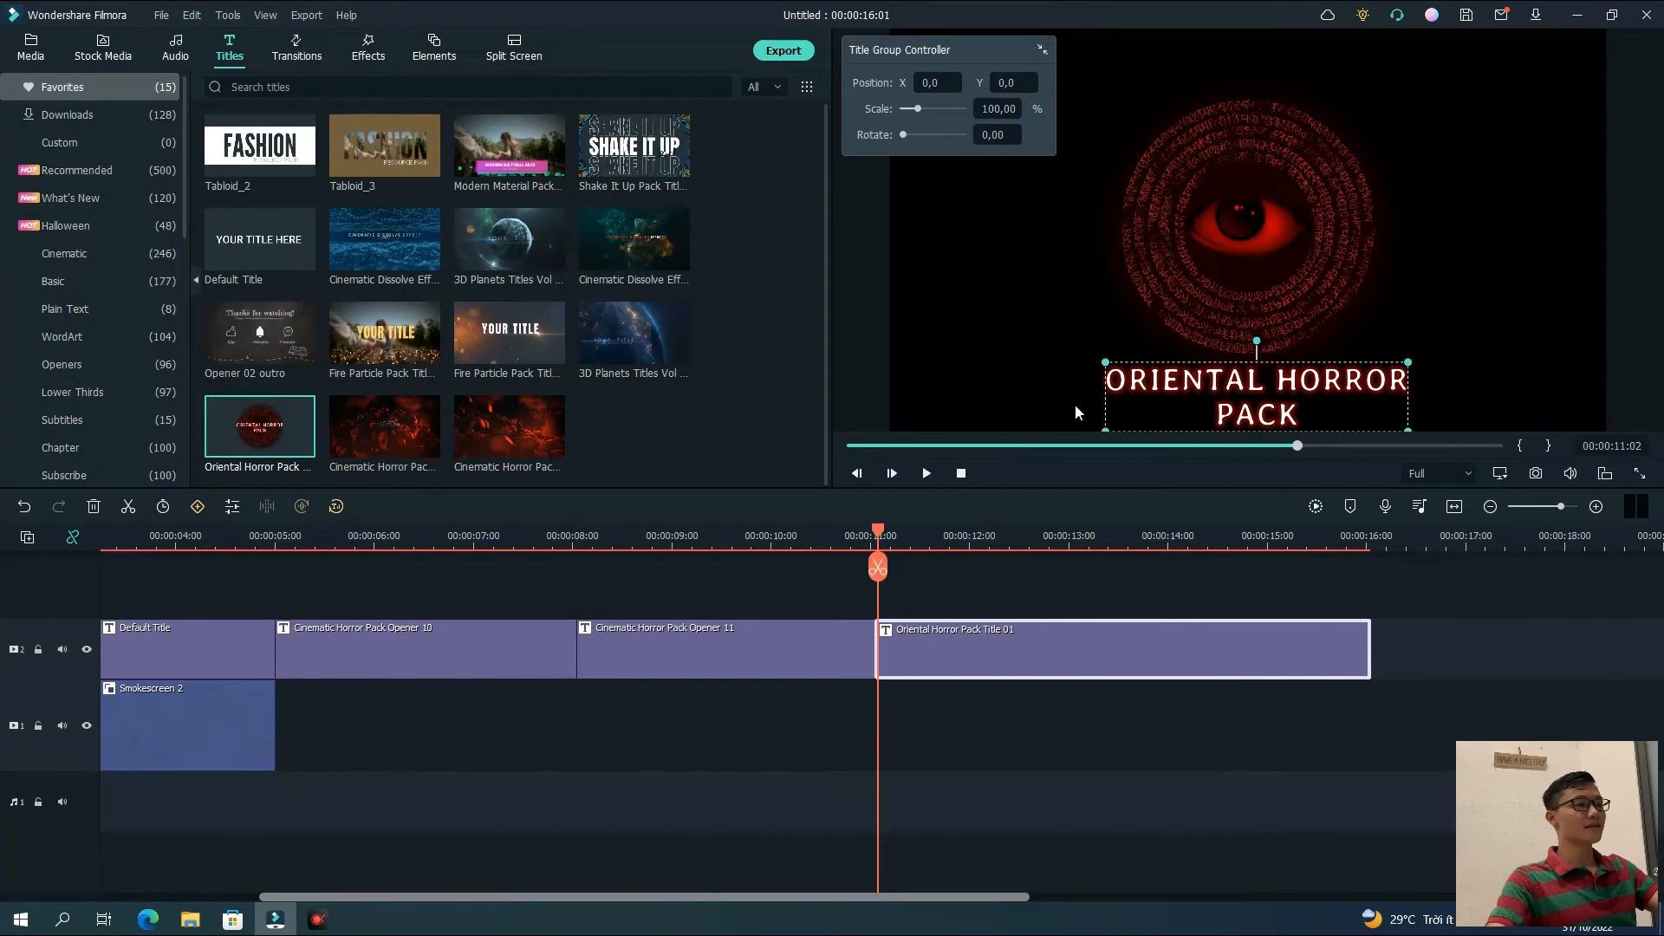
{"action": "left_click", "coordinate": [699, 724]}
Add the Smokescreen 2 element on the track beneath the Oriental Horror title, matching that title's start and end
{"action": "left_click", "coordinate": [433, 54]}
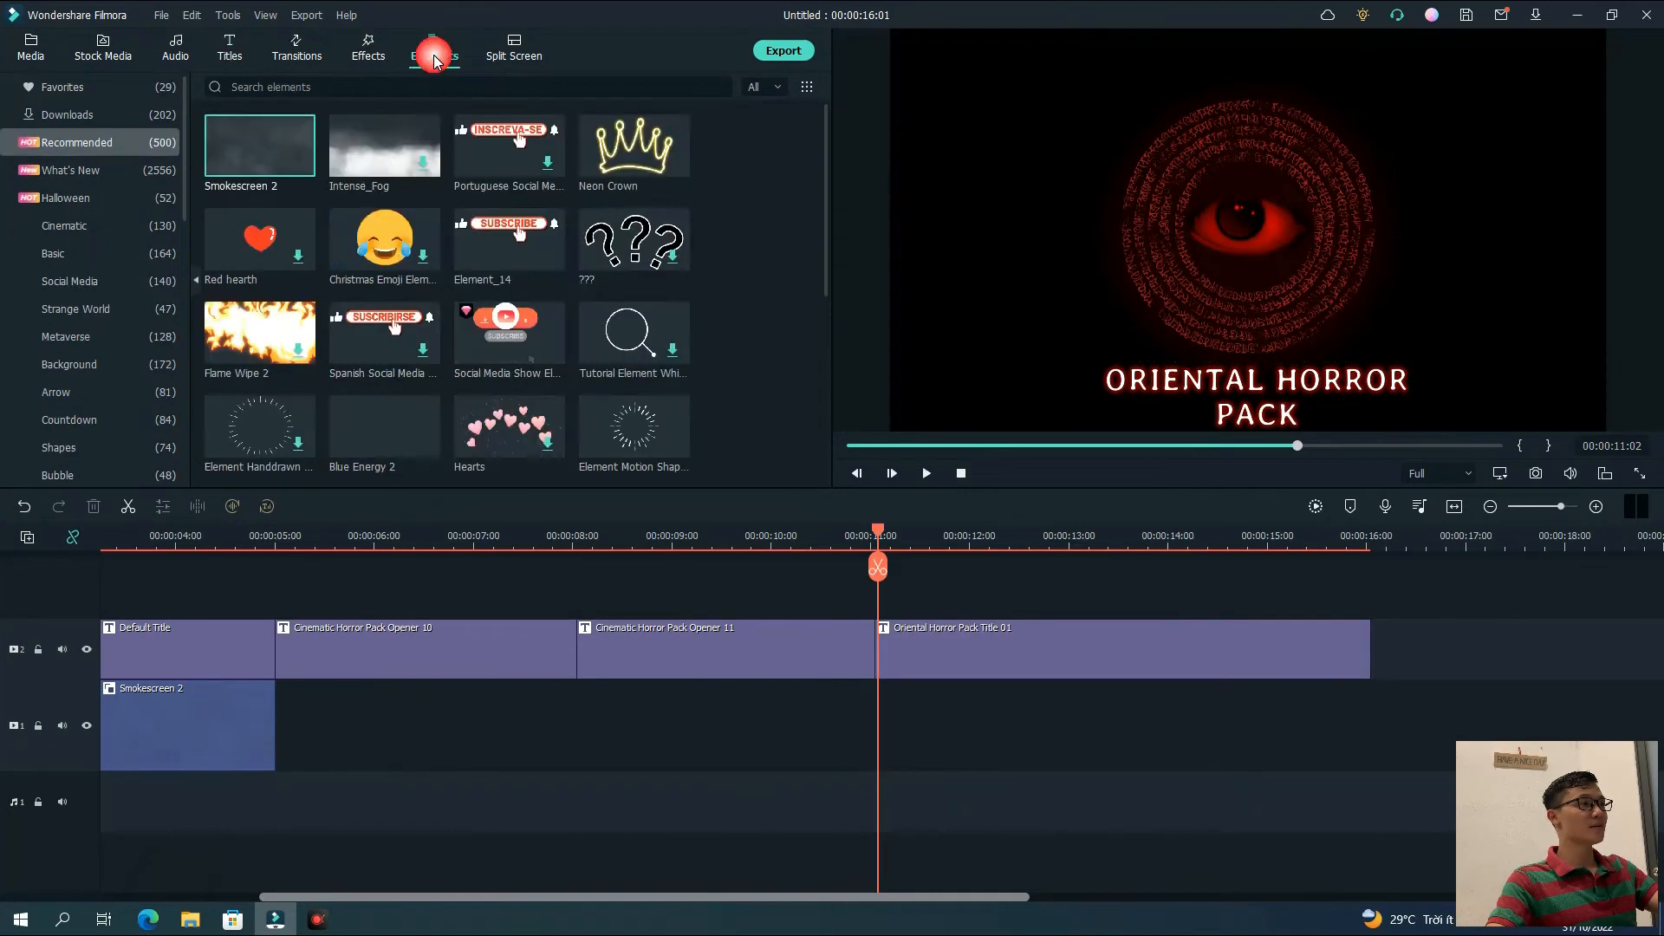
{"action": "left_click_drag", "start_coordinate": [247, 163], "coordinate": [436, 727]}
{"action": "left_click", "coordinate": [1455, 506]}
{"action": "left_click_drag", "start_coordinate": [1598, 735], "coordinate": [1208, 735]}
{"action": "left_click_drag", "start_coordinate": [559, 737], "coordinate": [866, 720]}
Extend both the Oriental Horror title clip and the Smokescreen 2 clip beneath it to end at 00:00:19:03
{"action": "left_click", "coordinate": [1153, 646]}
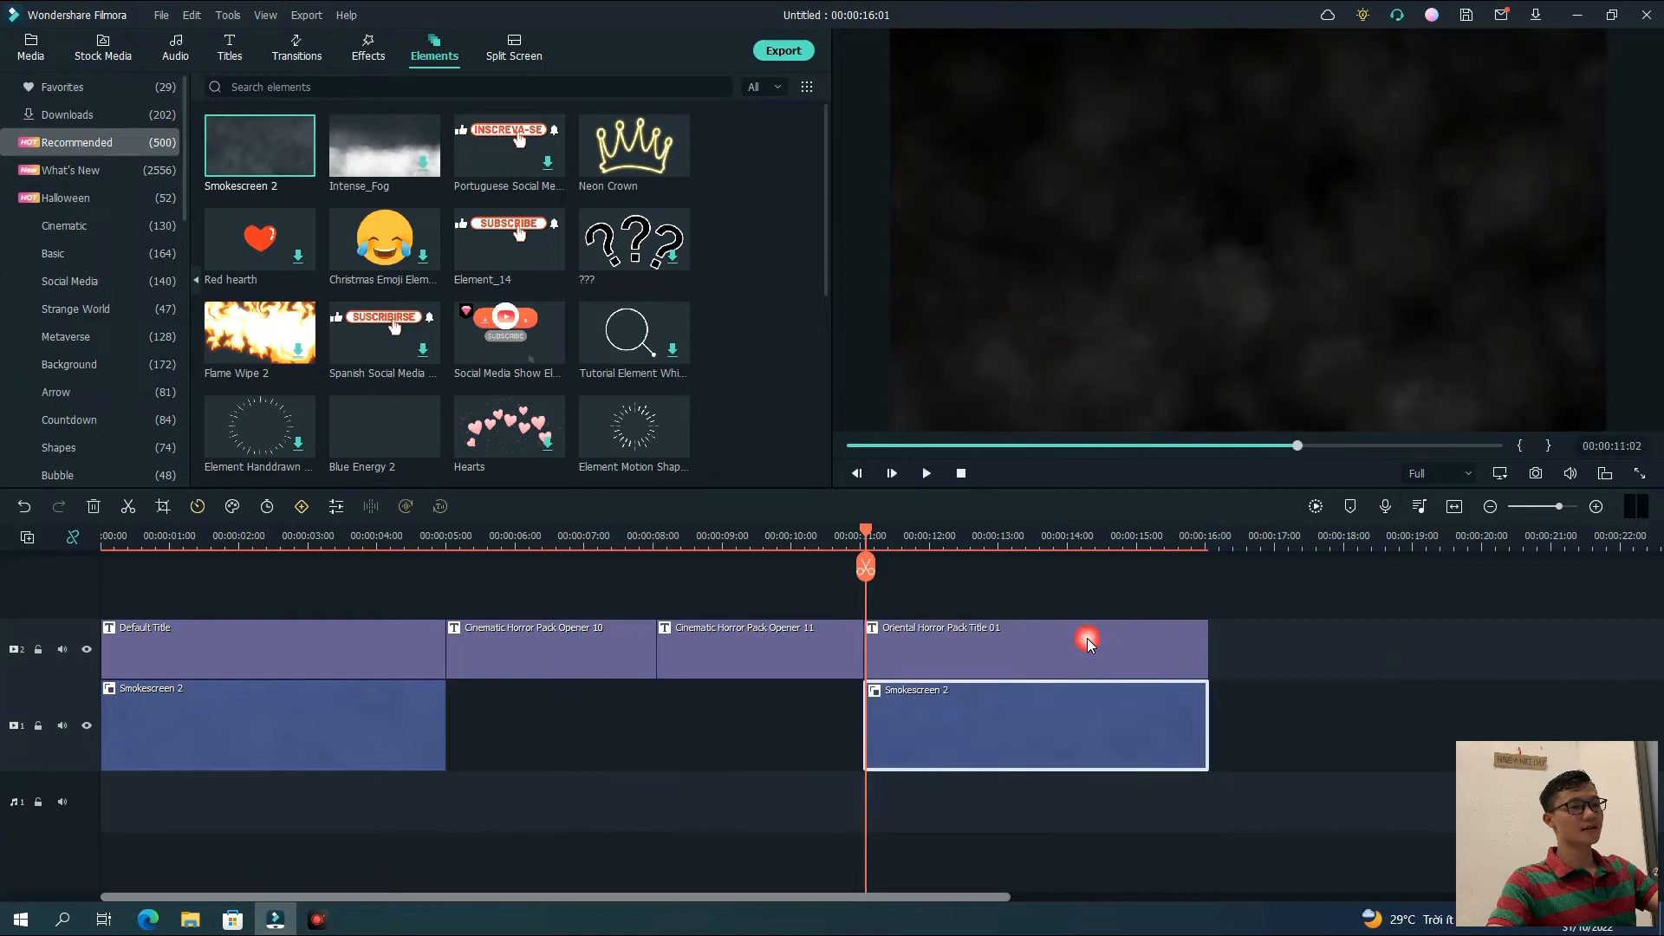
{"action": "left_click", "coordinate": [1089, 640]}
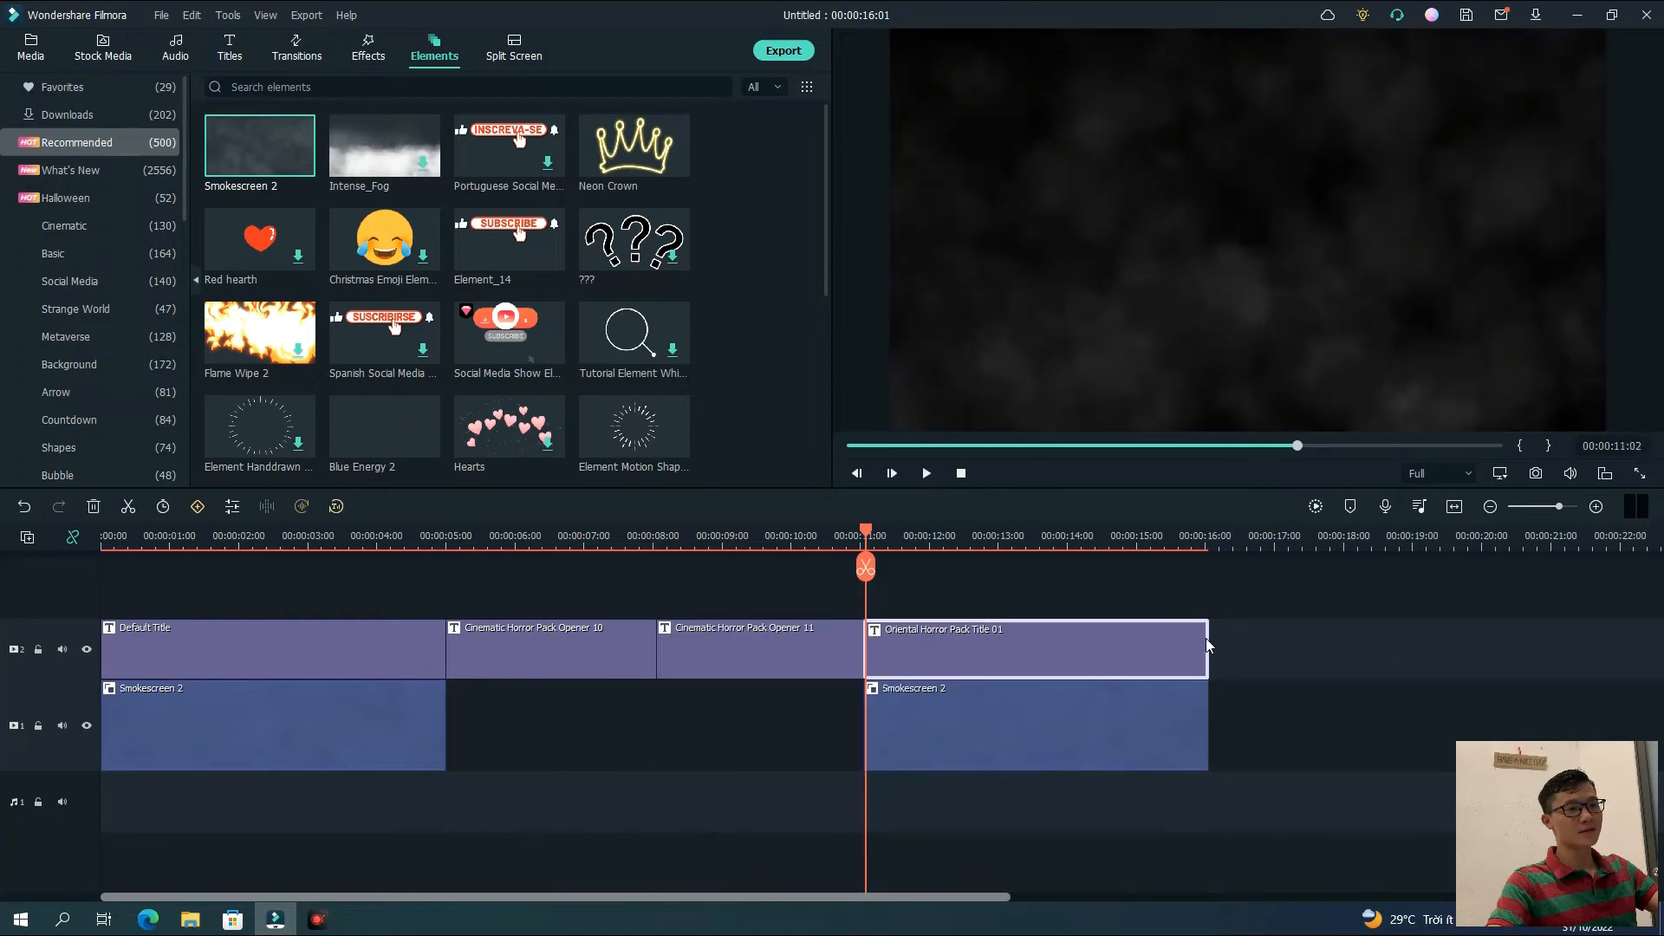
{"action": "left_click_drag", "start_coordinate": [865, 534], "coordinate": [843, 535]}
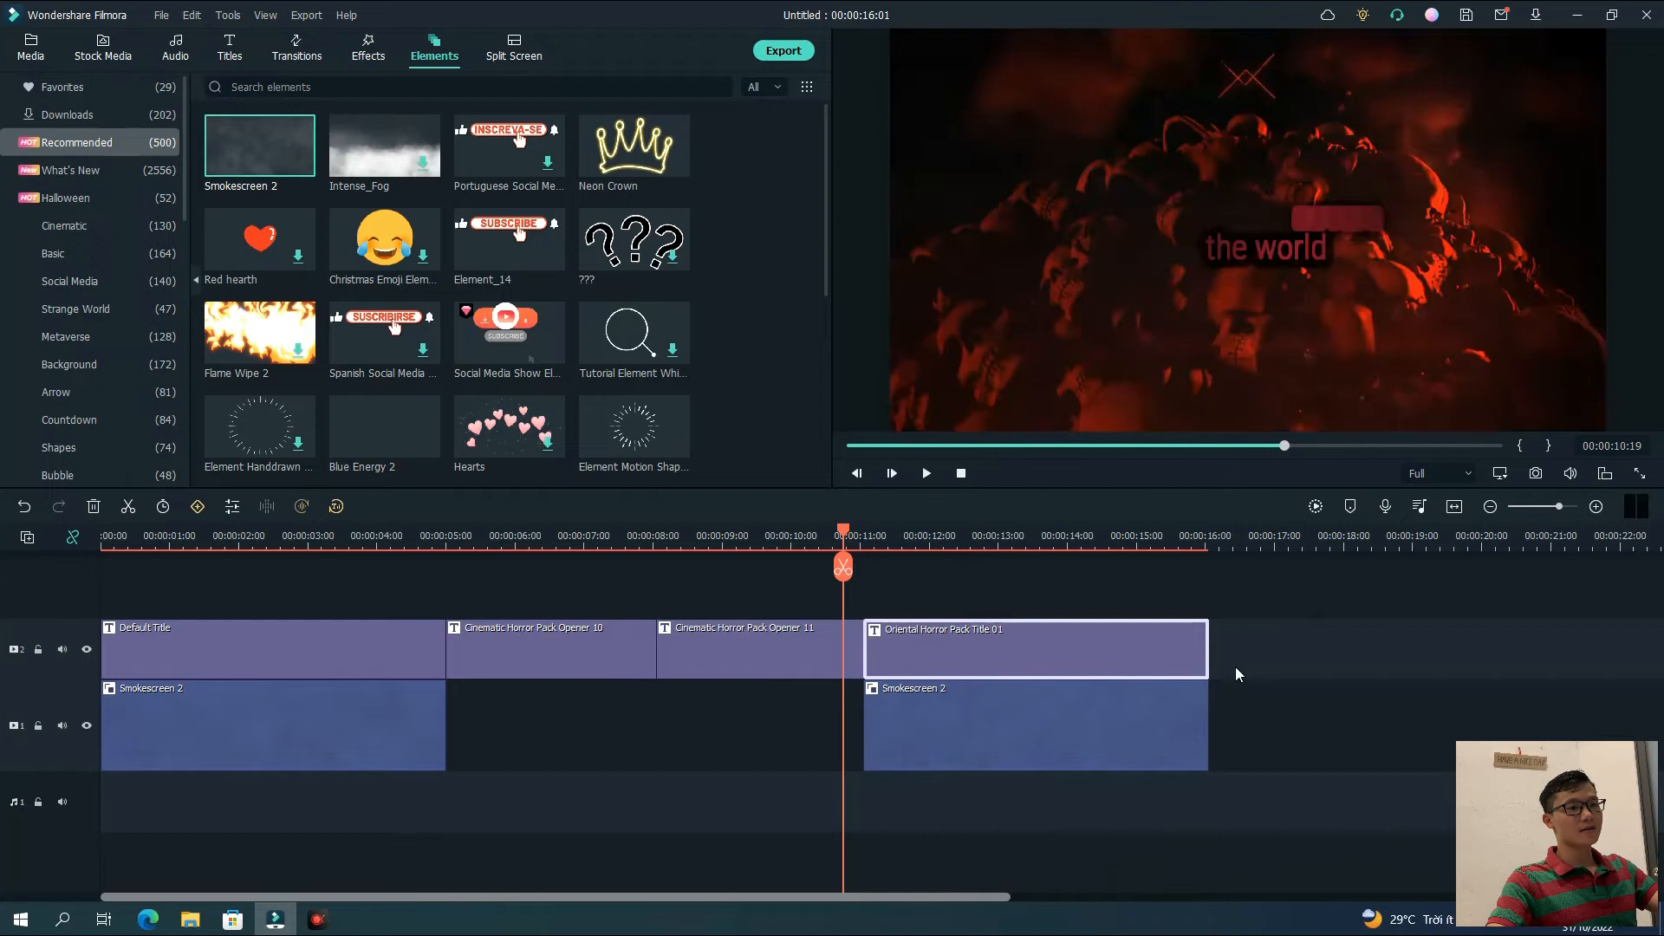
{"action": "left_click_drag", "start_coordinate": [1212, 668], "coordinate": [1425, 642]}
{"action": "left_click", "coordinate": [1191, 727]}
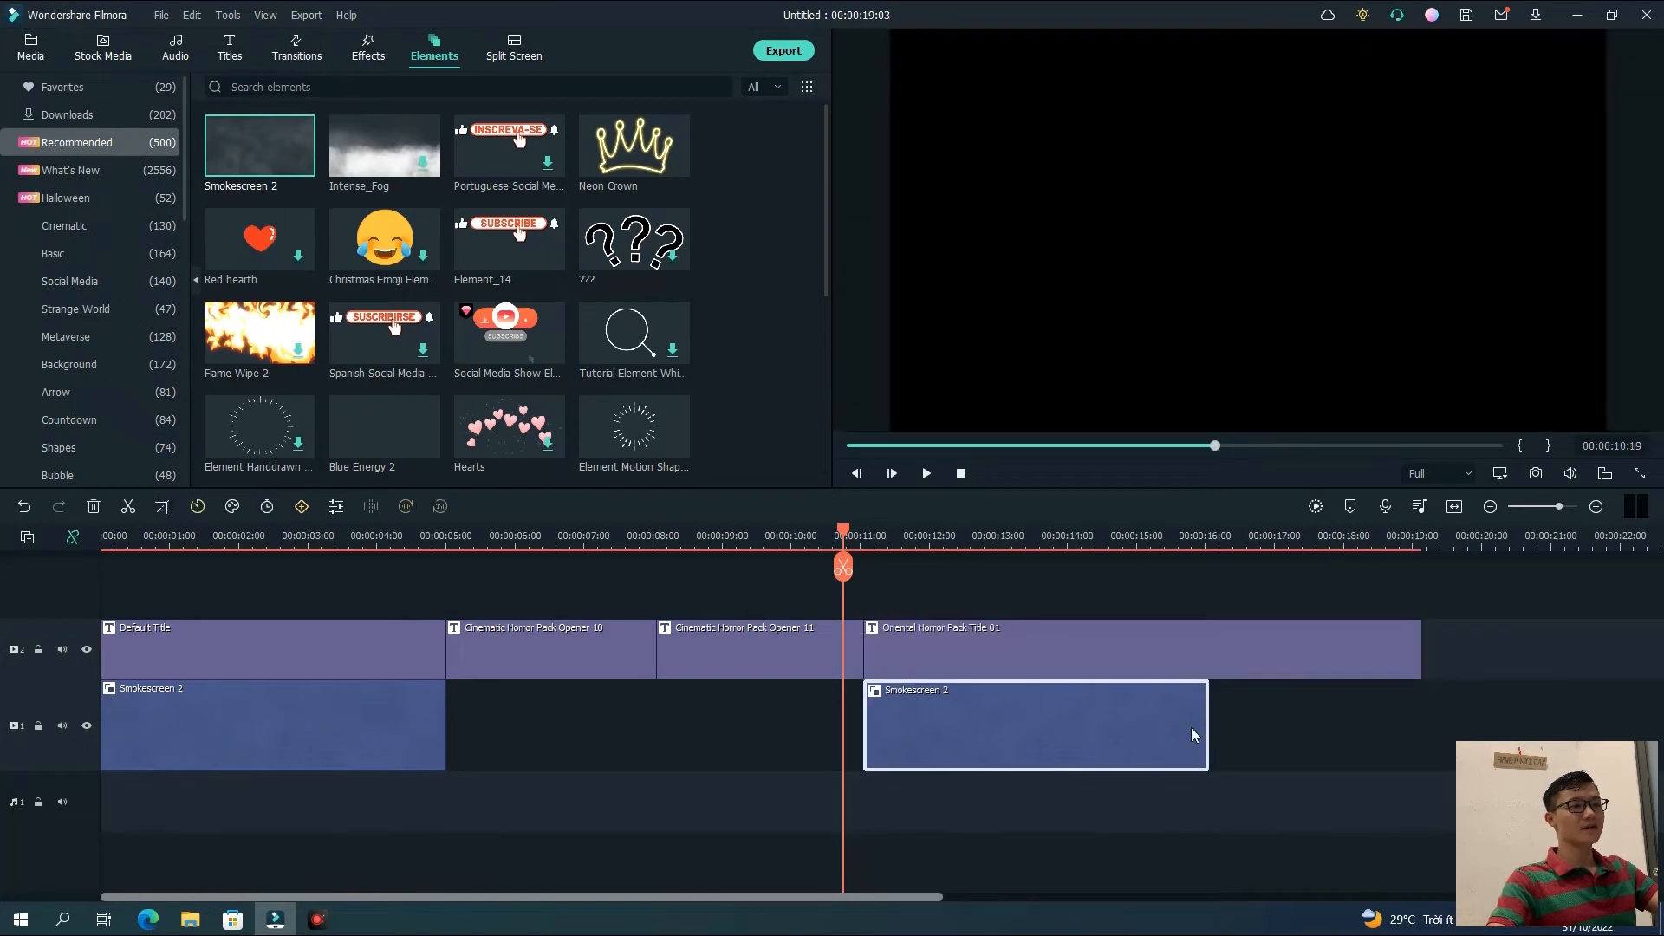
{"action": "left_click_drag", "start_coordinate": [1210, 726], "coordinate": [1416, 706]}
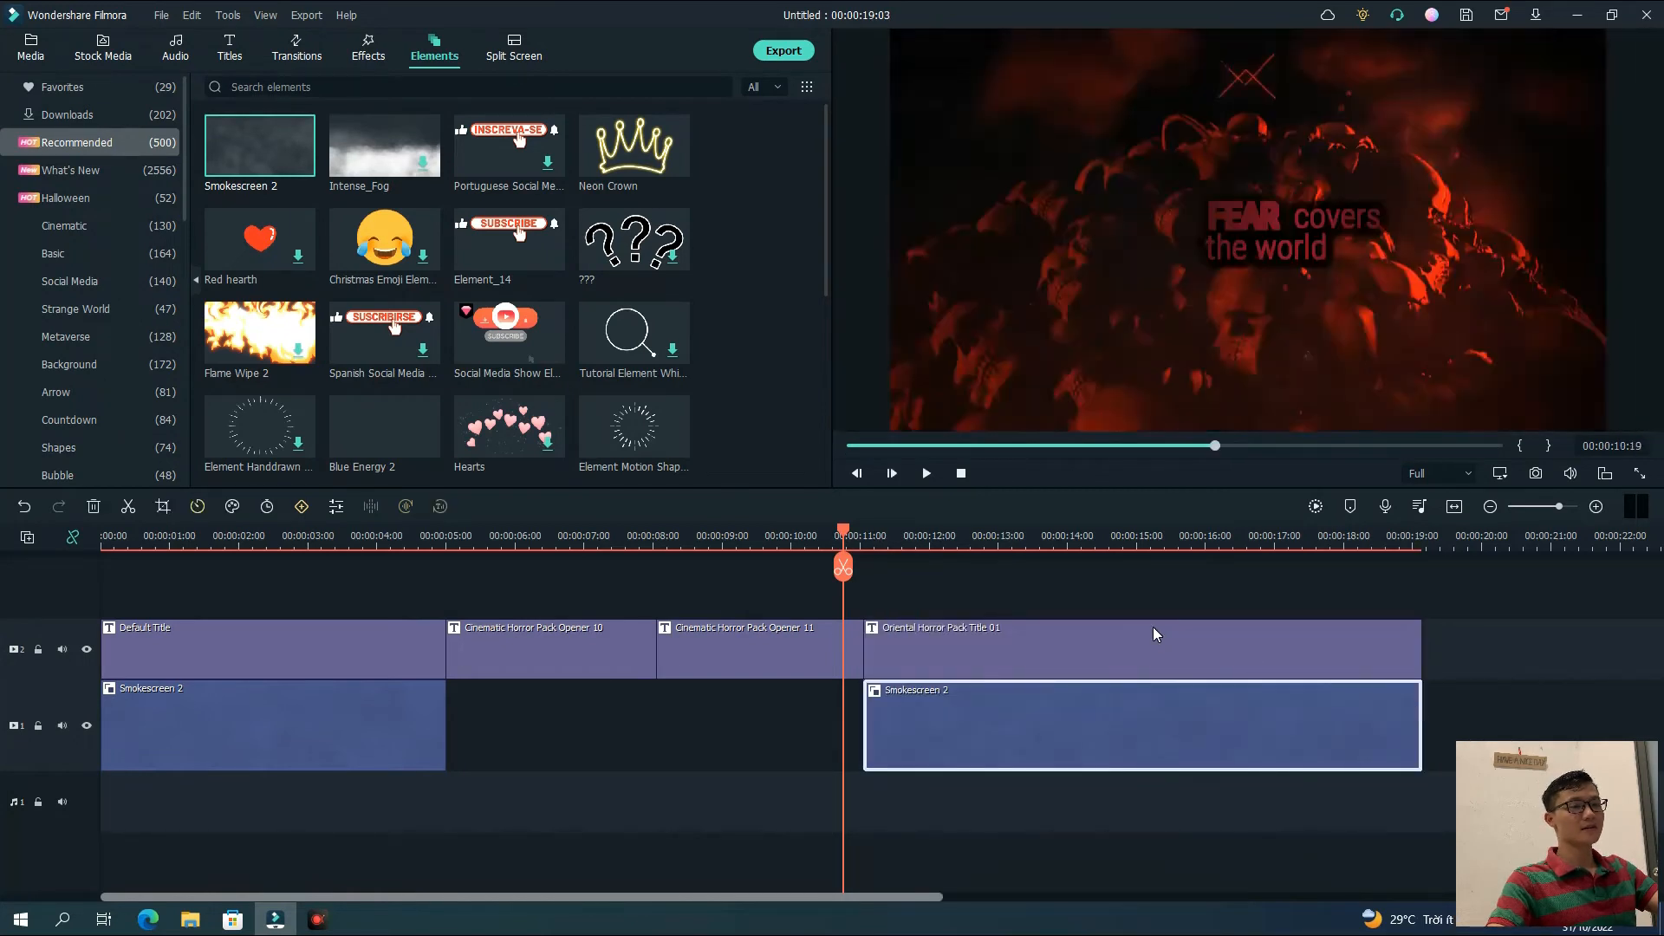
Open the ORIENTAL HORROR PACK text for advanced editing and give it a gradient fill with a black first stop
{"action": "left_click", "coordinate": [1152, 643]}
{"action": "double_click", "coordinate": [1151, 643]}
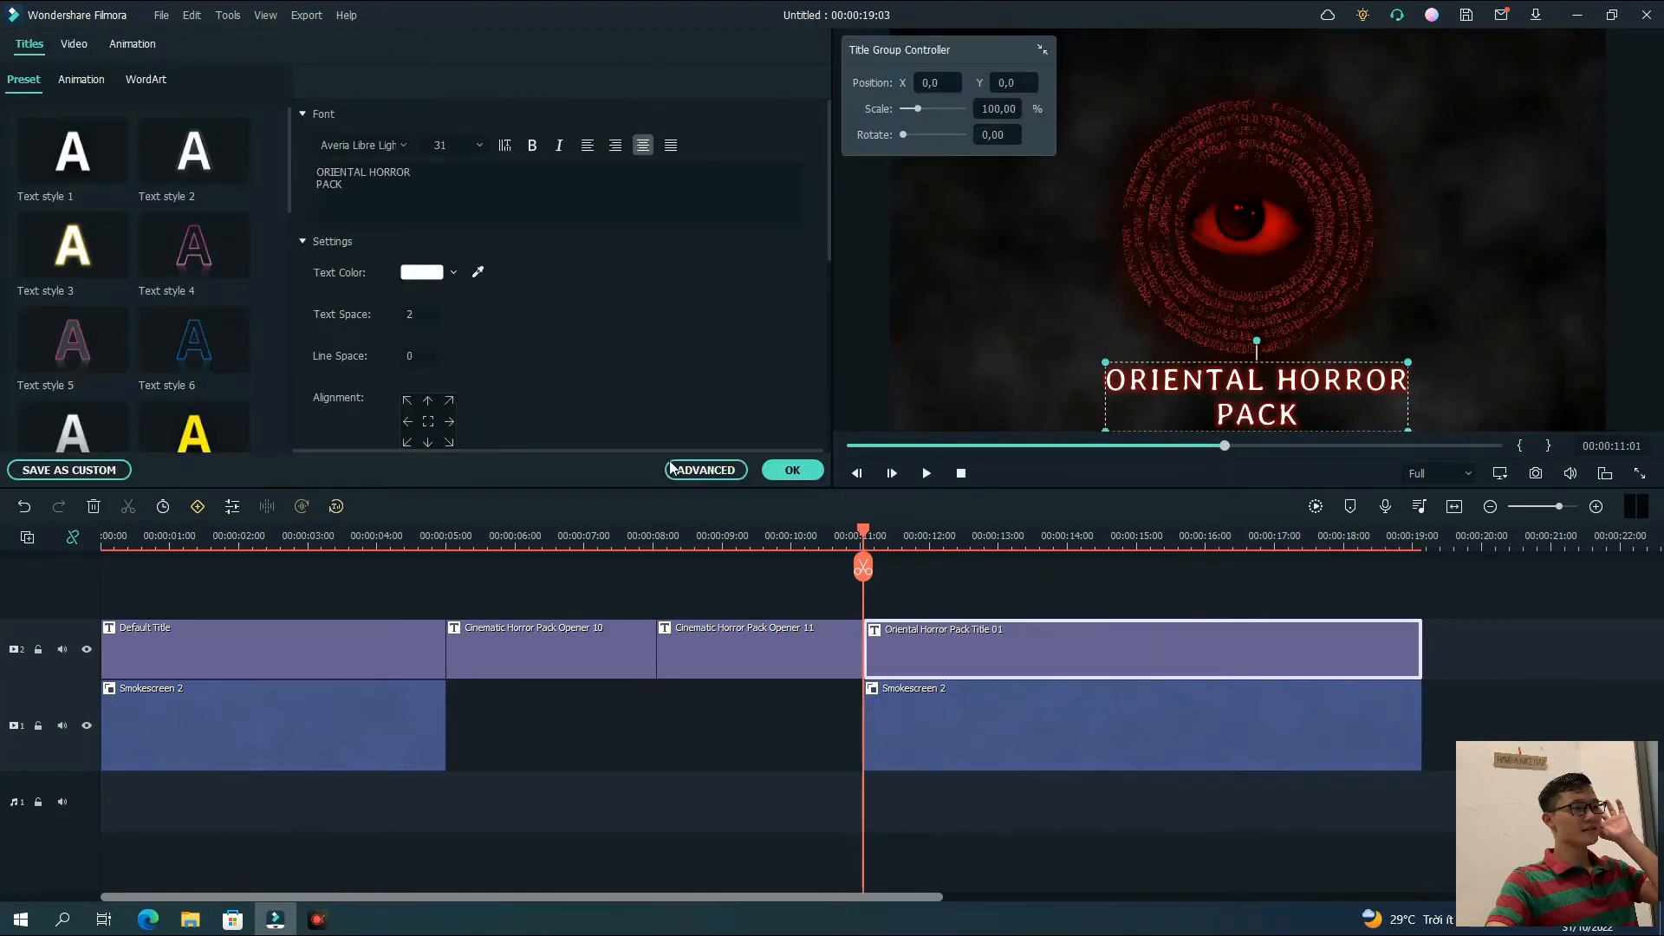
{"action": "left_click", "coordinate": [699, 469]}
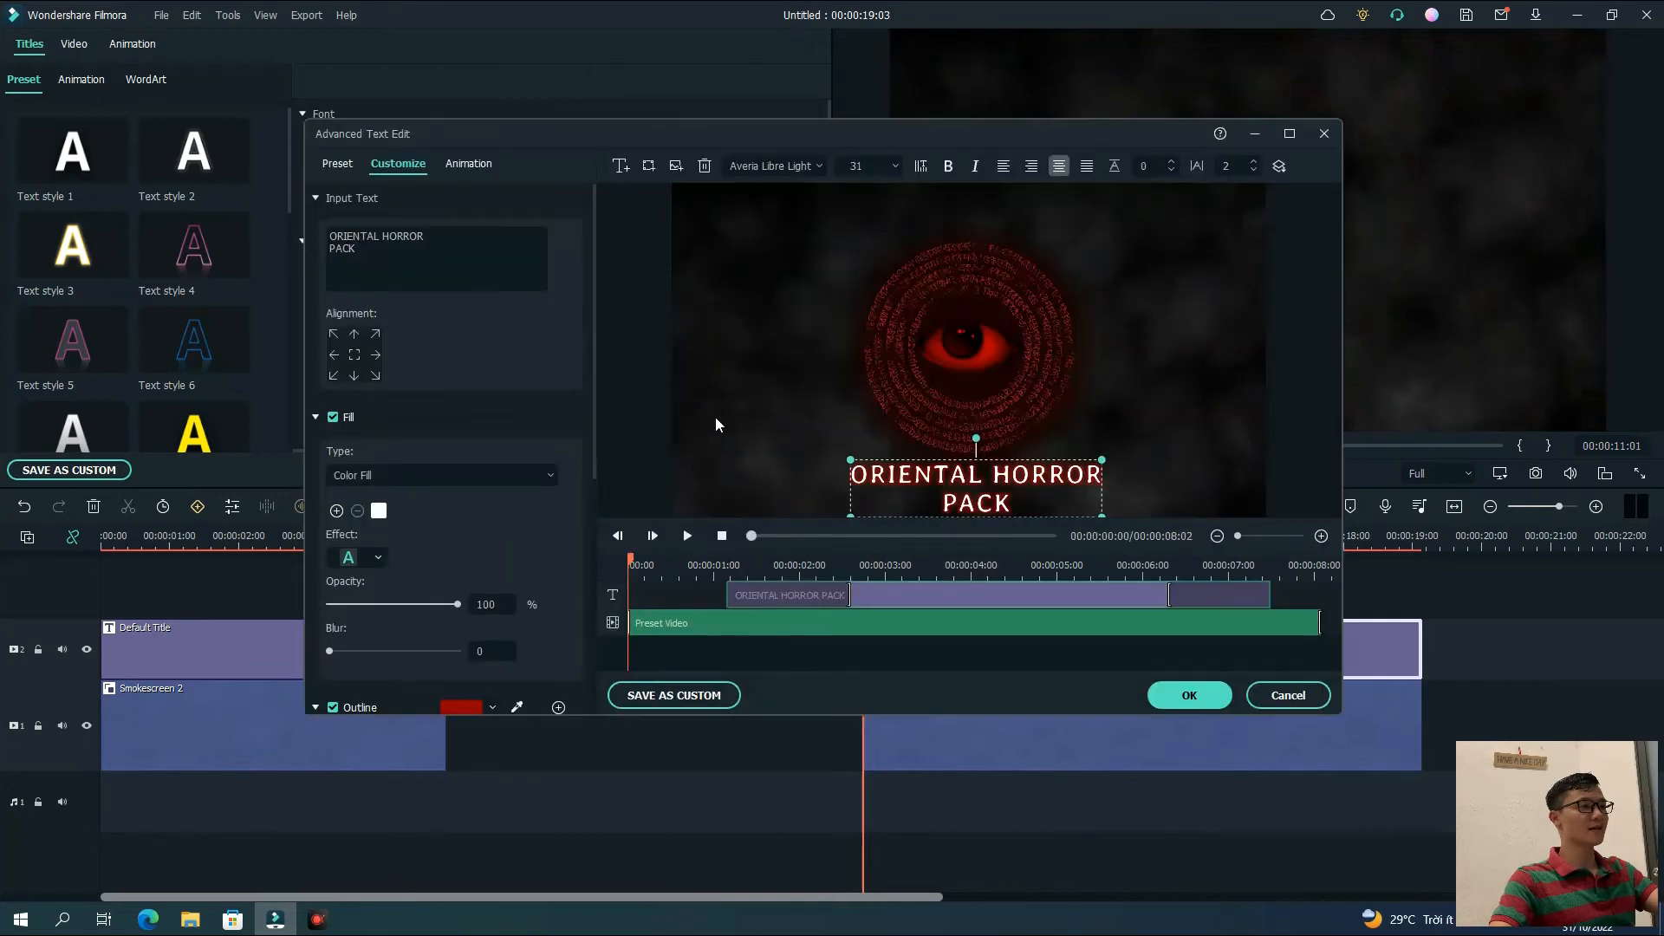
{"action": "left_click_drag", "start_coordinate": [595, 462], "coordinate": [606, 508]}
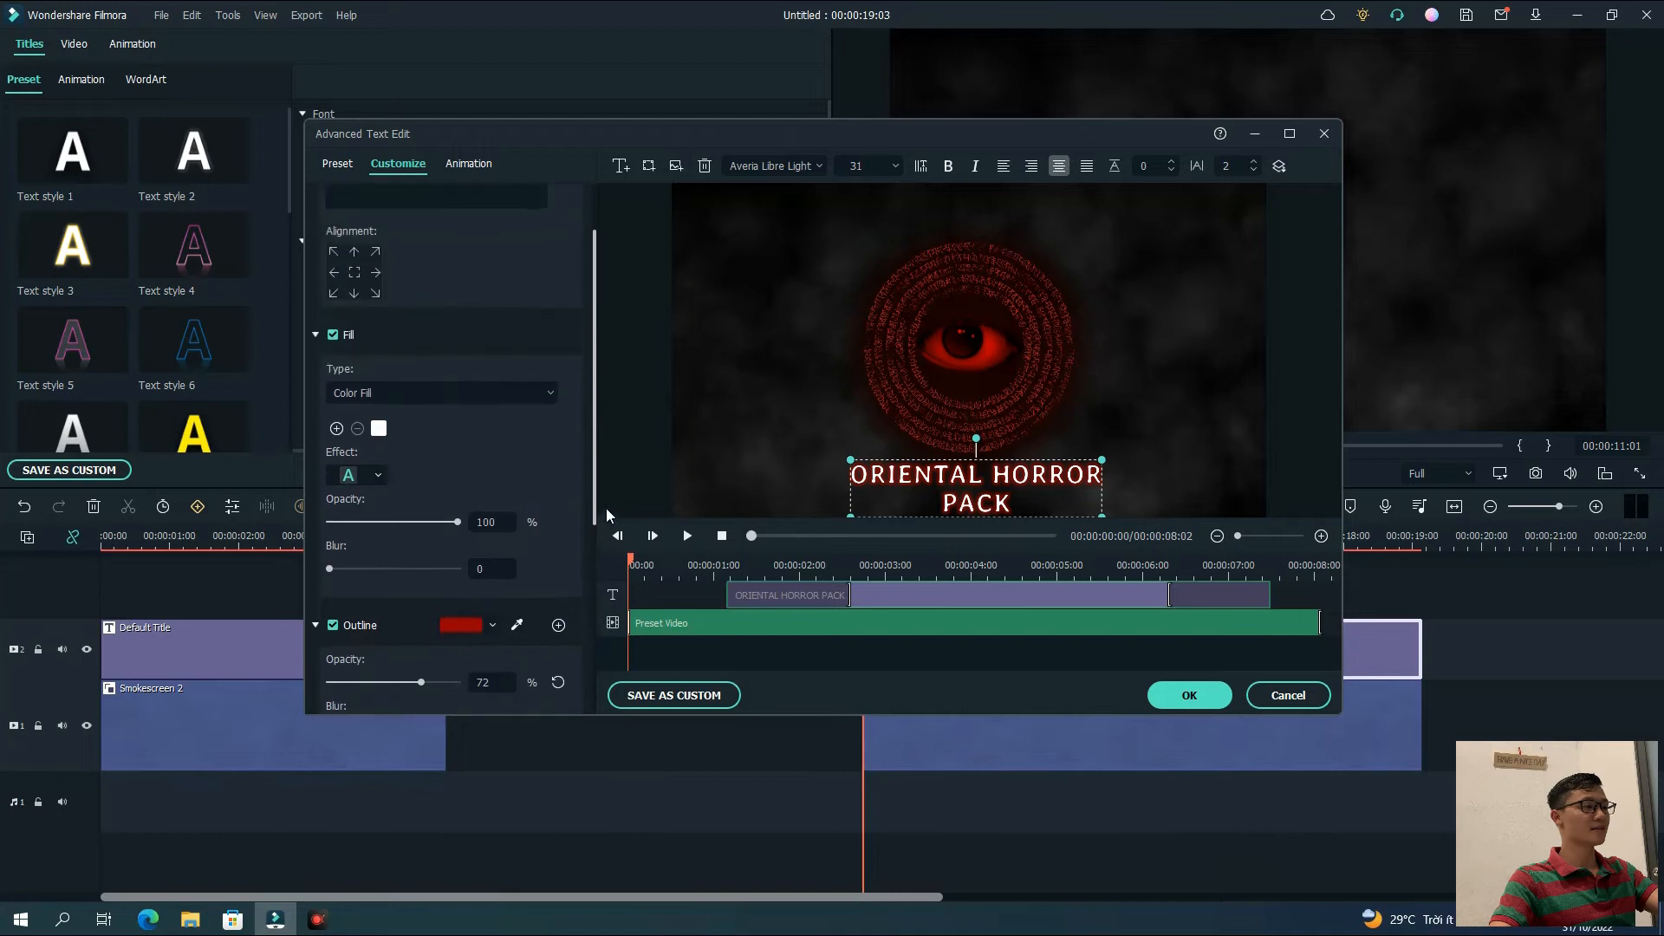
{"action": "left_click", "coordinate": [475, 390]}
{"action": "left_click", "coordinate": [451, 454]}
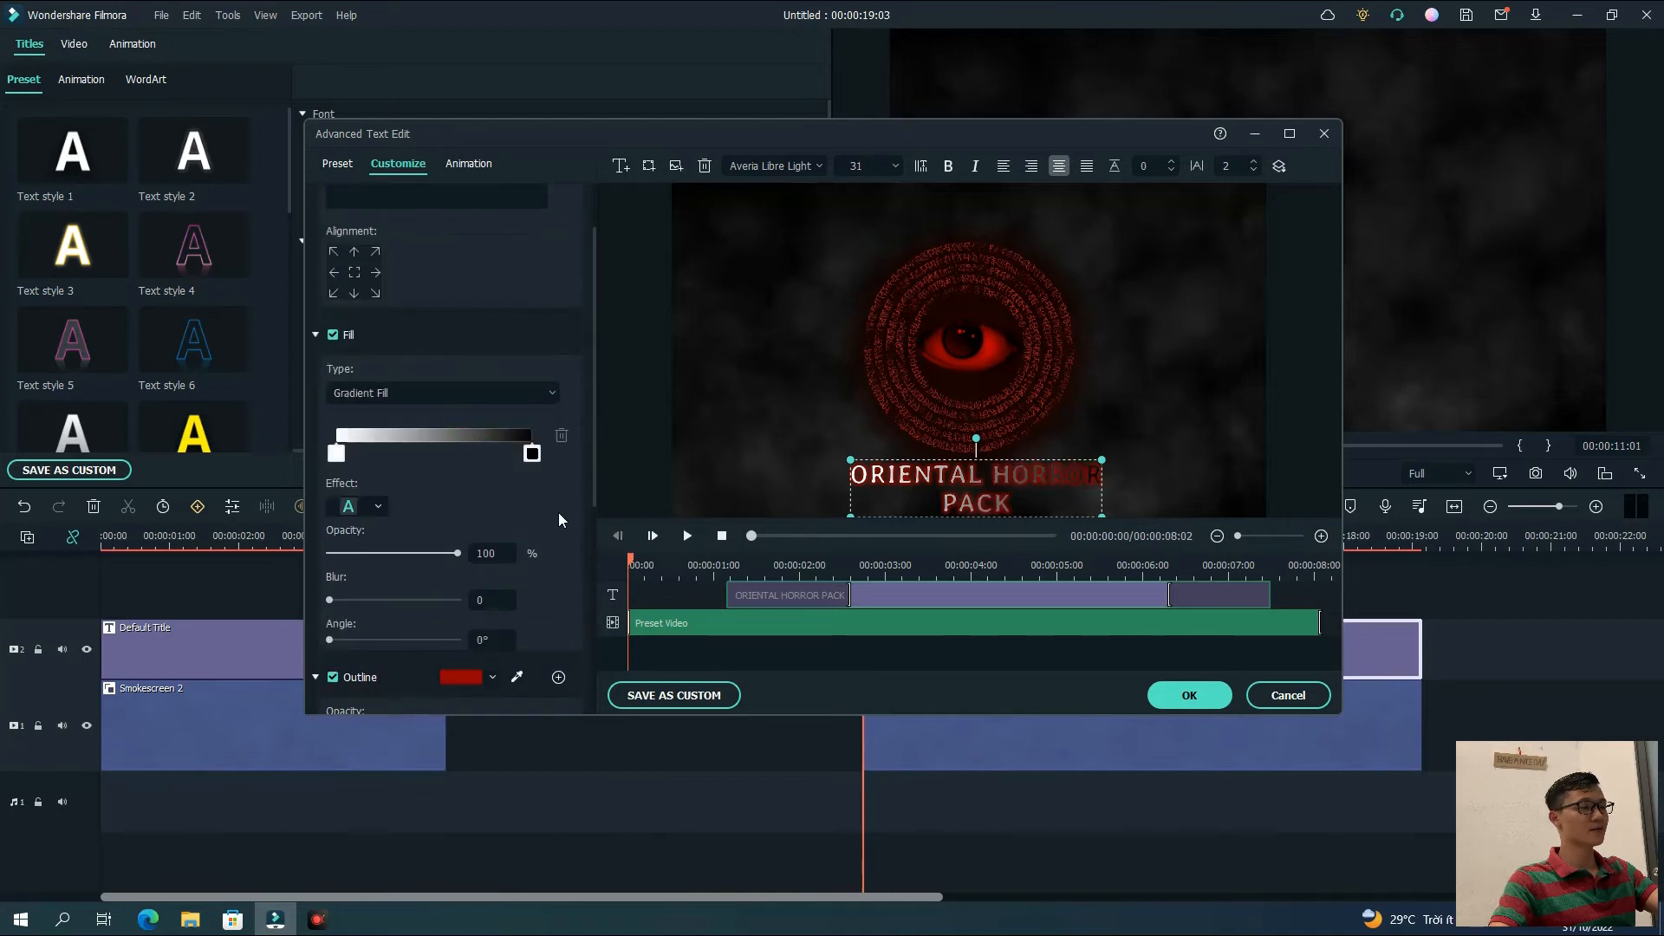
{"action": "double_click", "coordinate": [351, 459]}
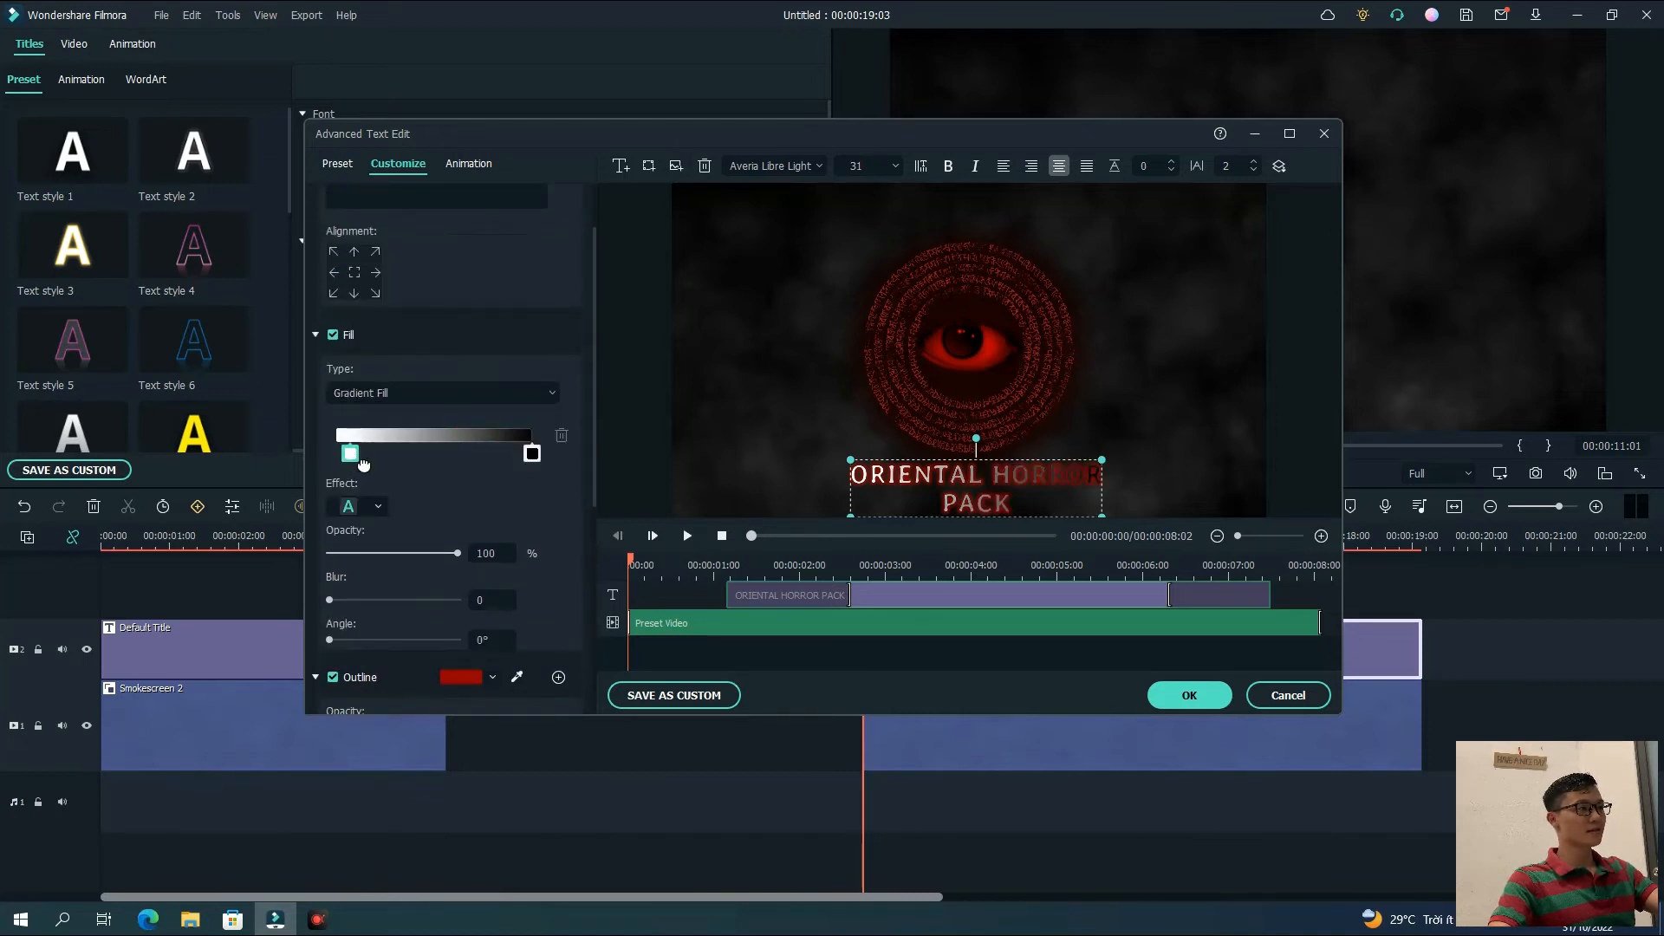
{"action": "left_click", "coordinate": [354, 553]}
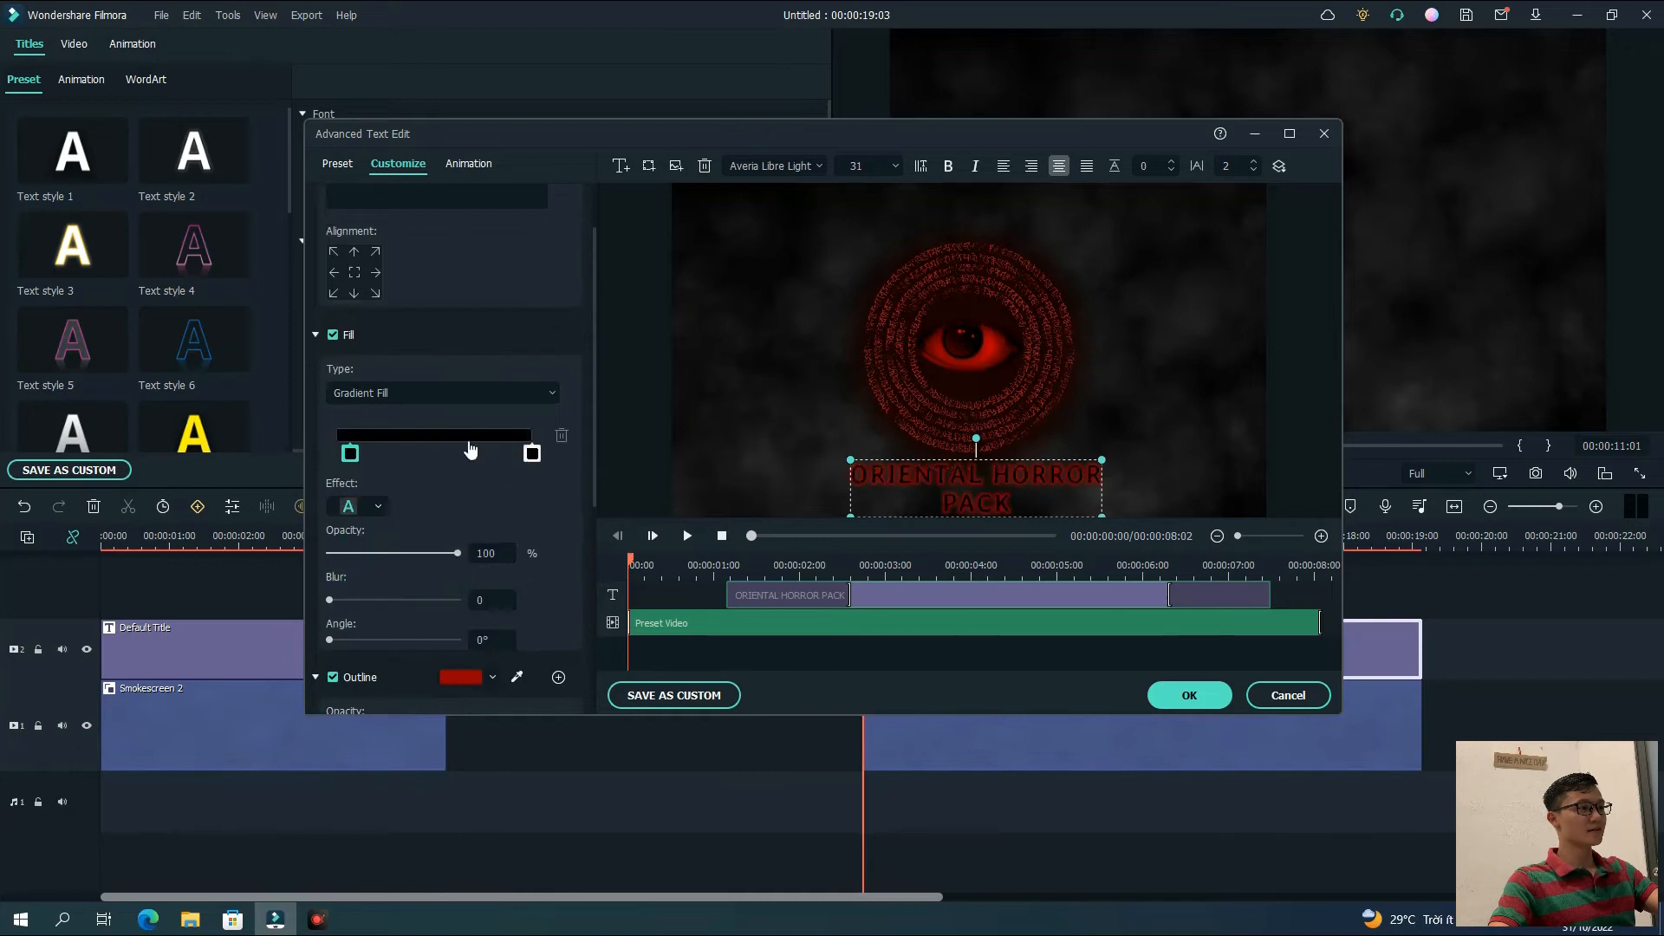
Add a very dark grey middle stop to the text's gradient fill and set the fill blur to 3
{"action": "left_click", "coordinate": [432, 451]}
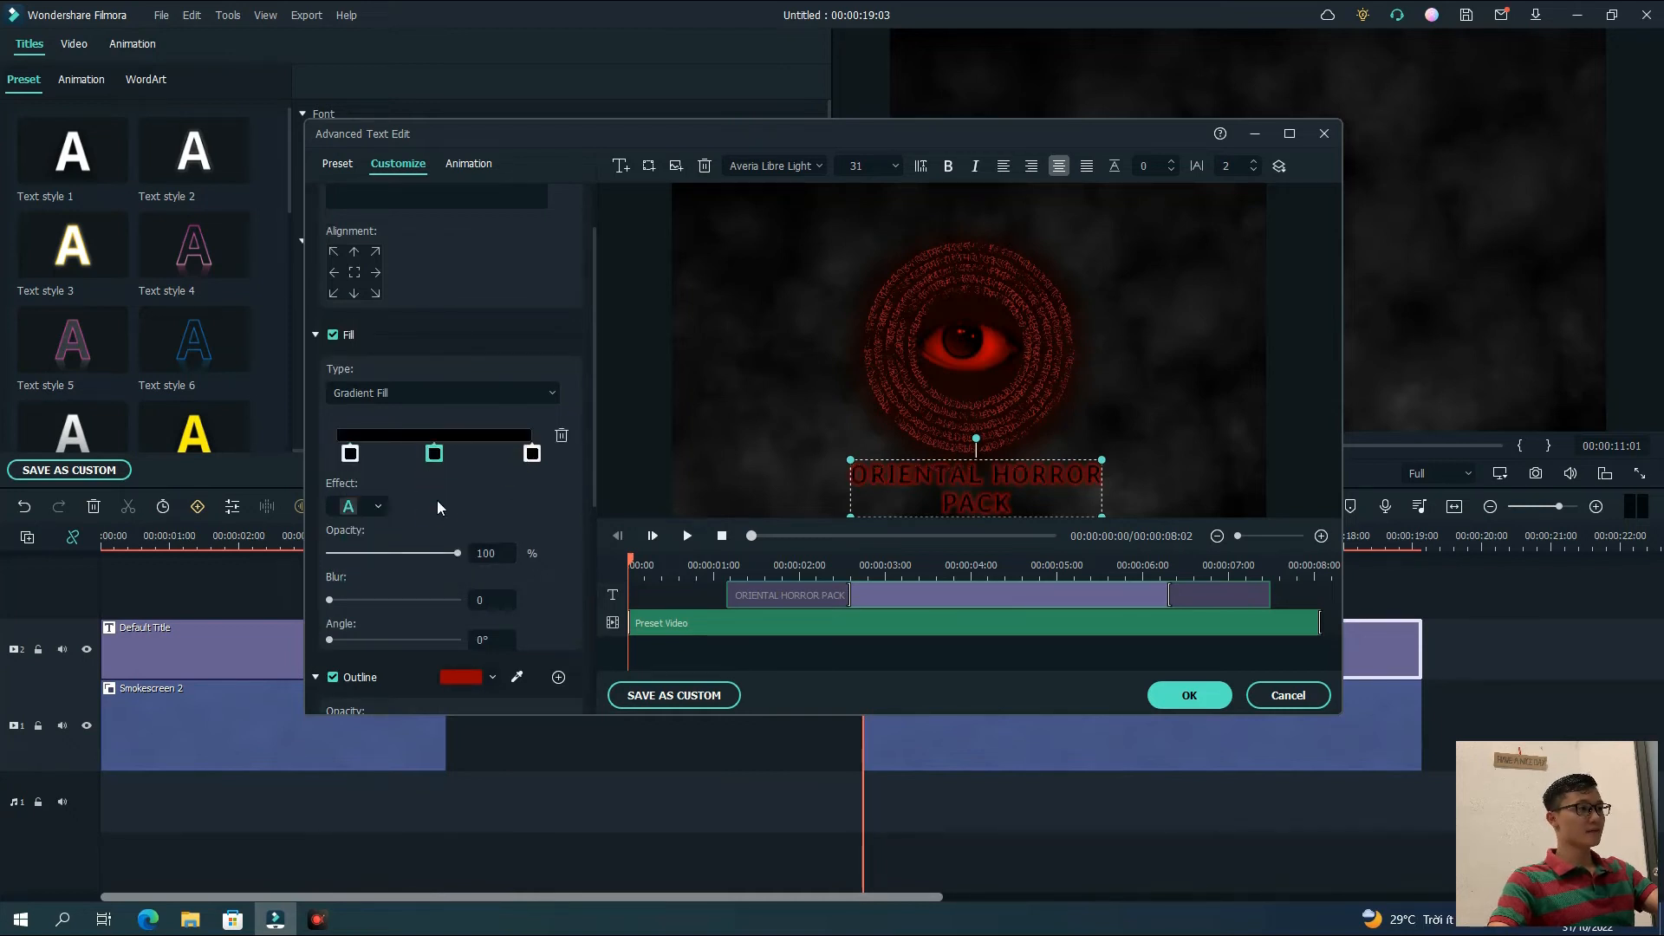
{"action": "double_click", "coordinate": [434, 453]}
{"action": "left_click", "coordinate": [450, 561]}
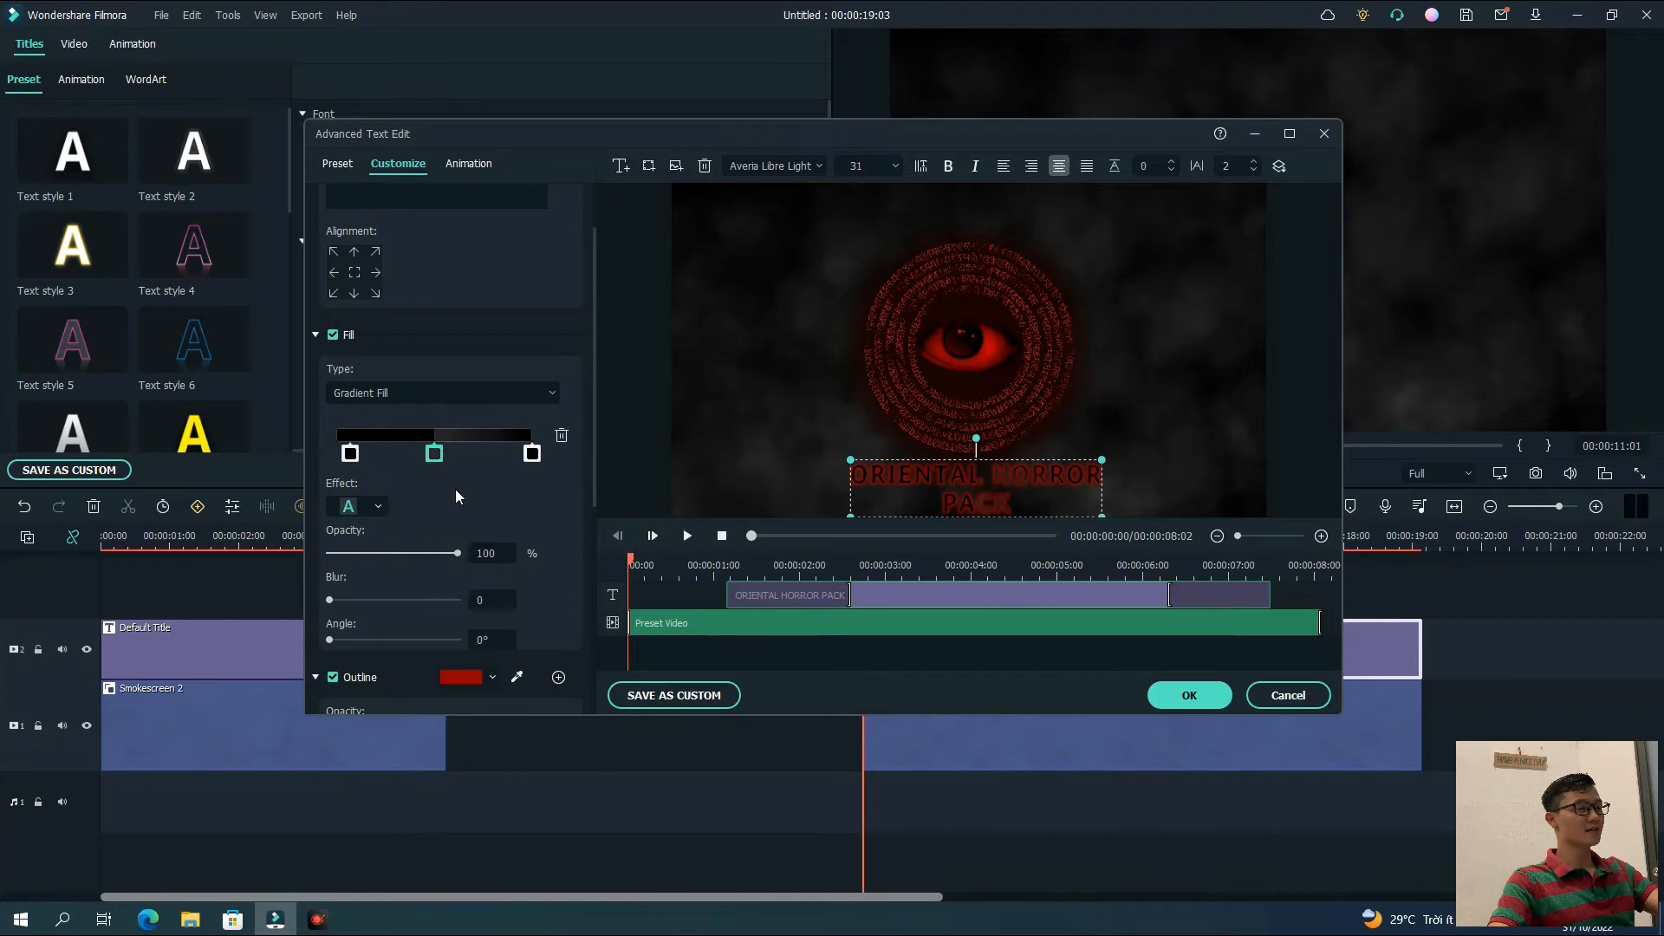
{"action": "scroll", "coordinate": [450, 555], "scroll_direction": "down", "scroll_amount": 1}
{"action": "left_click", "coordinate": [379, 455]}
{"action": "left_click", "coordinate": [538, 540]}
Set the text's outline opacity to 10% and apply the advanced text edits
{"action": "scroll", "coordinate": [496, 444], "scroll_direction": "down", "scroll_amount": 2}
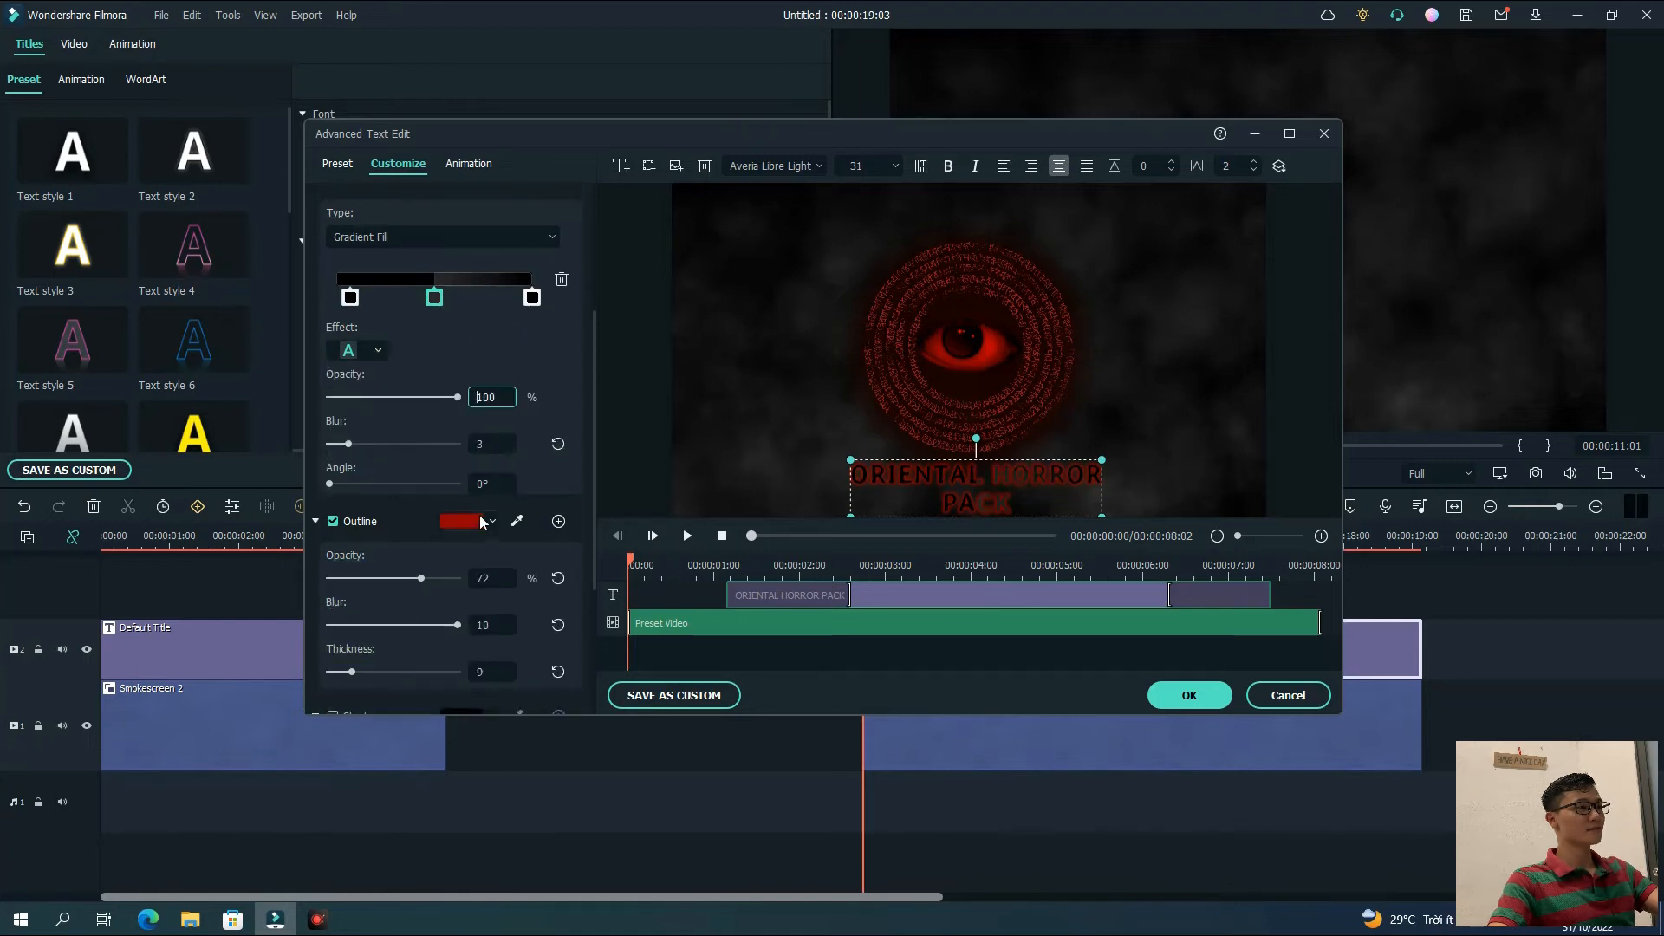
{"action": "scroll", "coordinate": [490, 486], "scroll_direction": "down", "scroll_amount": 1}
{"action": "scroll", "coordinate": [524, 479], "scroll_direction": "down", "scroll_amount": 1}
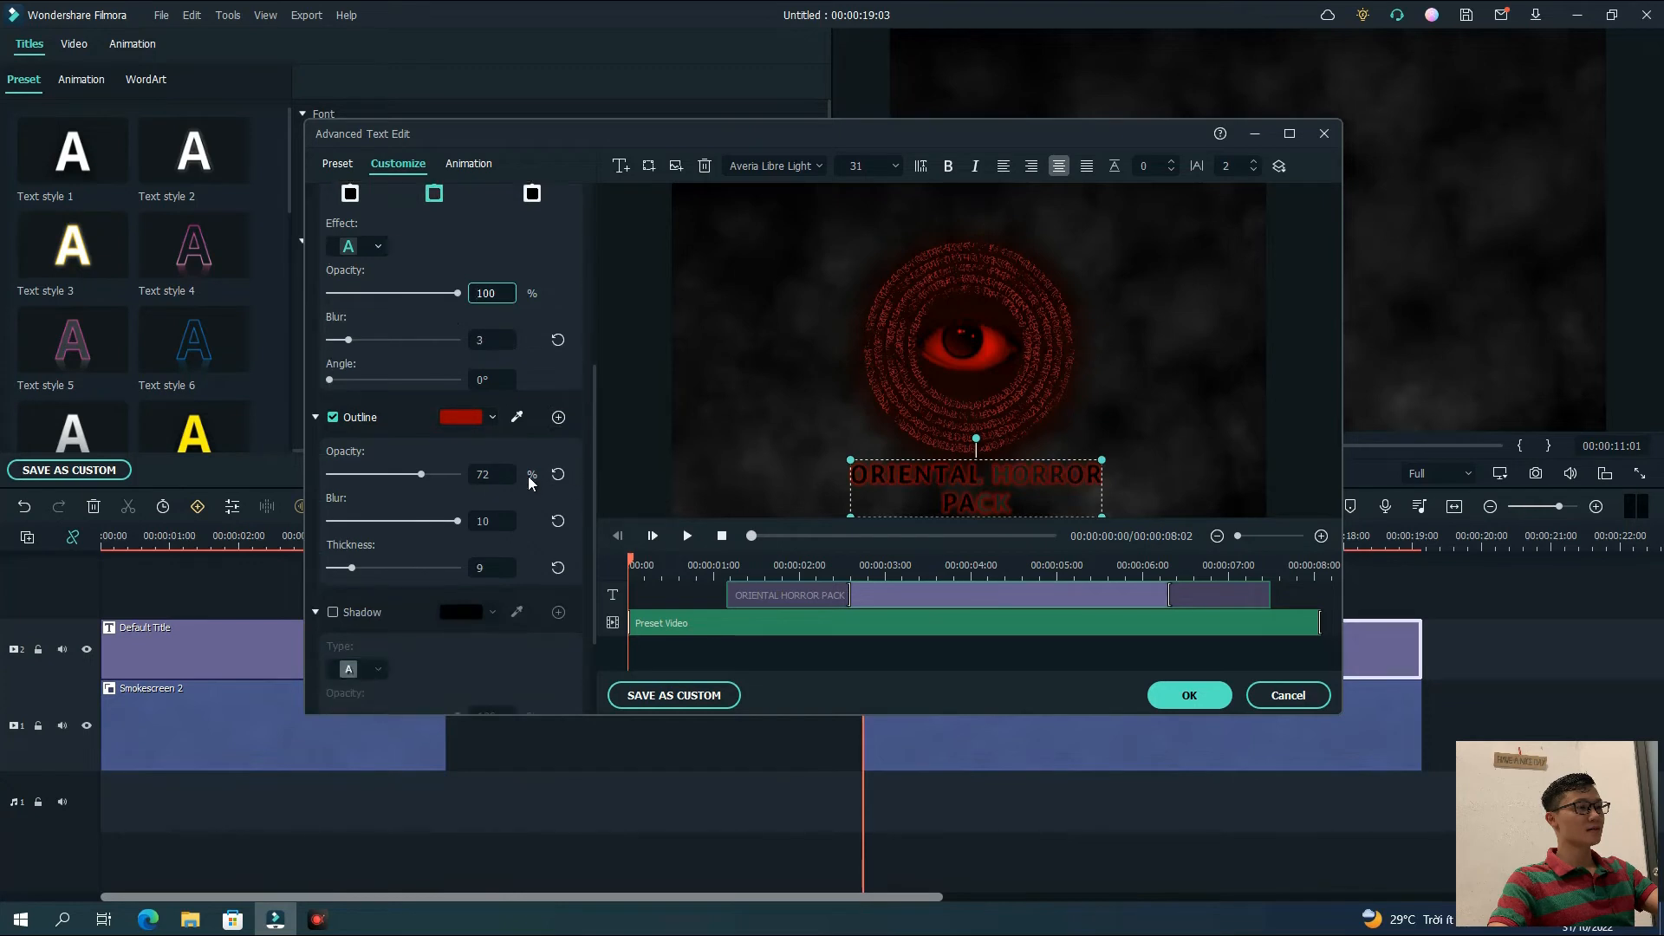
{"action": "double_click", "coordinate": [483, 473]}
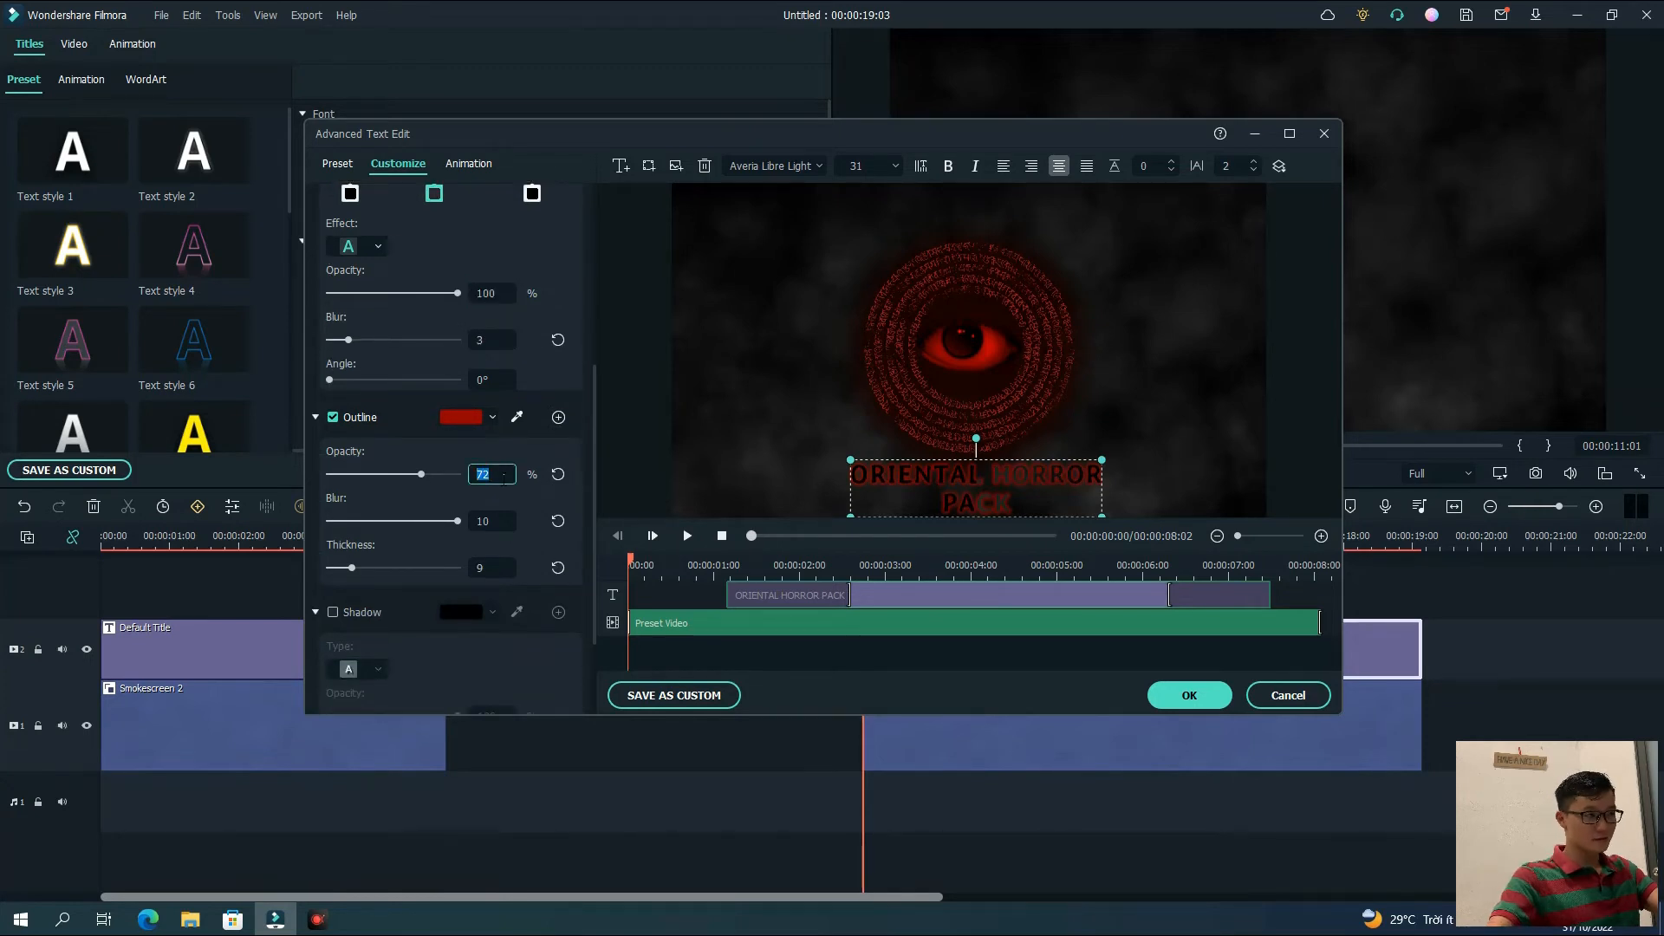
{"action": "type", "text": "20"}
{"action": "key", "text": "Return"}
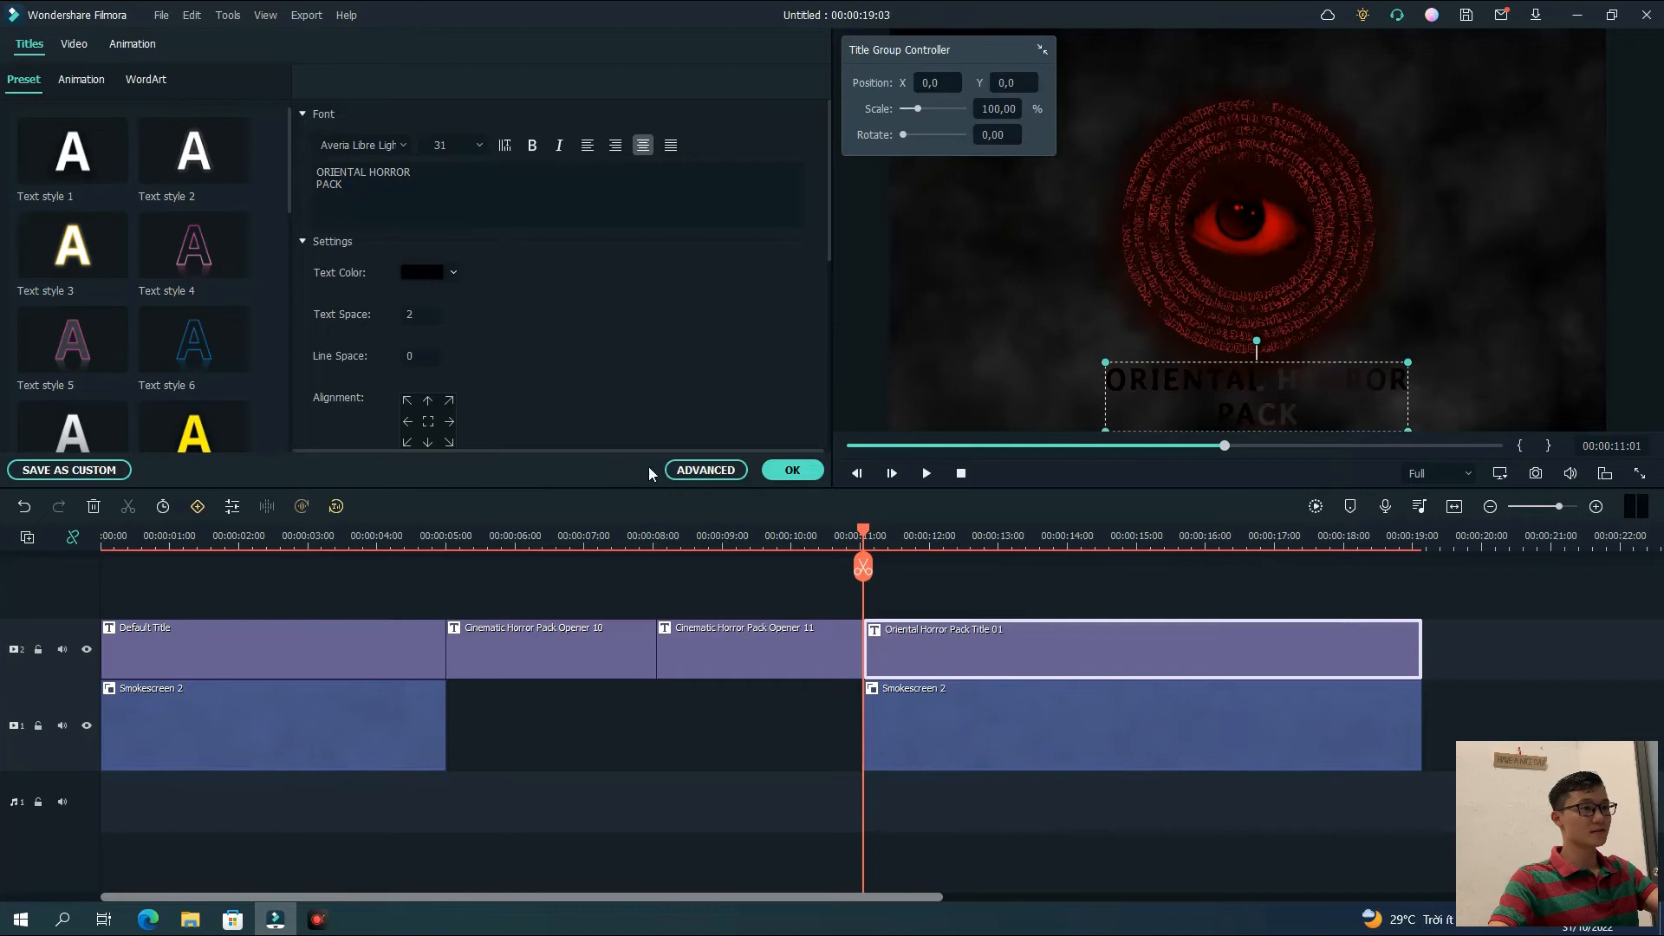
Reopen the advanced text editor and recolor the middle gradient stop very dark grey, deleting any extra stop
{"action": "left_click", "coordinate": [704, 472]}
{"action": "scroll", "coordinate": [520, 584], "scroll_direction": "down", "scroll_amount": 6}
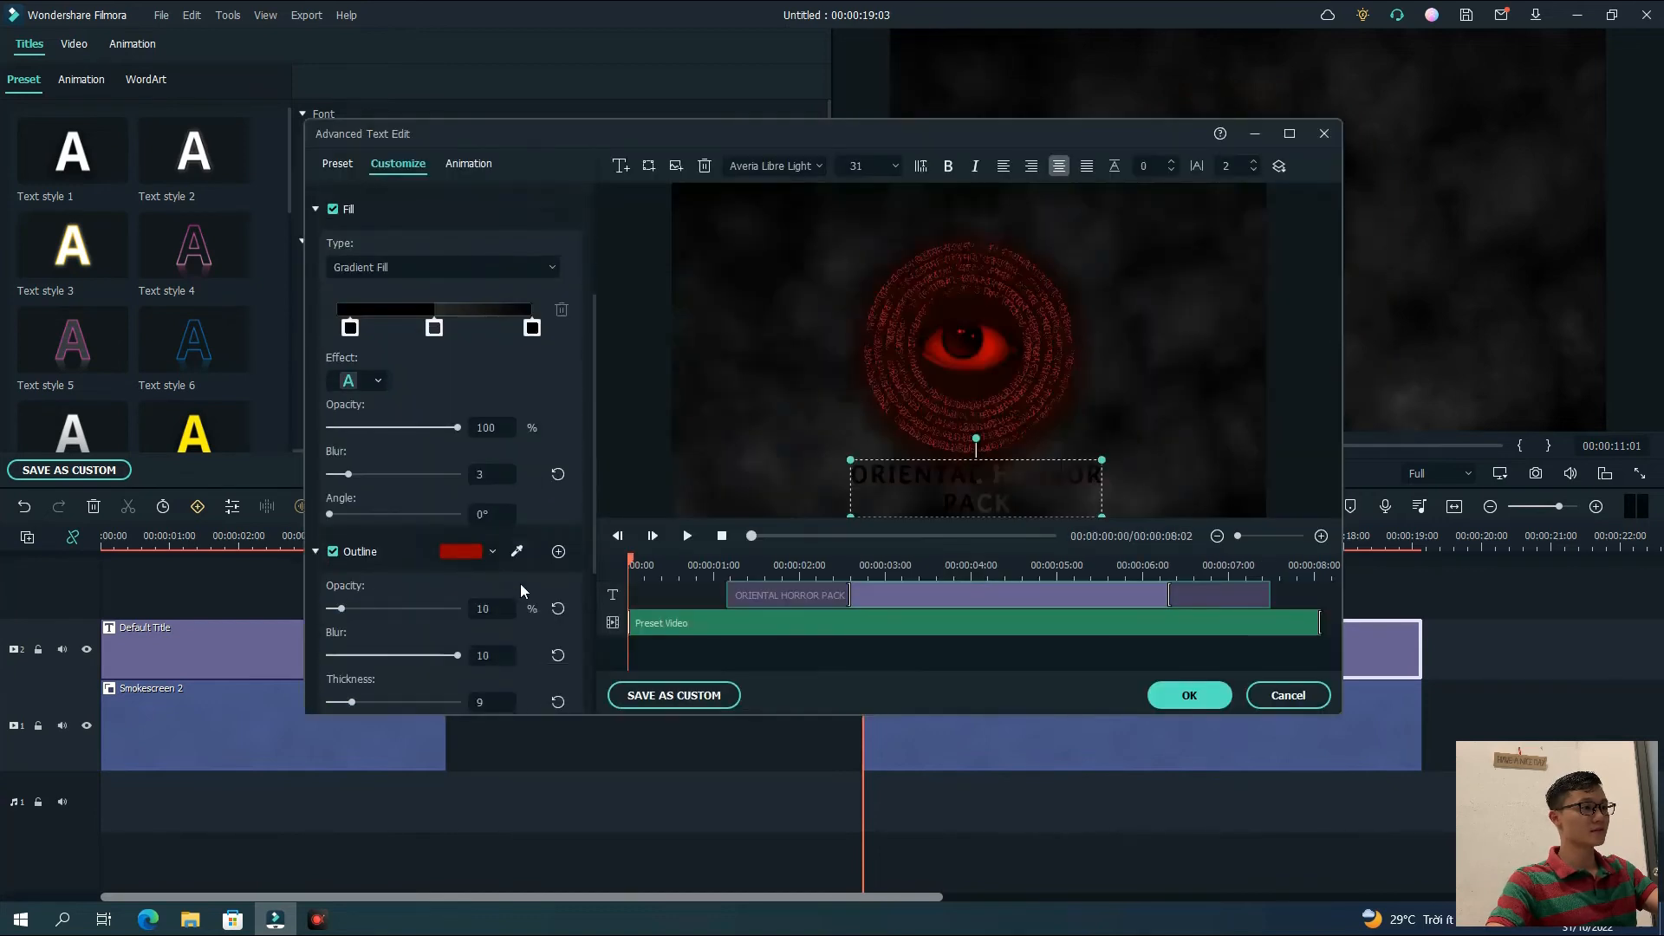
{"action": "scroll", "coordinate": [535, 355], "scroll_direction": "up", "scroll_amount": 3}
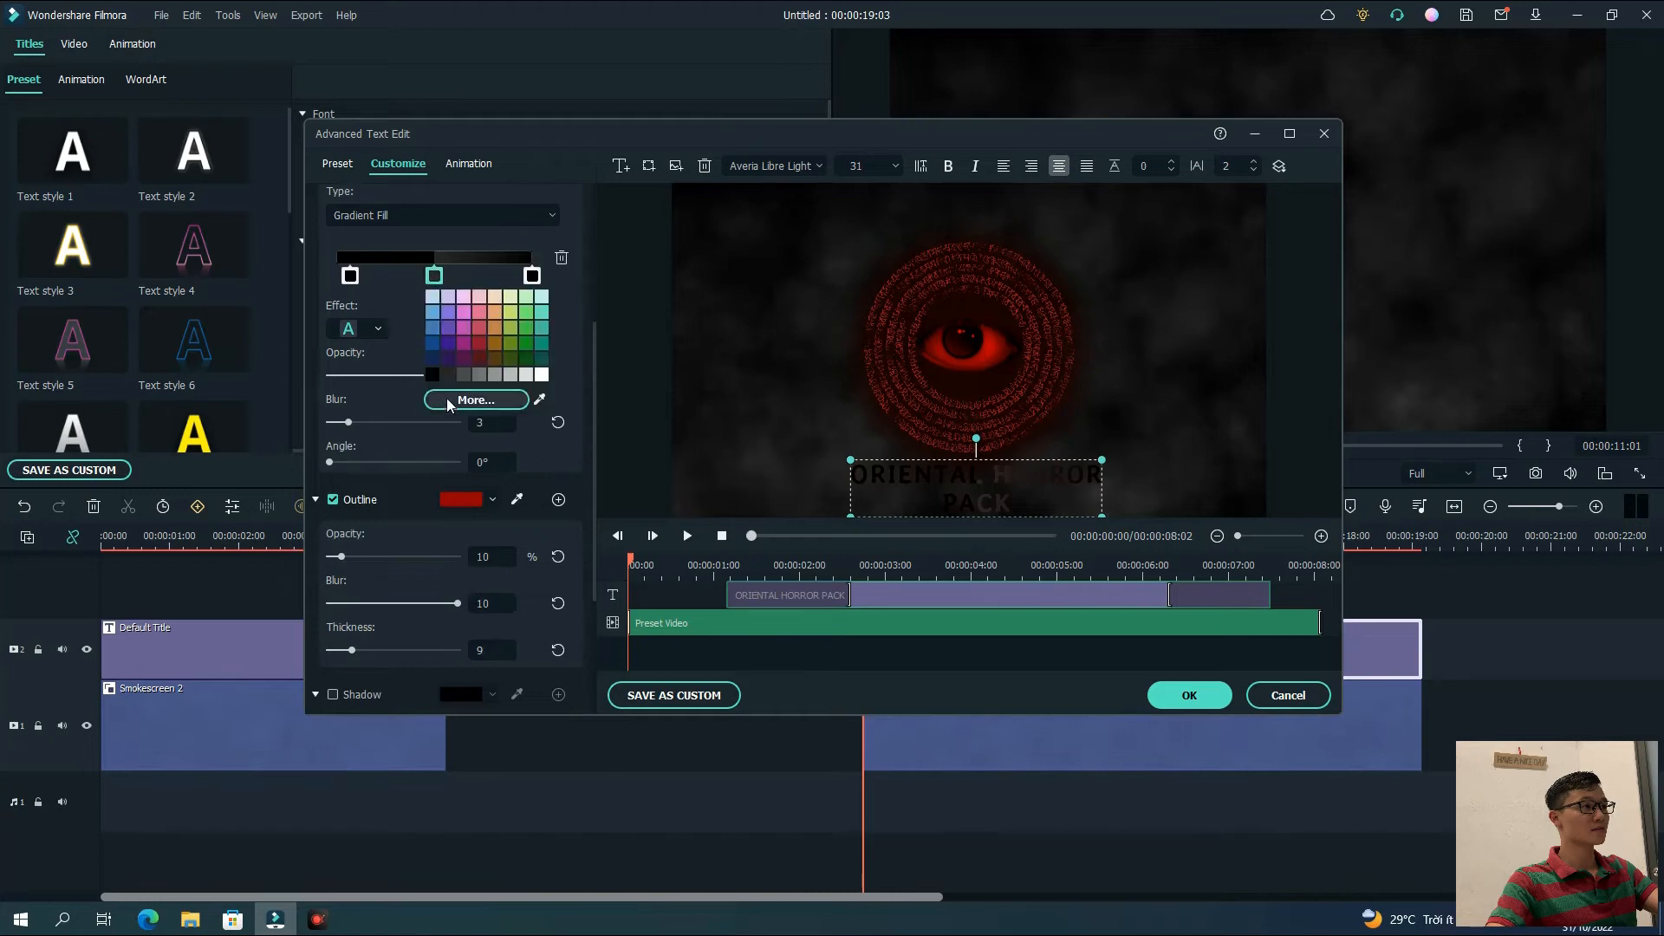
{"action": "left_click", "coordinate": [450, 376]}
{"action": "left_click", "coordinate": [352, 276]}
{"action": "left_click_drag", "start_coordinate": [439, 280], "coordinate": [473, 288]}
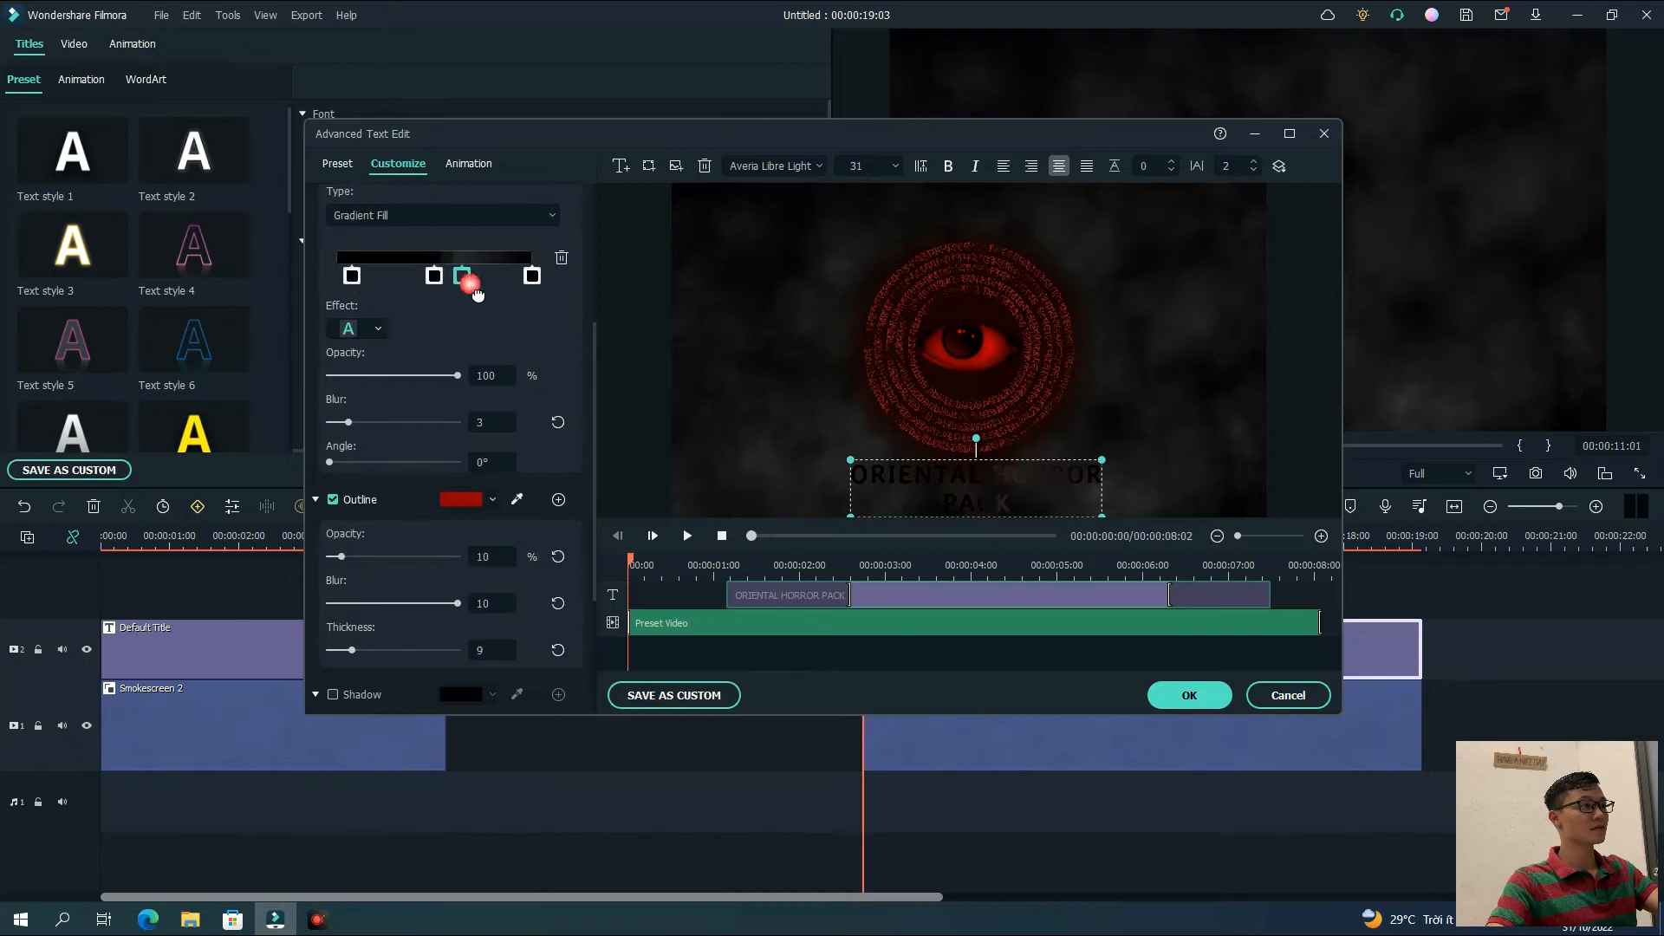
{"action": "left_click", "coordinate": [562, 257]}
{"action": "left_click", "coordinate": [435, 276]}
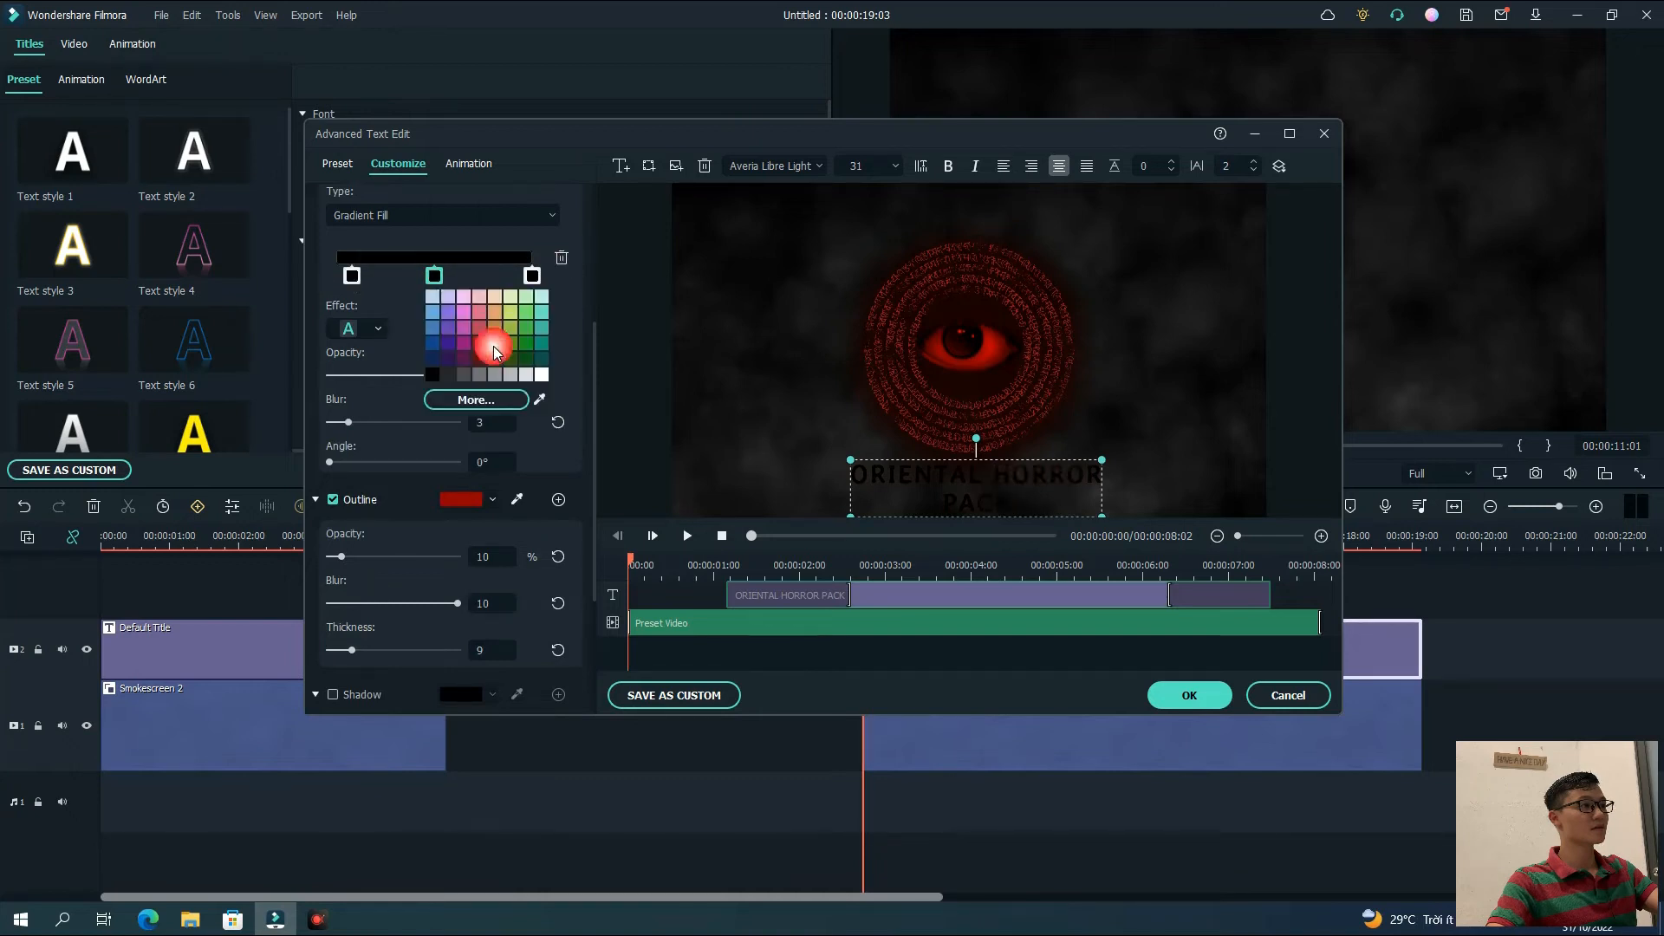
{"action": "left_click", "coordinate": [449, 372]}
Set the red text outline to 100% opacity, blur 7 and thickness 20, and apply the text edits
{"action": "scroll", "coordinate": [512, 352], "scroll_direction": "down", "scroll_amount": 3}
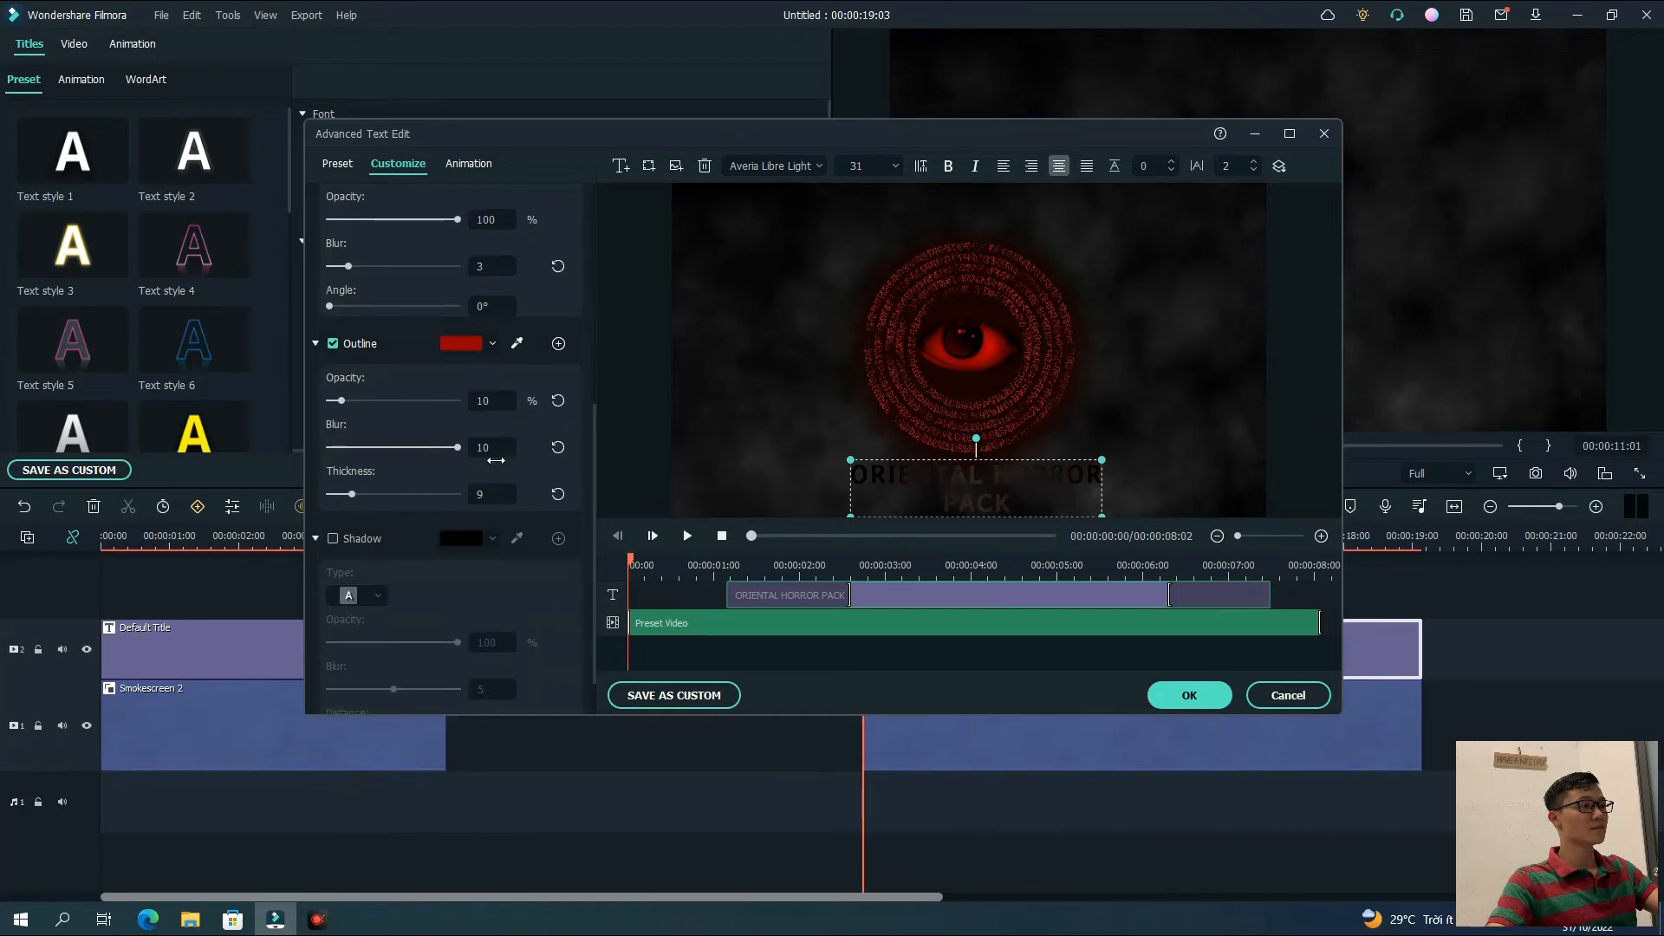
{"action": "left_click", "coordinate": [476, 345]}
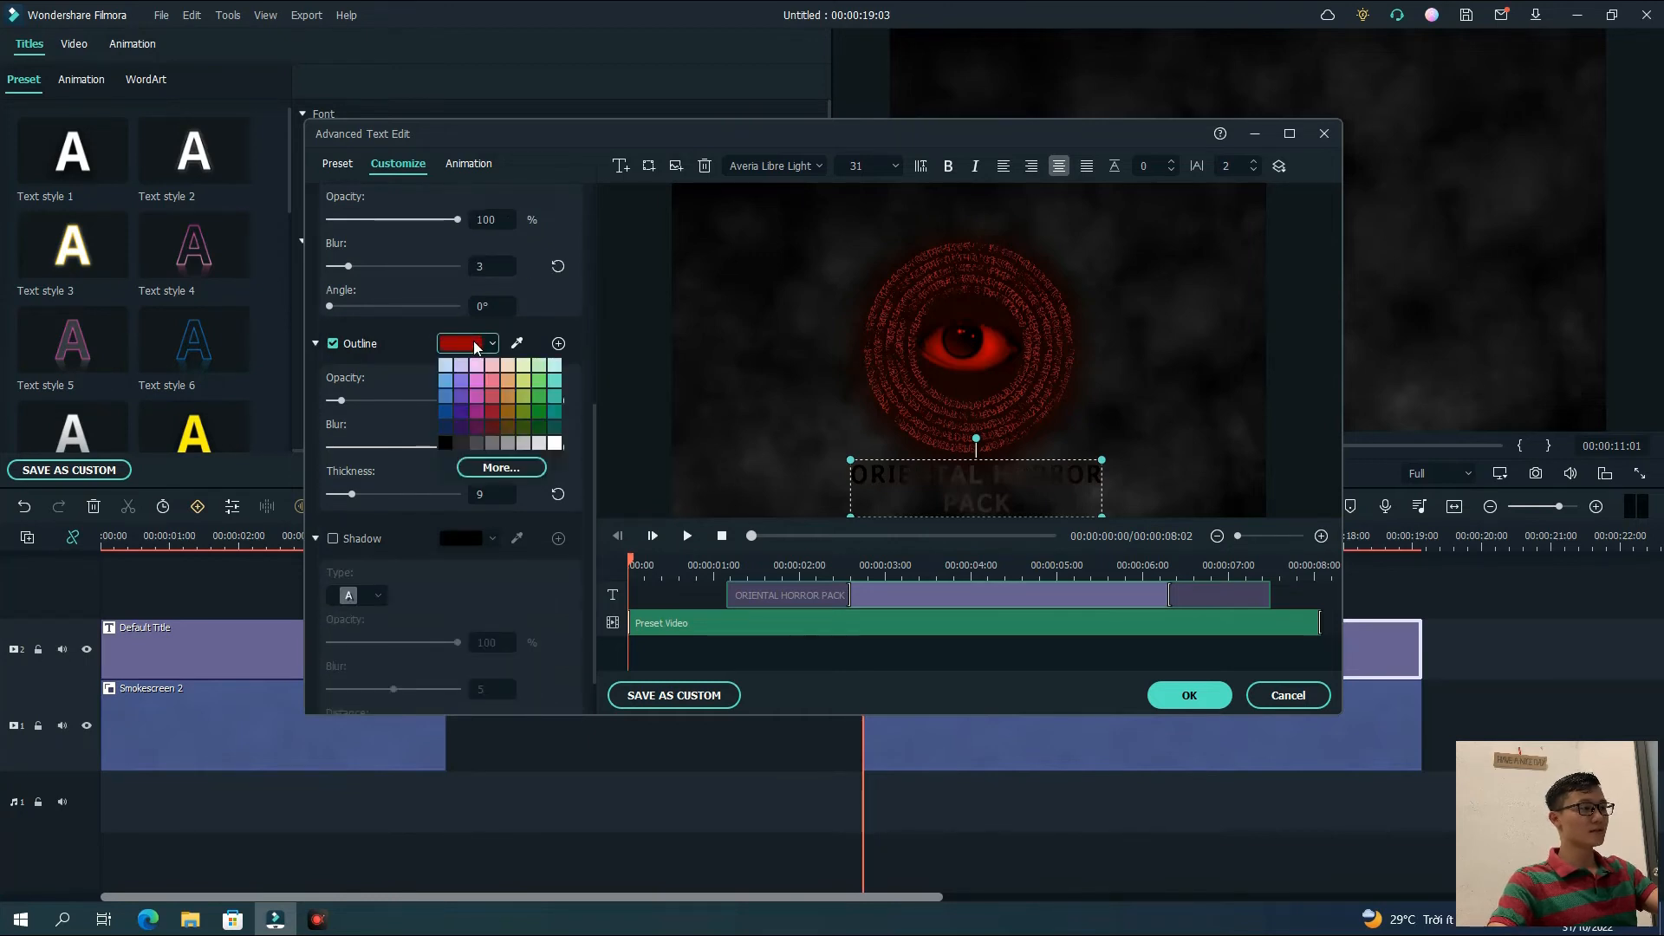
{"action": "left_click", "coordinate": [476, 345]}
{"action": "left_click", "coordinate": [510, 398]}
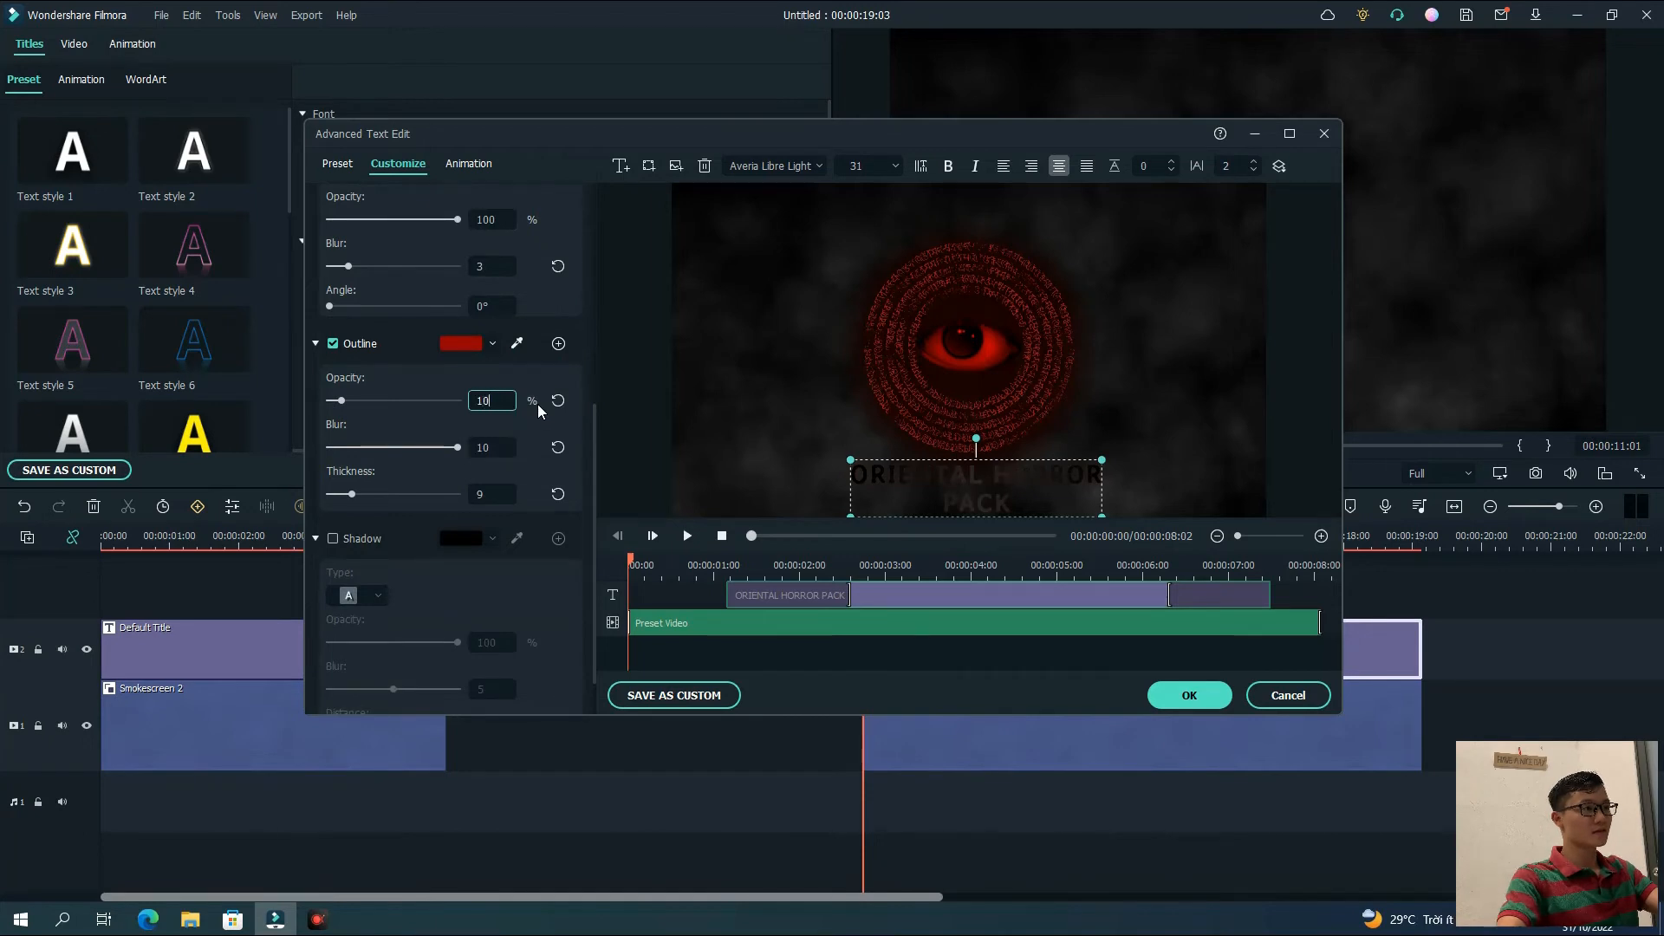
{"action": "type", "text": "0"}
{"action": "key", "text": "Tab"}
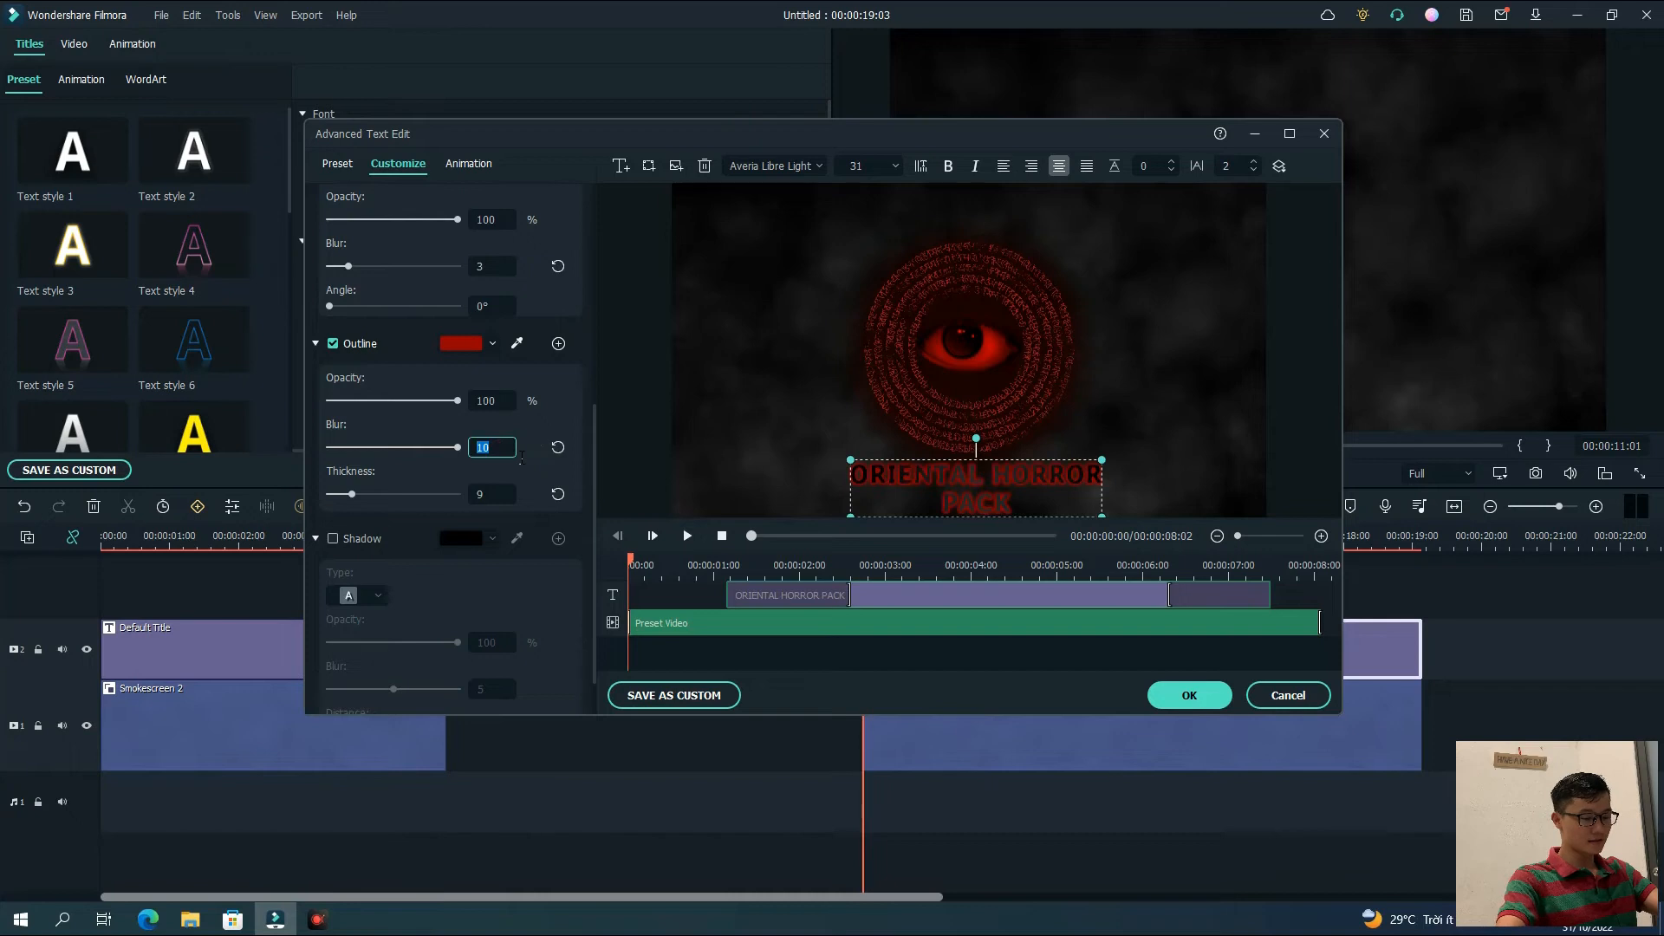
{"action": "type", "text": "7"}
{"action": "key", "text": "Tab"}
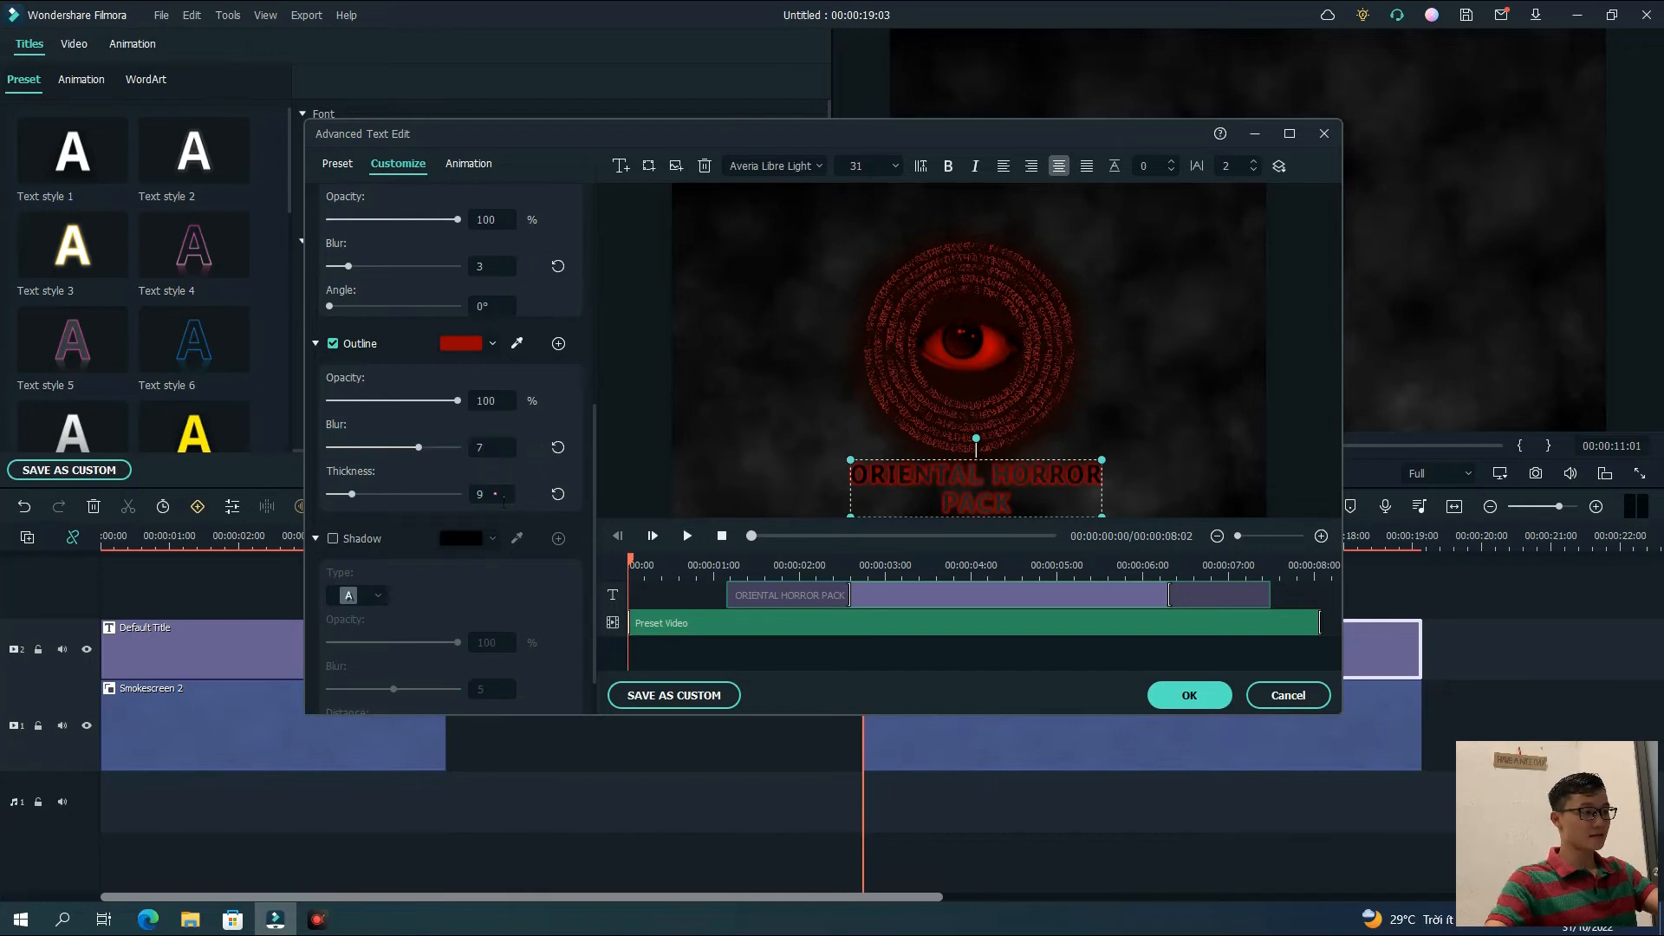
{"action": "type", "text": "20"}
{"action": "left_click", "coordinate": [581, 404]}
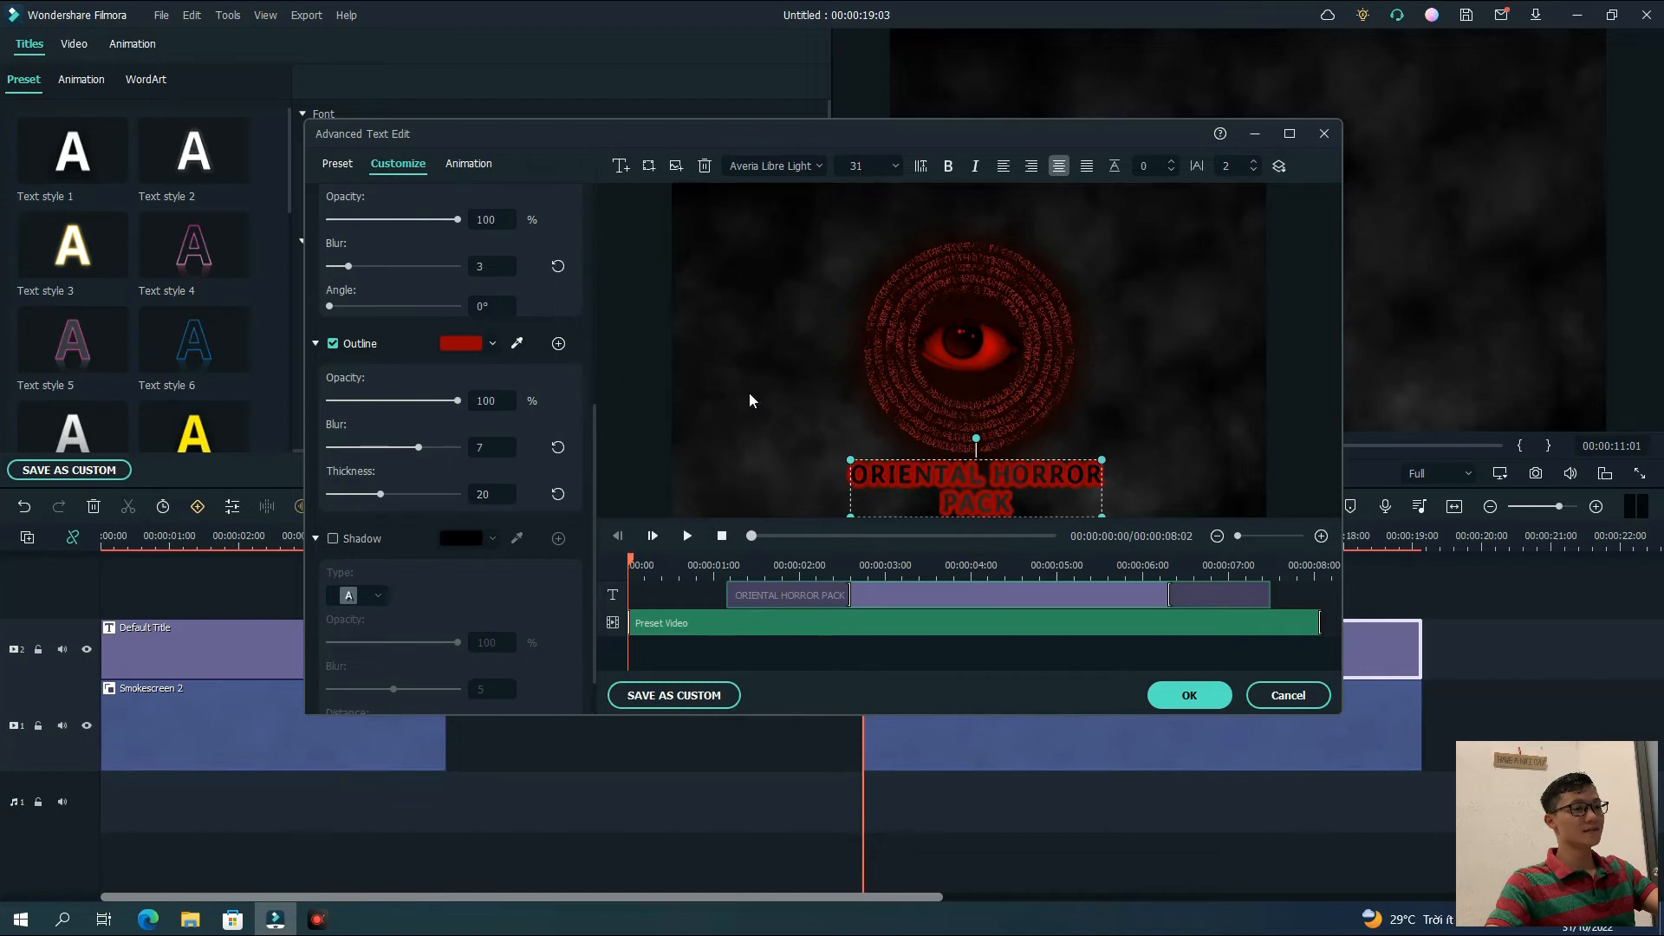
{"action": "left_click", "coordinate": [1189, 696]}
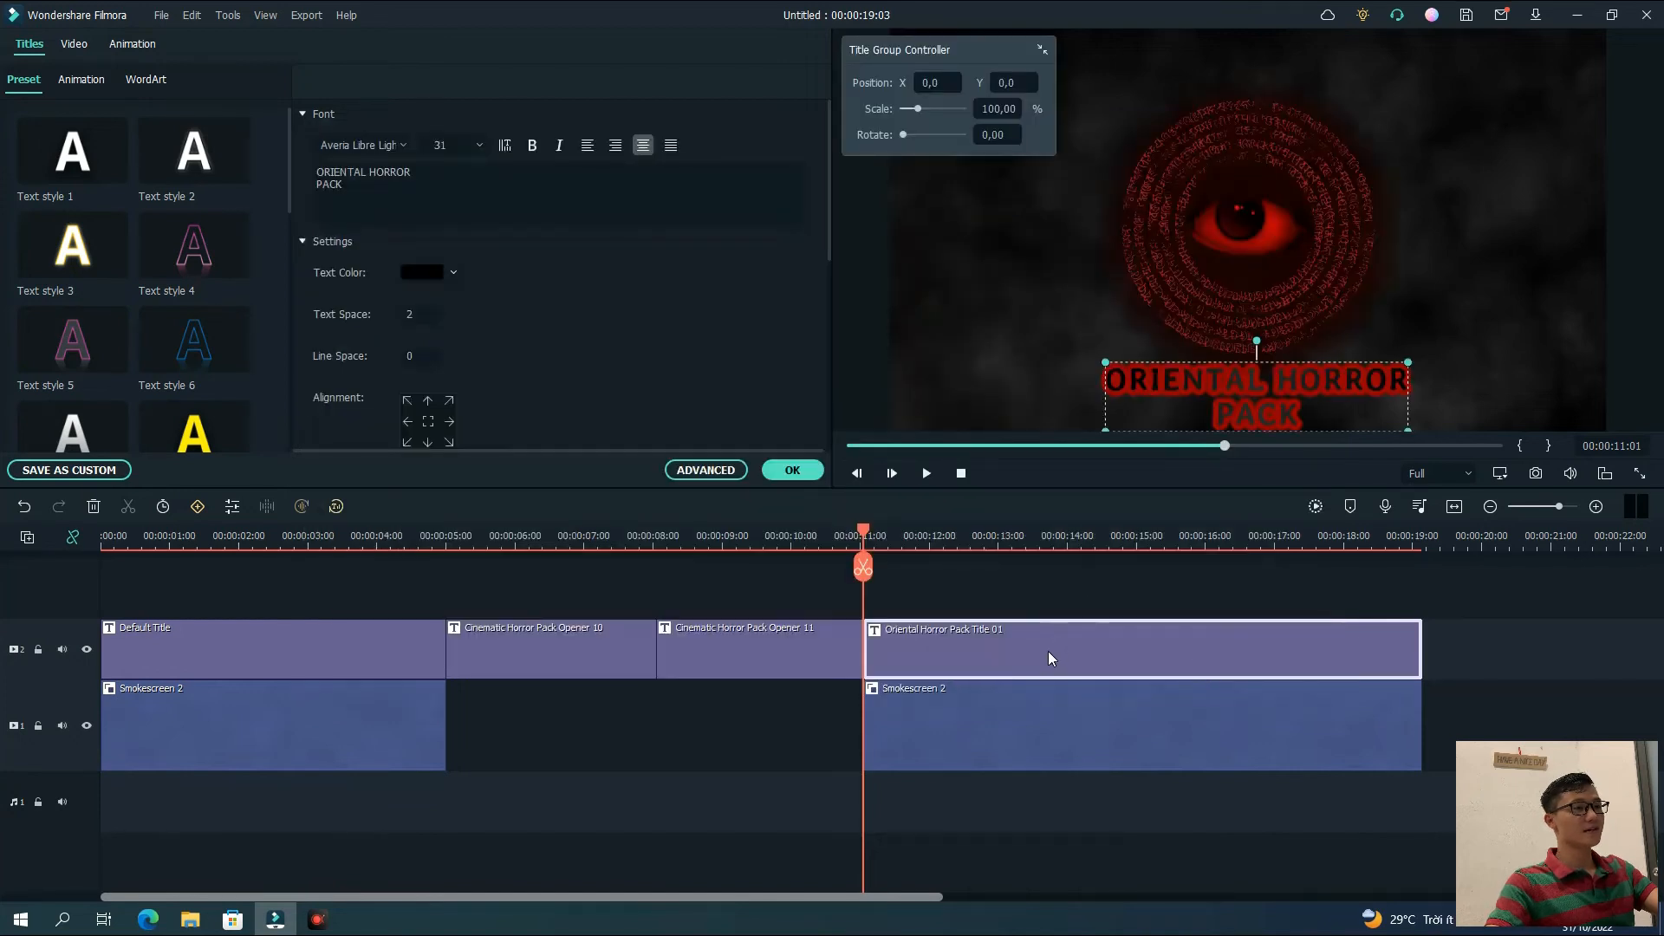
Set the Oriental Horror title clip's blending mode to Screen and close its settings
{"action": "left_click", "coordinate": [72, 43]}
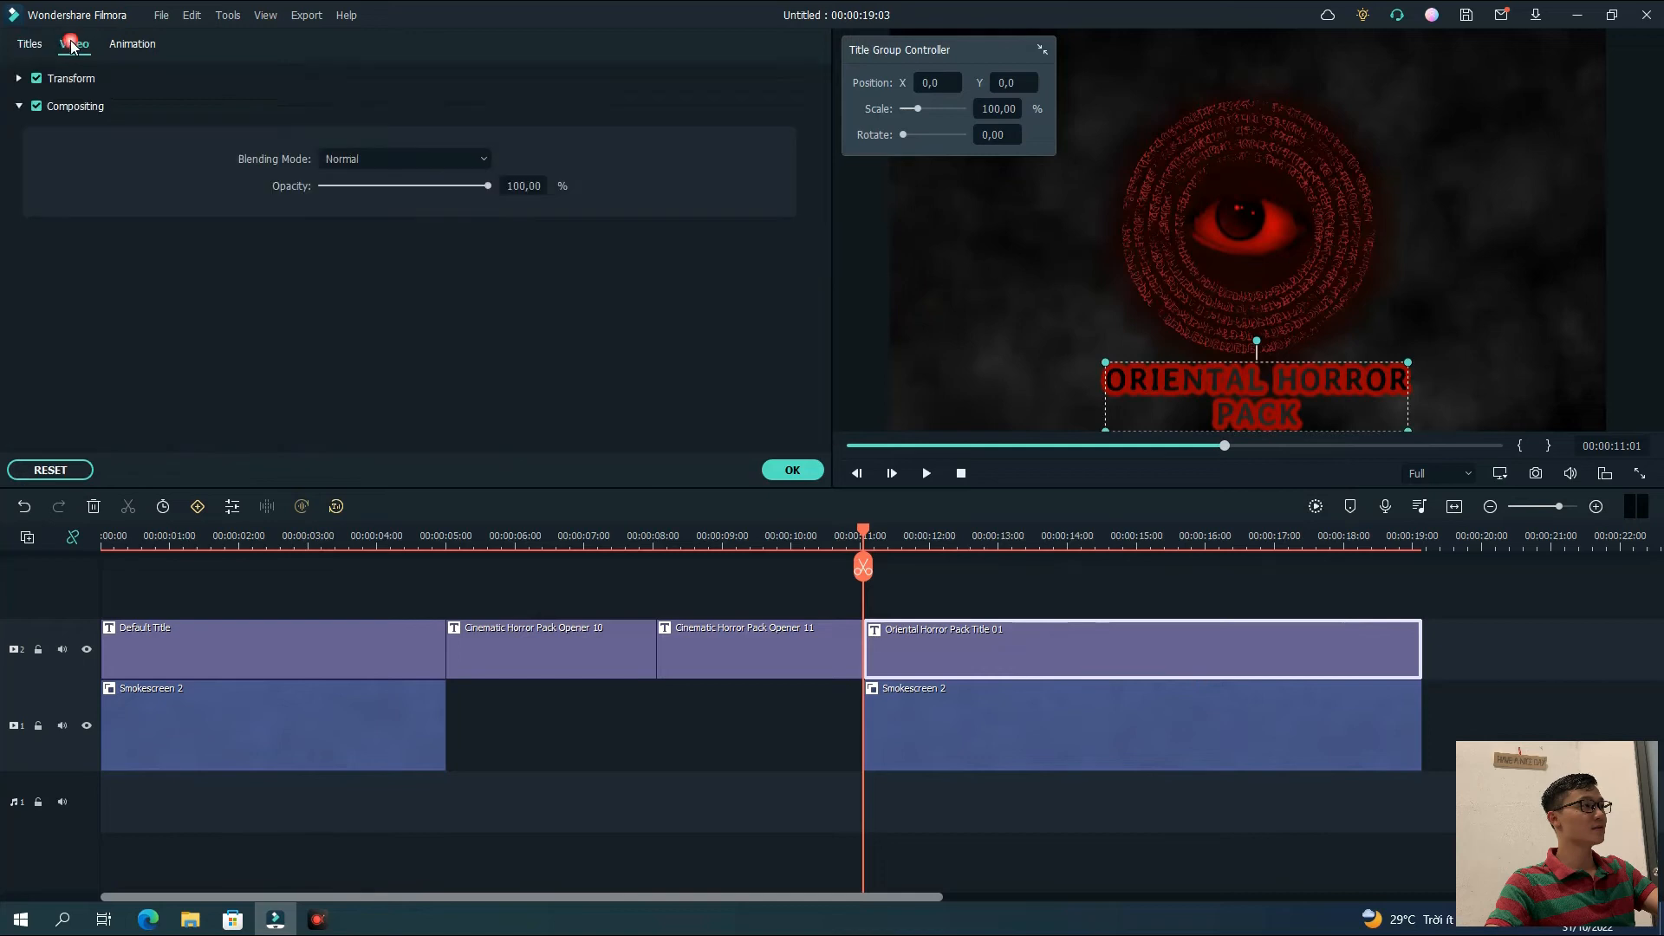
{"action": "left_click", "coordinate": [350, 158]}
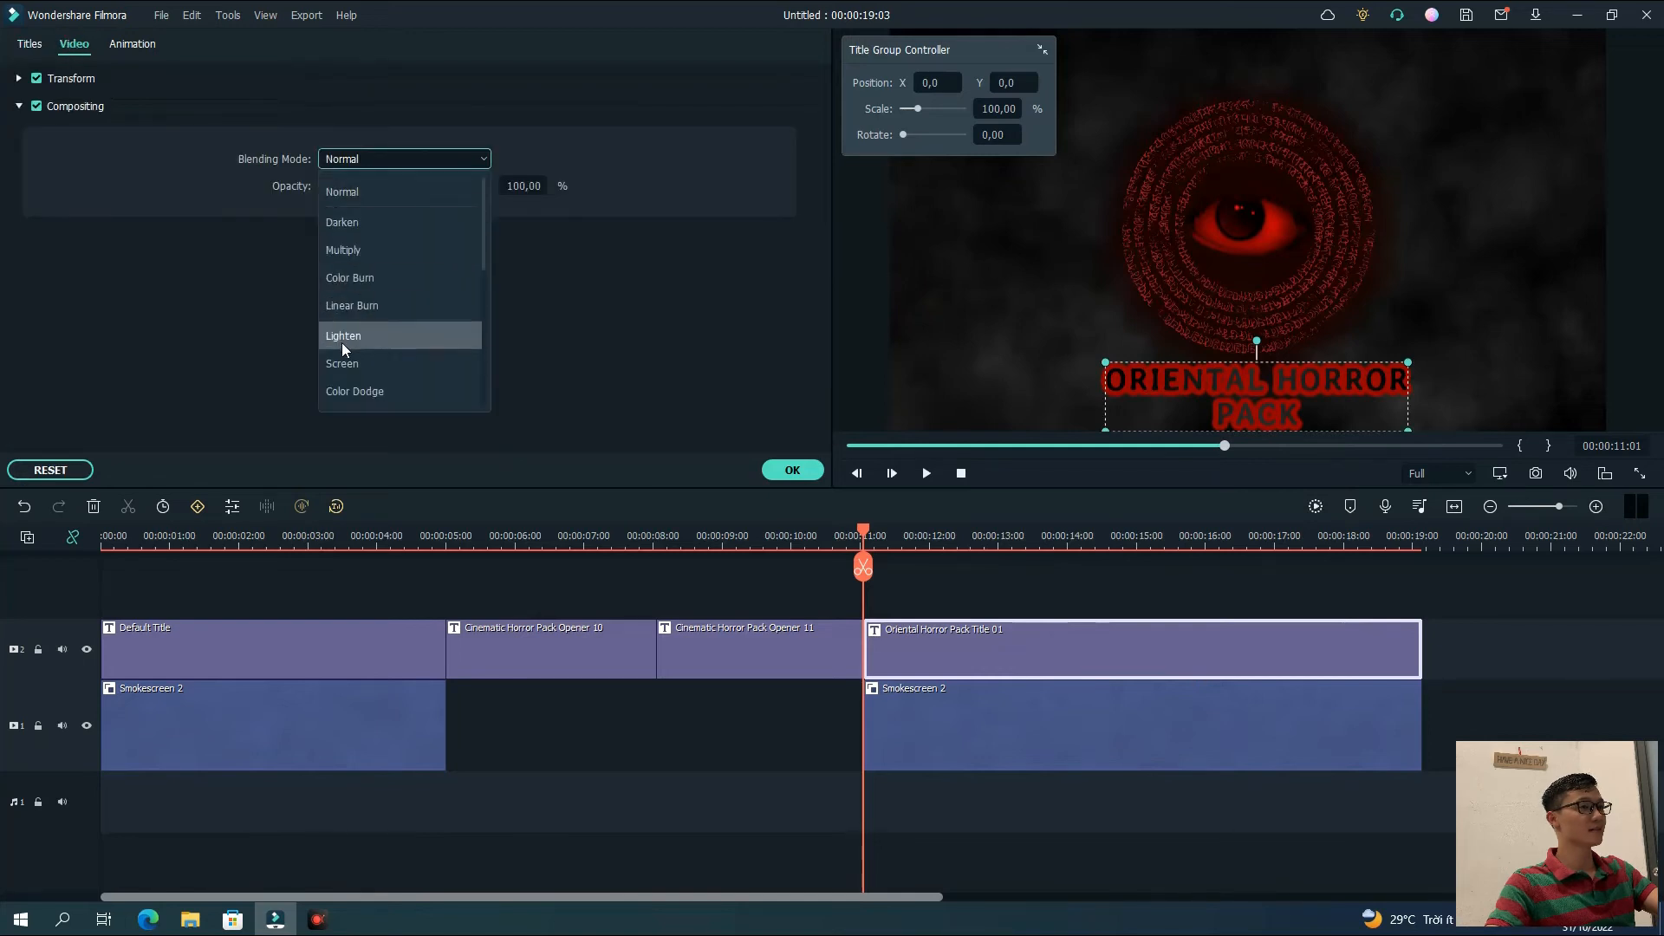
{"action": "left_click", "coordinate": [364, 363]}
{"action": "left_click", "coordinate": [1538, 638]}
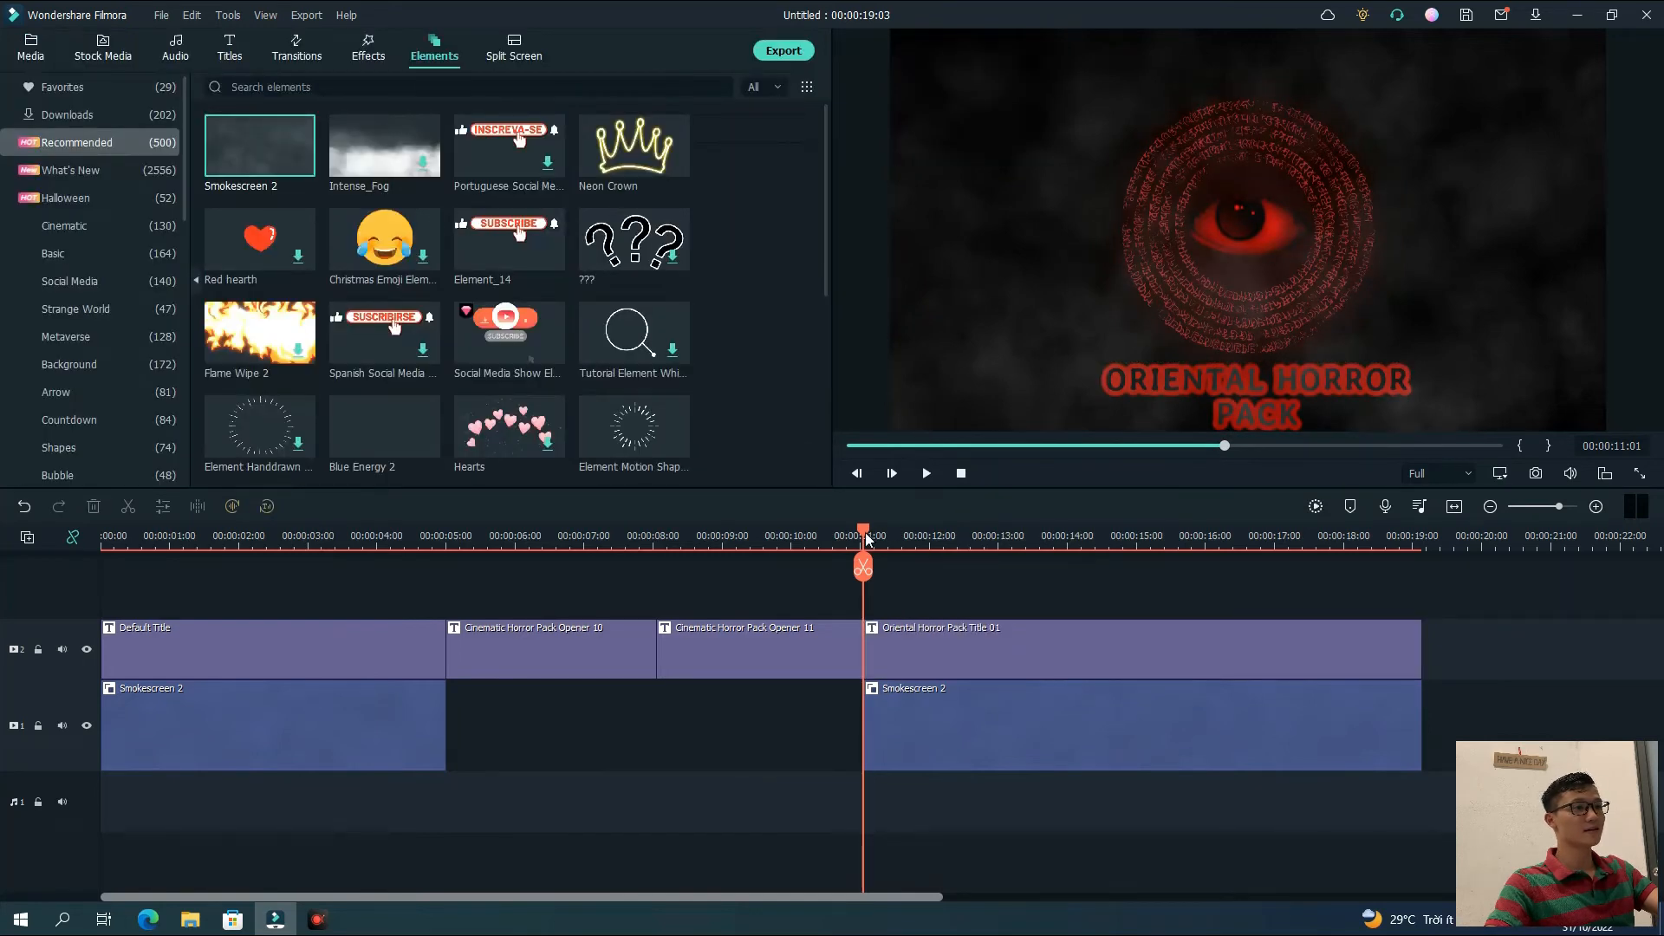
Play the title sequence from the beginning to review all titles and openers
{"action": "key", "text": "Home"}
{"action": "left_click", "coordinate": [925, 474]}
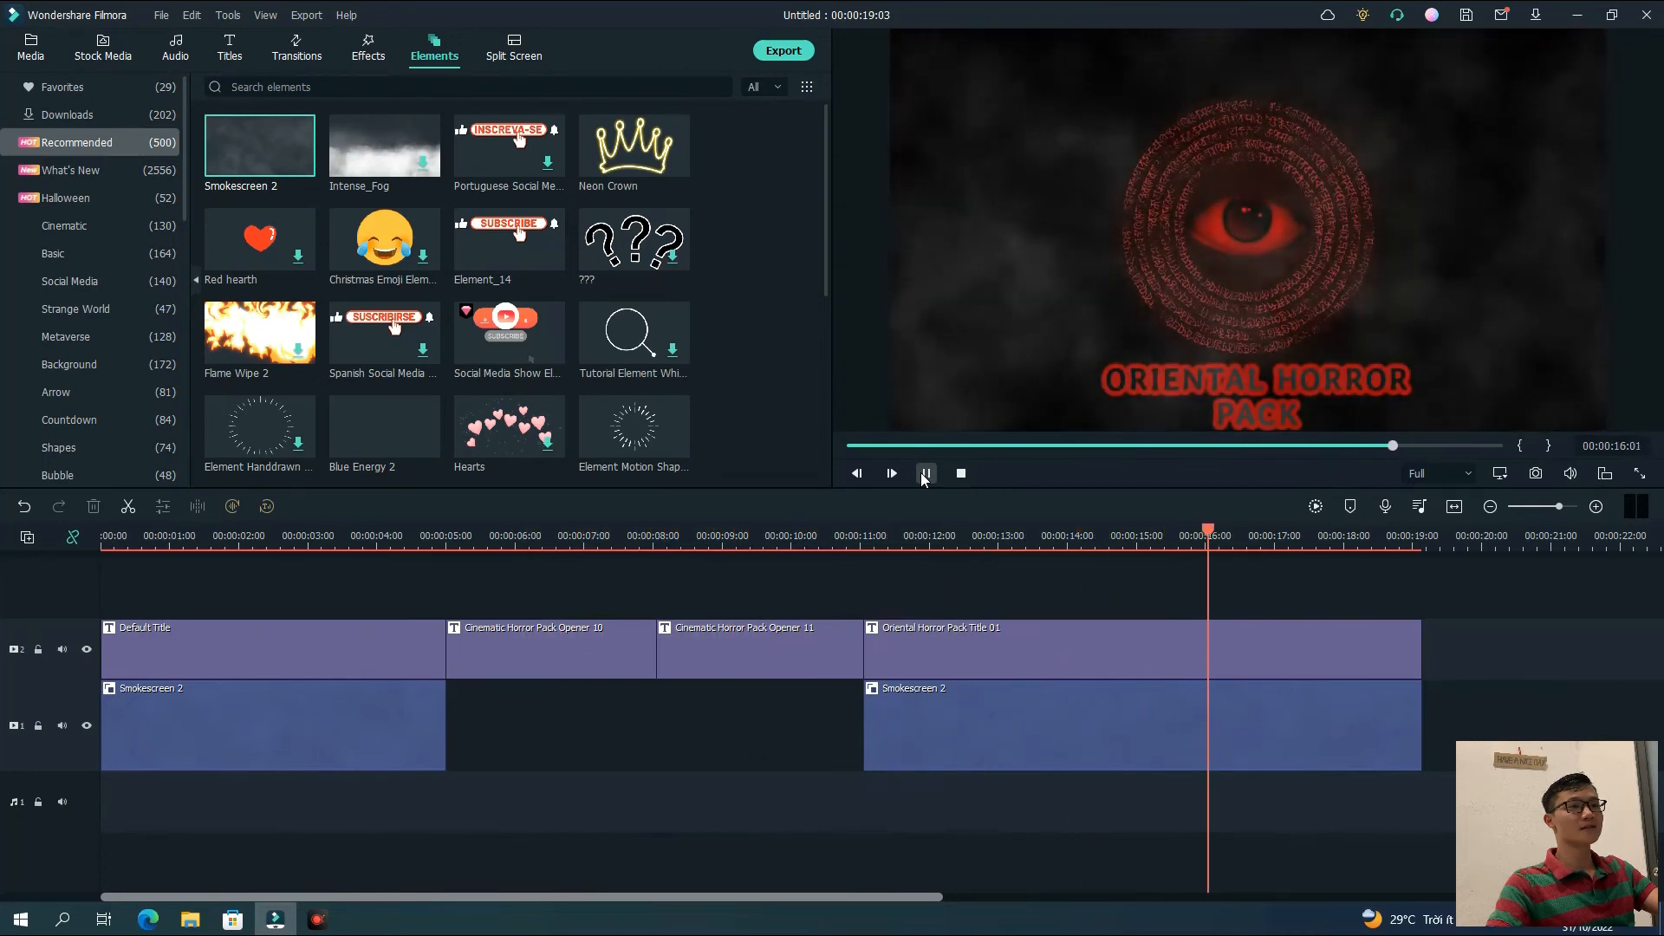
{"action": "left_click", "coordinate": [926, 473]}
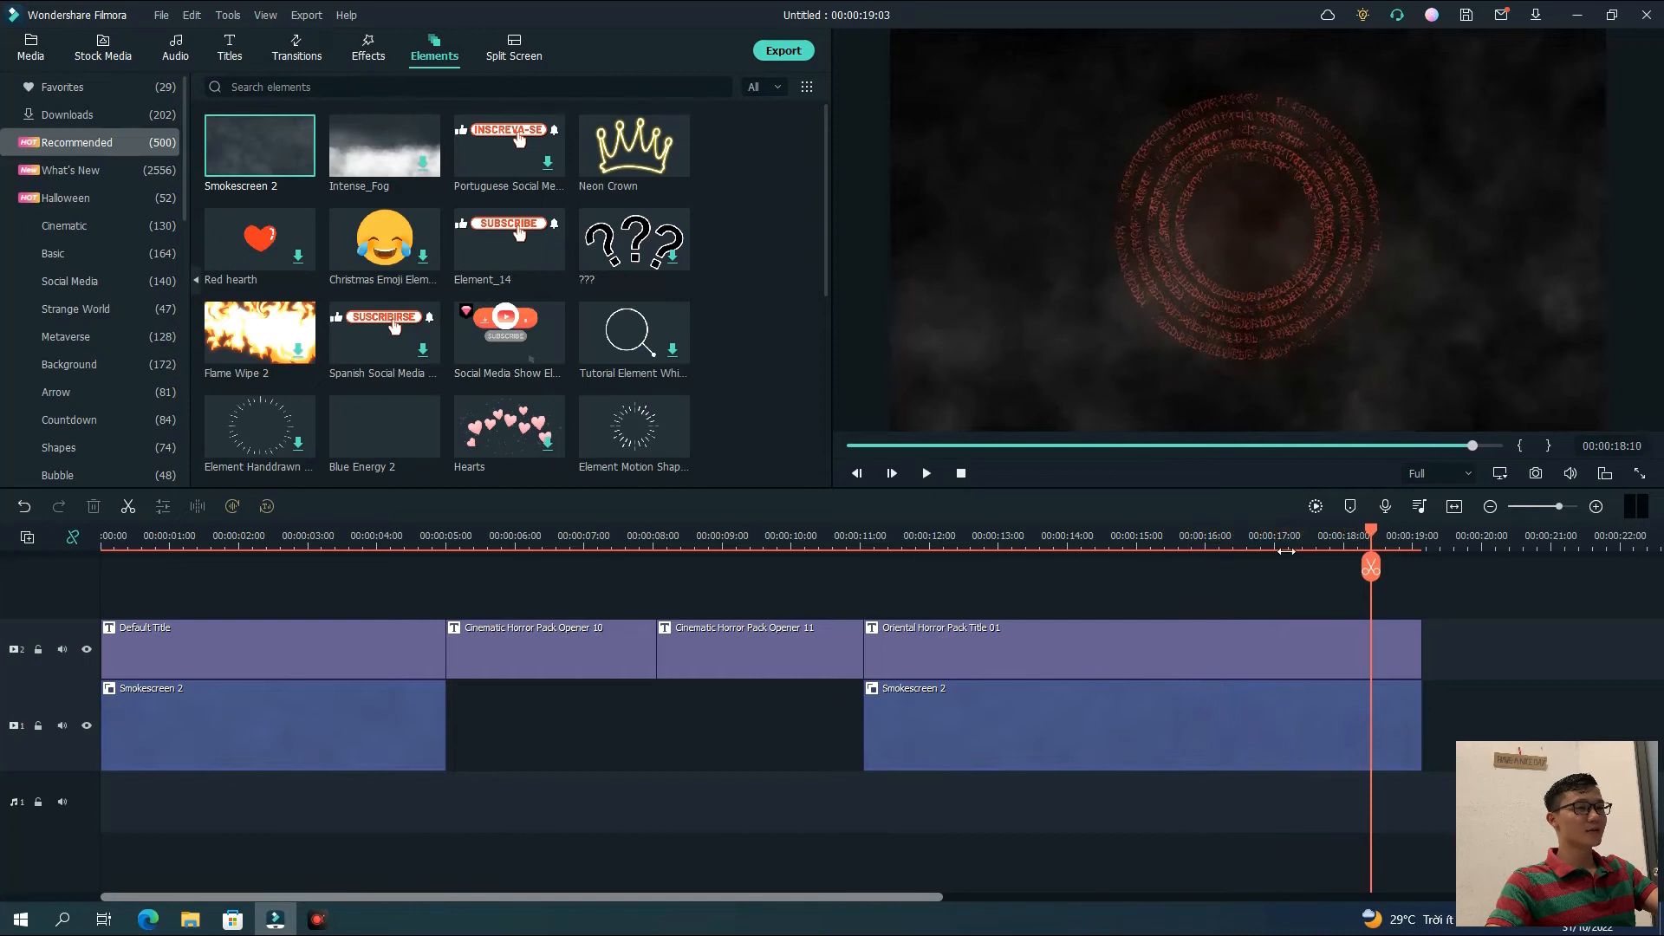
Add the Butterfly Wave transition at the end of the HORRIBLE title clip and play back that section
{"action": "left_click_drag", "start_coordinate": [1367, 534], "coordinate": [241, 536]}
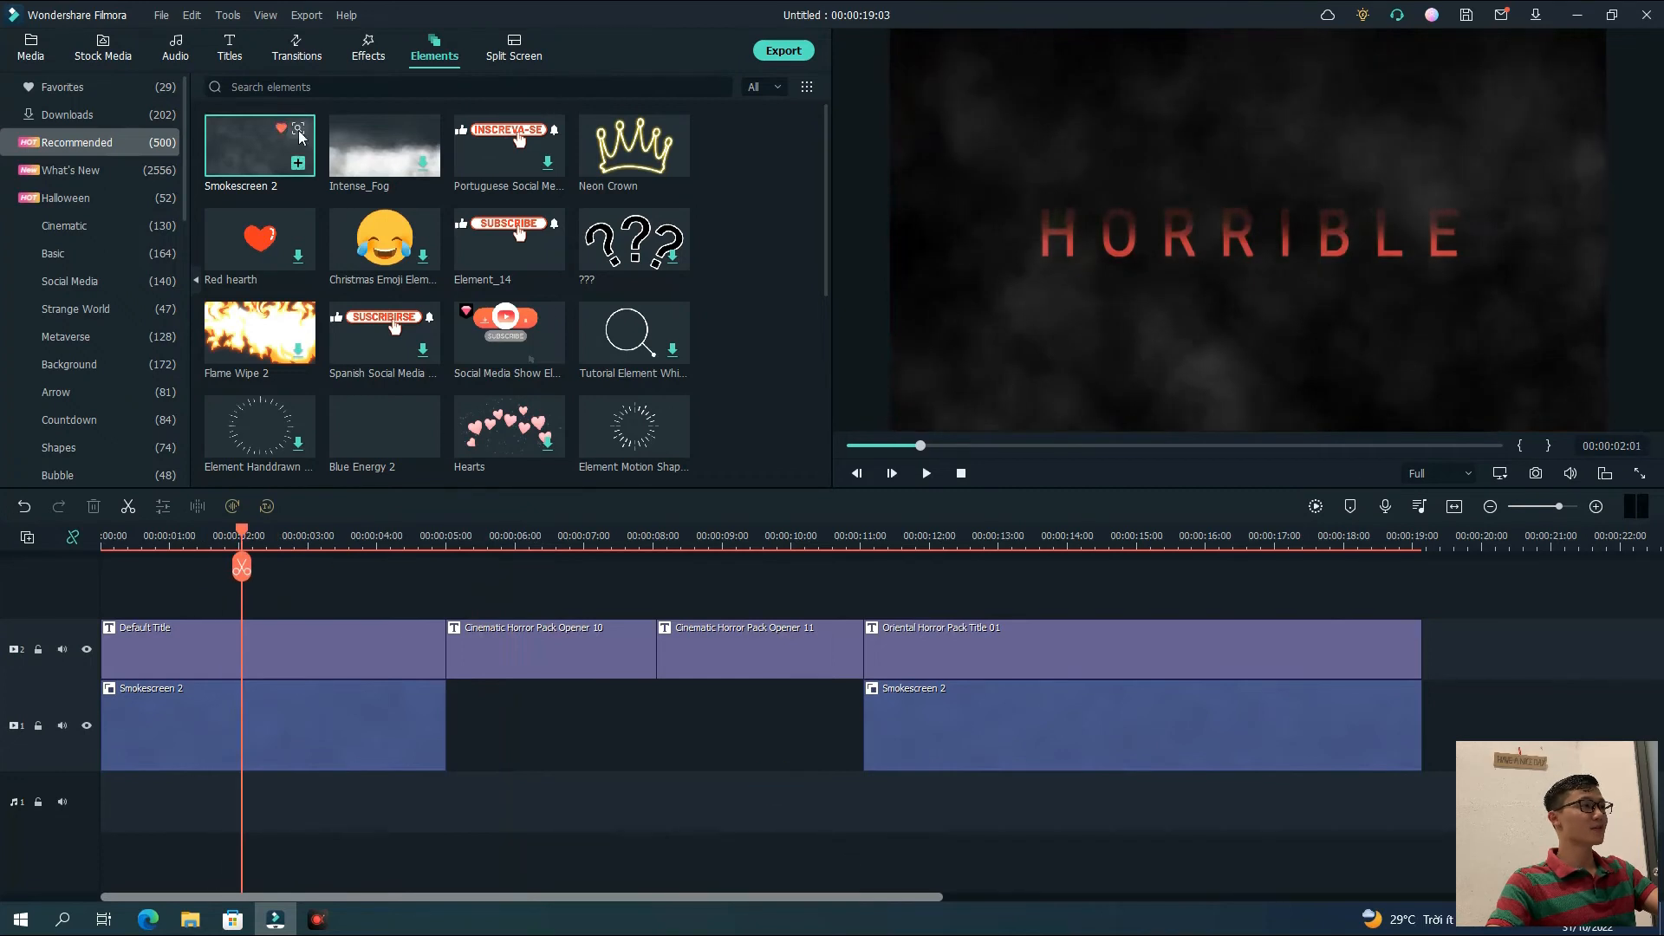
{"action": "left_click", "coordinate": [291, 54]}
{"action": "left_click", "coordinate": [149, 113]}
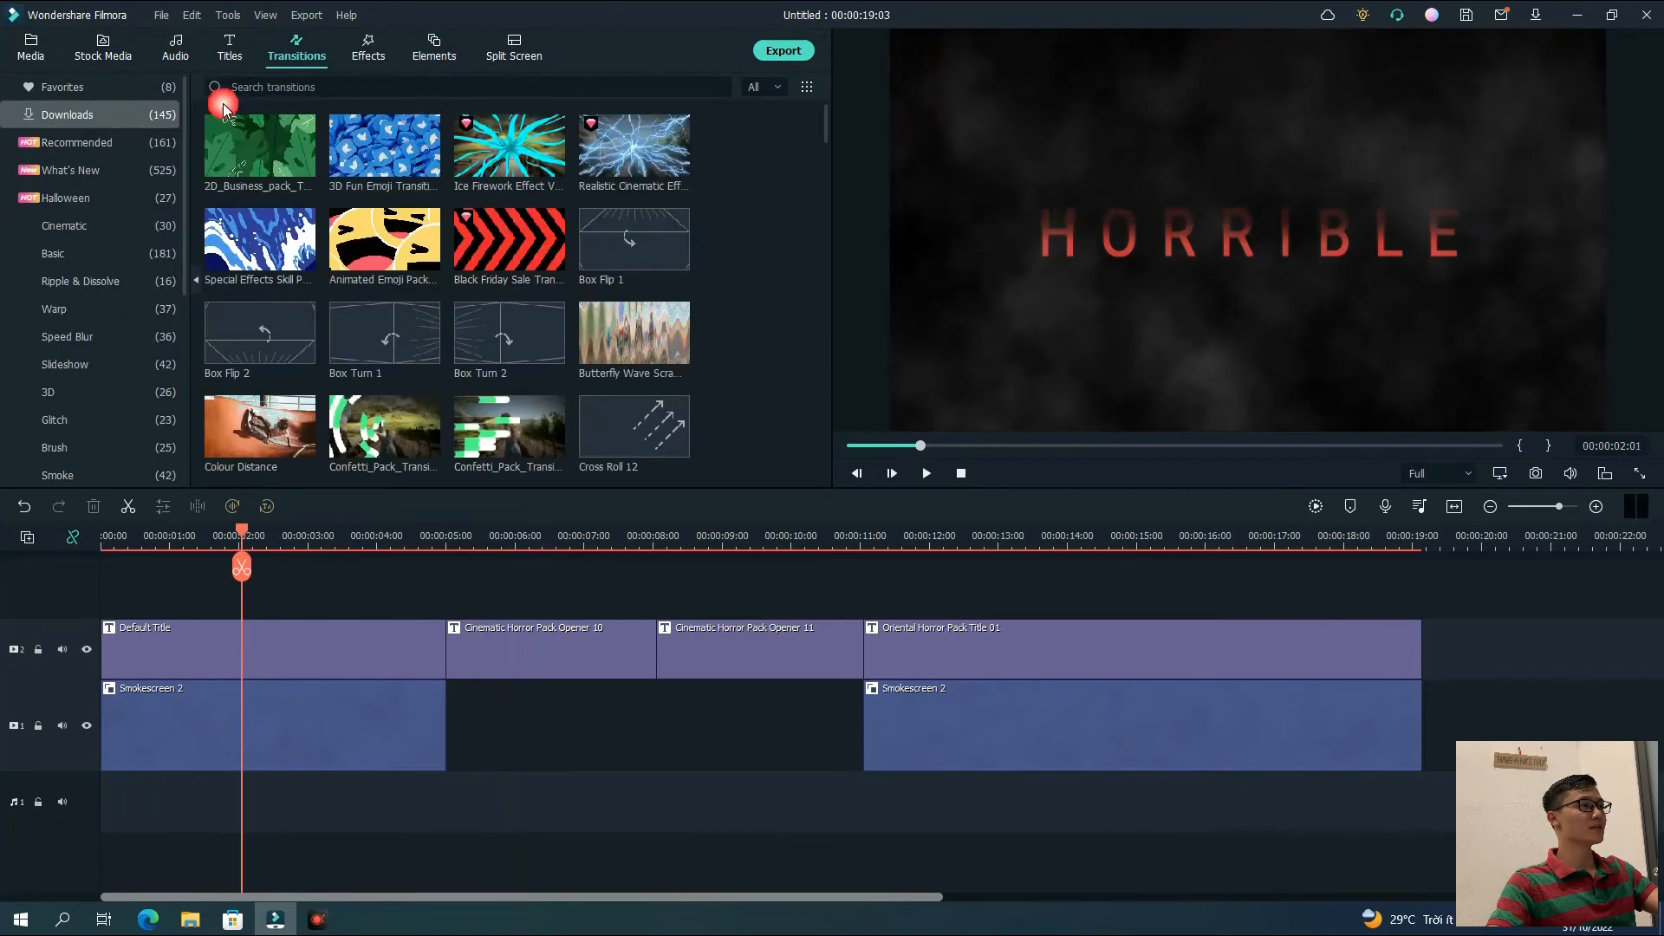
{"action": "left_click_drag", "start_coordinate": [620, 374], "coordinate": [533, 639]}
{"action": "left_click", "coordinate": [926, 474]}
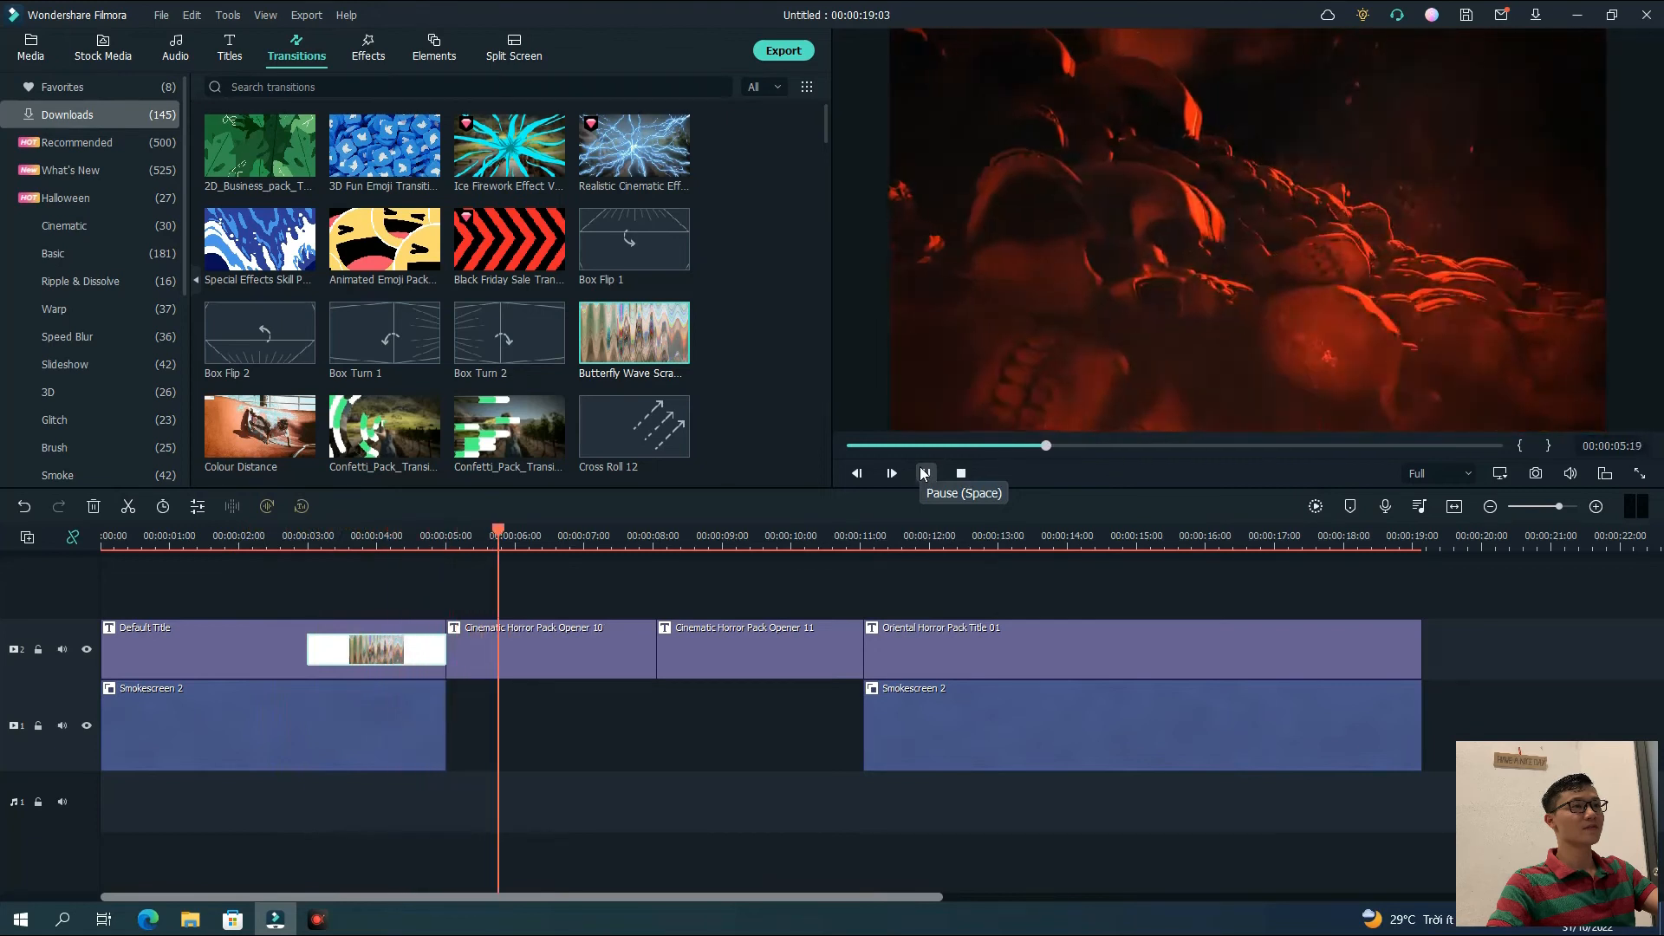
{"action": "left_click", "coordinate": [924, 474]}
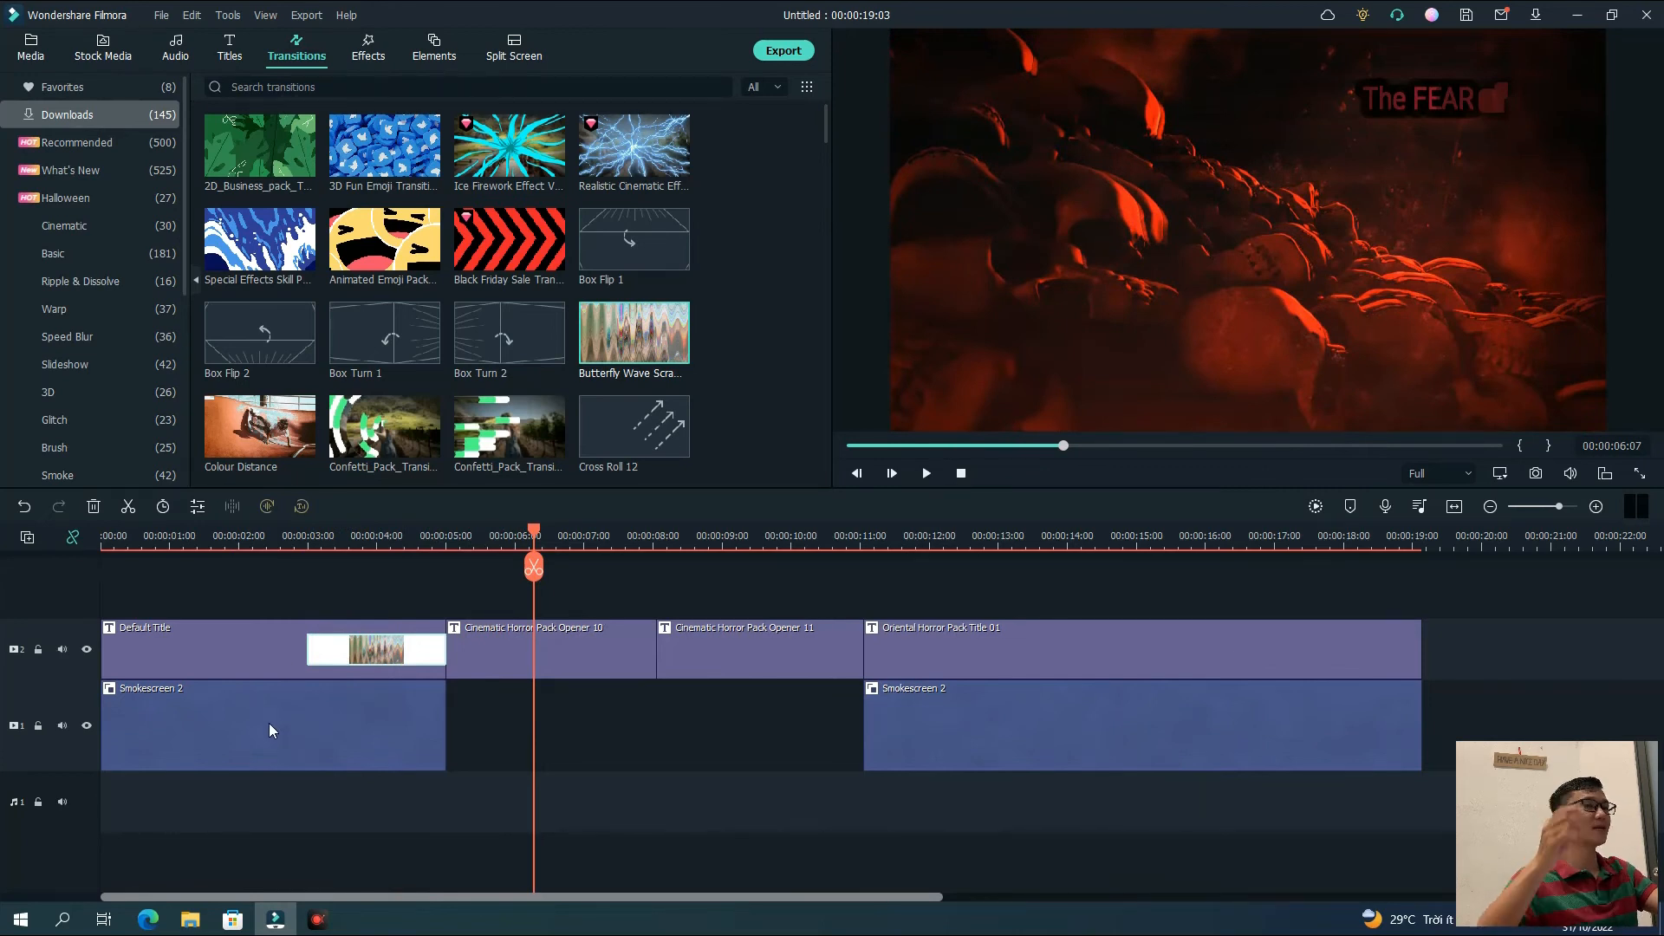
Add the favorite sound Horror Film Filter Pack Audio 15 Noise Long Deep Loop to the audio track from the timeline's start
{"action": "left_click", "coordinate": [175, 48]}
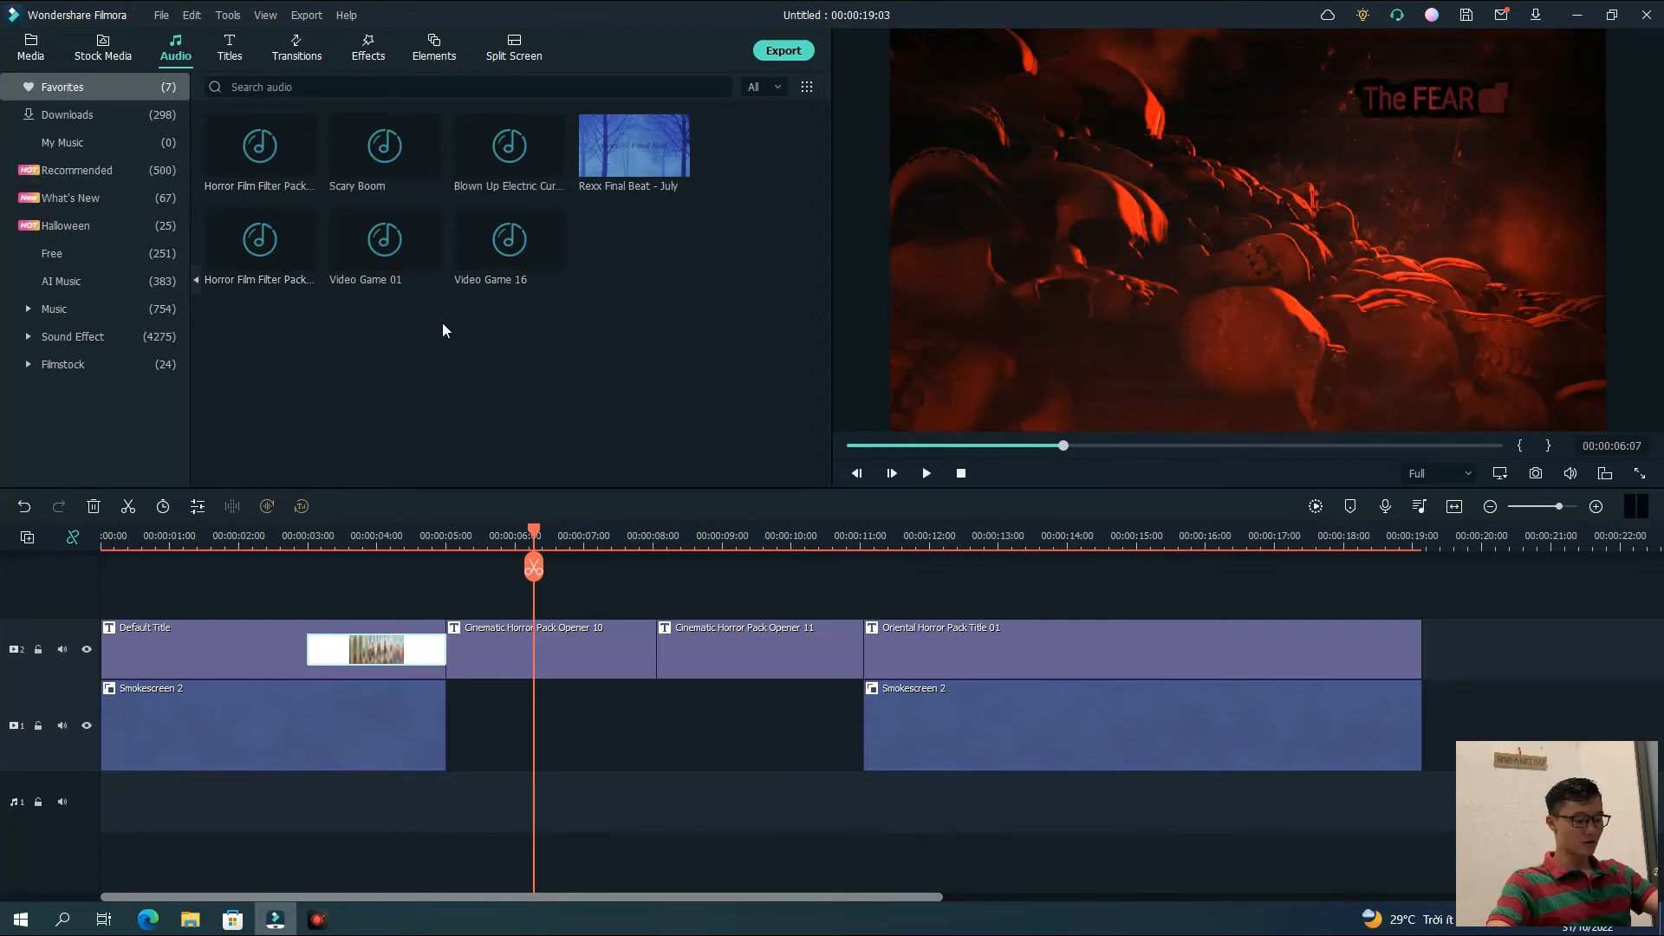
{"action": "mouse_move", "coordinate": [266, 166]}
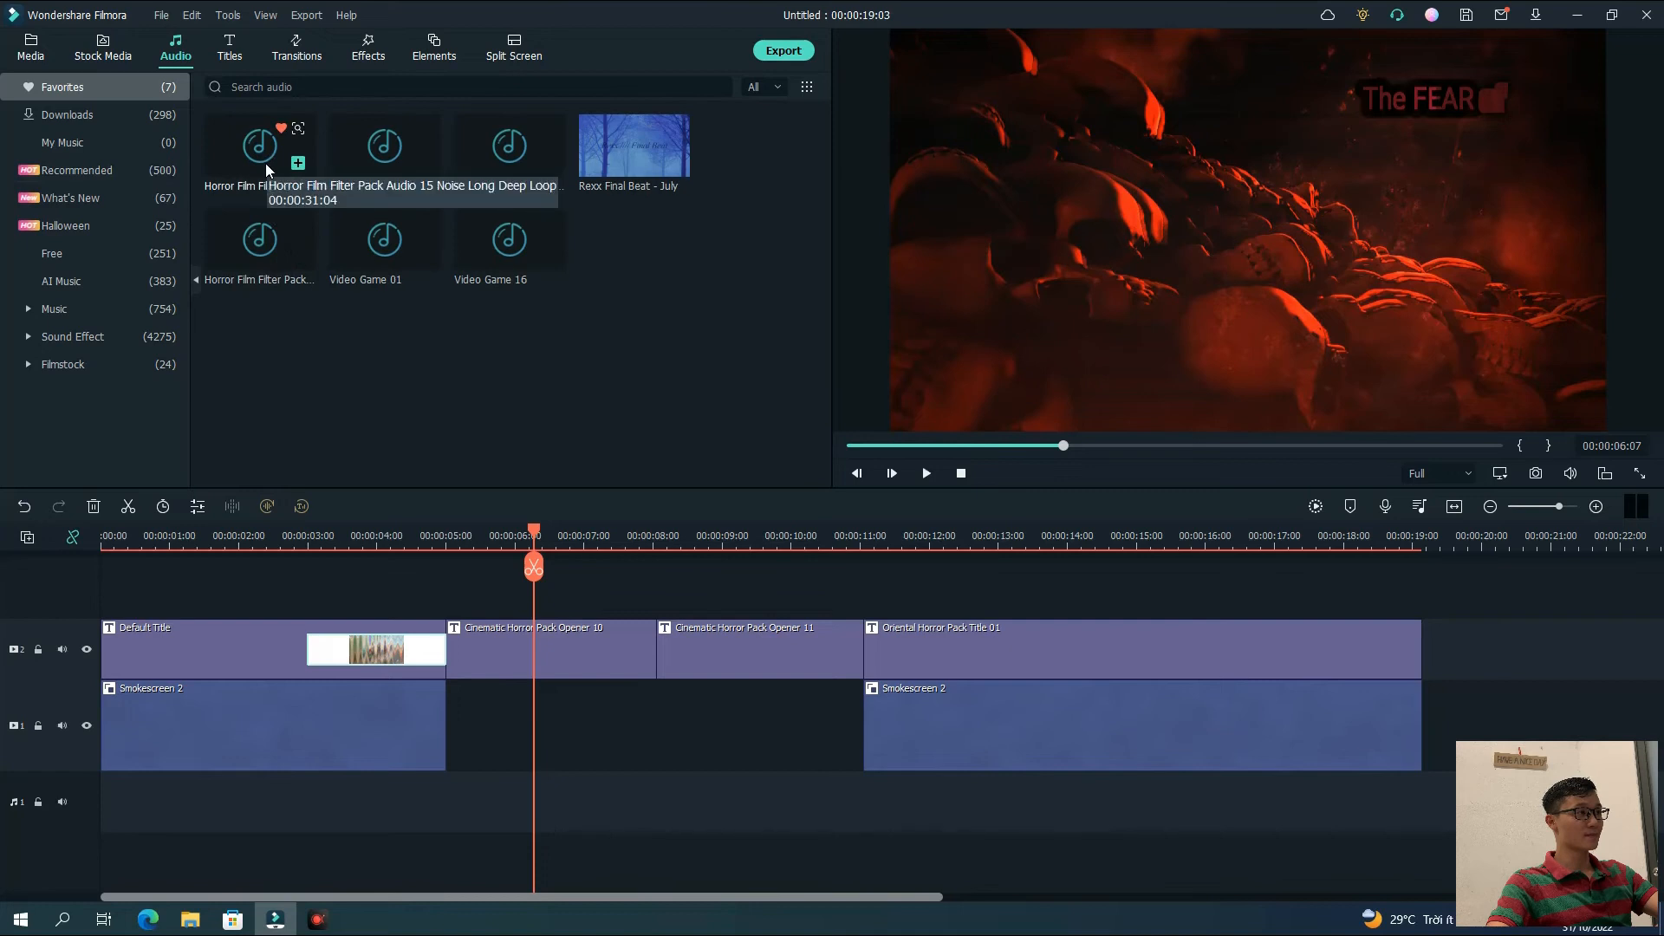
{"action": "left_click_drag", "start_coordinate": [266, 163], "coordinate": [401, 763]}
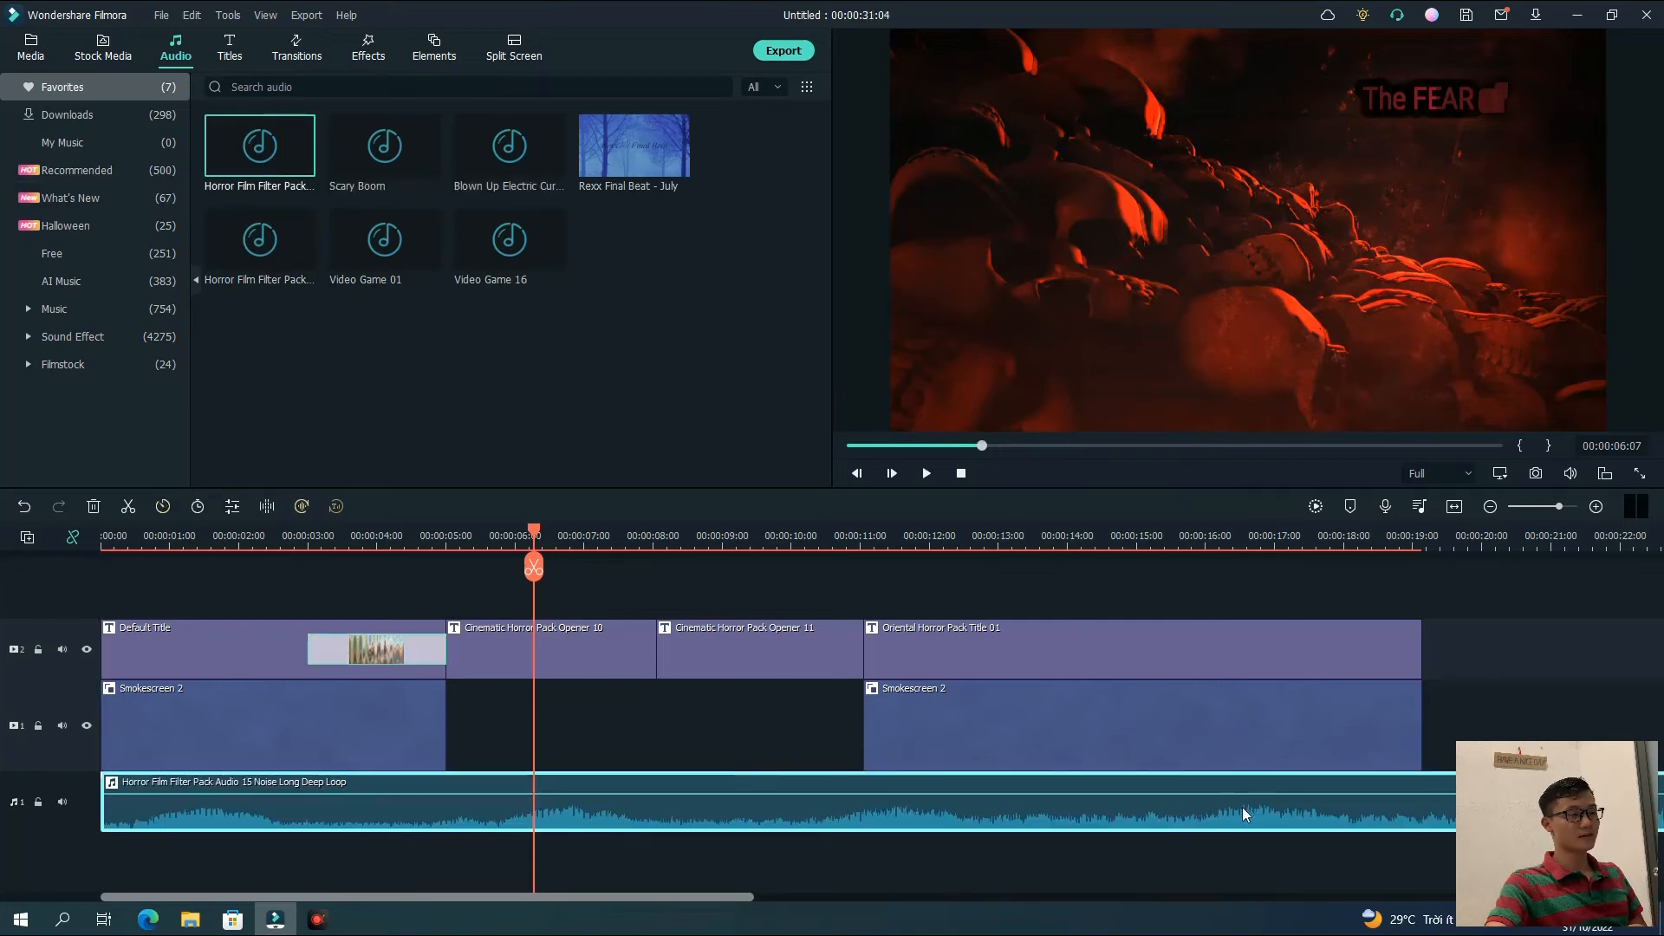
Trim the horror noise loop to the HORRIBLE title's end and place Scary Boom on a second audio track from about 2 s to that point
{"action": "left_click", "coordinate": [1455, 507]}
{"action": "left_click_drag", "start_coordinate": [1585, 806], "coordinate": [341, 817]}
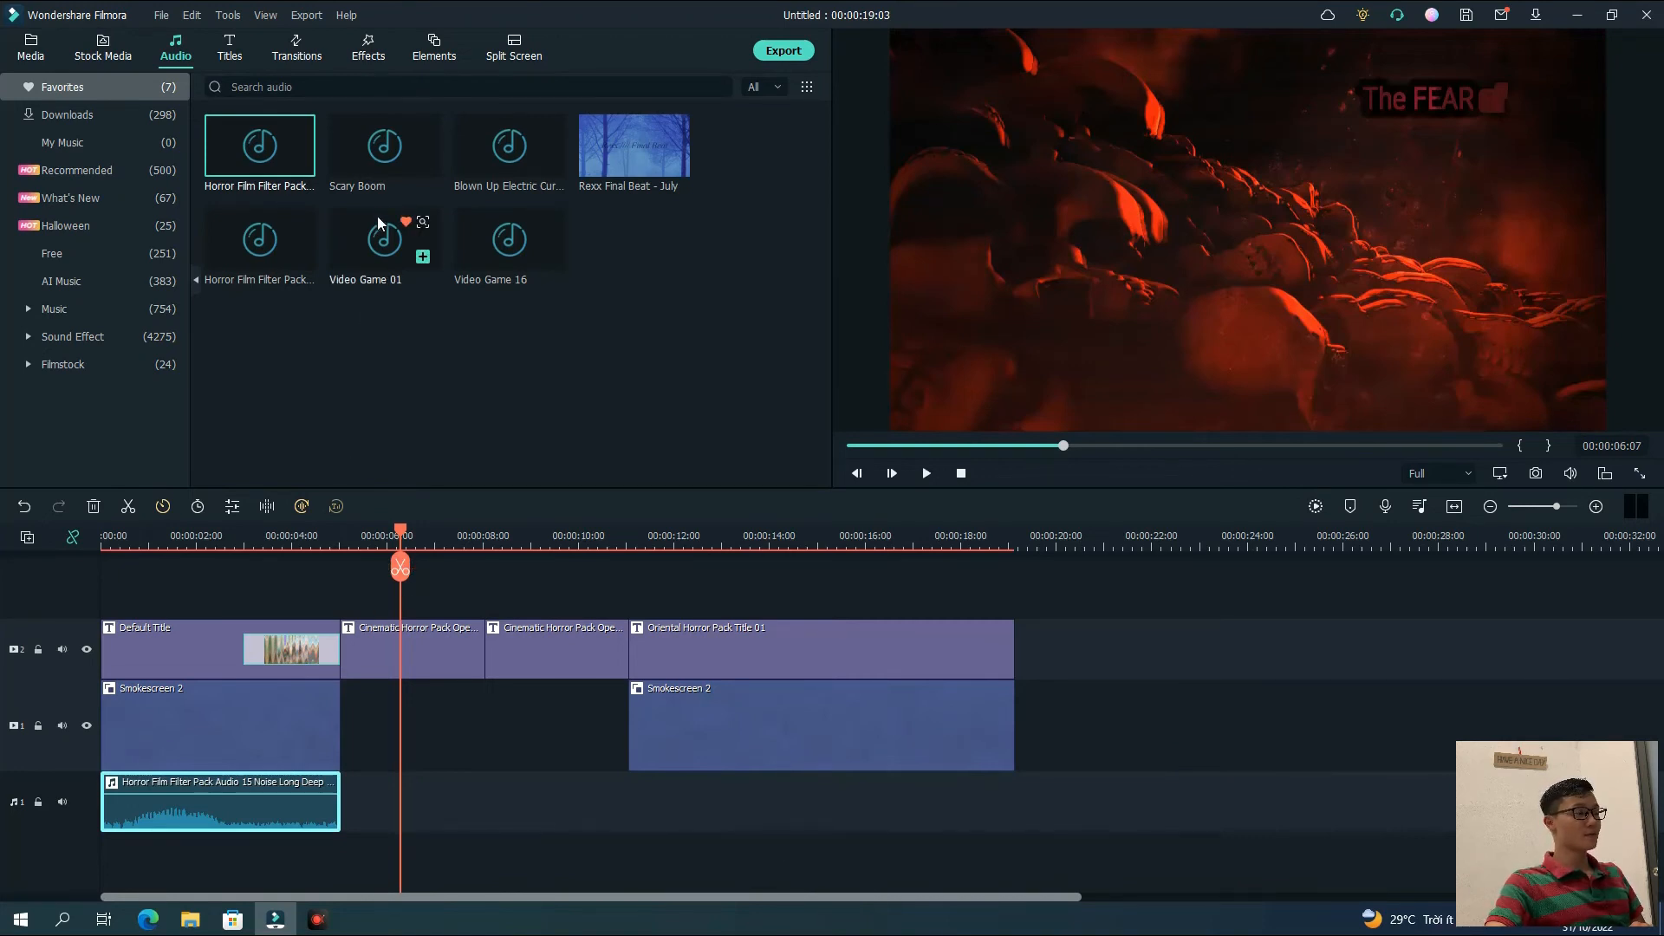
{"action": "left_click_drag", "start_coordinate": [386, 147], "coordinate": [158, 853]}
{"action": "left_click_drag", "start_coordinate": [728, 872], "coordinate": [340, 870]}
{"action": "left_click_drag", "start_coordinate": [160, 863], "coordinate": [198, 871]}
{"action": "left_click", "coordinate": [194, 866]}
{"action": "left_click", "coordinate": [272, 857]}
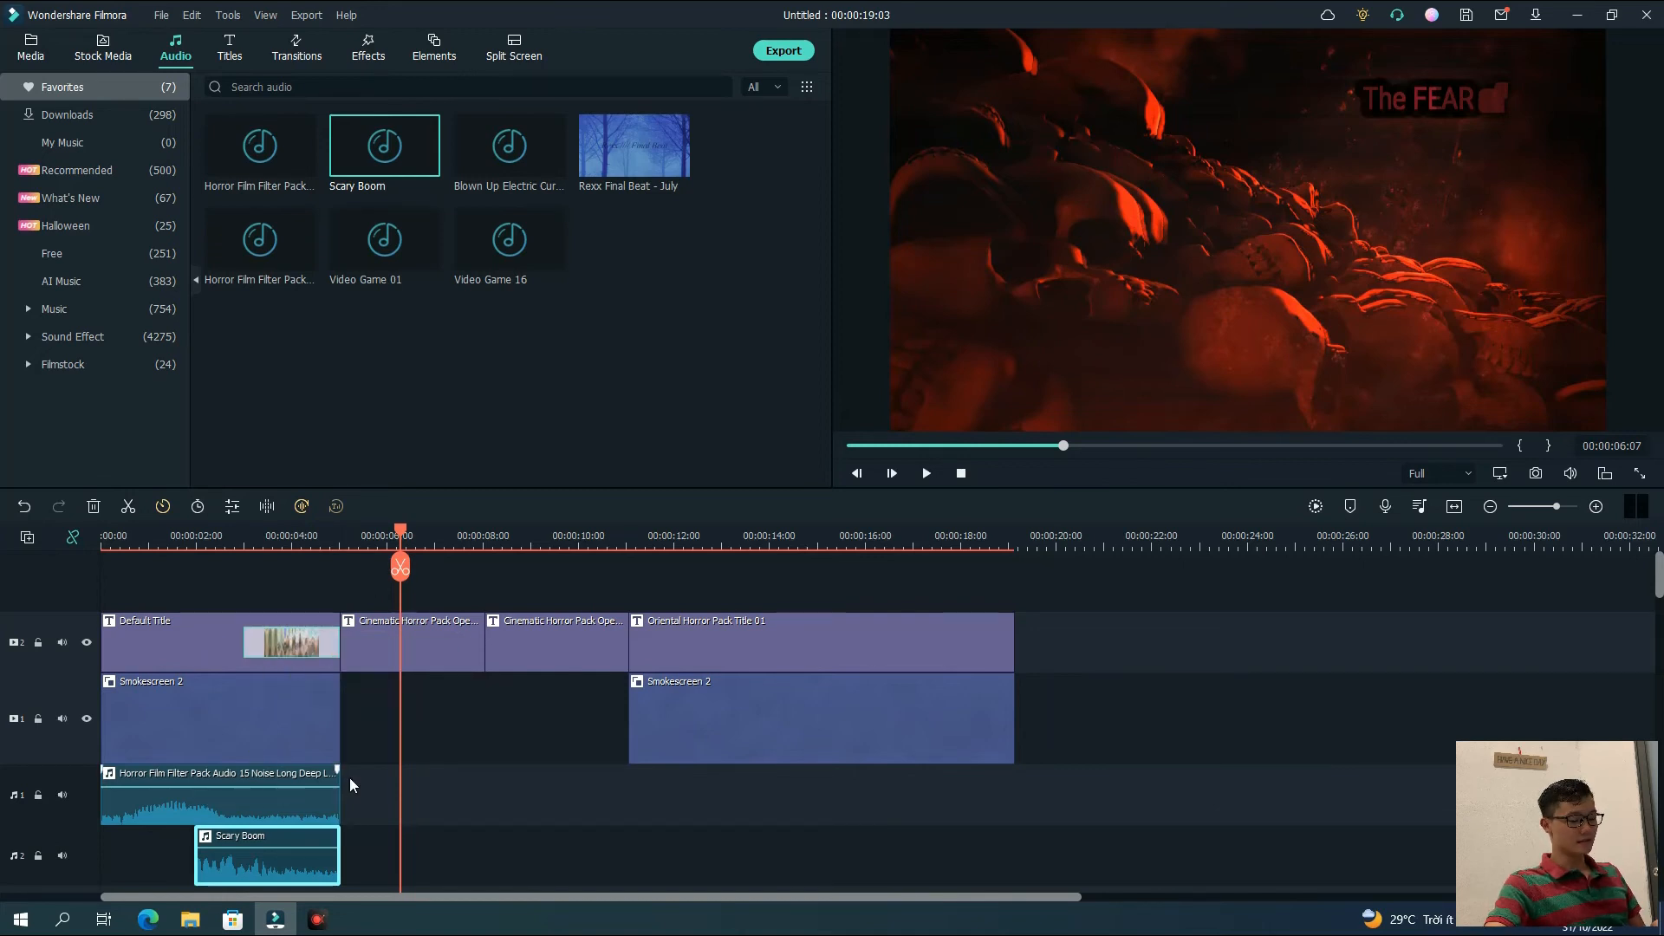
Add the favorite sound Blown Up Electric Current SFX to the second audio track, starting at the second Cinematic Horror opener
{"action": "scroll", "coordinate": [442, 735], "scroll_direction": "down", "scroll_amount": 2}
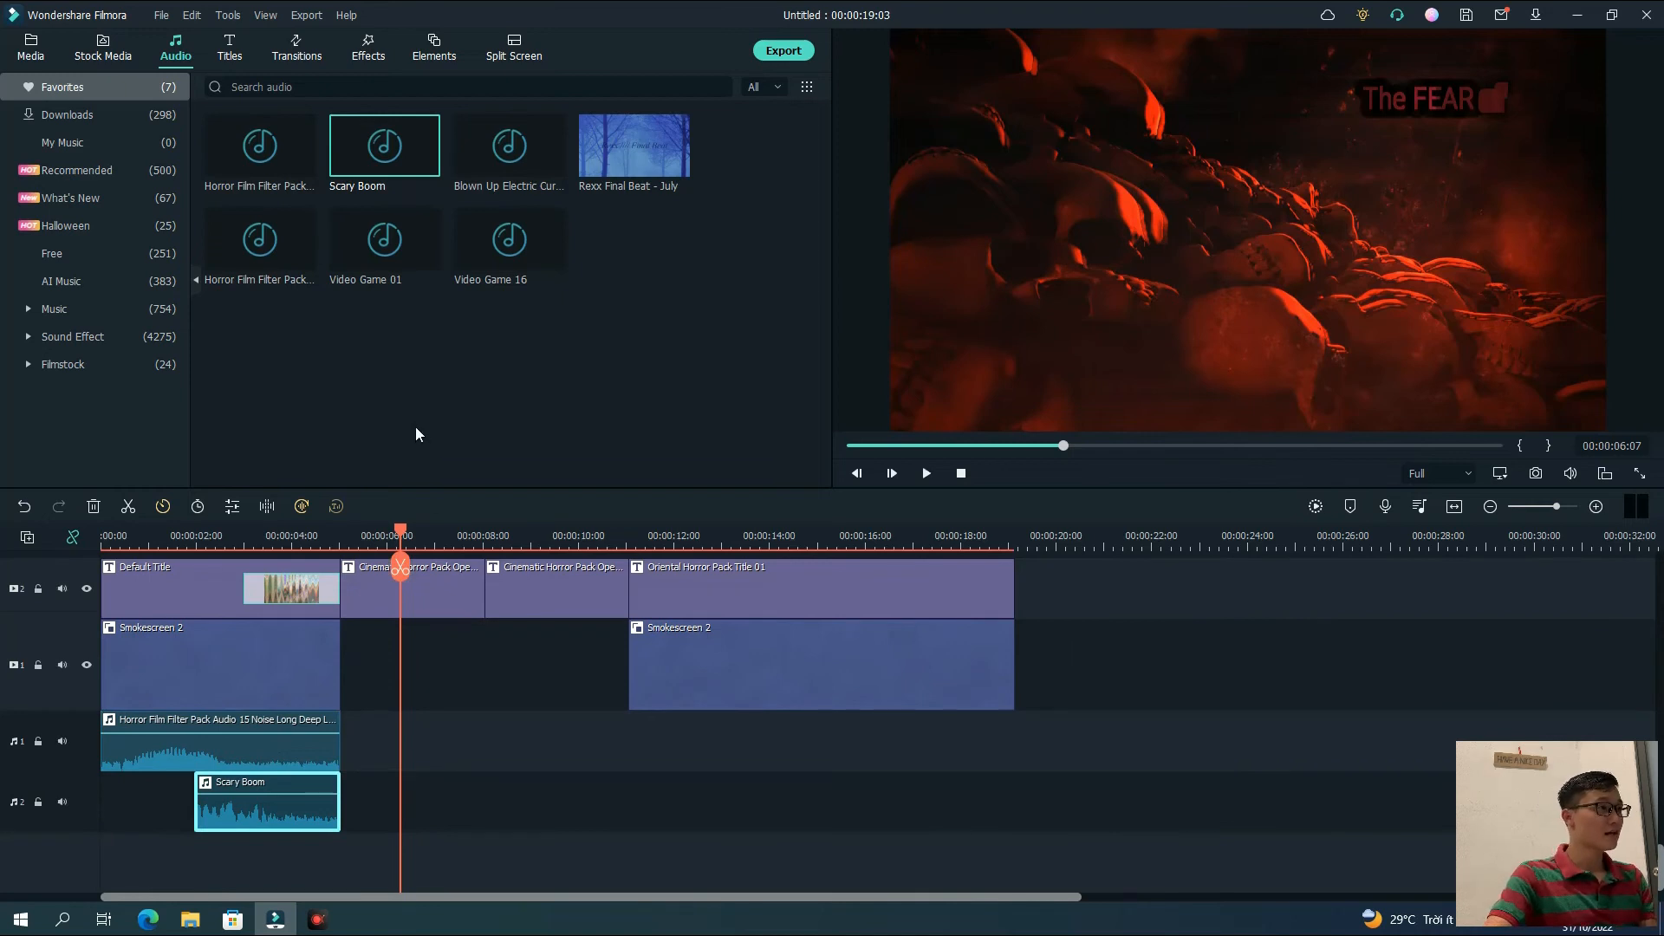
{"action": "left_click_drag", "start_coordinate": [494, 165], "coordinate": [487, 815]}
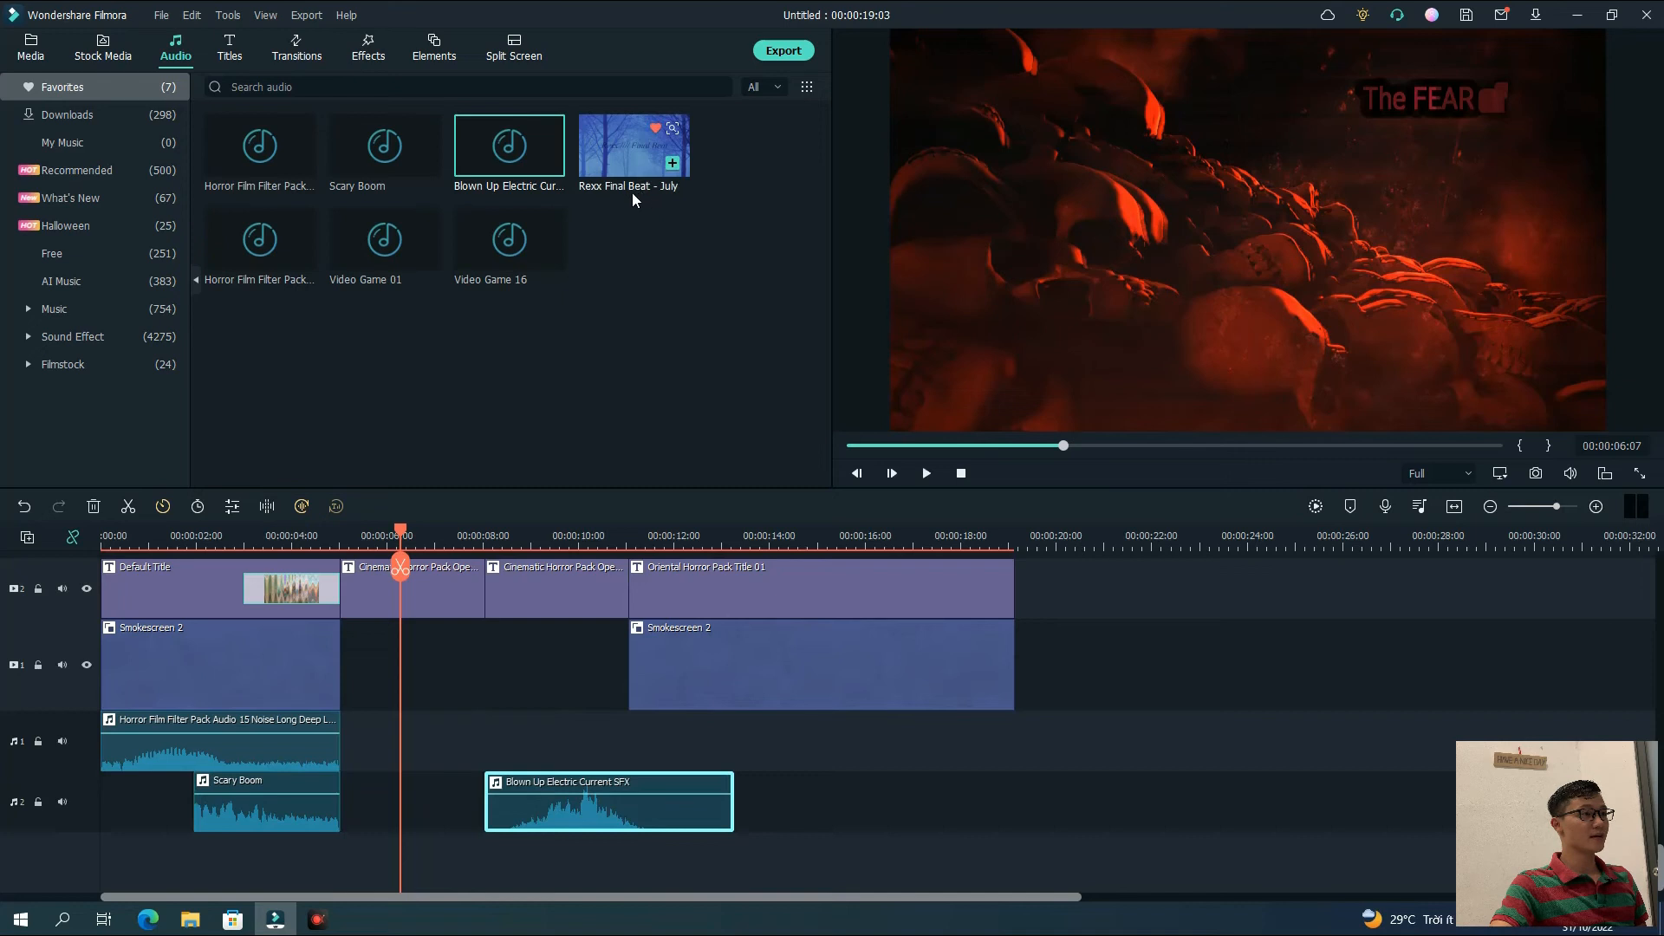
Add Rexx Final Beat - July to the first audio track after the horror loop, split it at 00:00:19:04 and delete the excess
{"action": "left_click", "coordinate": [638, 151]}
{"action": "left_click_drag", "start_coordinate": [689, 664], "coordinate": [346, 746]}
{"action": "mouse_move", "coordinate": [449, 899]}
{"action": "left_mouse_down"}
{"action": "mouse_move", "coordinate": [530, 901]}
{"action": "mouse_move", "coordinate": [428, 899]}
{"action": "left_mouse_up"}
{"action": "left_click_drag", "start_coordinate": [401, 538], "coordinate": [1016, 543]}
{"action": "left_click", "coordinate": [1017, 566]}
{"action": "left_click", "coordinate": [1099, 726]}
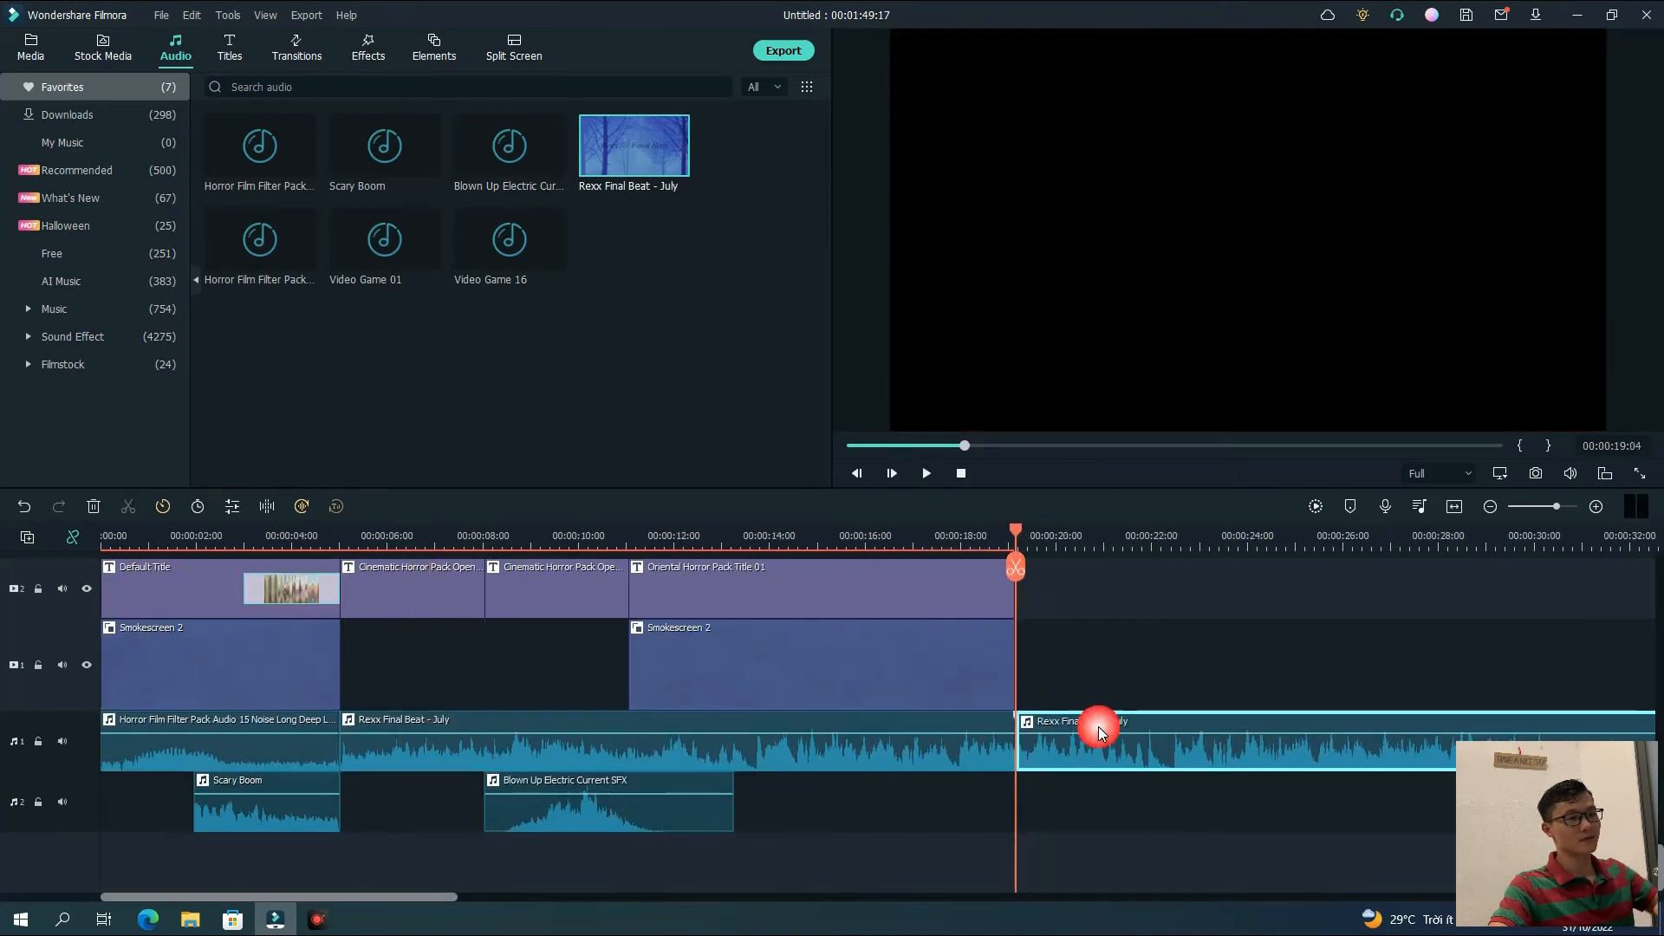
{"action": "key", "text": "Delete"}
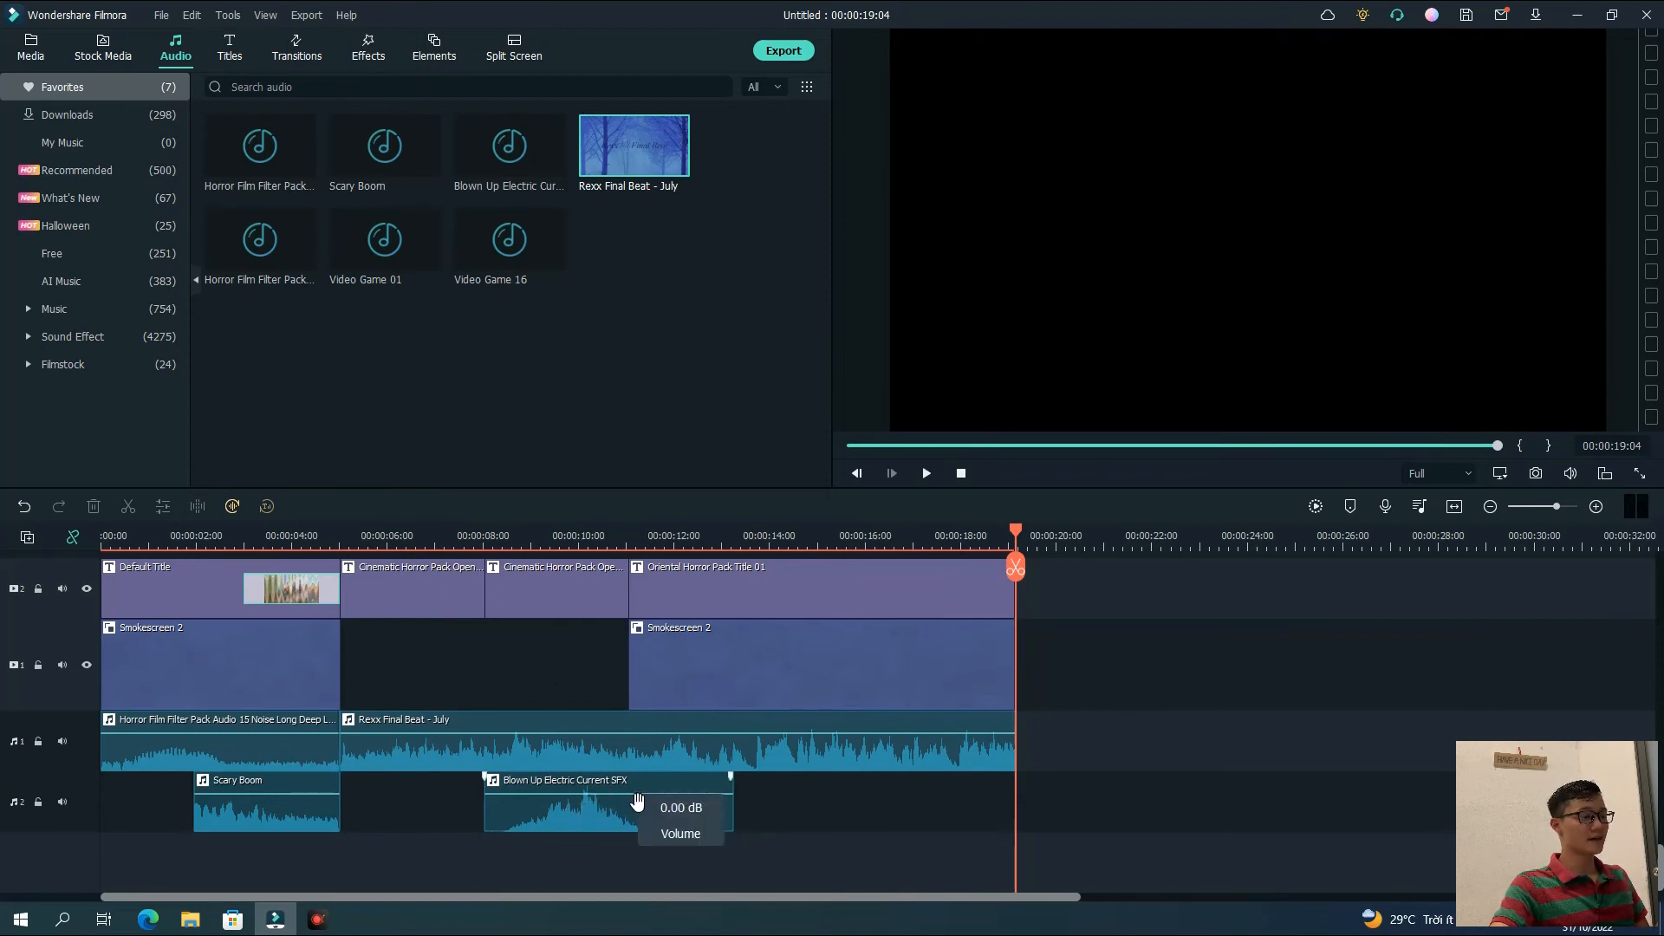
Move the Blown Up Electric Current SFX clip to start at about 12 s, under the Oriental Horror title
{"action": "left_click", "coordinate": [782, 793]}
{"action": "left_click_drag", "start_coordinate": [666, 815], "coordinate": [792, 815]}
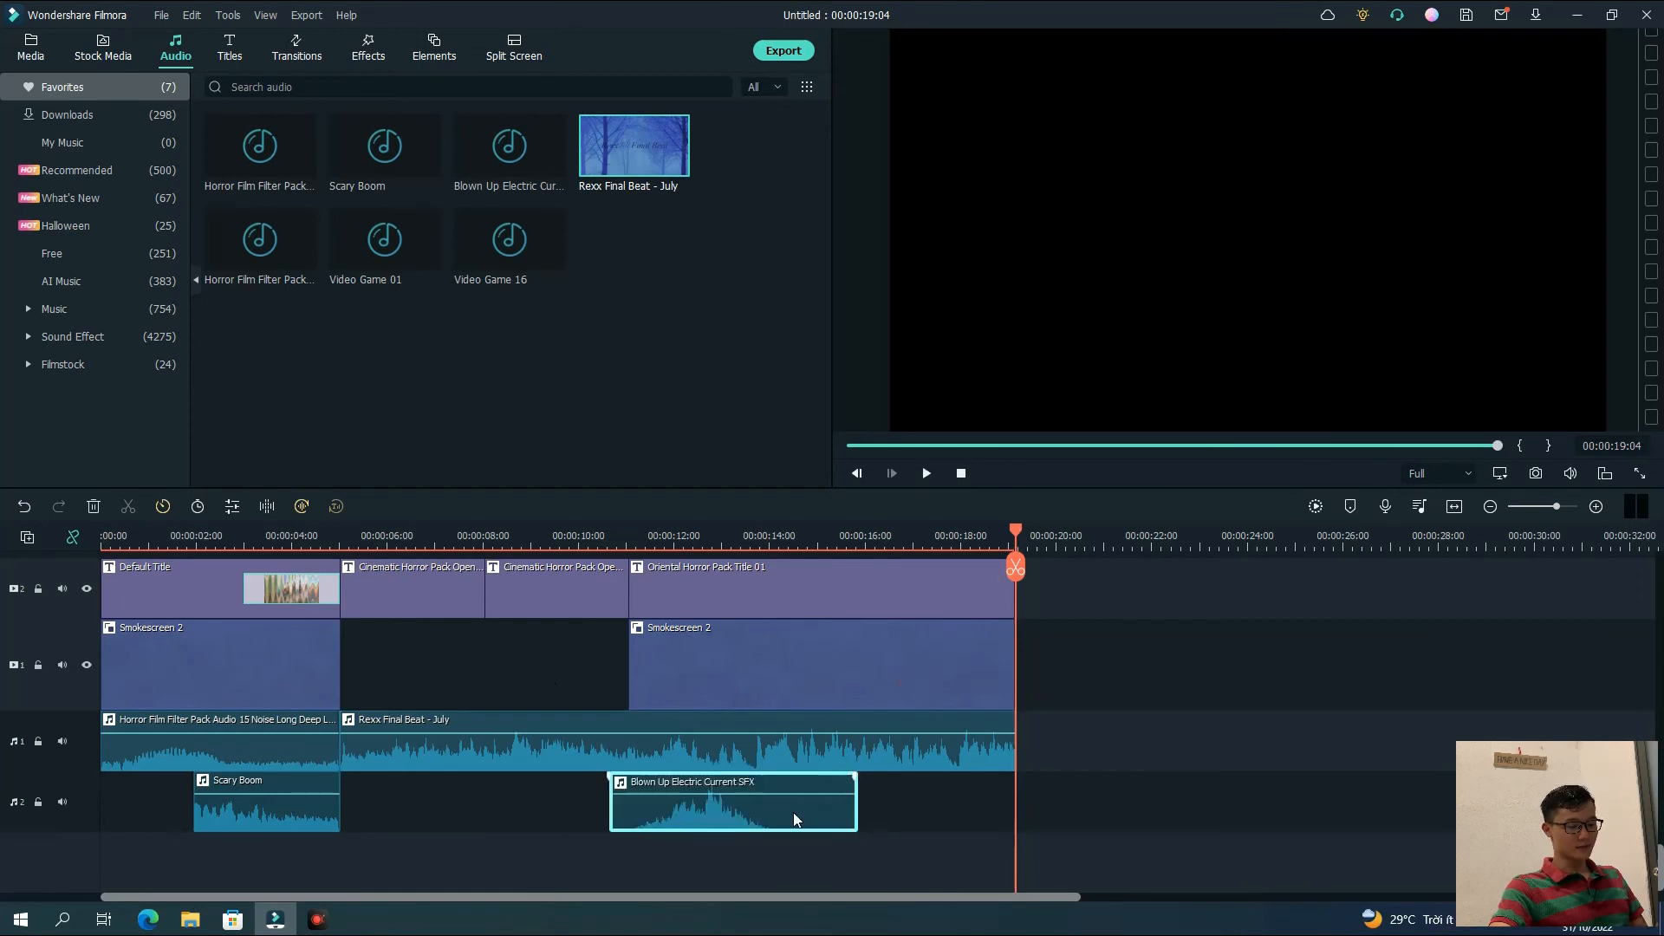
{"action": "left_click_drag", "start_coordinate": [806, 820], "coordinate": [886, 819]}
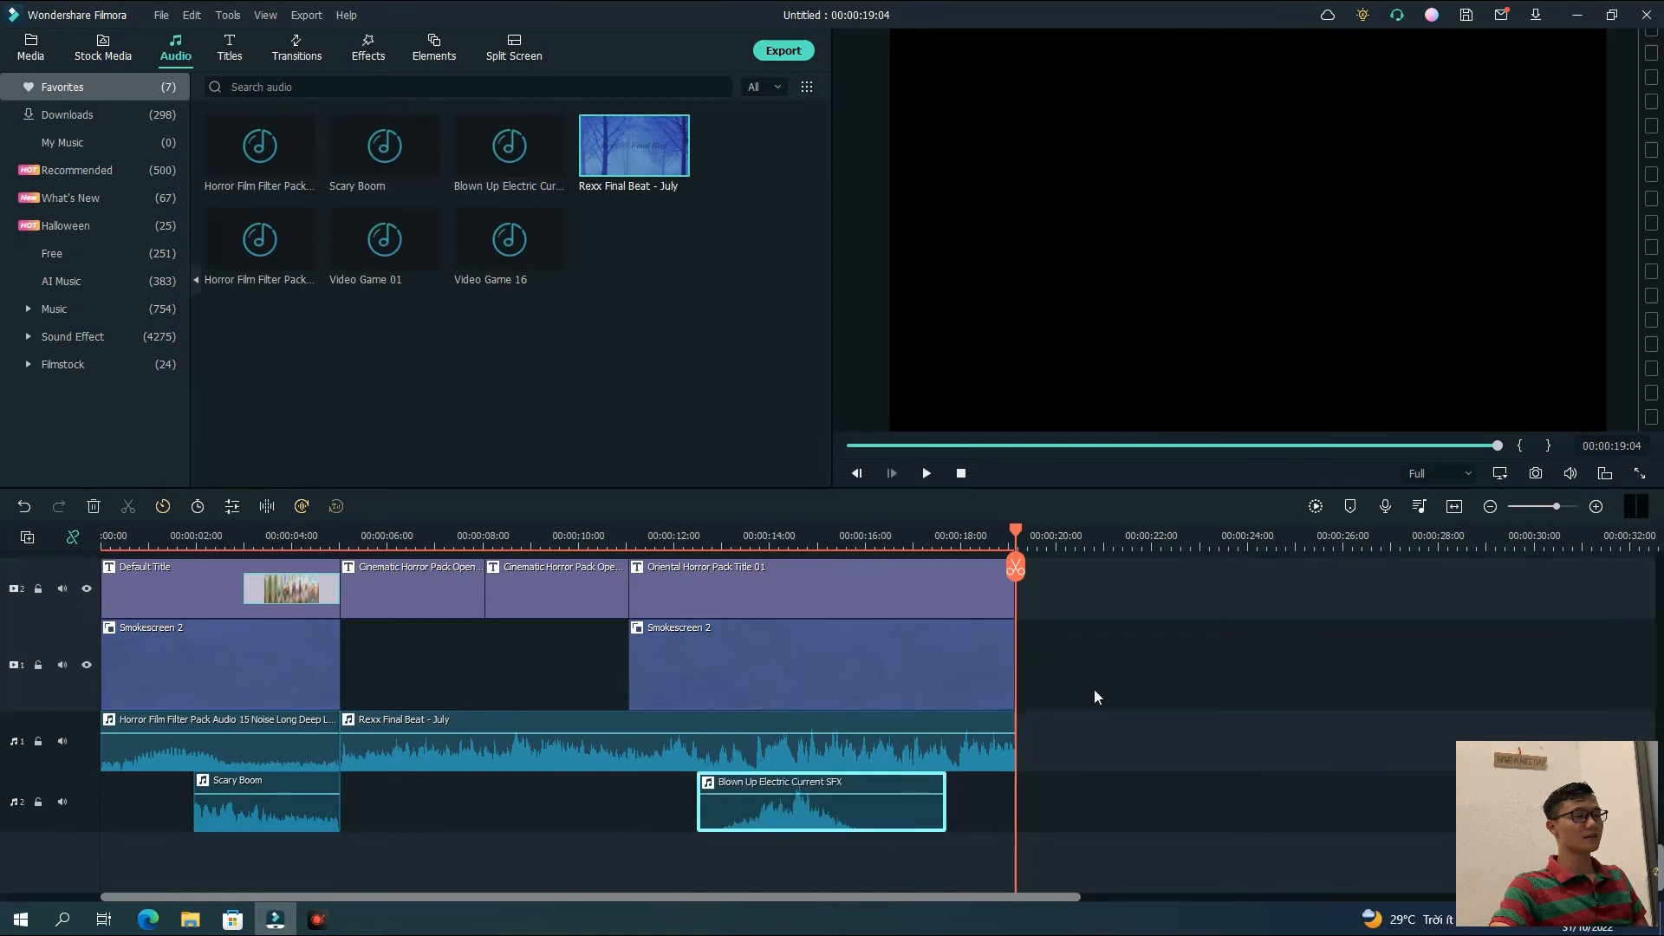
{"action": "mouse_move", "coordinate": [884, 822]}
{"action": "left_mouse_down"}
{"action": "mouse_move", "coordinate": [735, 820]}
{"action": "mouse_move", "coordinate": [911, 824]}
{"action": "left_mouse_up"}
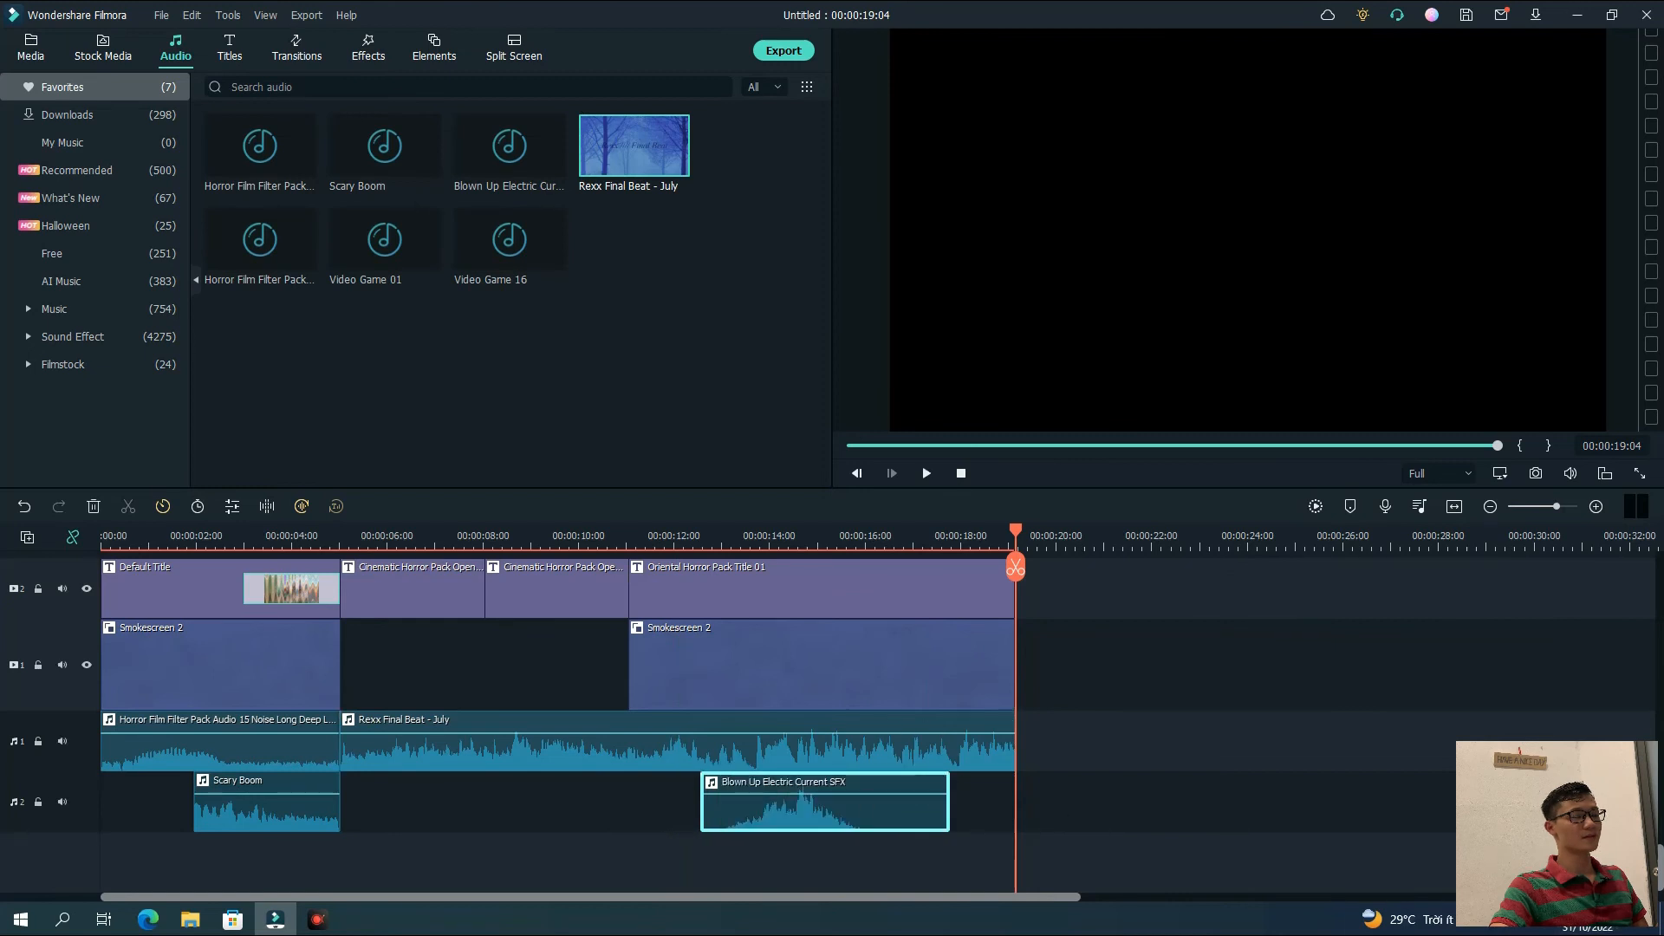
{"action": "left_click_drag", "start_coordinate": [731, 796], "coordinate": [777, 820]}
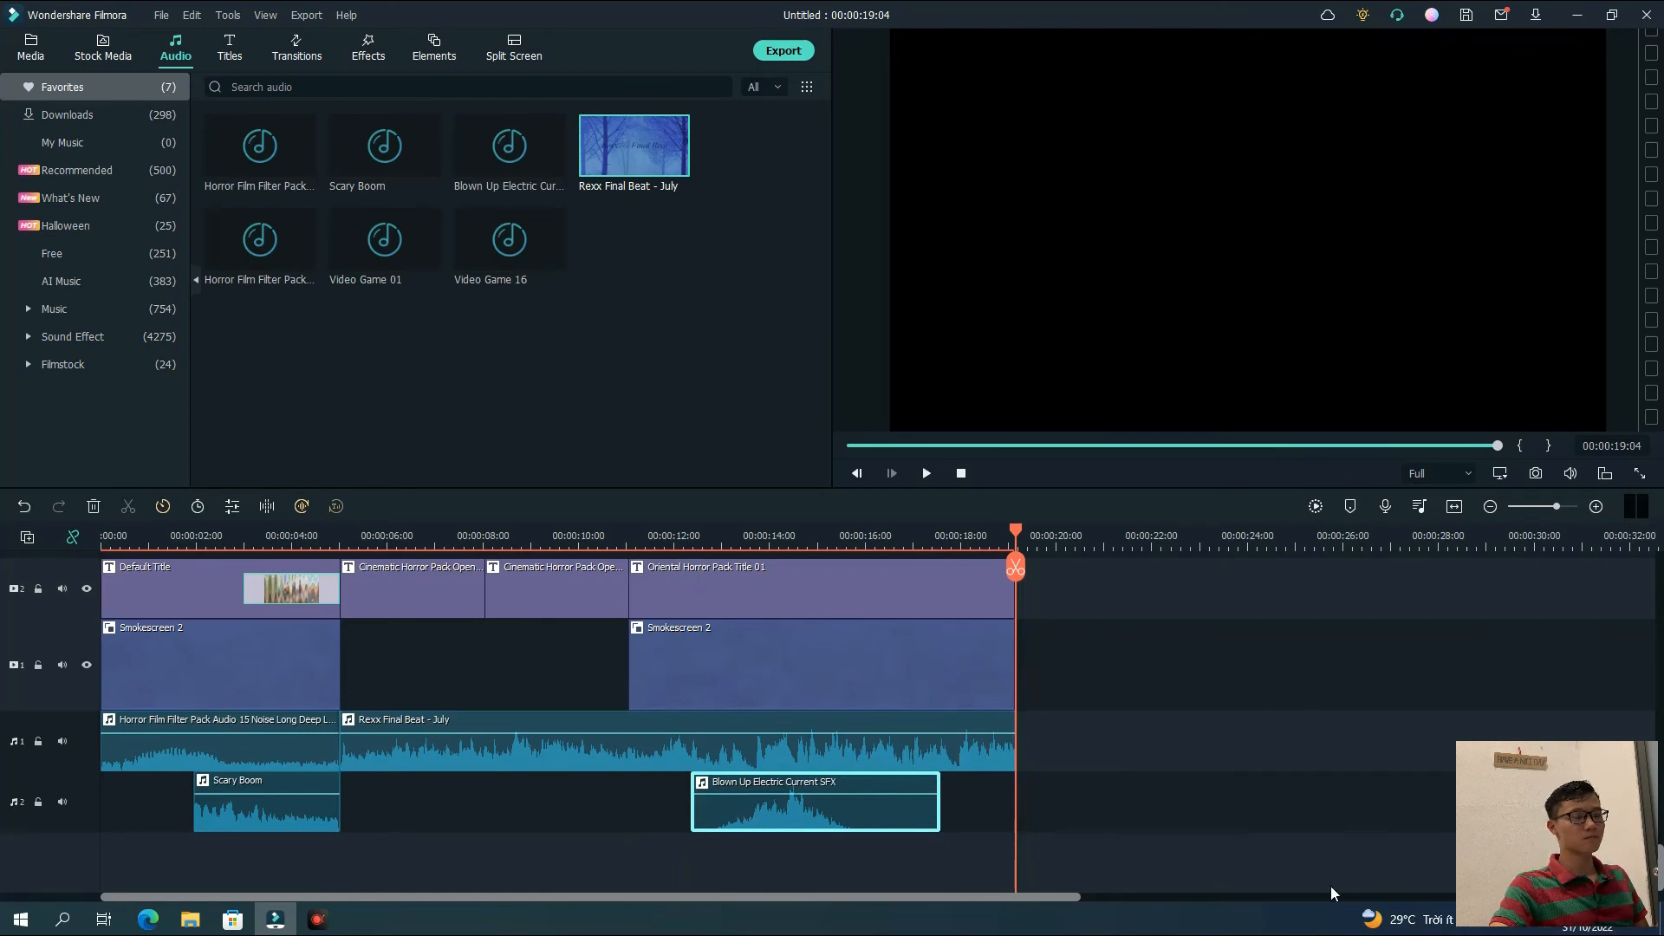
{"action": "left_click", "coordinate": [1146, 768]}
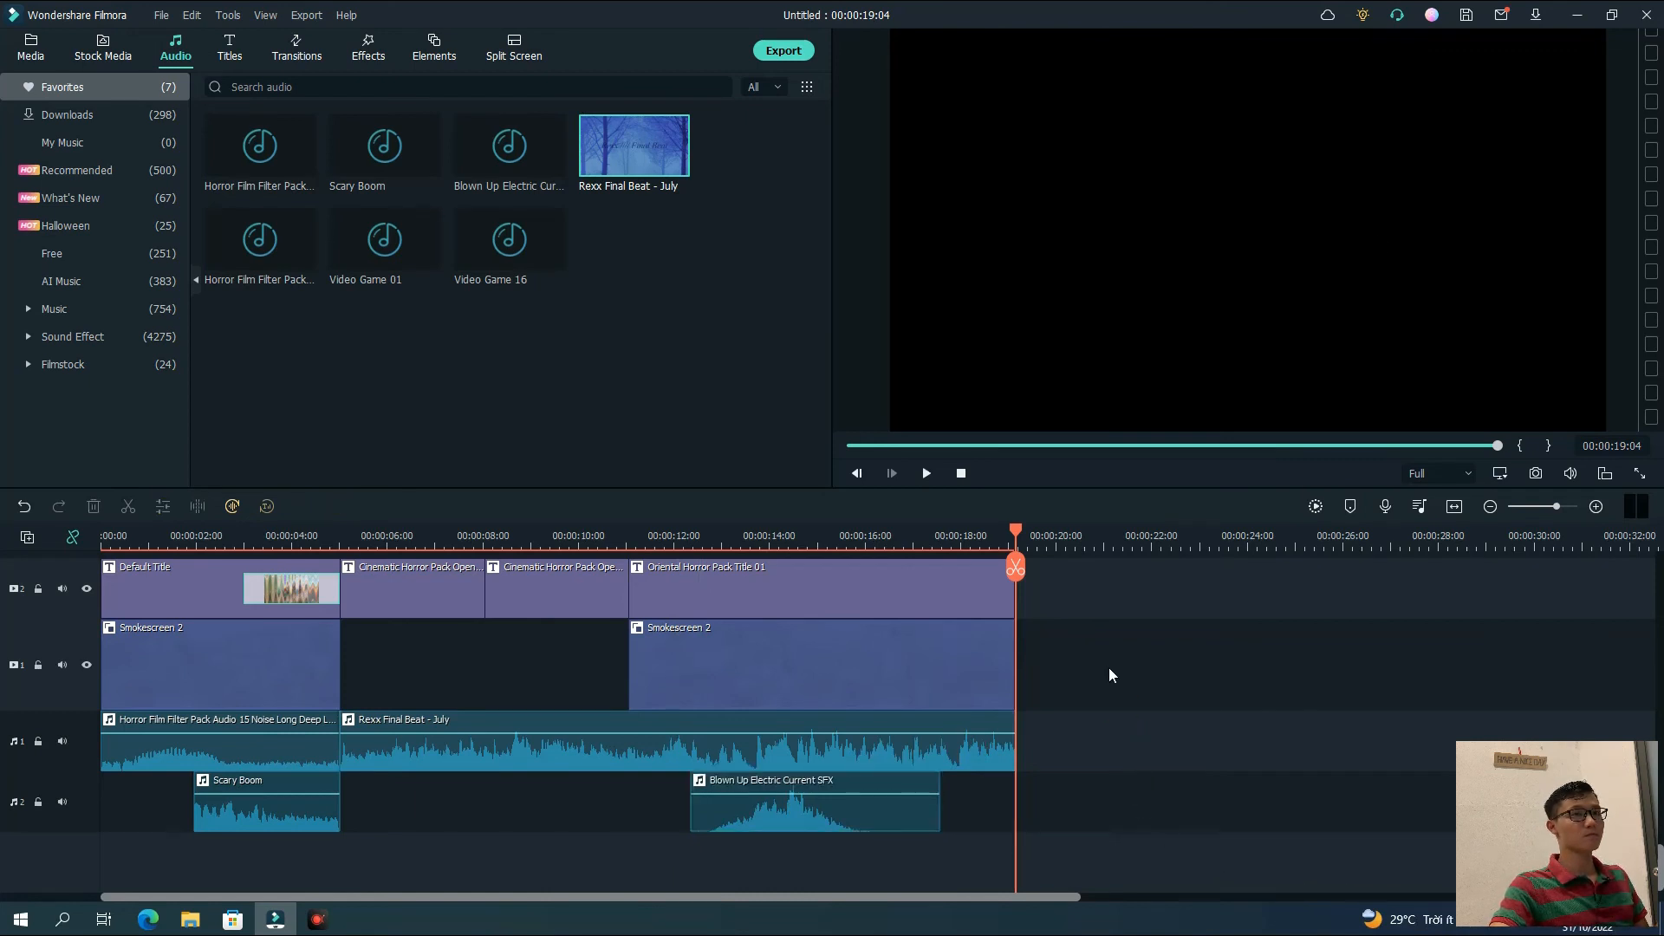
Close the untitled project and examine how the sound effects are layered under the titles and openers in VE Project 1
{"action": "left_click", "coordinate": [1646, 15]}
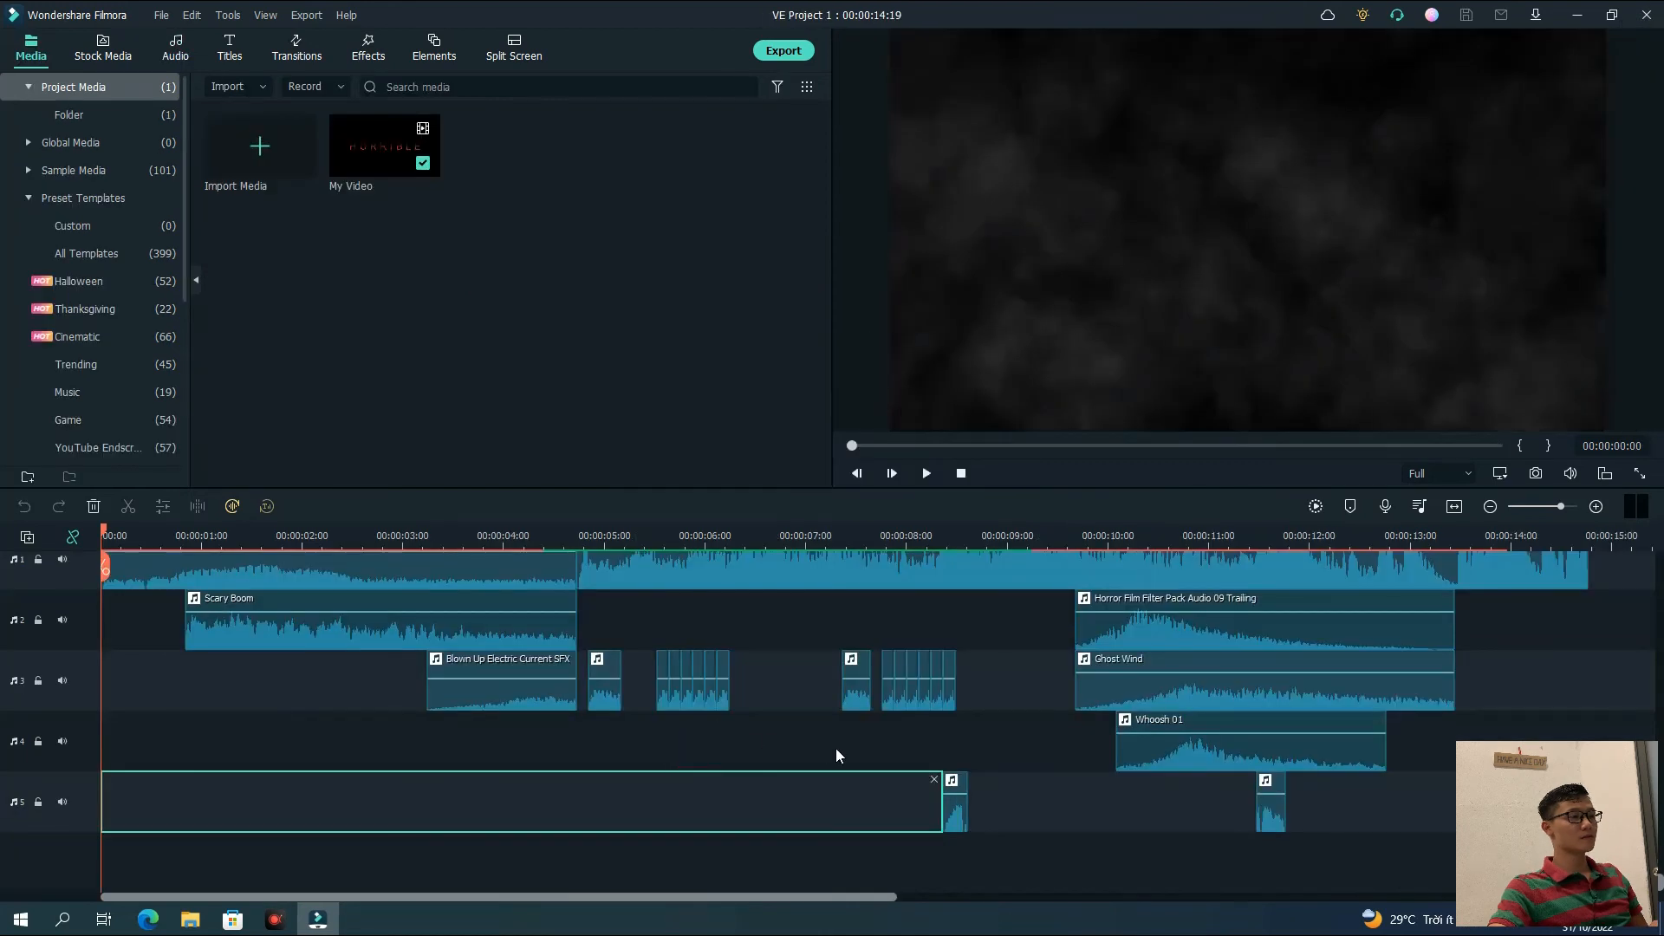
{"action": "scroll", "coordinate": [835, 747], "scroll_direction": "up", "scroll_amount": 3}
{"action": "scroll", "coordinate": [836, 747], "scroll_direction": "down", "scroll_amount": 1}
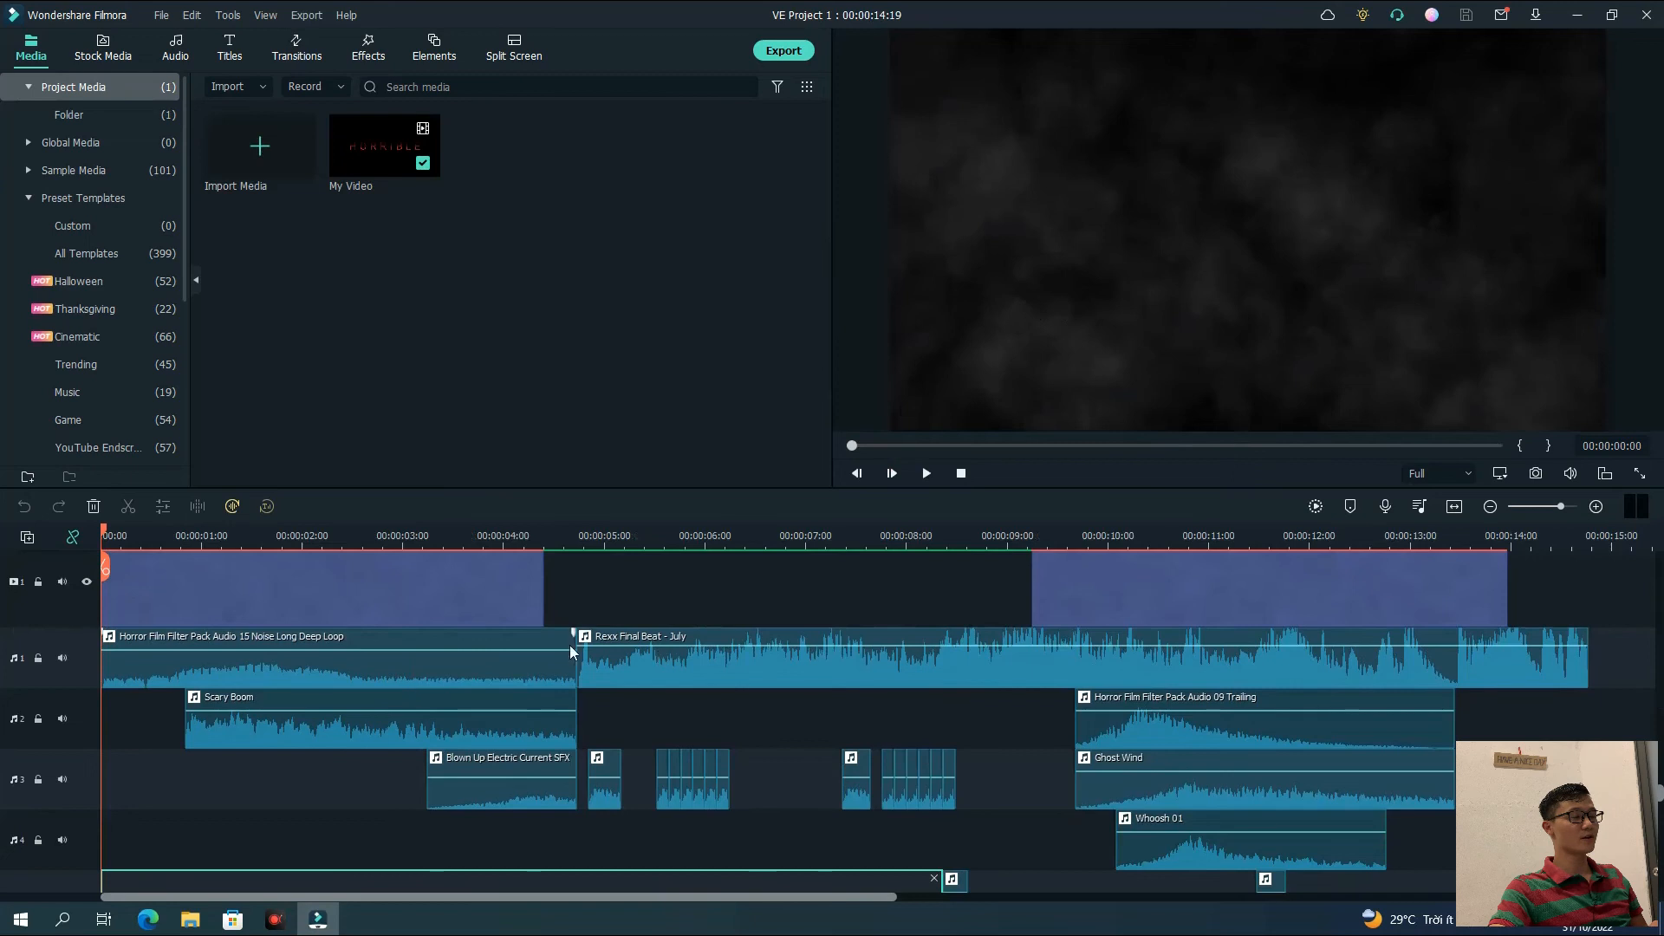
{"action": "left_click", "coordinate": [177, 56]}
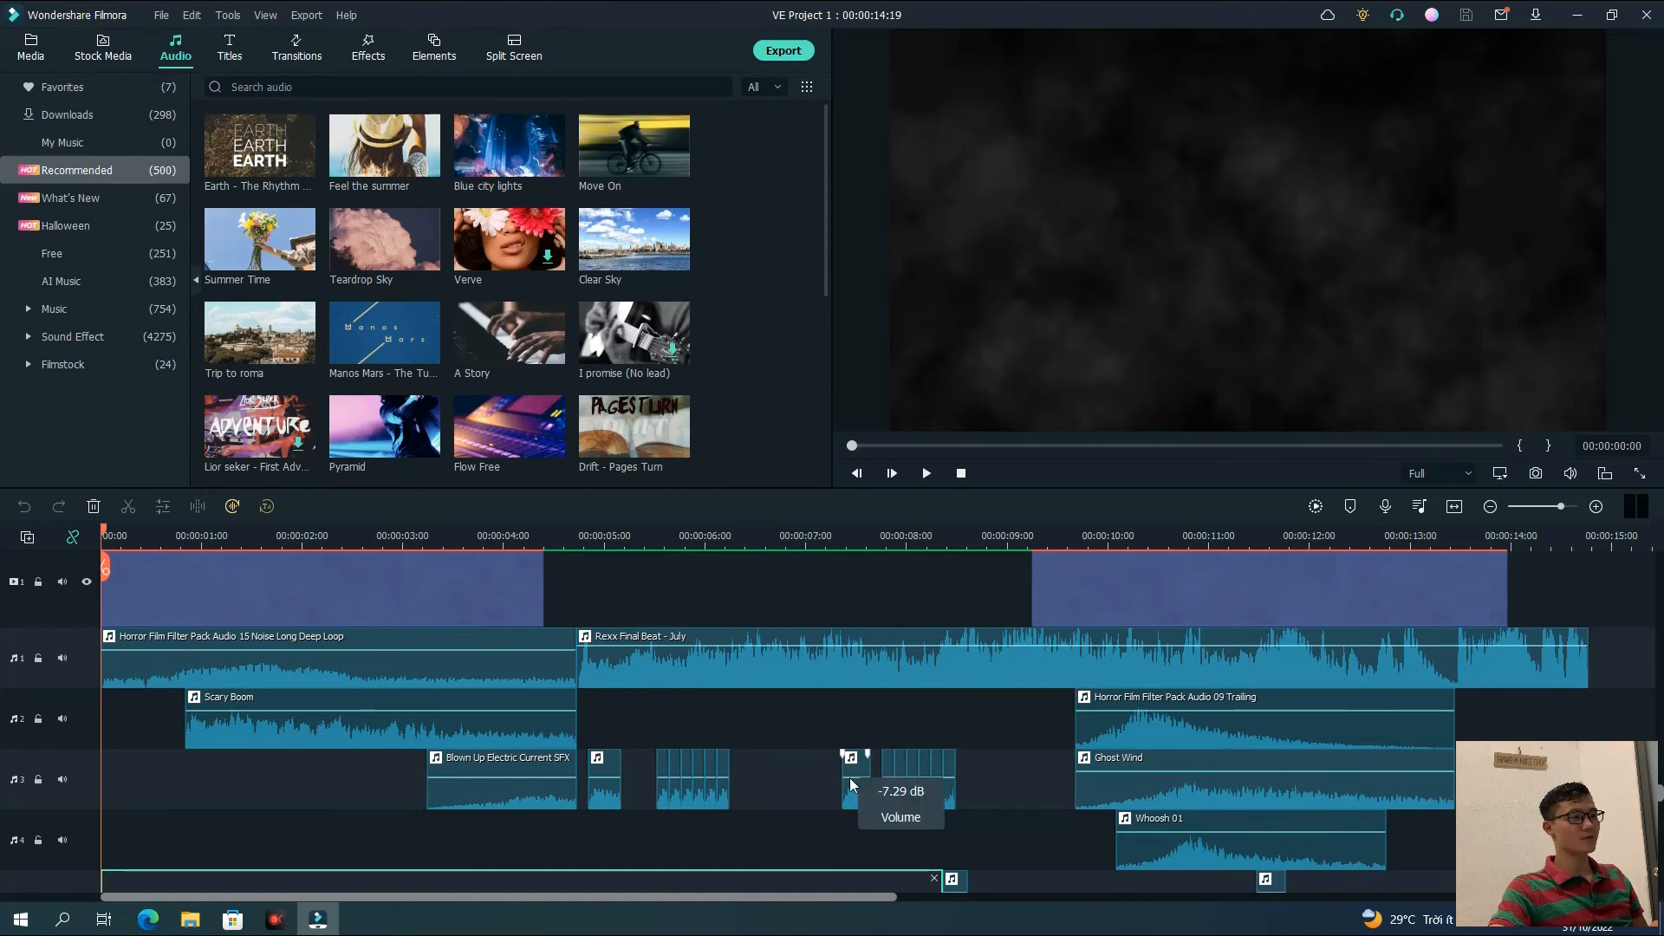
{"action": "left_click_drag", "start_coordinate": [101, 533], "coordinate": [611, 572]}
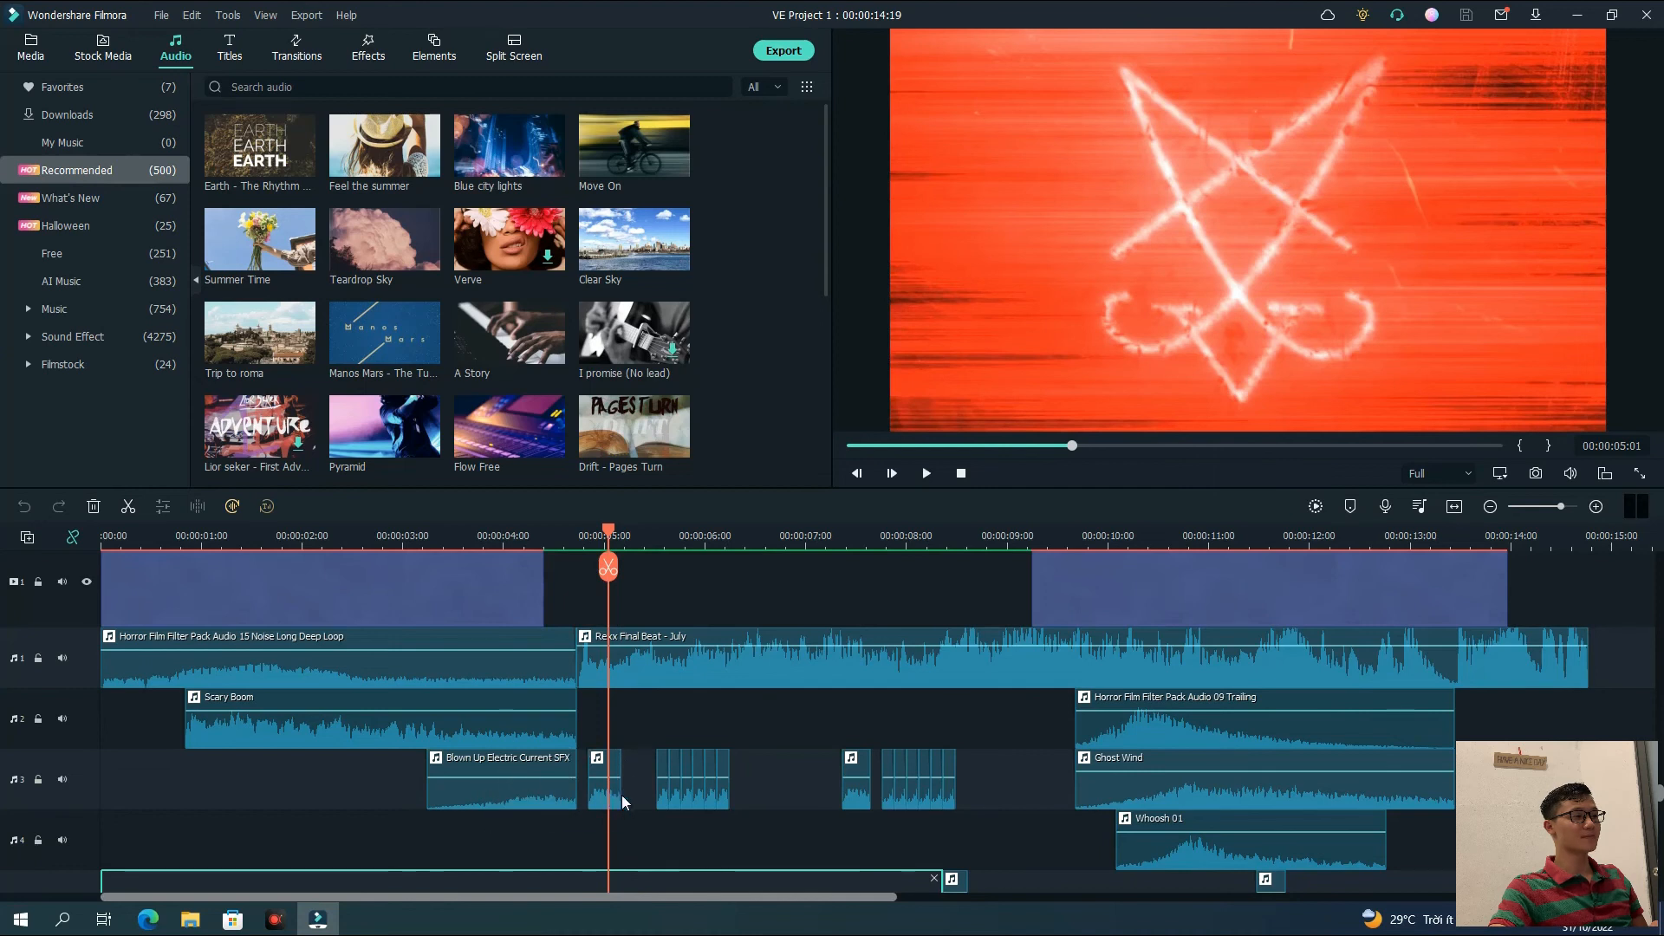
{"action": "left_click_drag", "start_coordinate": [610, 529], "coordinate": [1055, 579]}
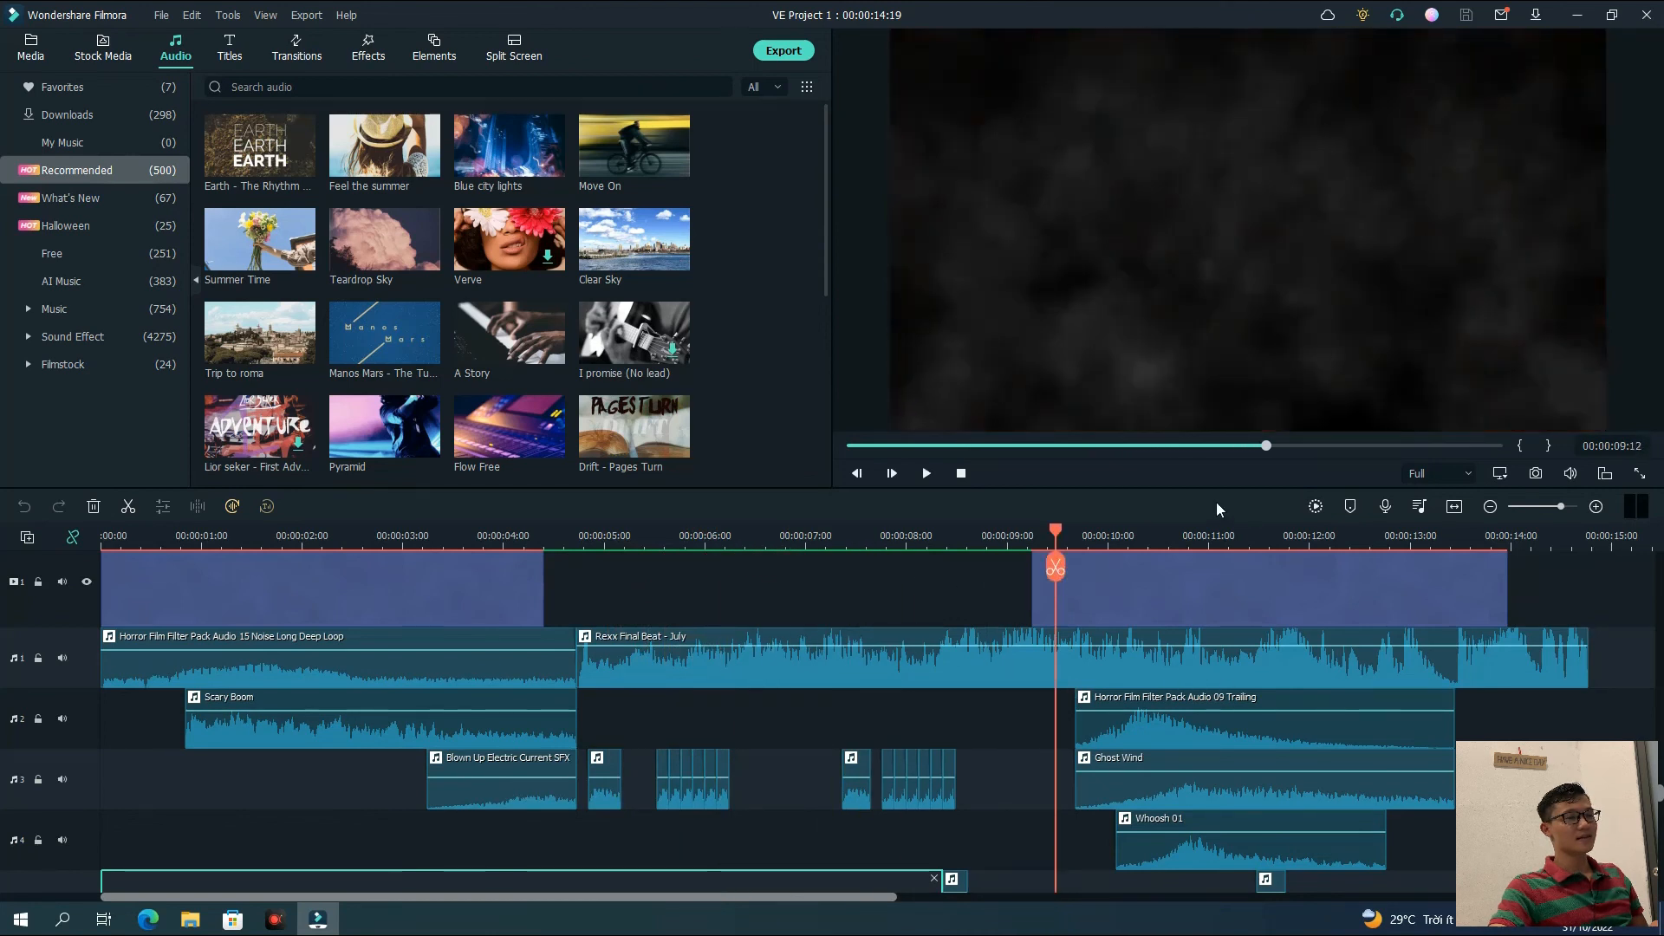
{"action": "scroll", "coordinate": [1218, 692], "scroll_direction": "up", "scroll_amount": 3}
{"action": "scroll", "coordinate": [1223, 699], "scroll_direction": "down", "scroll_amount": 2}
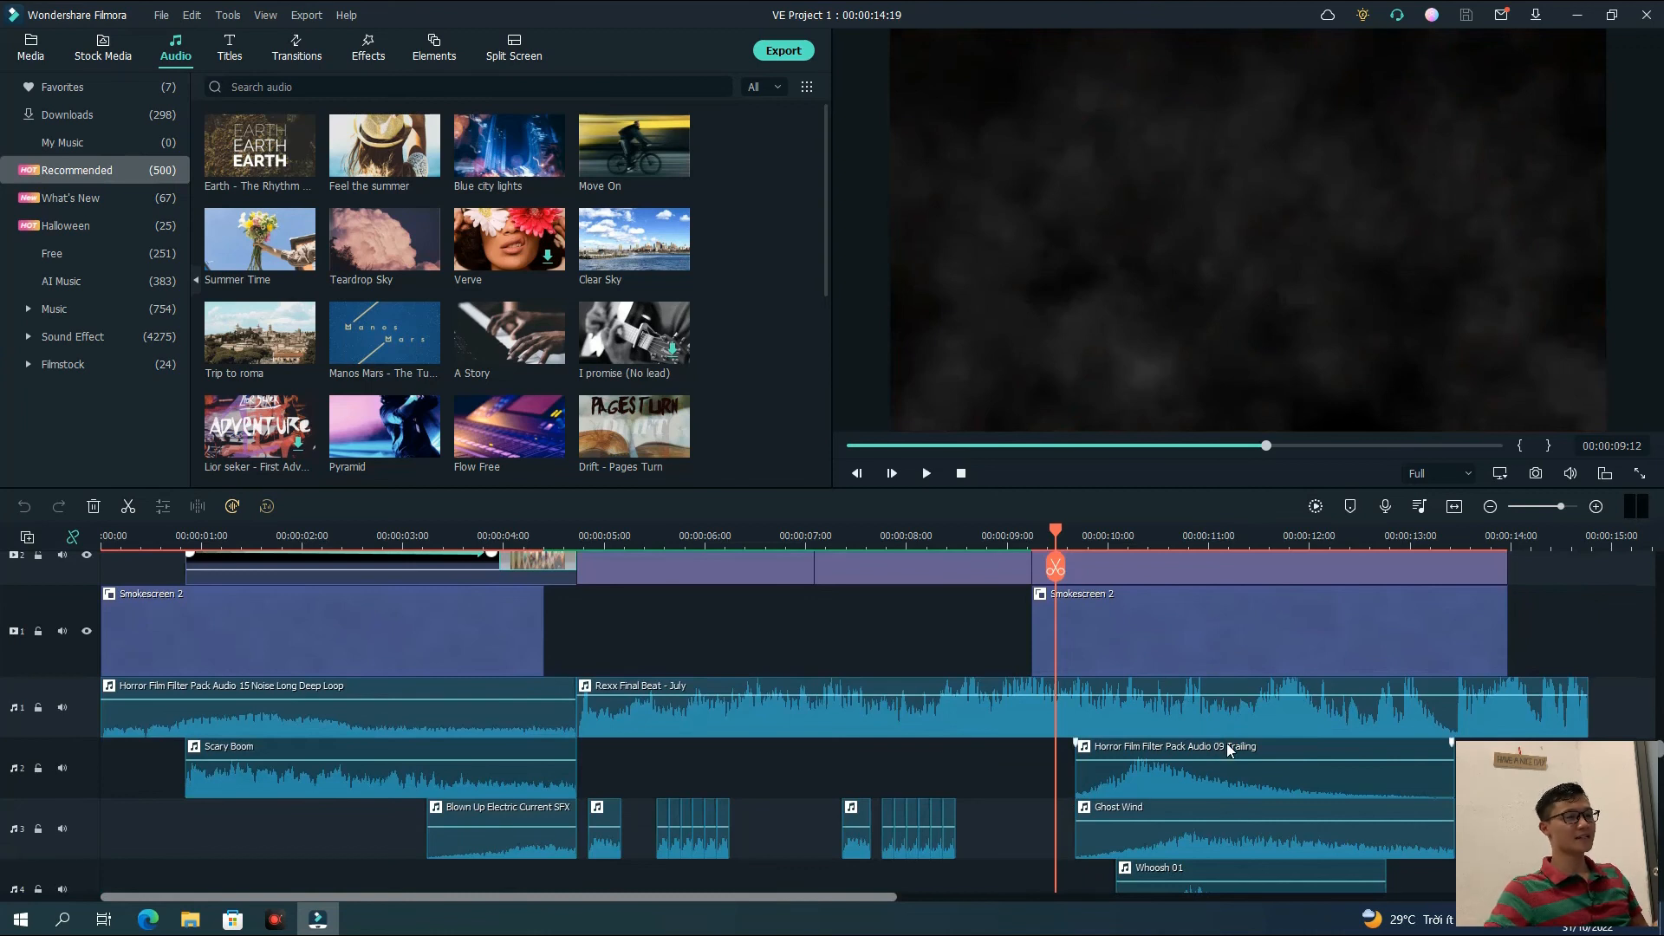
{"action": "scroll", "coordinate": [1214, 772], "scroll_direction": "down", "scroll_amount": 3}
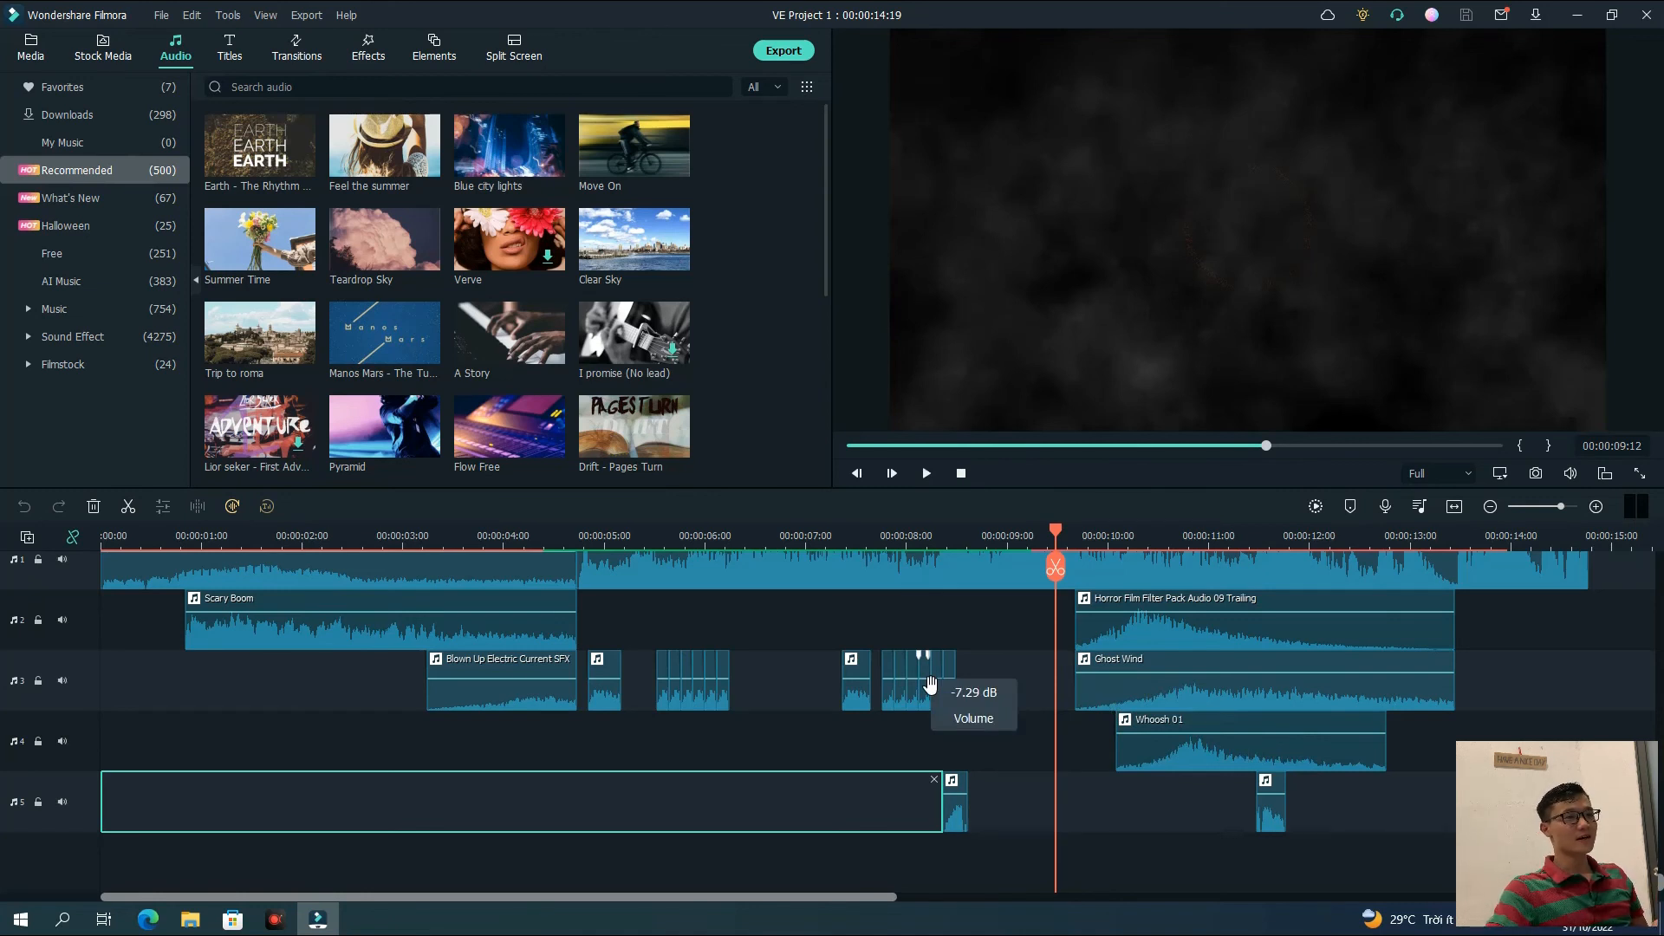
Play VE Project 1 from the beginning to review its titles and sound, and return the playhead to 00:00:12:09
{"action": "key", "text": "Home"}
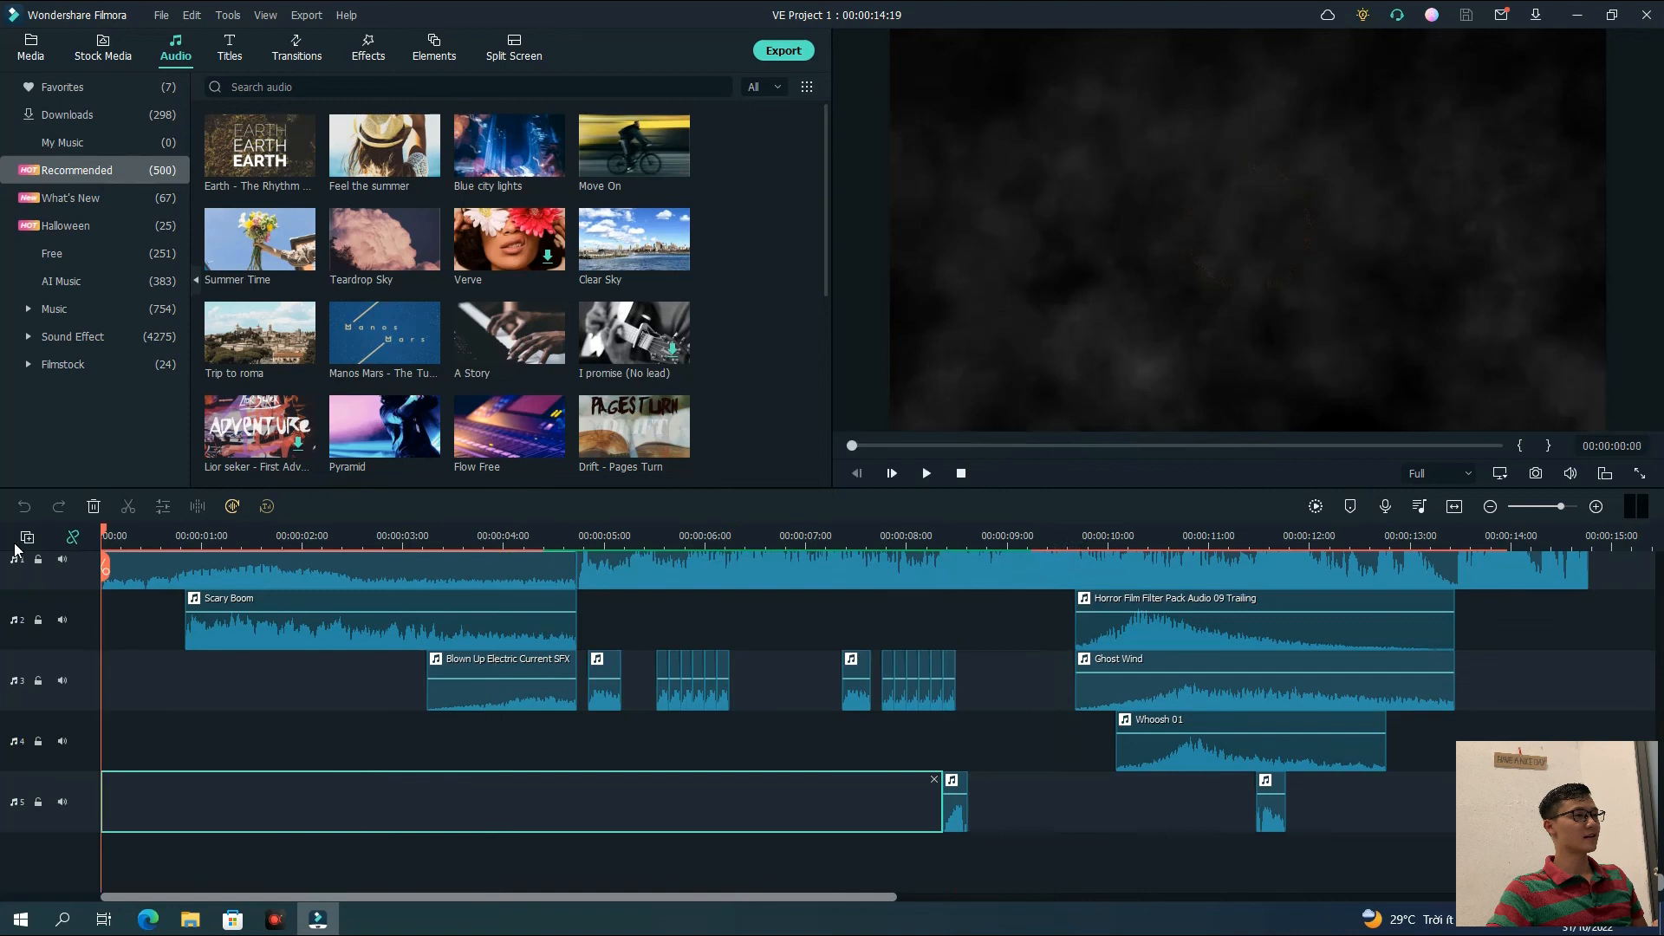
{"action": "scroll", "coordinate": [924, 564], "scroll_direction": "up", "scroll_amount": 3}
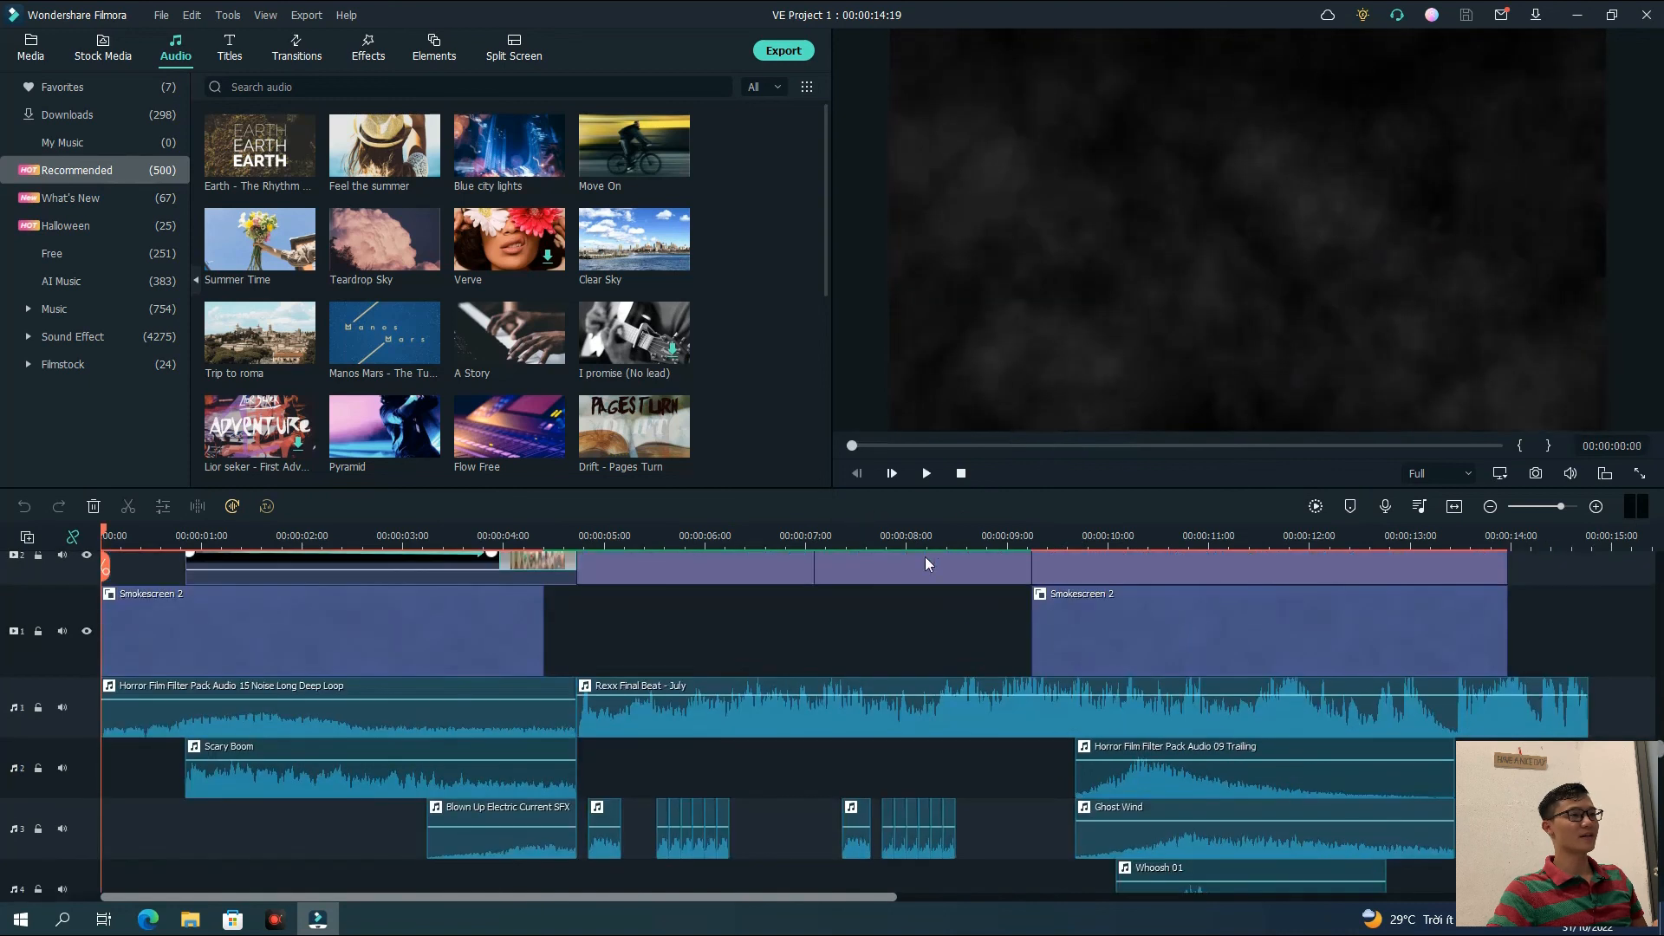
{"action": "left_click", "coordinate": [929, 474]}
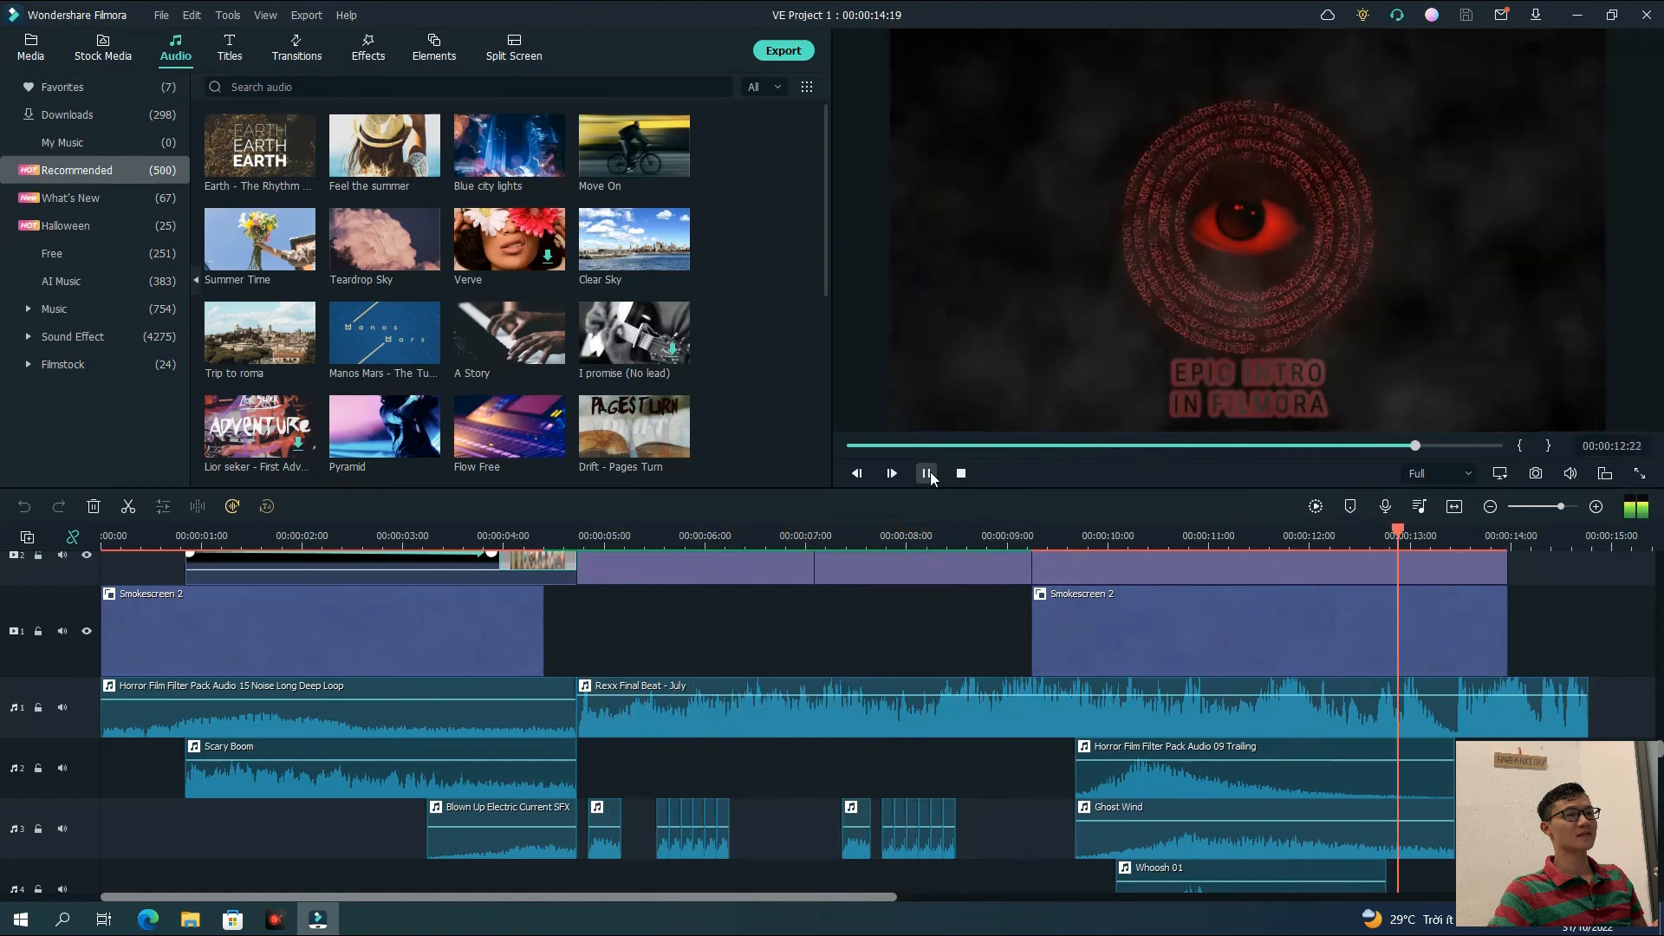
{"action": "left_click", "coordinate": [927, 473]}
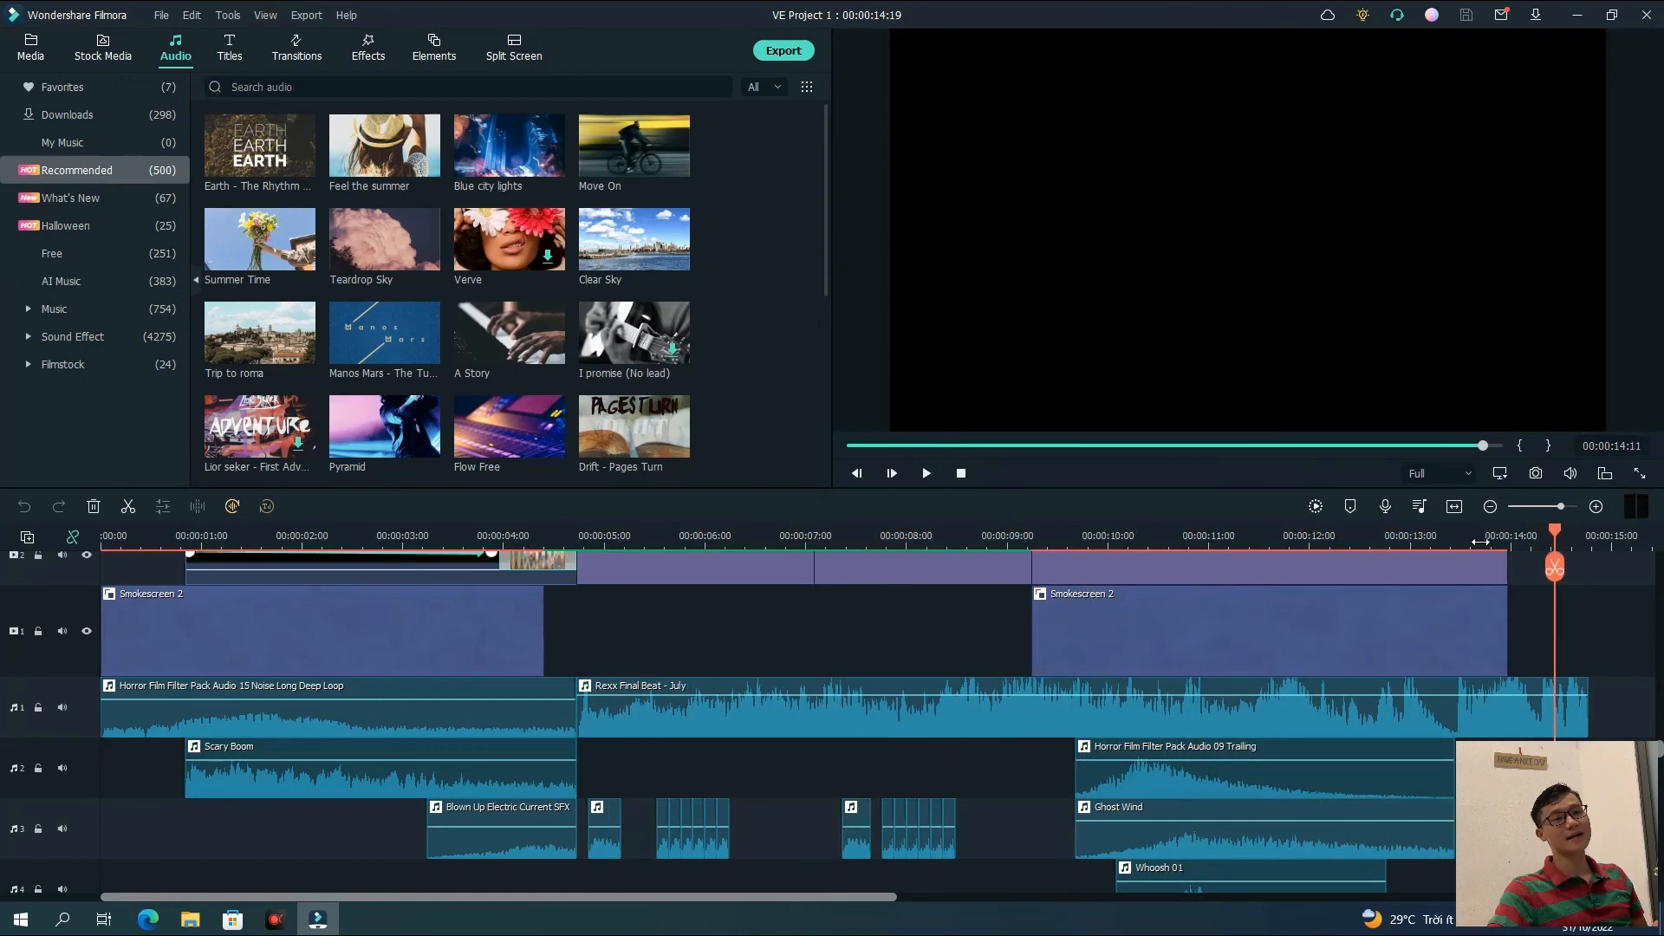
{"action": "left_click_drag", "start_coordinate": [1555, 565], "coordinate": [1346, 563]}
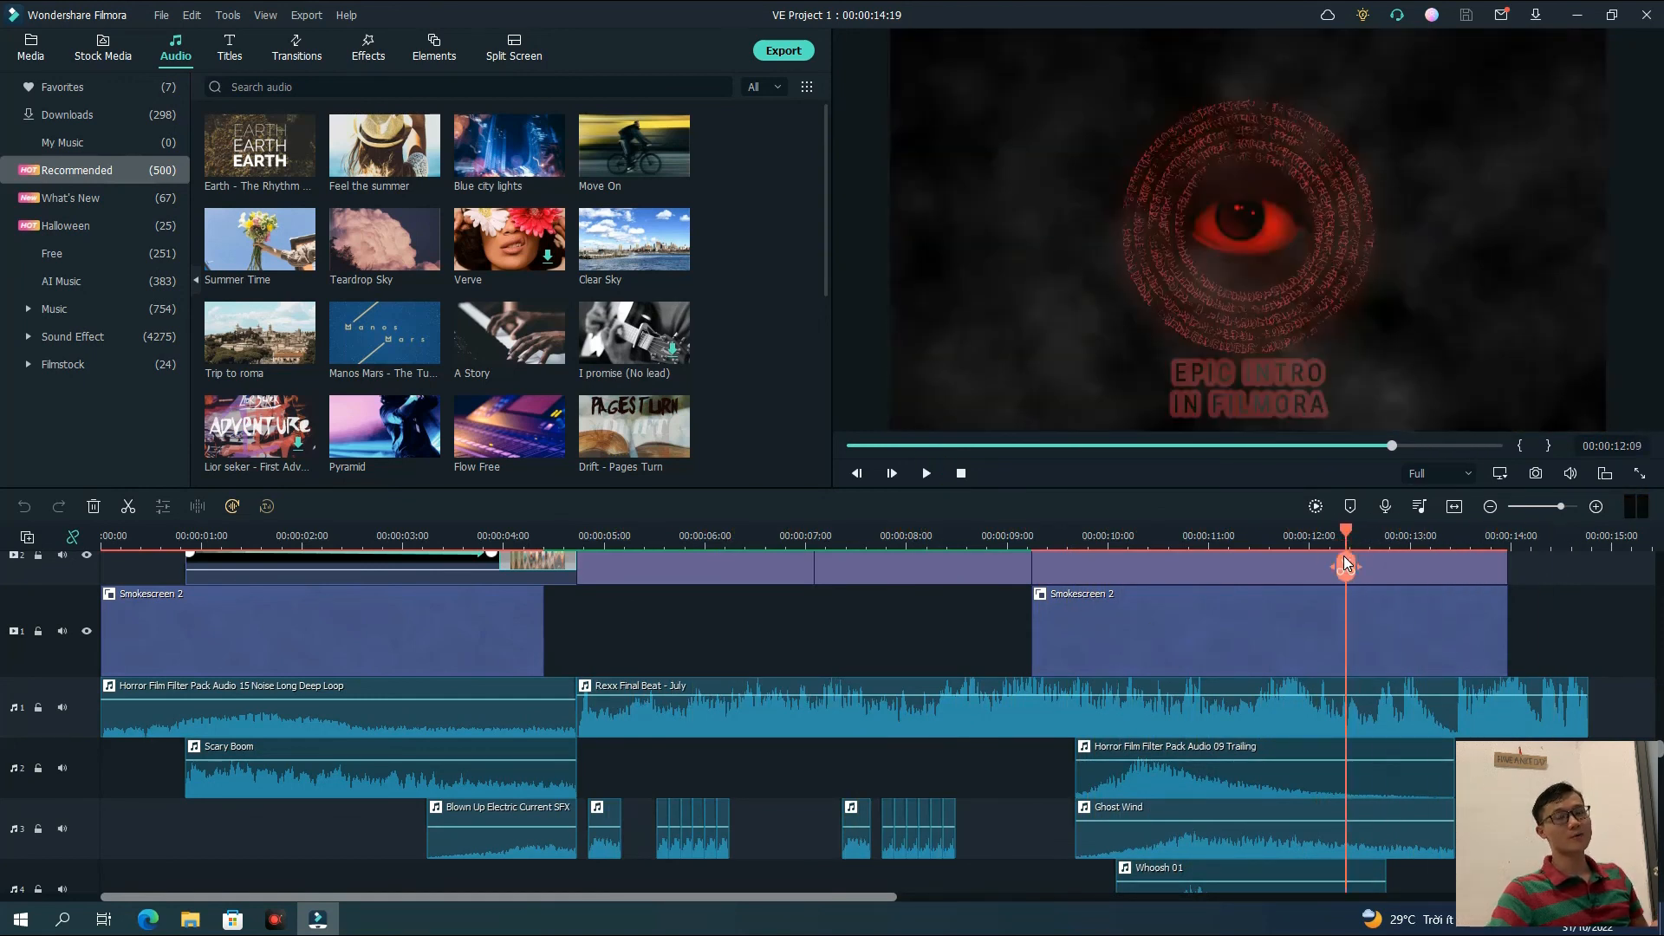